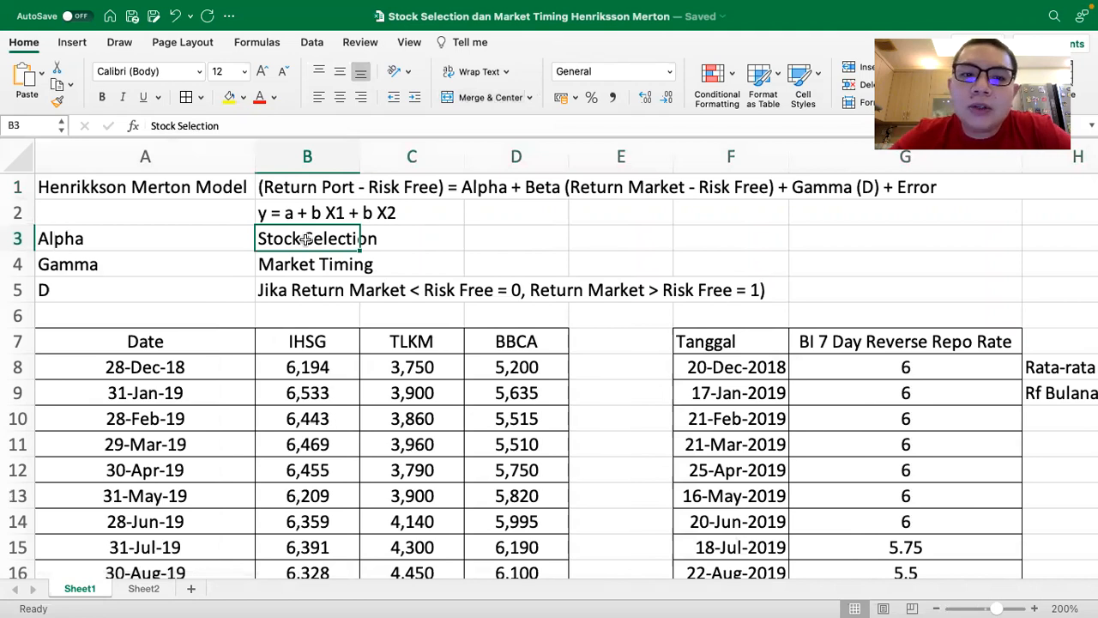
- Number the coefficients in the regression equation in B2 so it reads y = a + b1 X1 + b2 X2
left_click(307, 265)
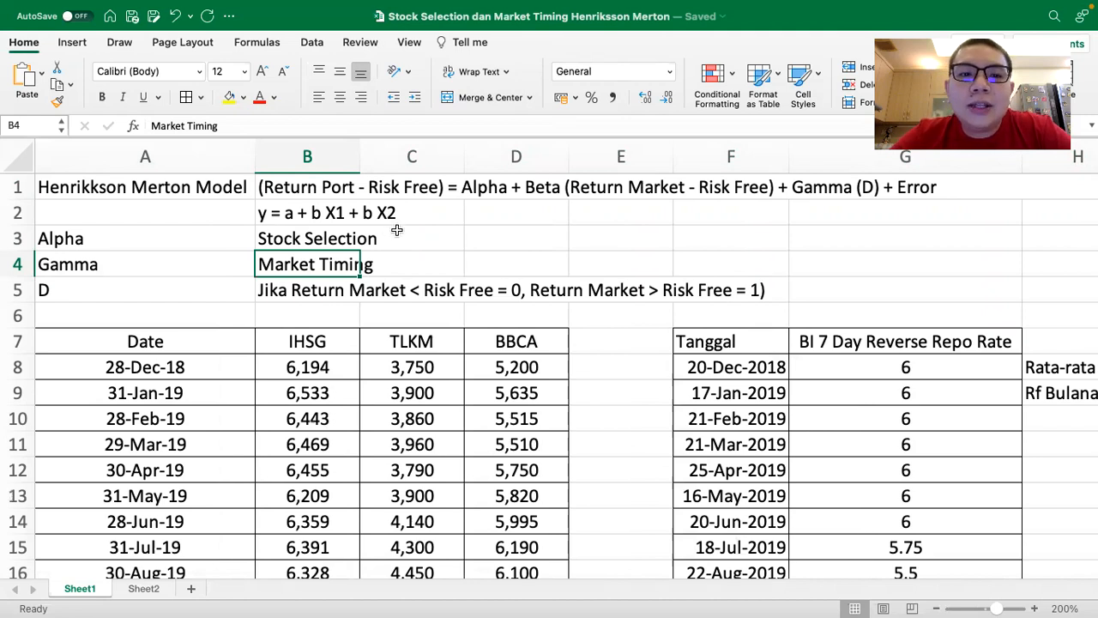
double_click(314, 213)
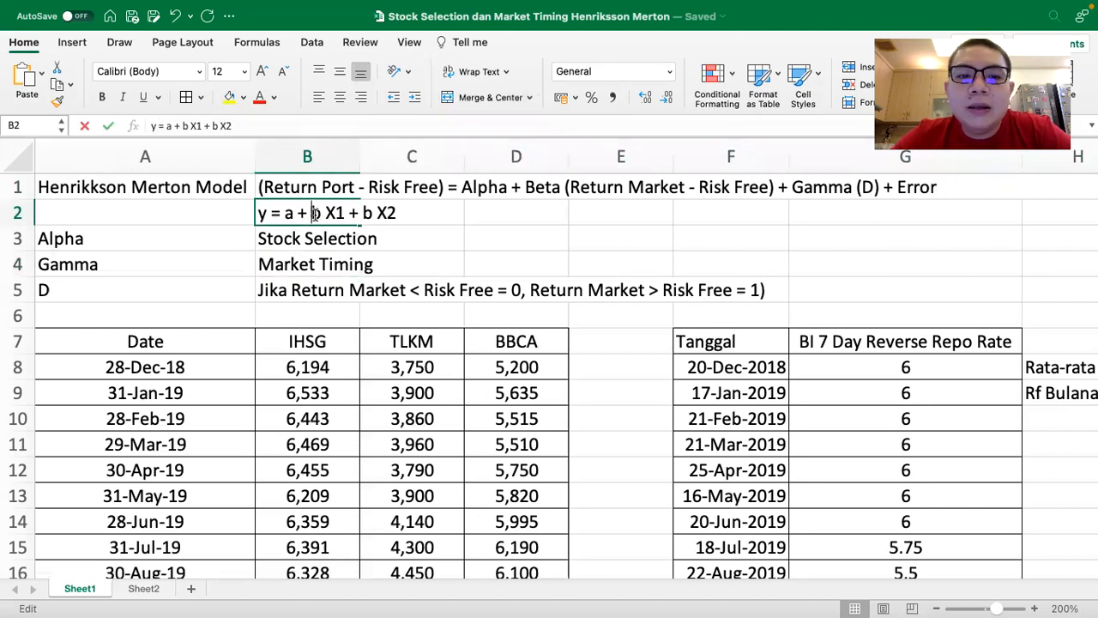
type("1 + b")
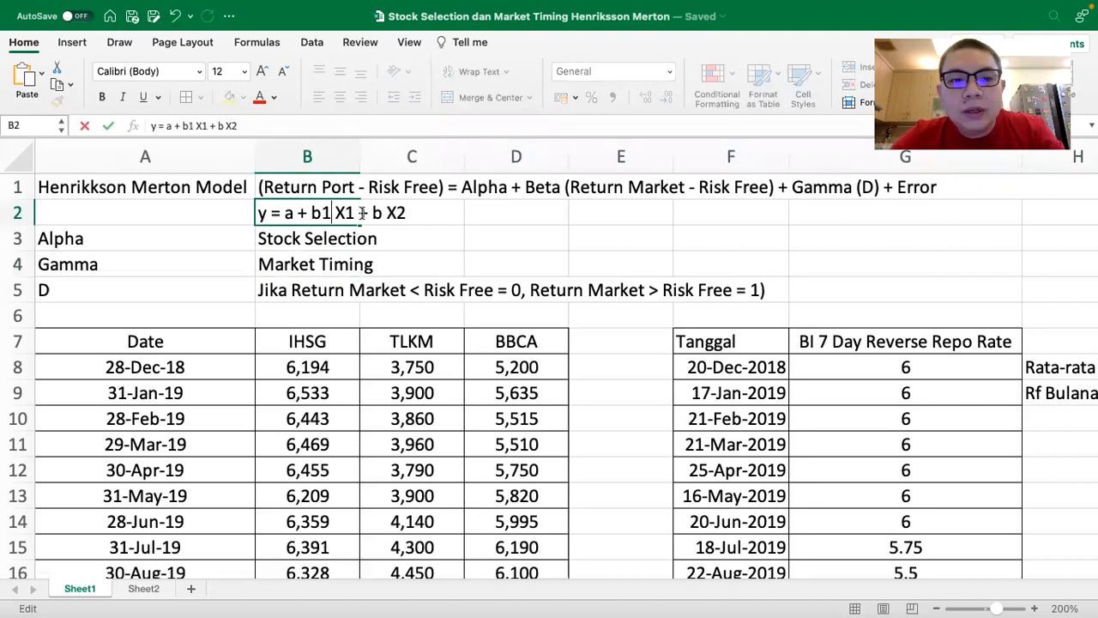
type("2")
key("Return")
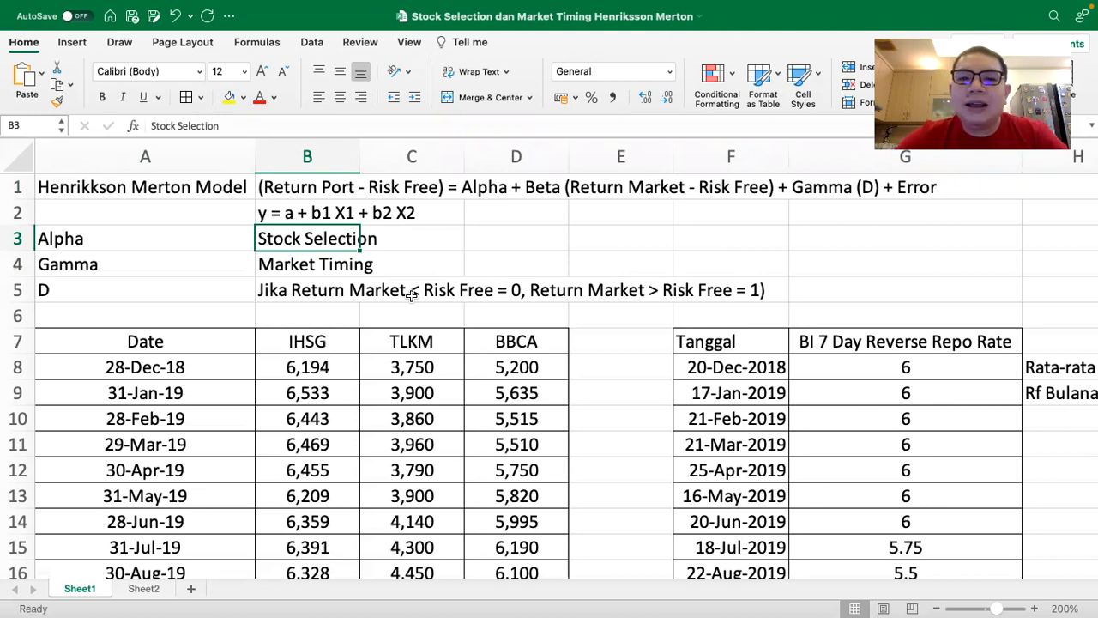
- Examine the IHSG, TLKM and BBCA price columns and the BI 7 Day Reverse Repo Rate table
scroll(412, 296, "down", 3)
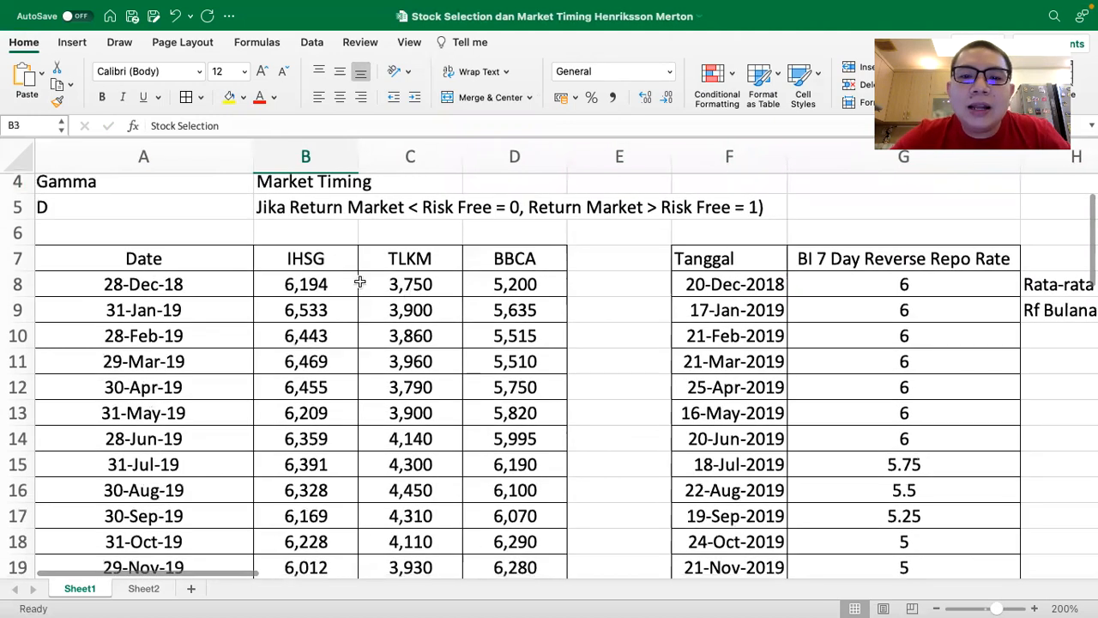
left_click(319, 260)
left_click(400, 257)
left_click(497, 257)
scroll(497, 257, "right", 3)
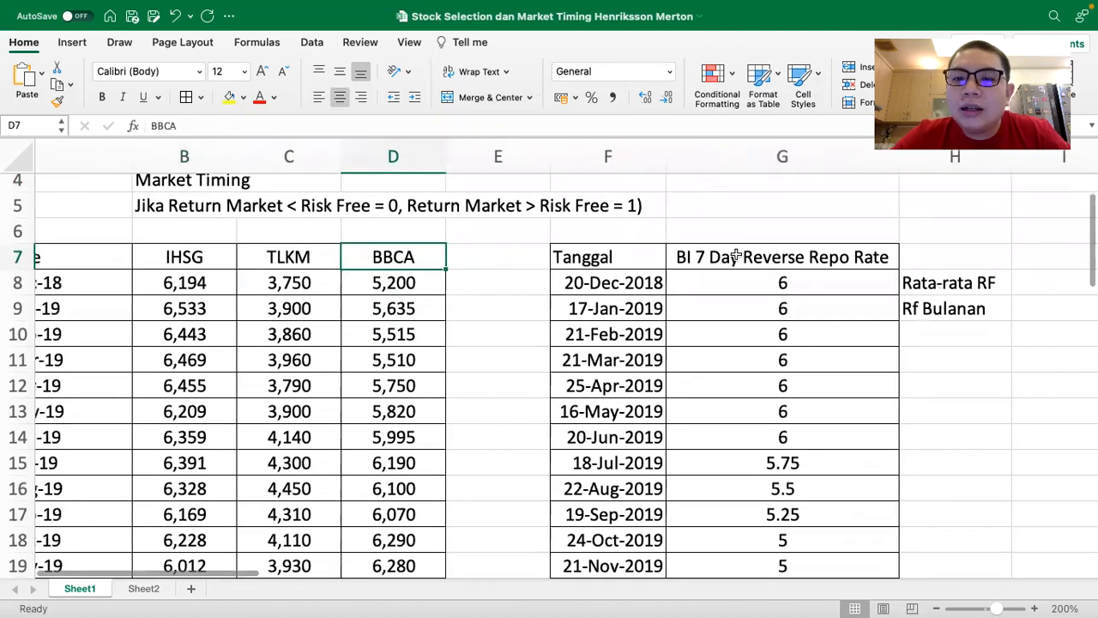
left_click(739, 254)
scroll(729, 357, "down", 5)
scroll(729, 356, "right", 2)
scroll(729, 357, "down", 2)
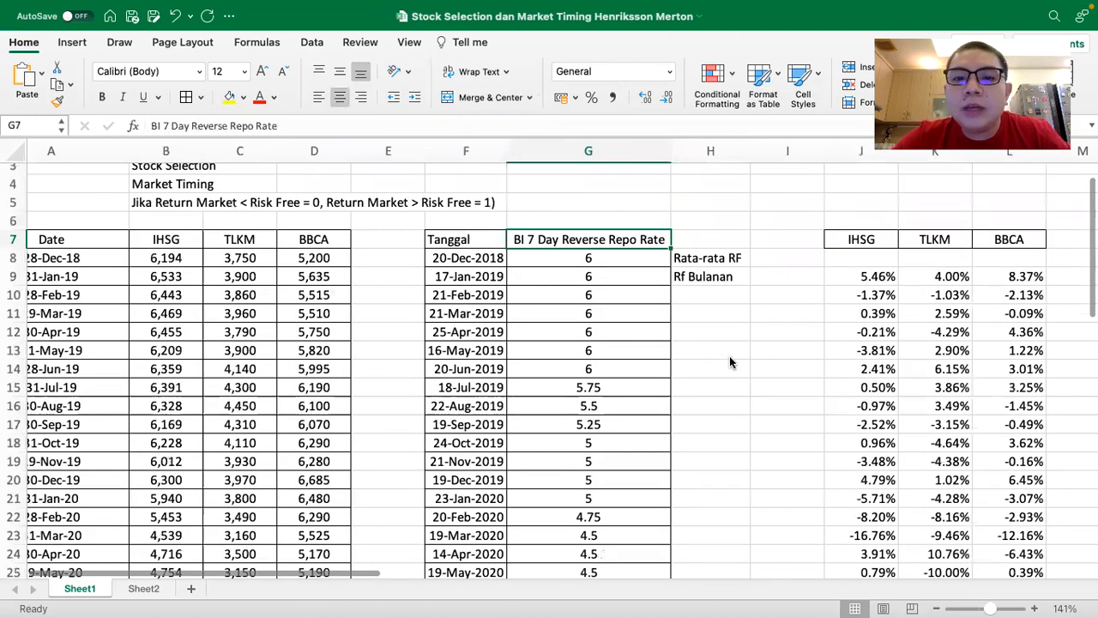
scroll(730, 361, "down", 2)
scroll(730, 361, "right", 1)
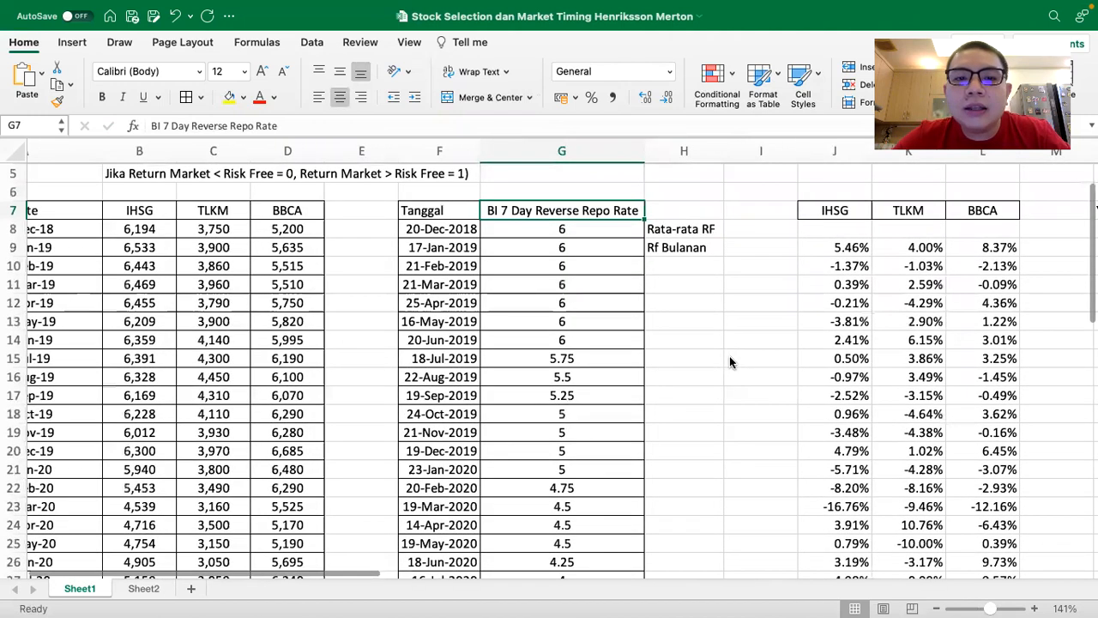
scroll(730, 361, "right", 1)
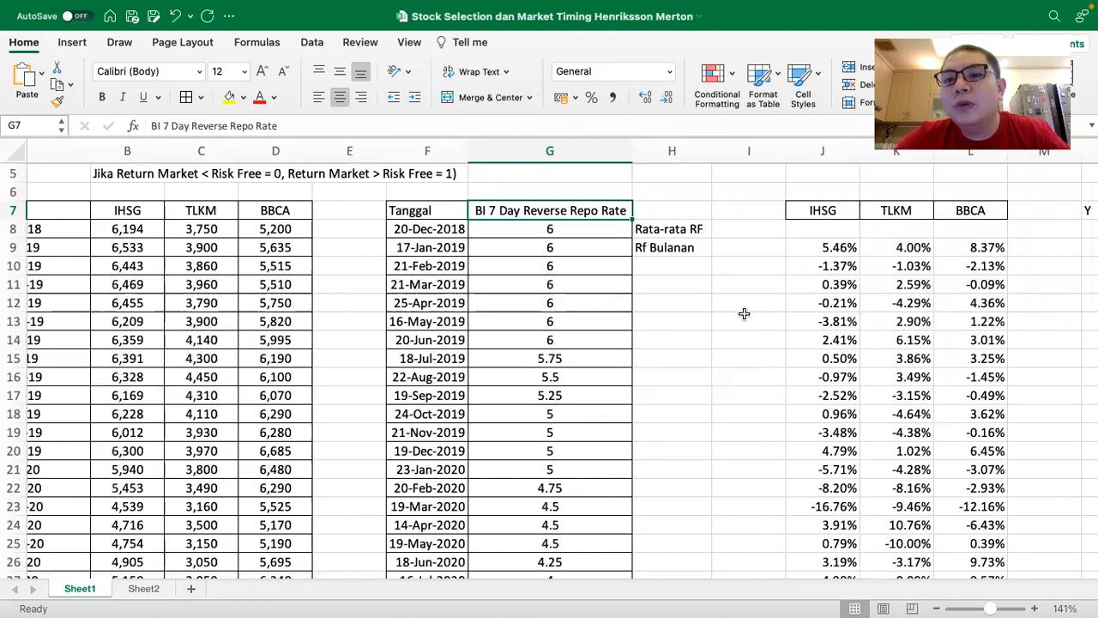
- Calculate the average risk-free rate (Rata-rata RF) in I8 with =AVERAGE(G8:G44)
left_click(740, 228)
type("=av")
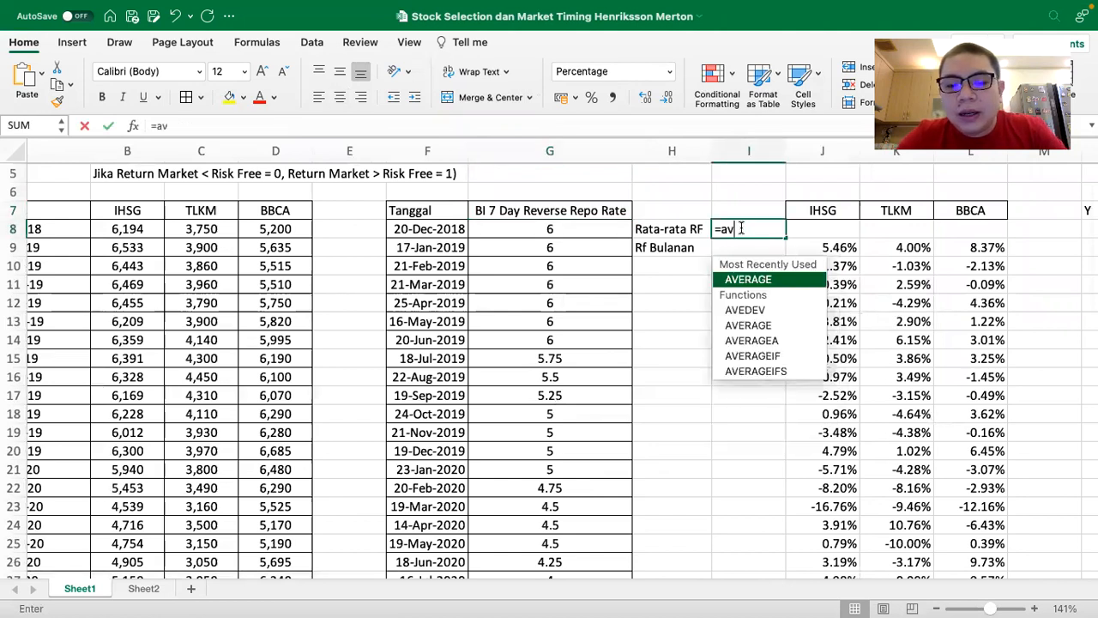
type("g(")
left_click_drag(550, 228, 548, 522)
key("Return")
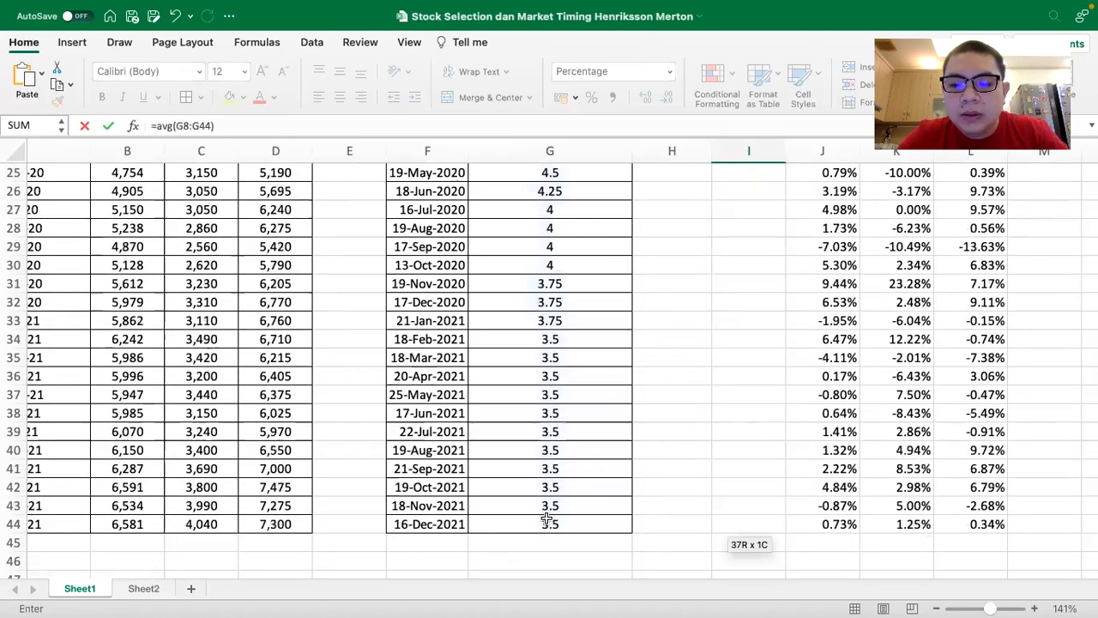
key("Return")
scroll(720, 309, "up", 3)
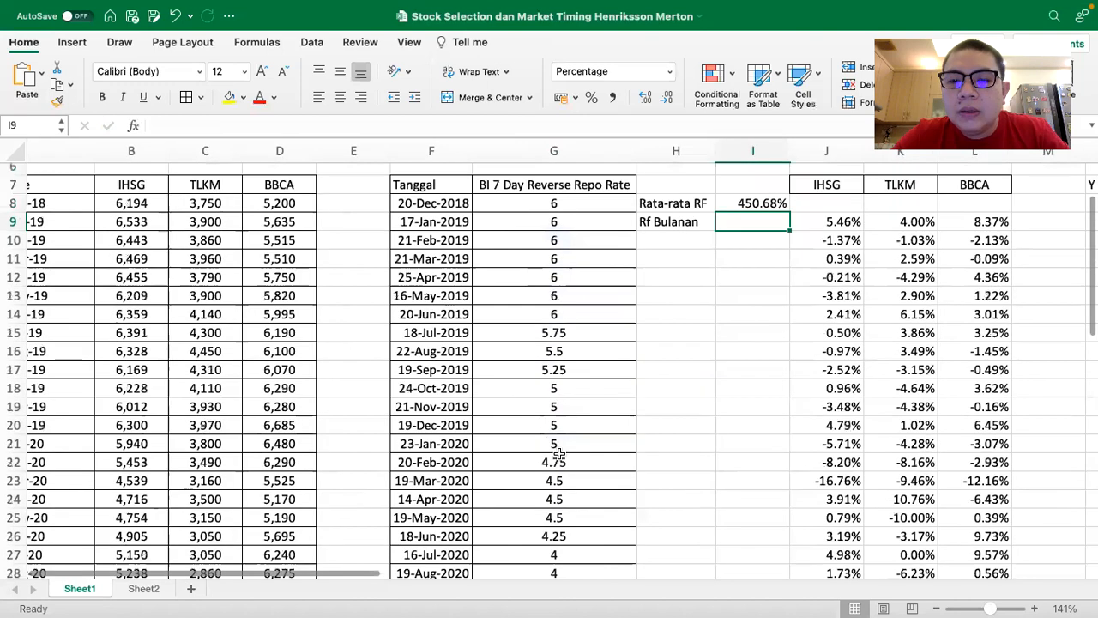
- Divide the average in I8 by 100 so the formula becomes =AVERAGE(G8:G44)/100
left_click(734, 228)
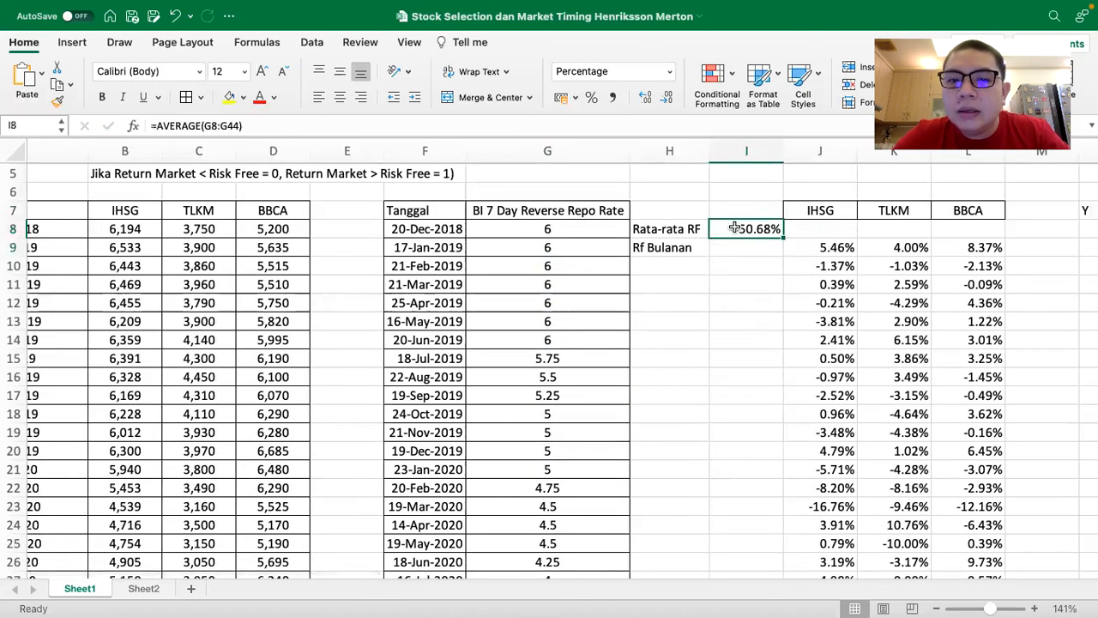
left_click(564, 227)
double_click(728, 228)
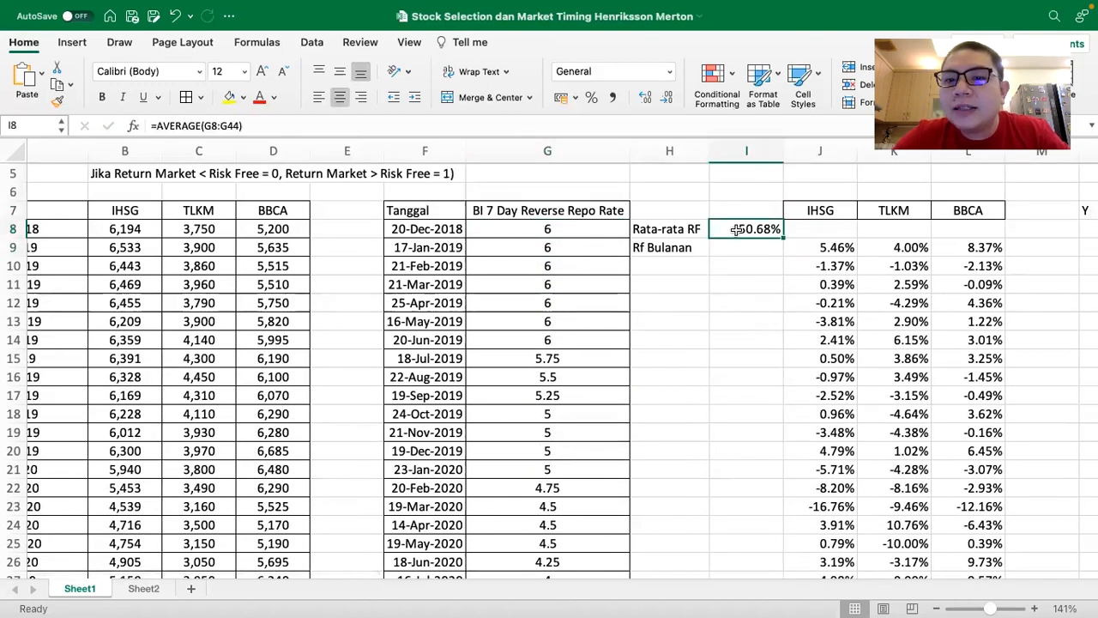
type("/100")
key("Return")
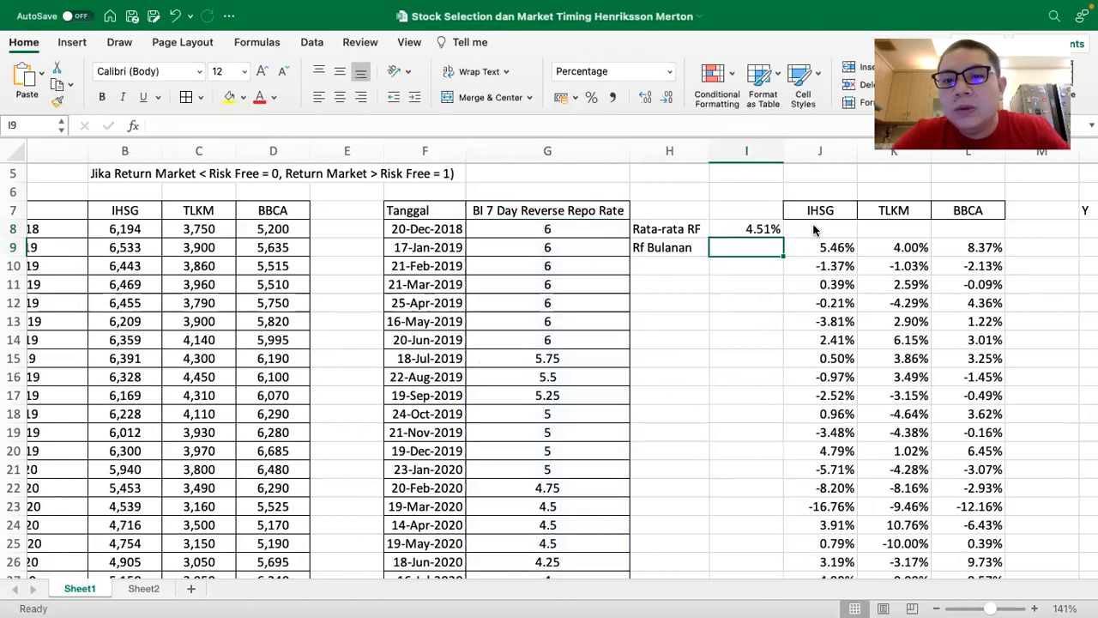
- Review the average risk-free formula and the range of dates in the Tanggal column
left_click(748, 232)
scroll(608, 276, "down", 1)
scroll(608, 276, "left", 1)
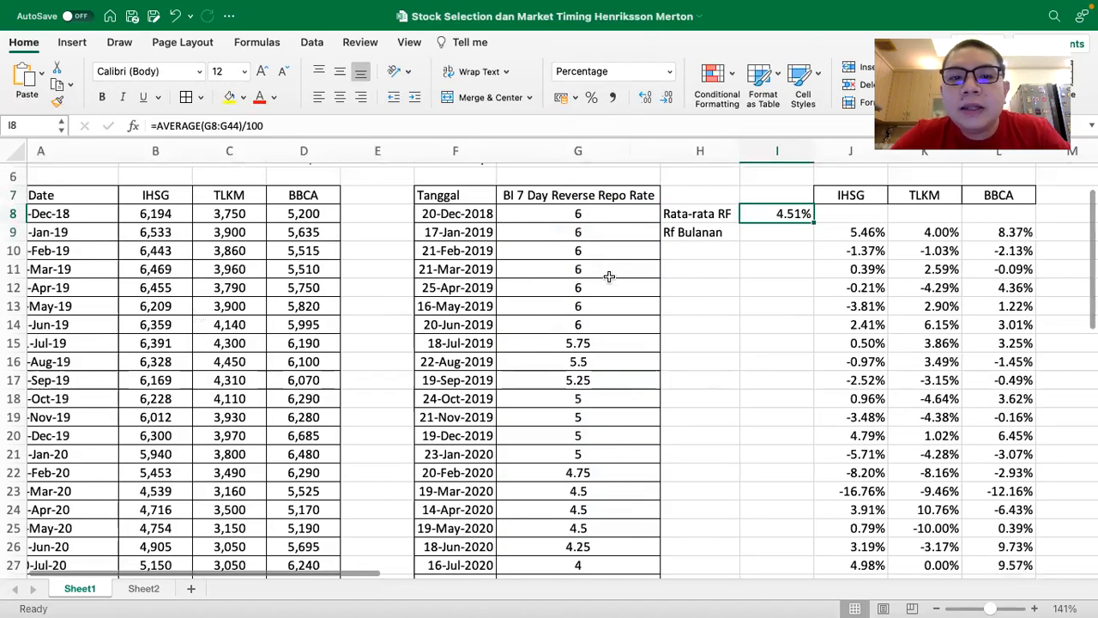
left_click(480, 213)
scroll(494, 271, "down", 5)
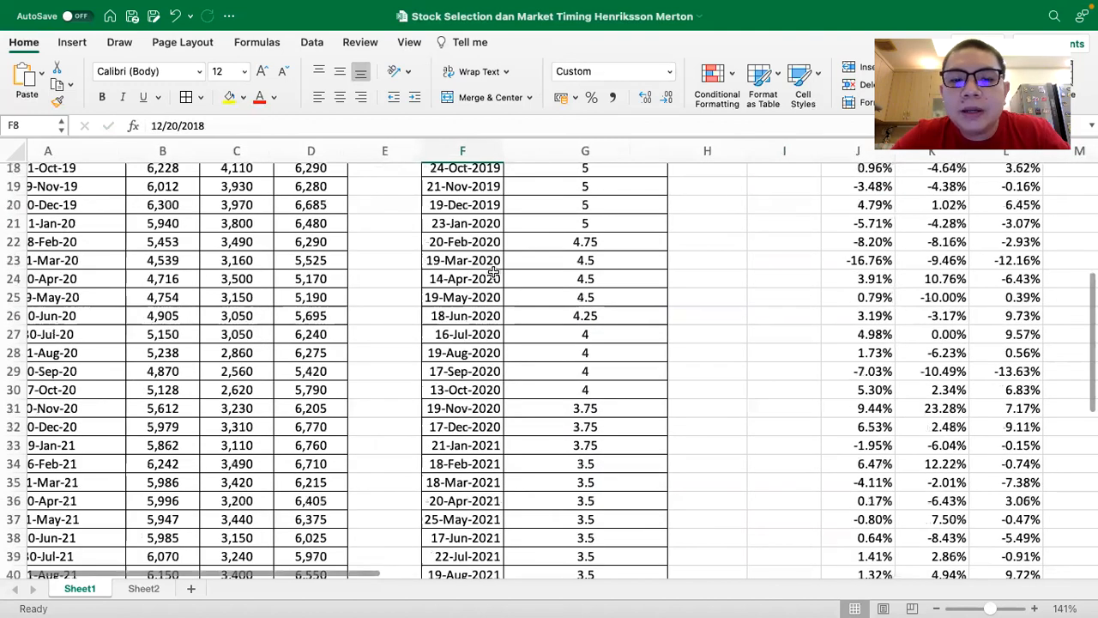
scroll(493, 271, "up", 10)
scroll(493, 271, "right", 1)
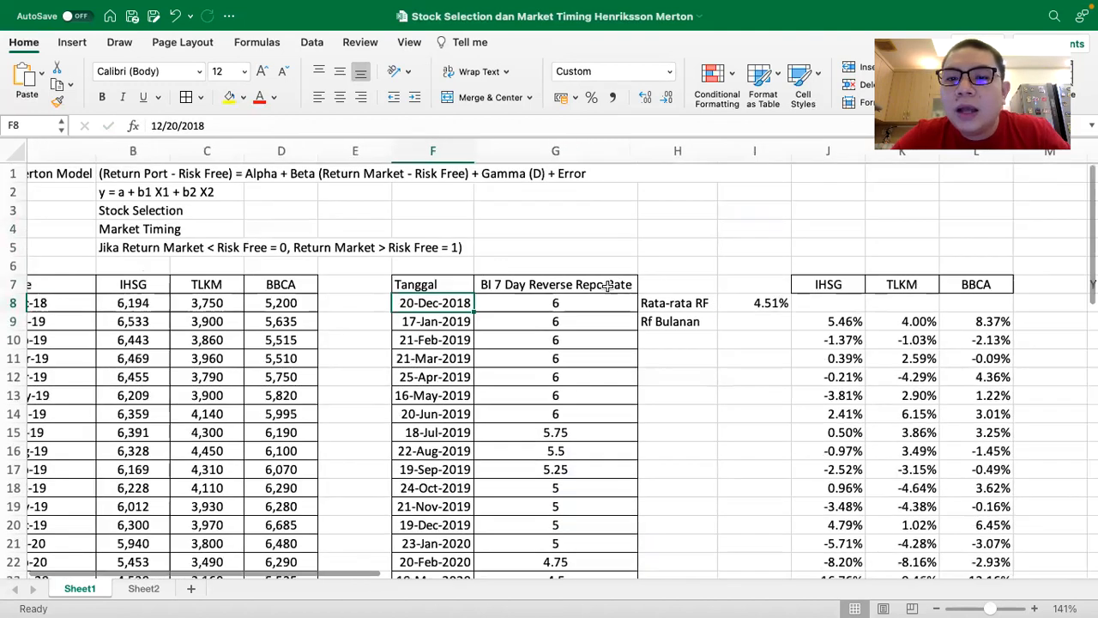
- Calculate the monthly risk-free rate (Rf Bulanan) in I9 with =I8/12
left_click(736, 303)
left_click(742, 319)
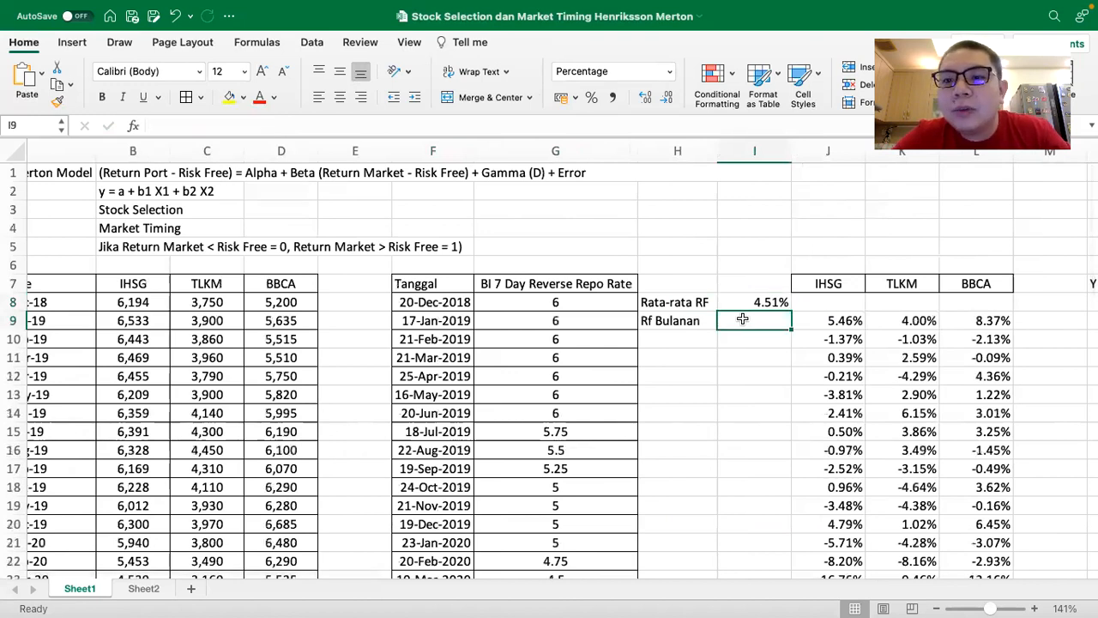
type("=")
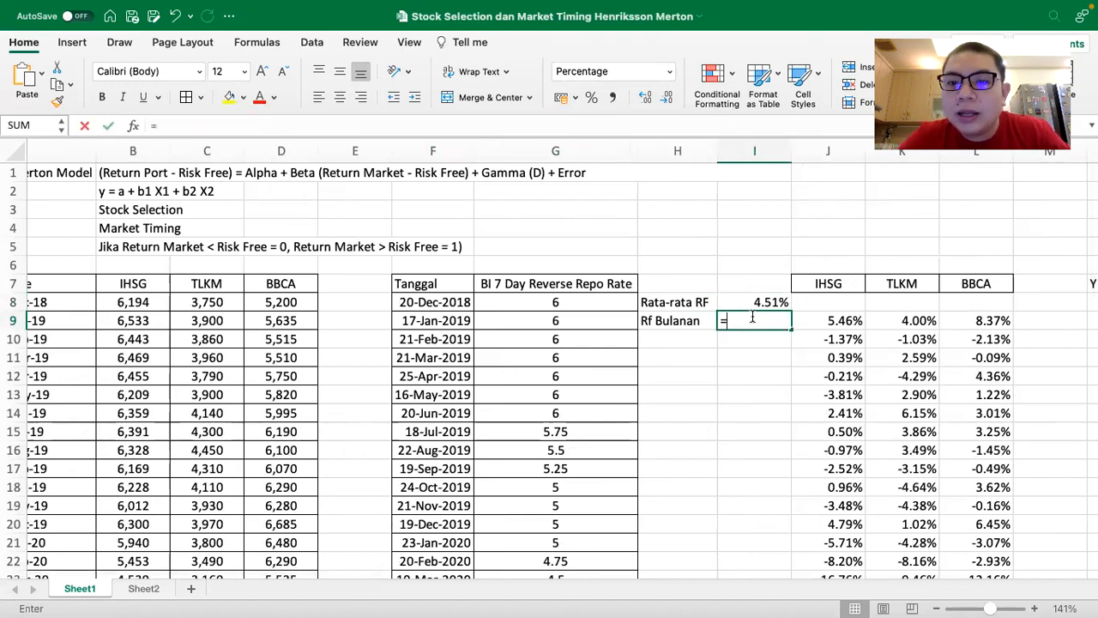
key("Up")
type("/")
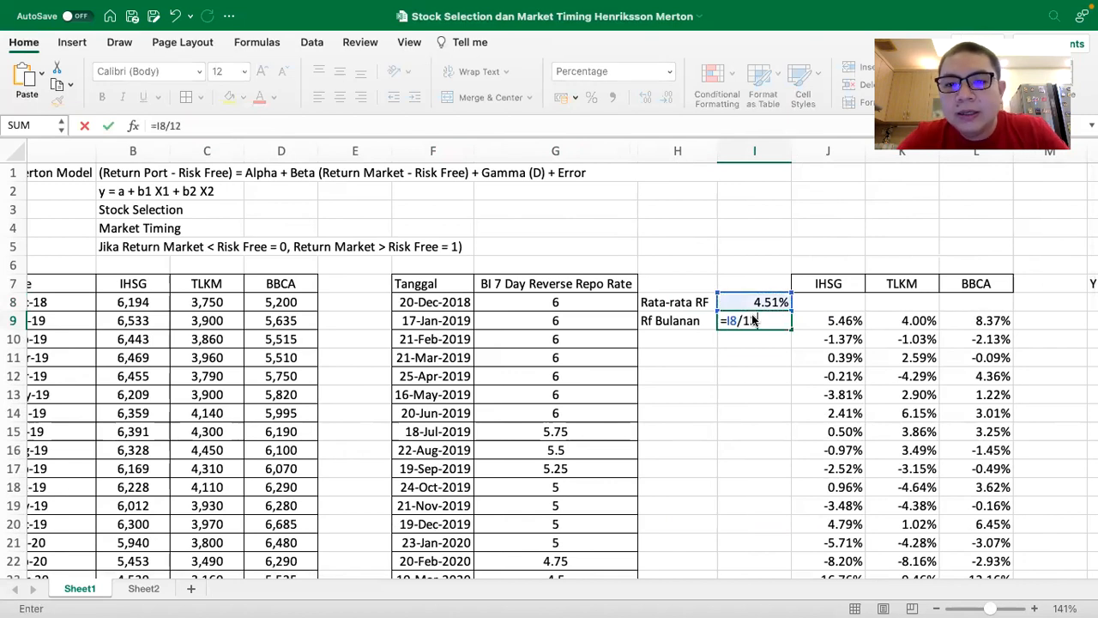
type("12")
key("Return")
scroll(686, 313, "right", 2)
scroll(686, 313, "down", 1)
left_click(654, 307)
scroll(649, 318, "right", 1)
scroll(650, 318, "down", 1)
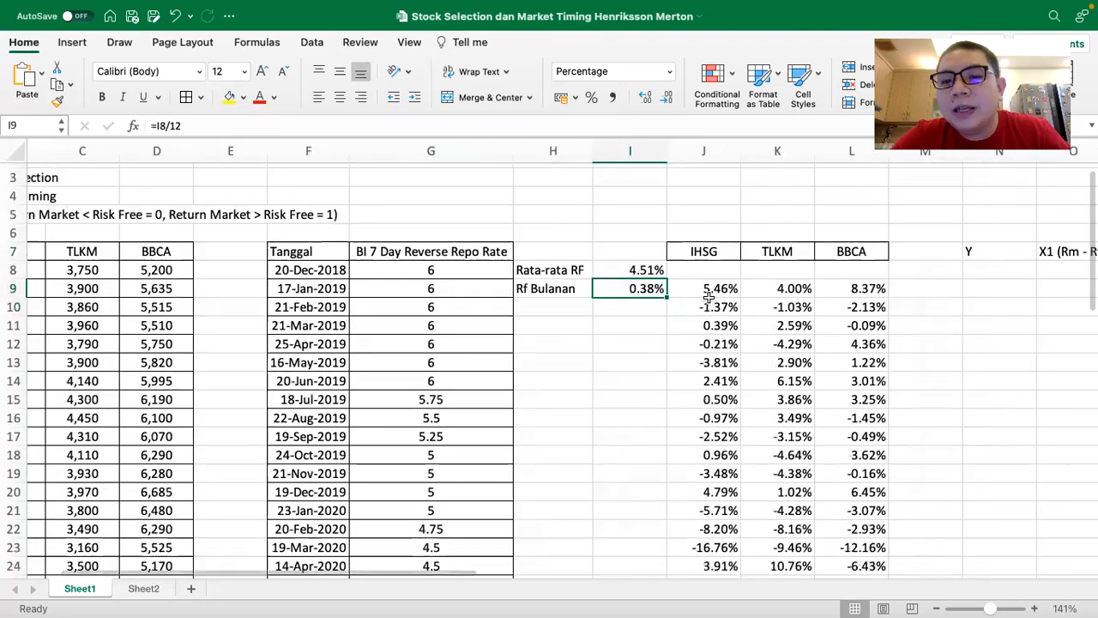
left_click(709, 285)
double_click(708, 285)
scroll(517, 336, "left", 2)
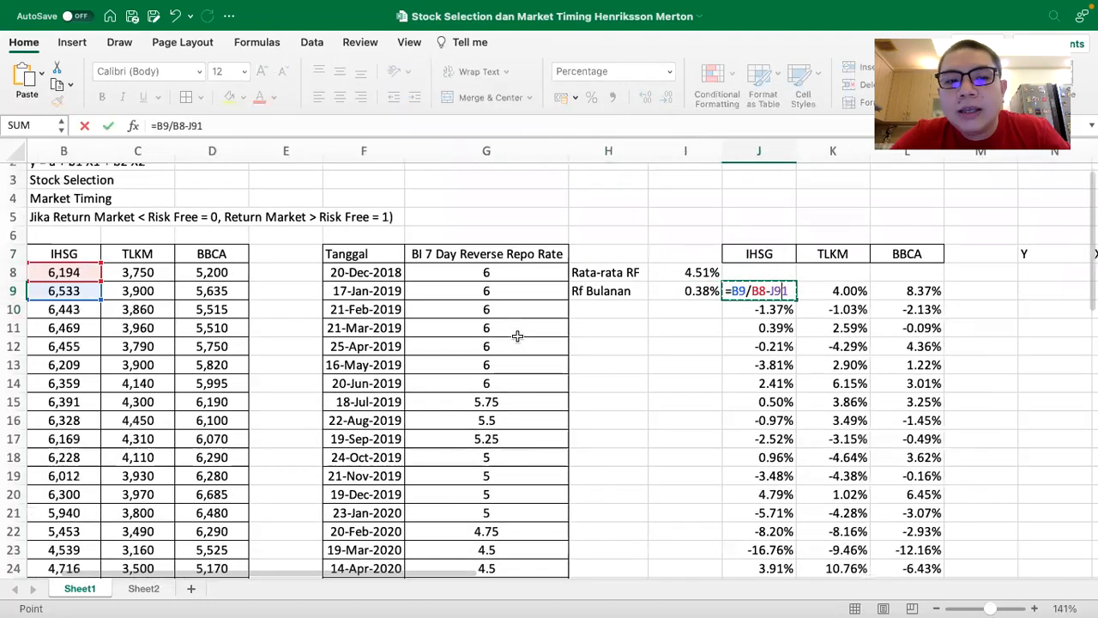
scroll(517, 336, "left", 1)
key("Escape")
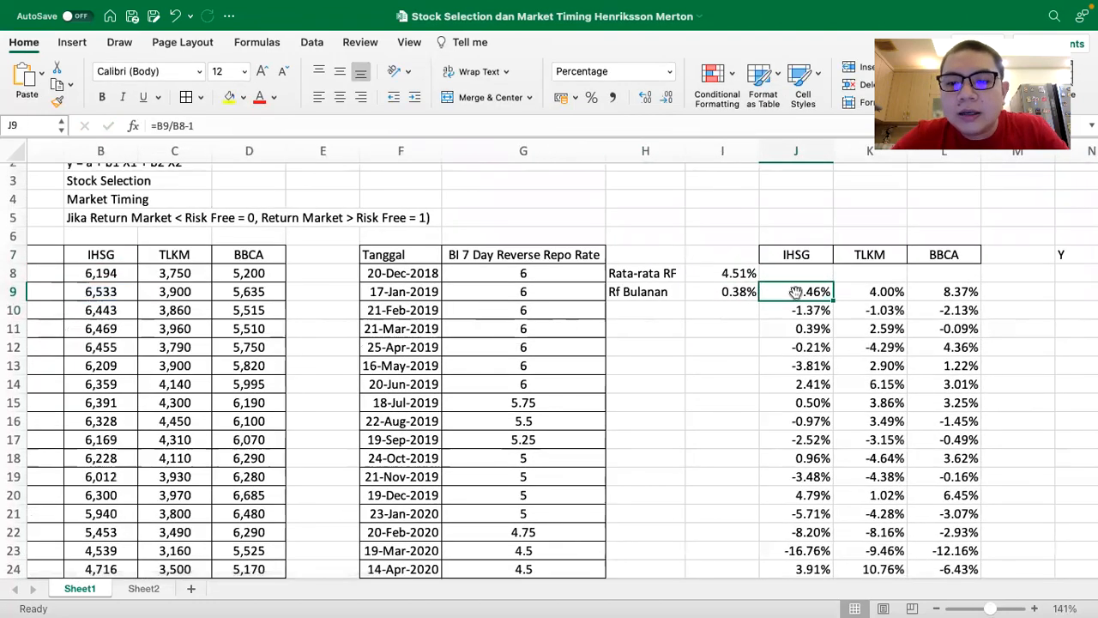
- Enter the monthly IHSG return formula =B9/B8-1 in J9
type("=")
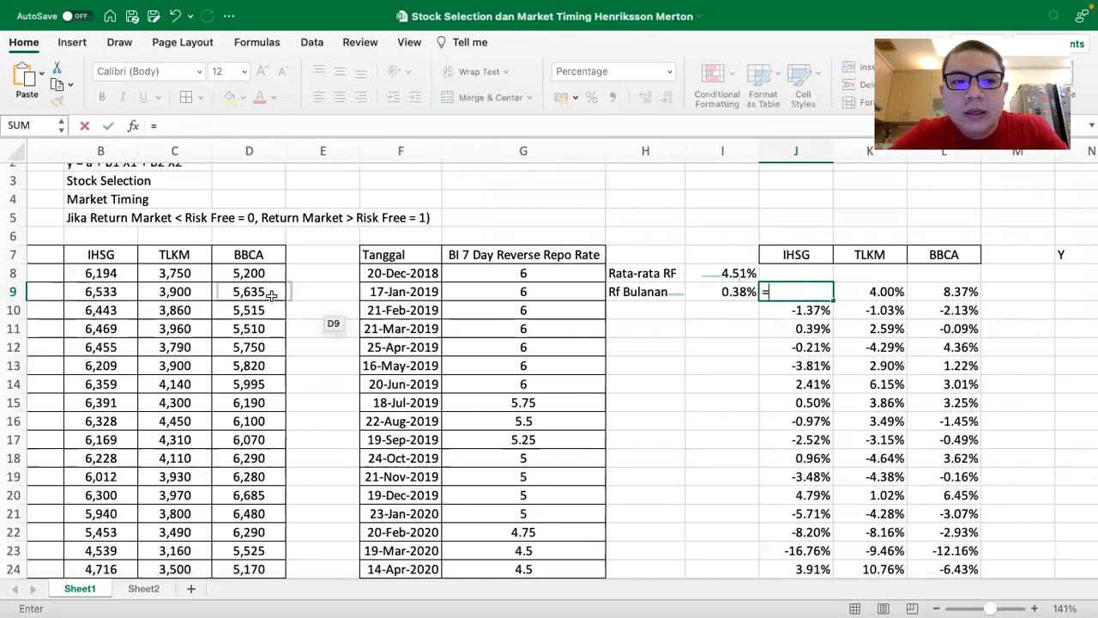
left_click(120, 292)
type("/")
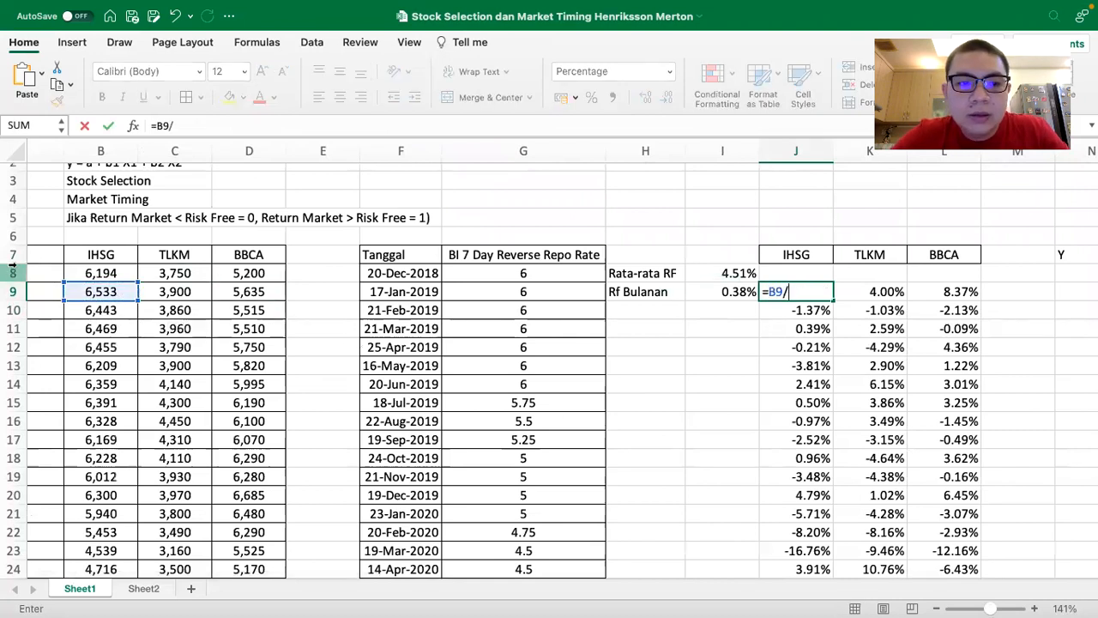
left_click(118, 271)
type("-1")
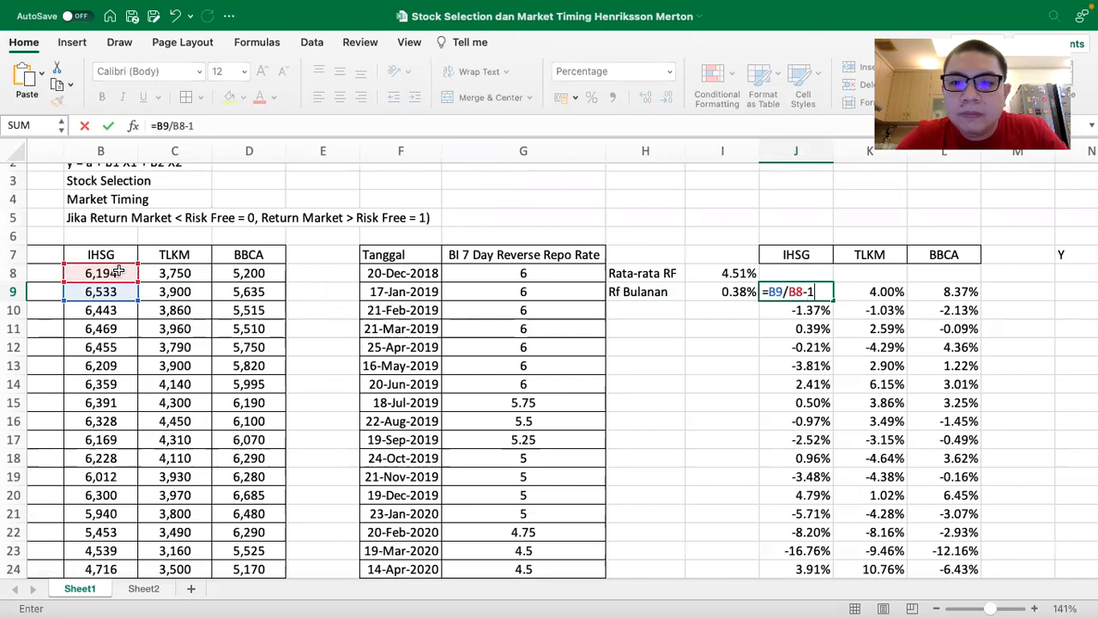
key("Return")
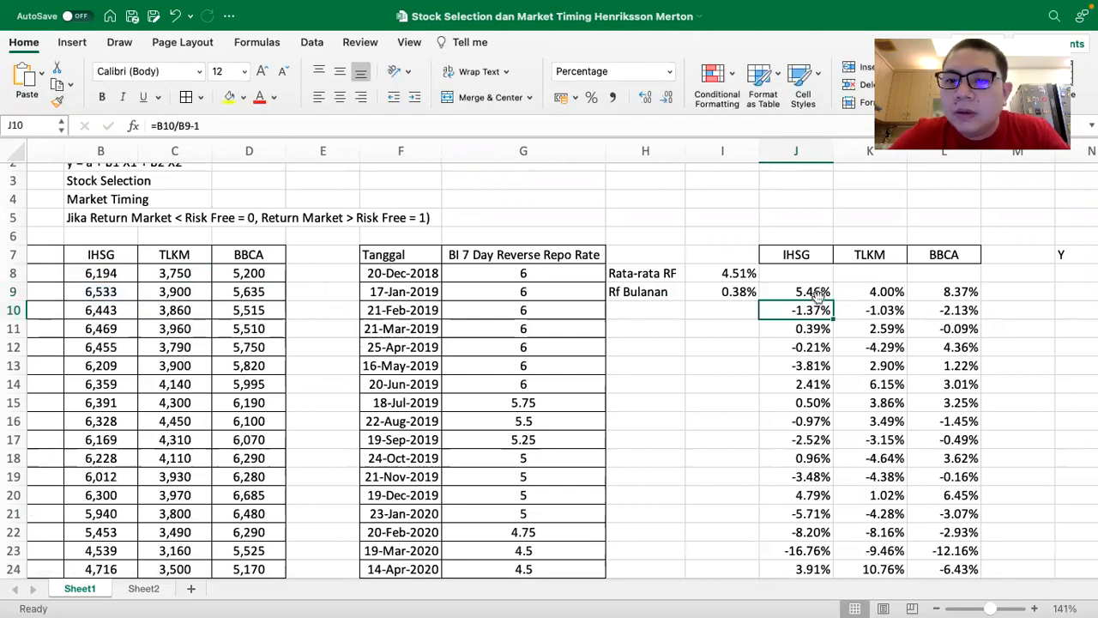
- Copy the J9 return formula across to the TLKM and BBCA columns and fill all three down the data rows
left_click(823, 293)
left_click_drag(832, 297, 977, 298)
double_click(983, 298)
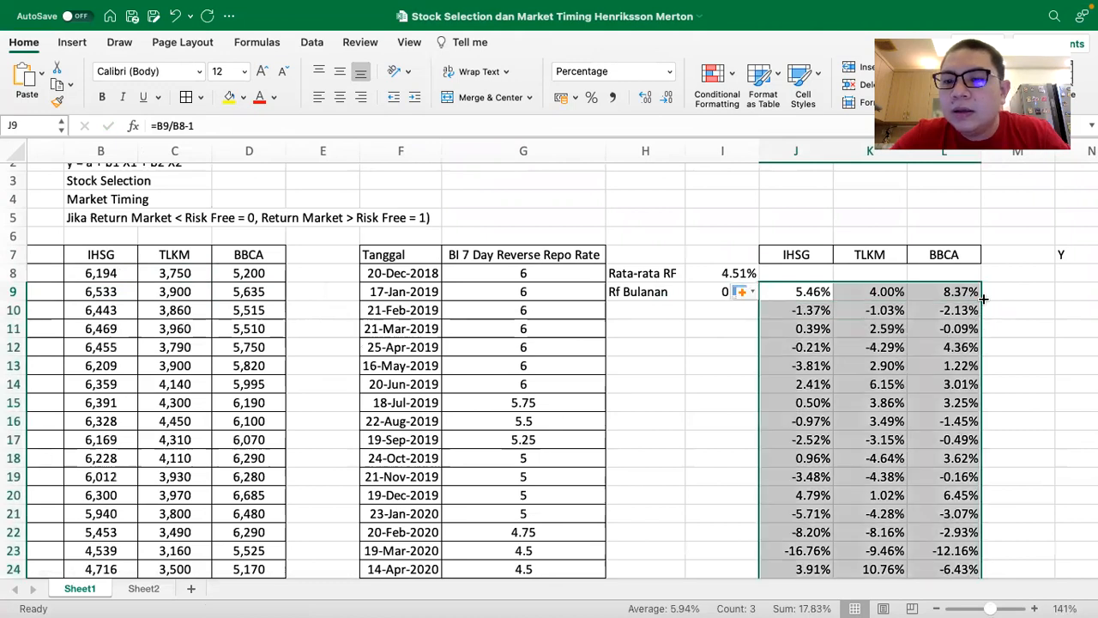
- Review the IHSG, TLKM and BBCA return columns, the monthly risk-free rate and the Y, X1 and X2 headings
scroll(900, 354, "down", 1)
scroll(899, 355, "right", 2)
scroll(900, 355, "left", 2)
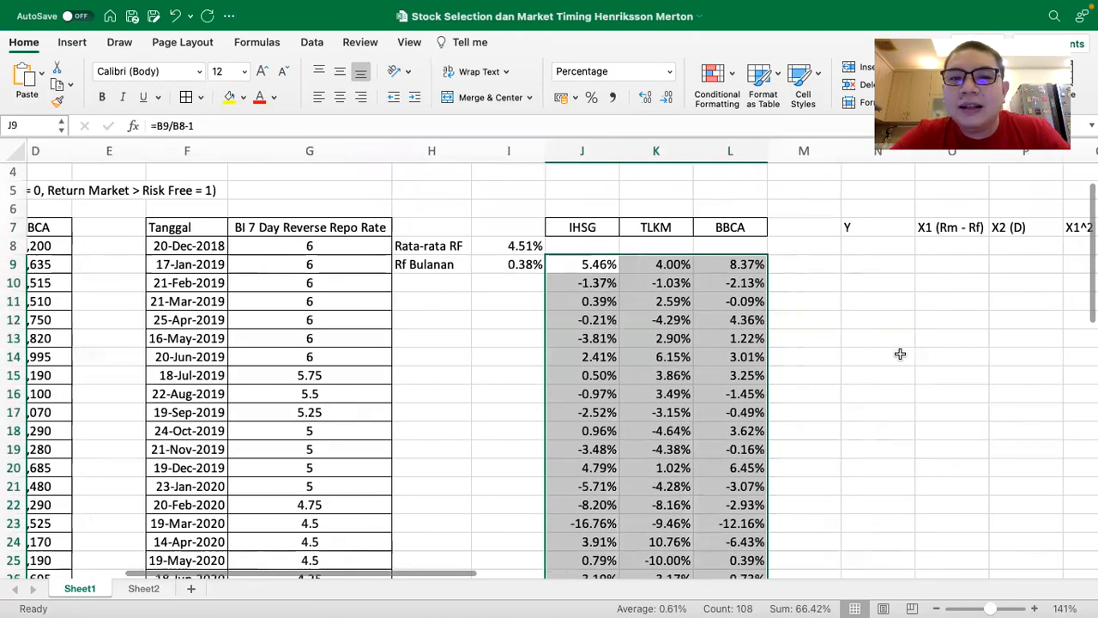
scroll(900, 354, "up", 3)
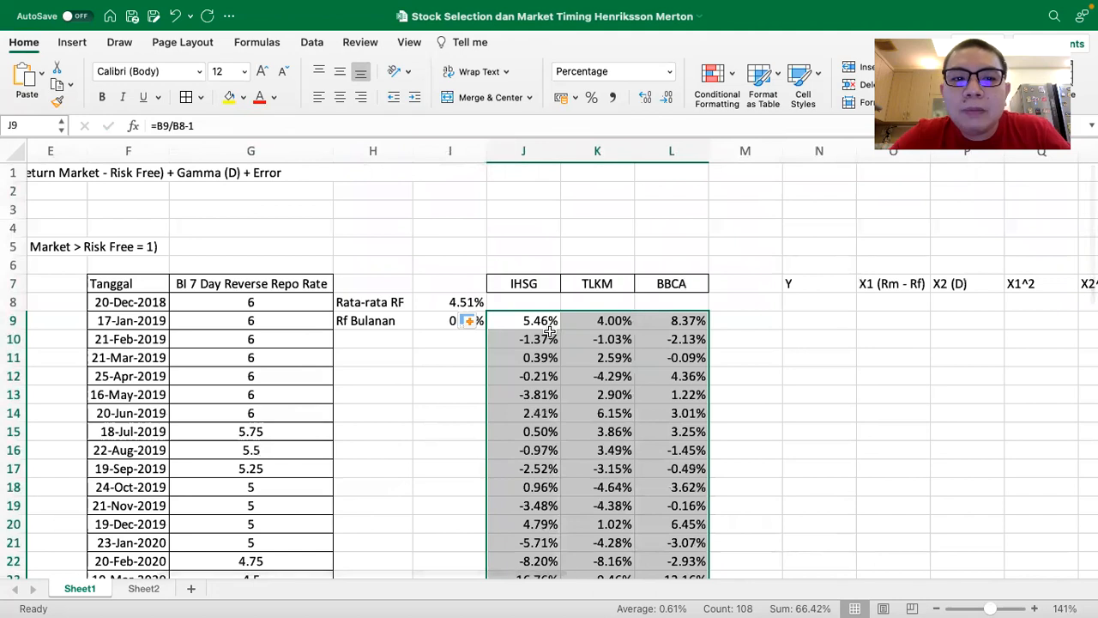
left_click(525, 286)
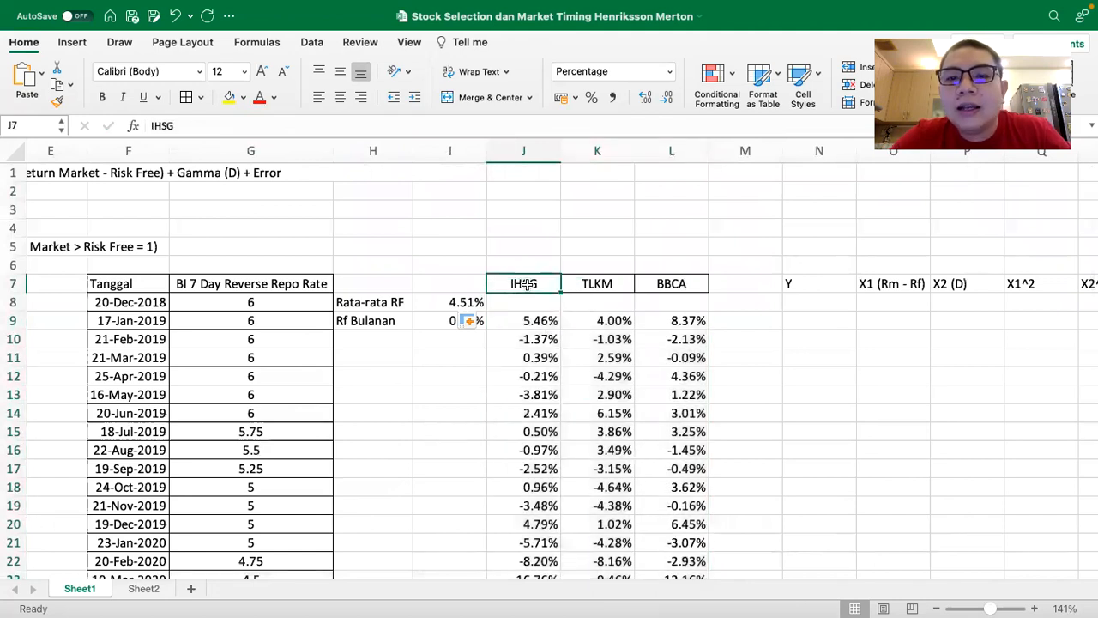
left_click(596, 283)
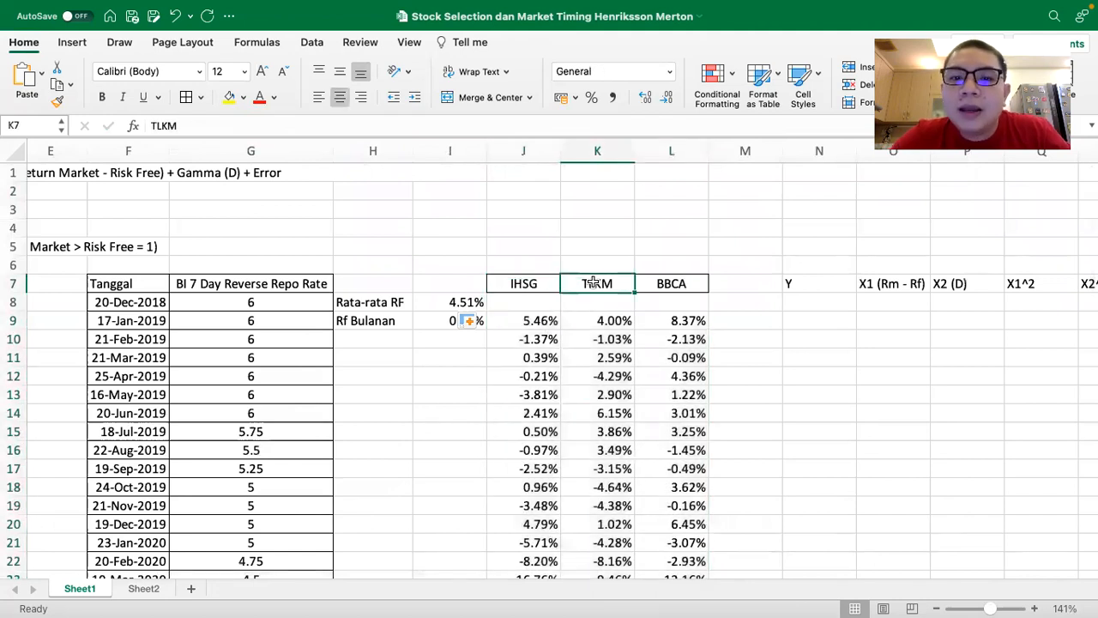
left_click(429, 321)
scroll(591, 329, "right", 3)
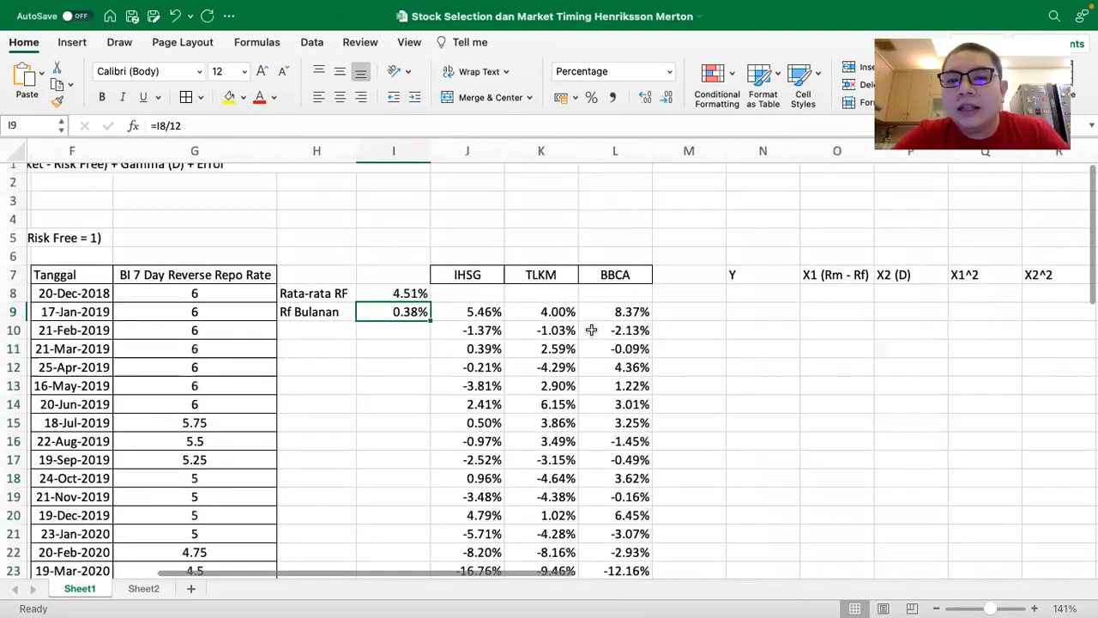
left_click(477, 283)
left_click(558, 283)
scroll(668, 302, "right", 1)
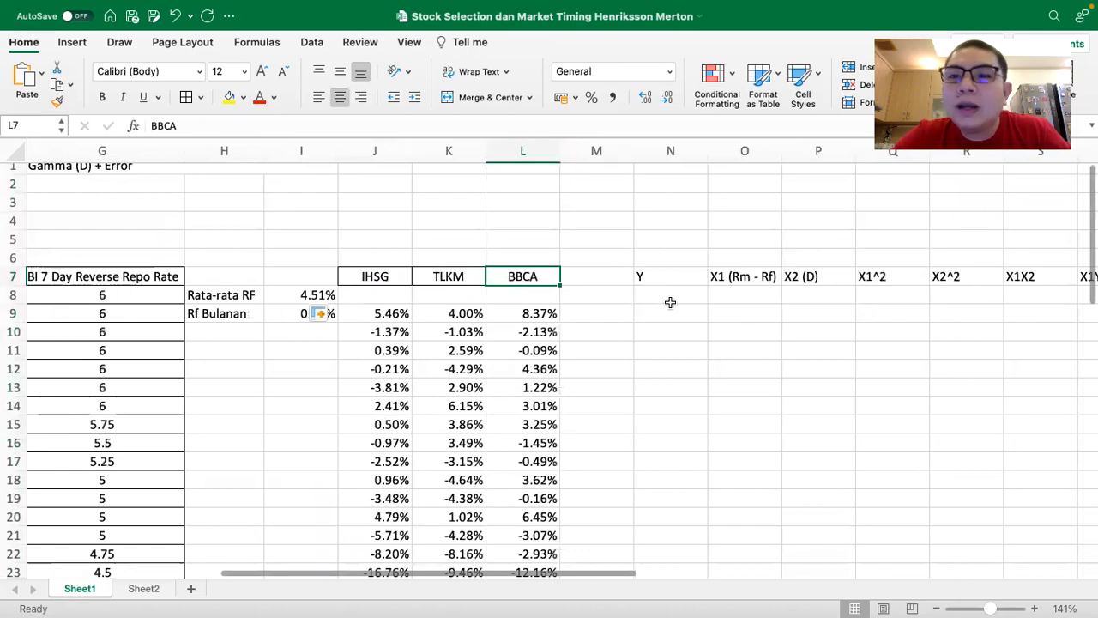
- Label the regression table BBCA in N6, above the Y heading
left_click(665, 258)
type("BBCA")
key("Return")
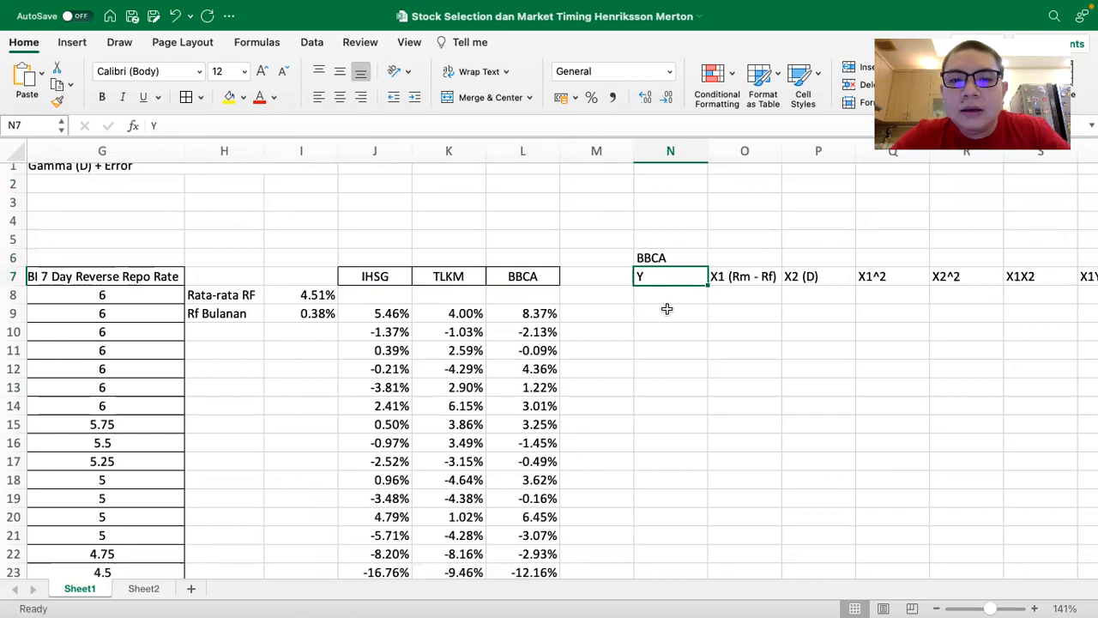
- Enter the BBCA excess return formula =L9-$I$9 in N9 under Y, keeping the monthly risk-free rate reference absolute
scroll(667, 308, "left", 7)
scroll(333, 245, "left", 1)
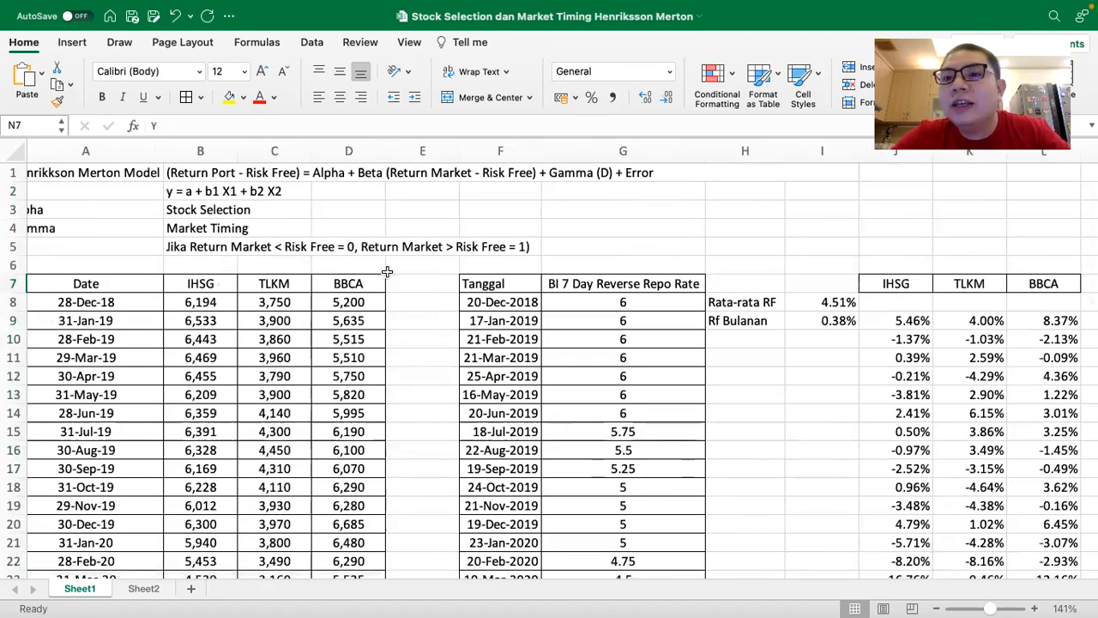
scroll(386, 270, "right", 6)
scroll(387, 271, "right", 1)
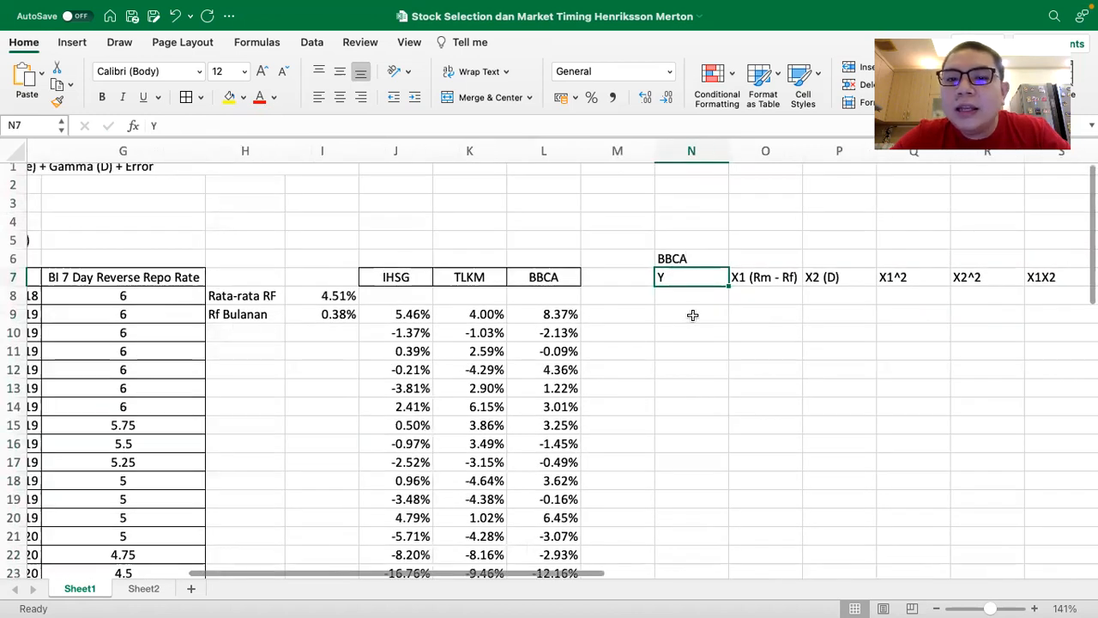
left_click(692, 314)
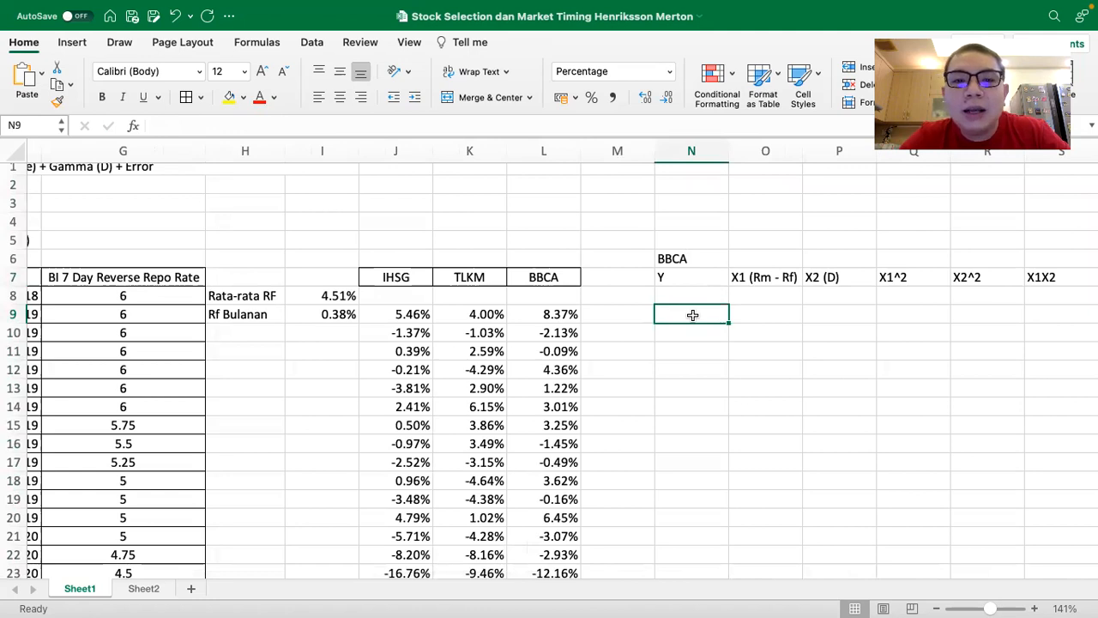
scroll(403, 321, "left", 5)
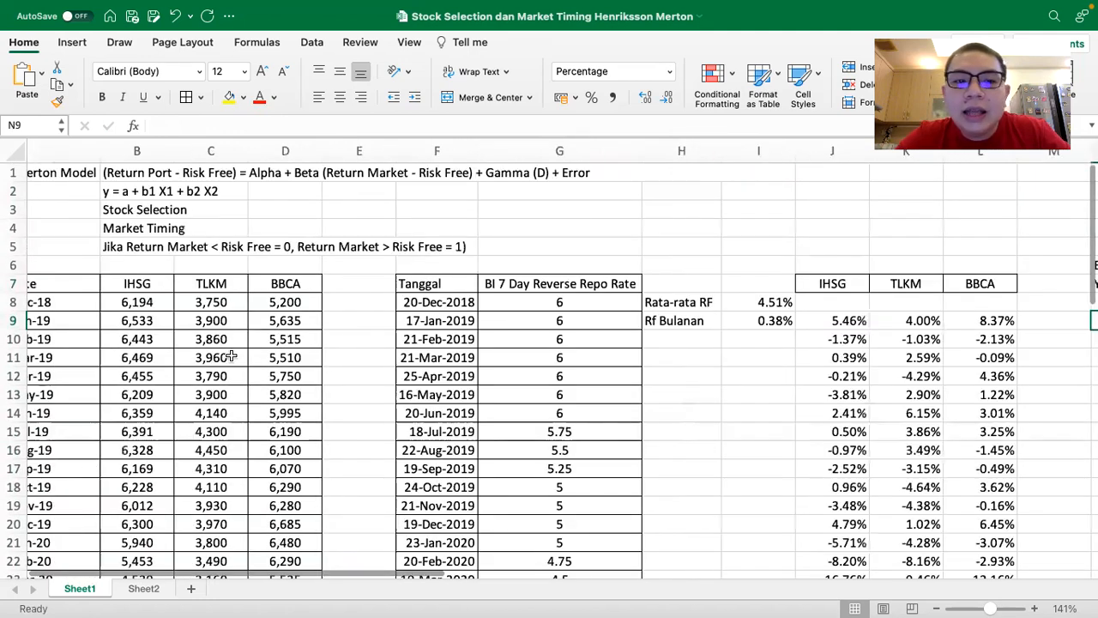
scroll(381, 368, "right", 5)
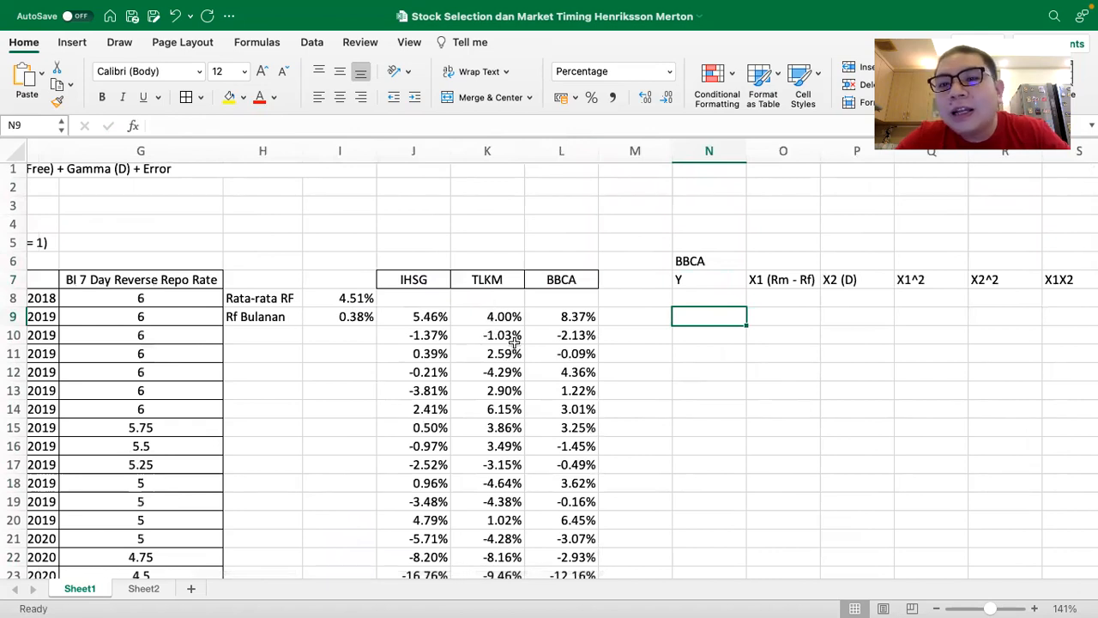
type("=")
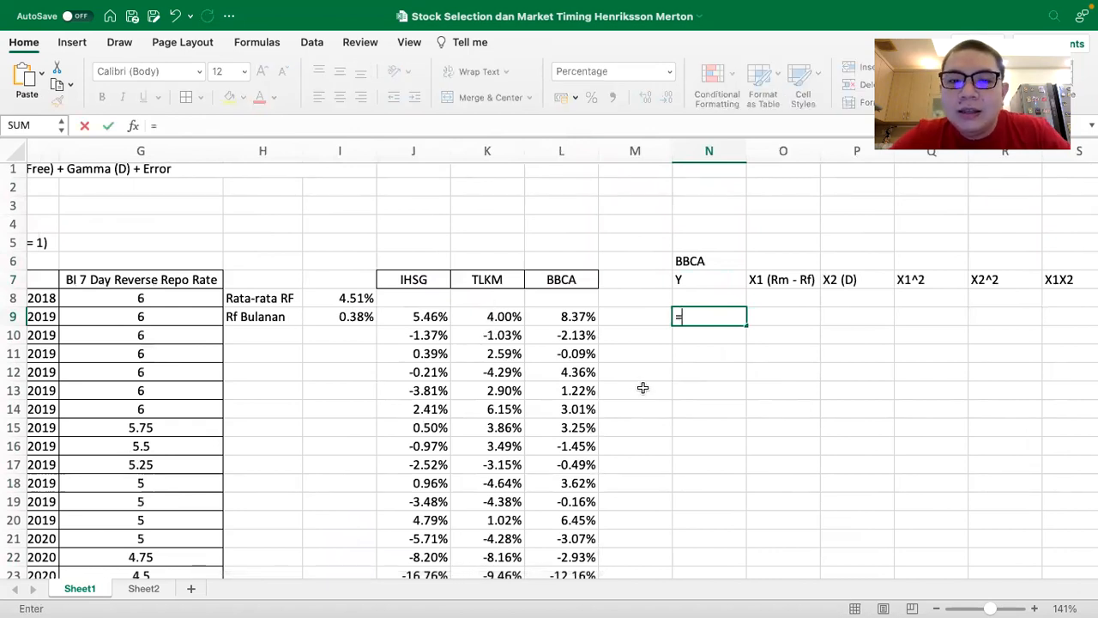
left_click(512, 317)
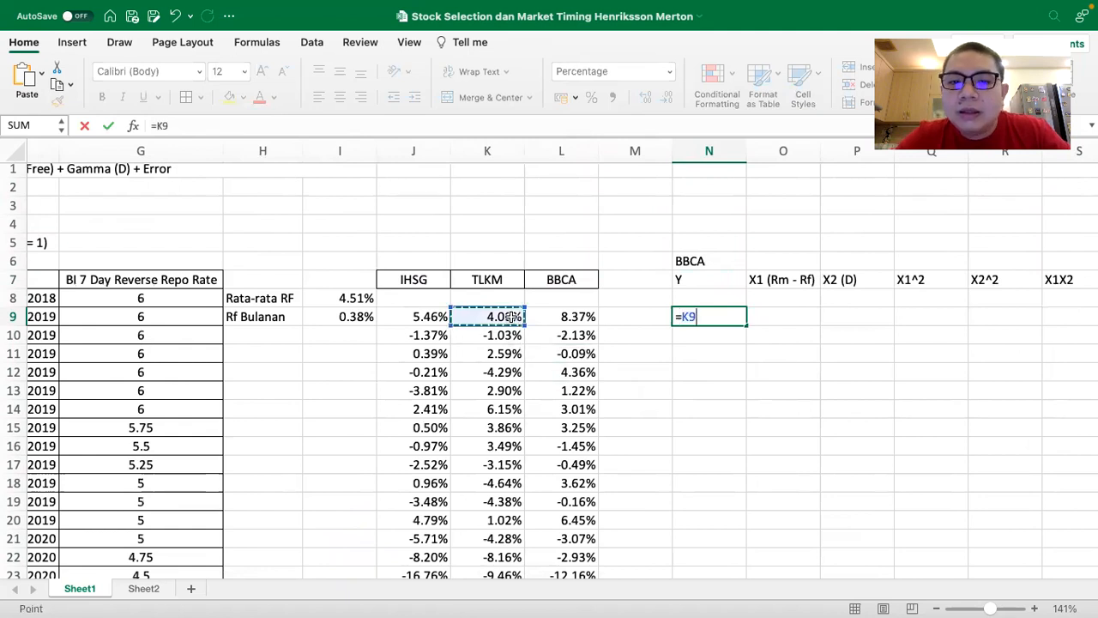
left_click(558, 317)
type("-")
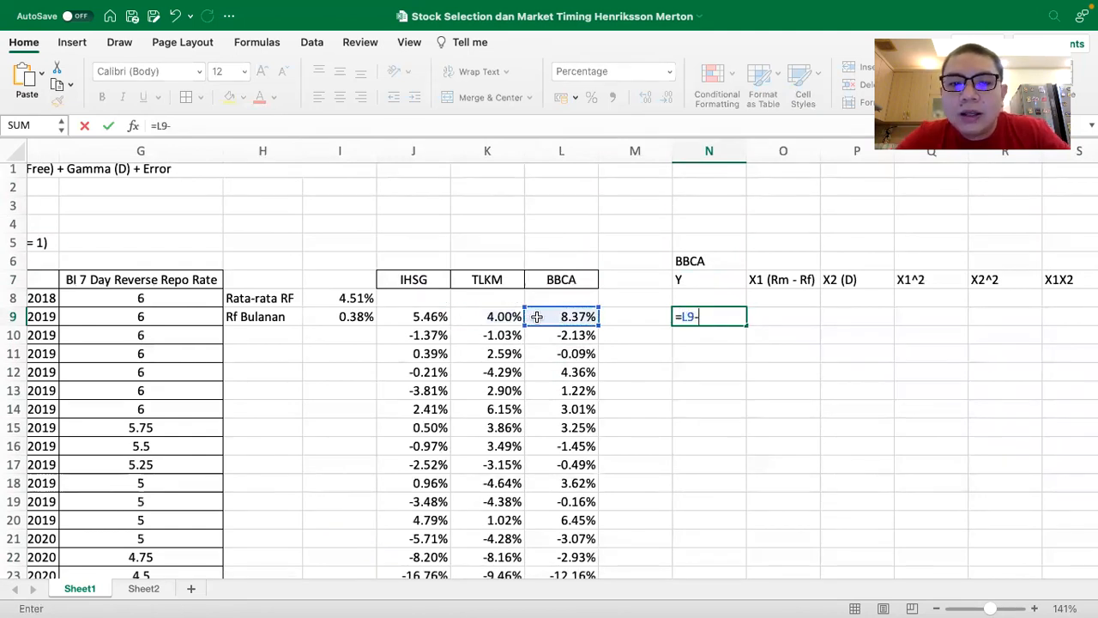
left_click(340, 314)
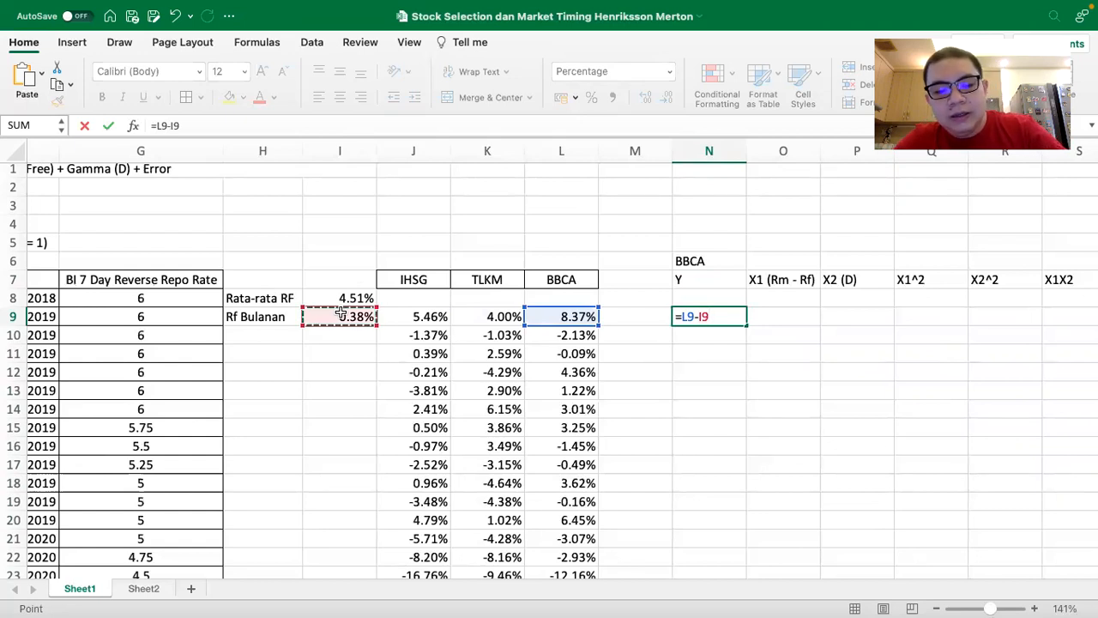
key("F4")
type(")")
key("Return")
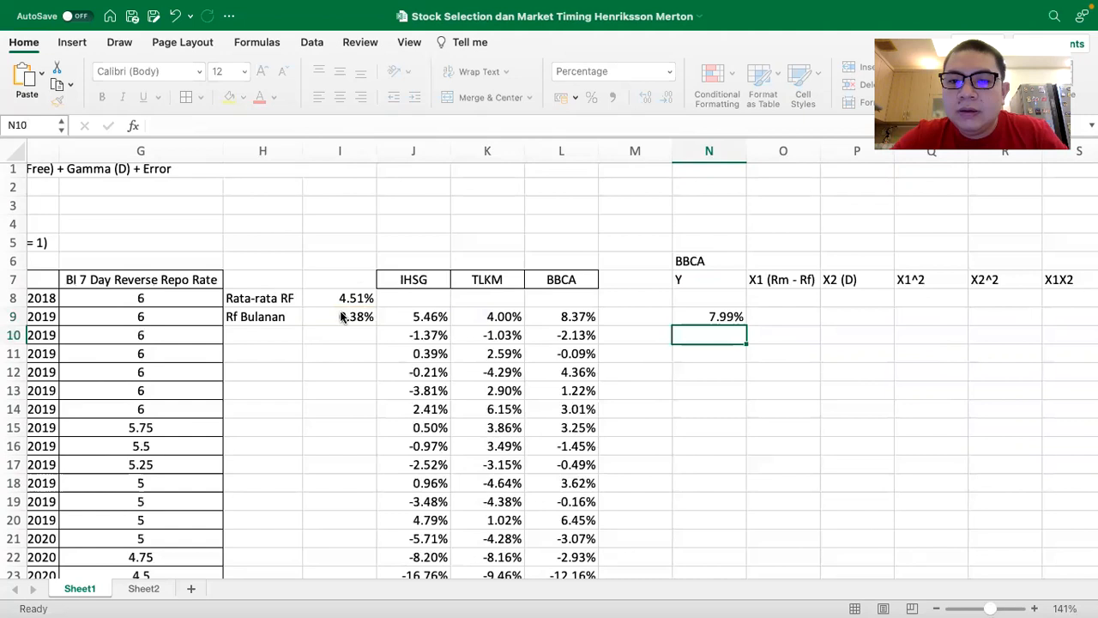
- Fill the Y formula from N9 down the data rows and check the cell references in N9 and N10
left_click(714, 316)
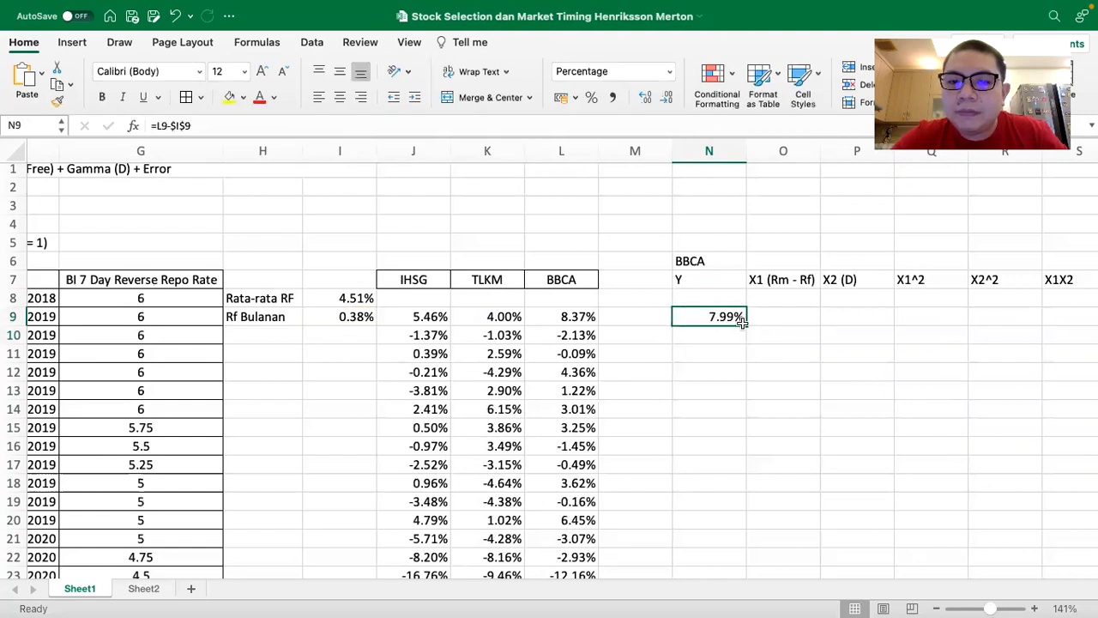
left_click_drag(745, 323, 699, 532)
scroll(681, 349, "up", 10)
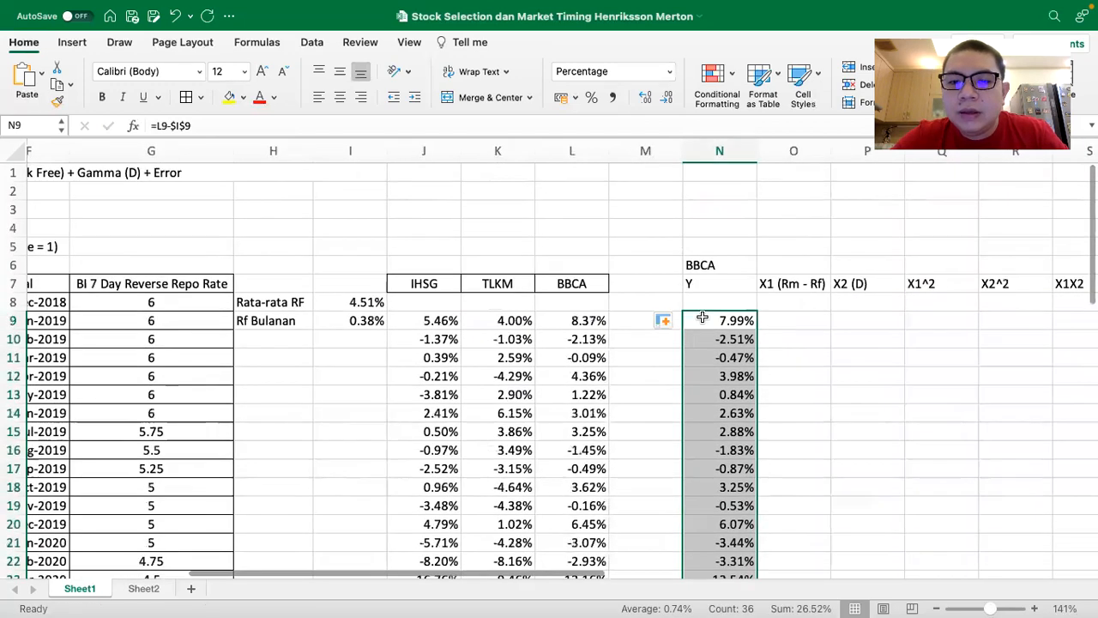
double_click(701, 318)
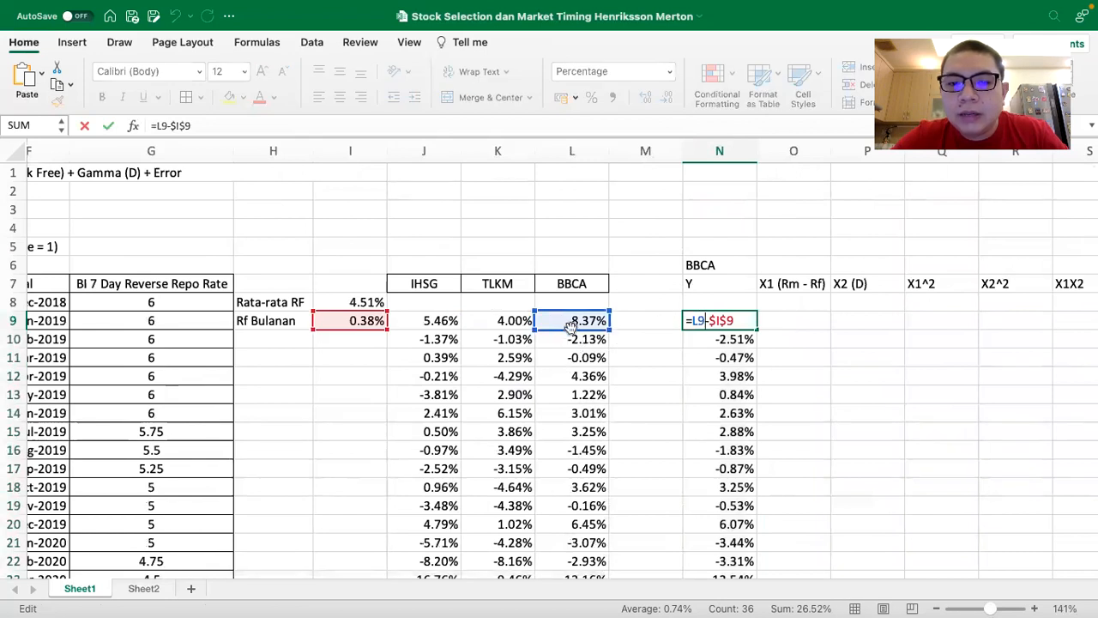
key("Return")
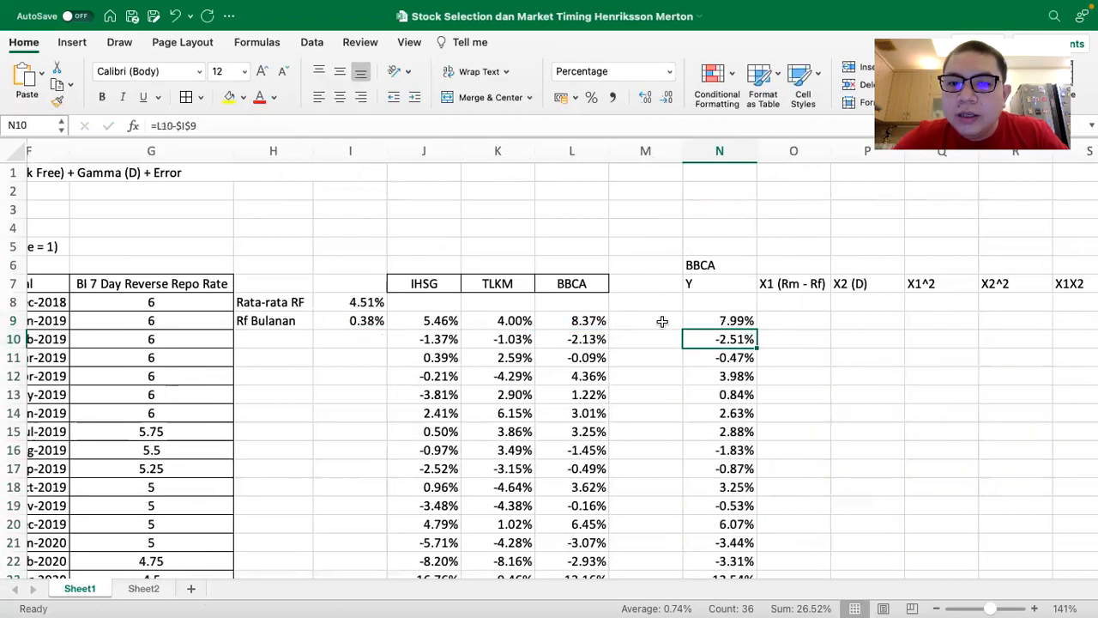
double_click(707, 339)
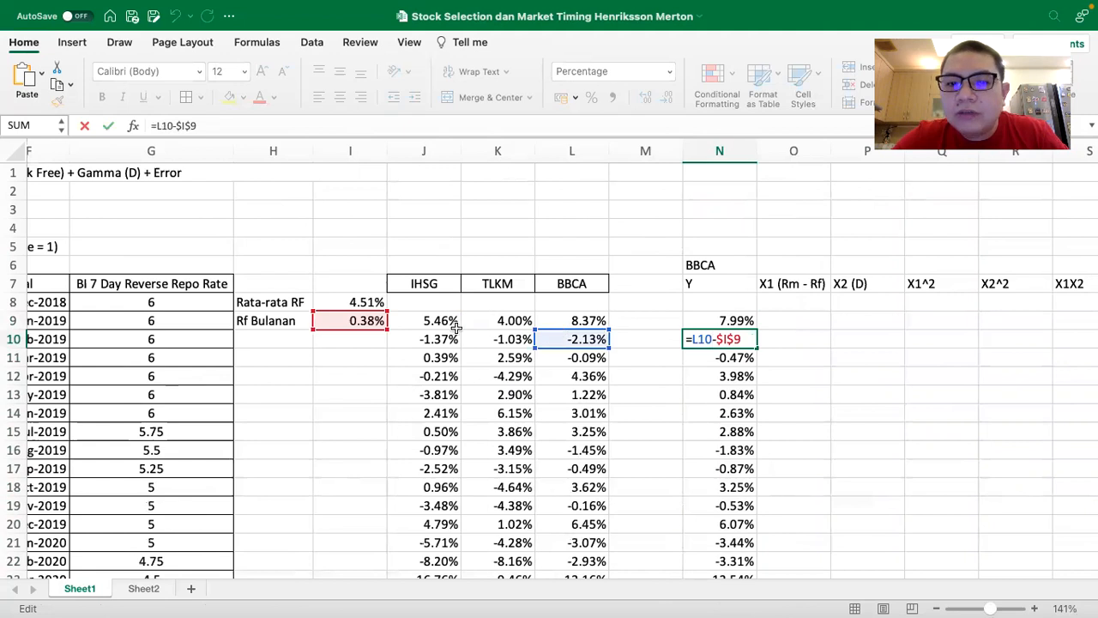
key("Return")
- Calculate X1 (Rm - Rf) in O9 with =J9-$I$9 and fill it down the data rows
scroll(662, 318, "right", 2)
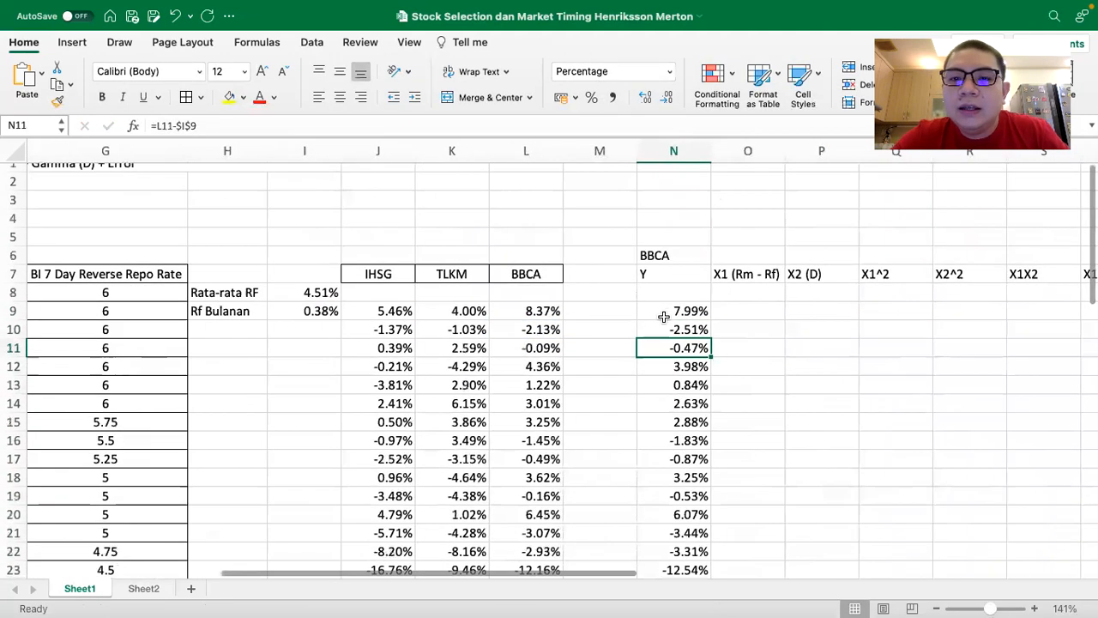
scroll(663, 318, "right", 2)
left_click(714, 268)
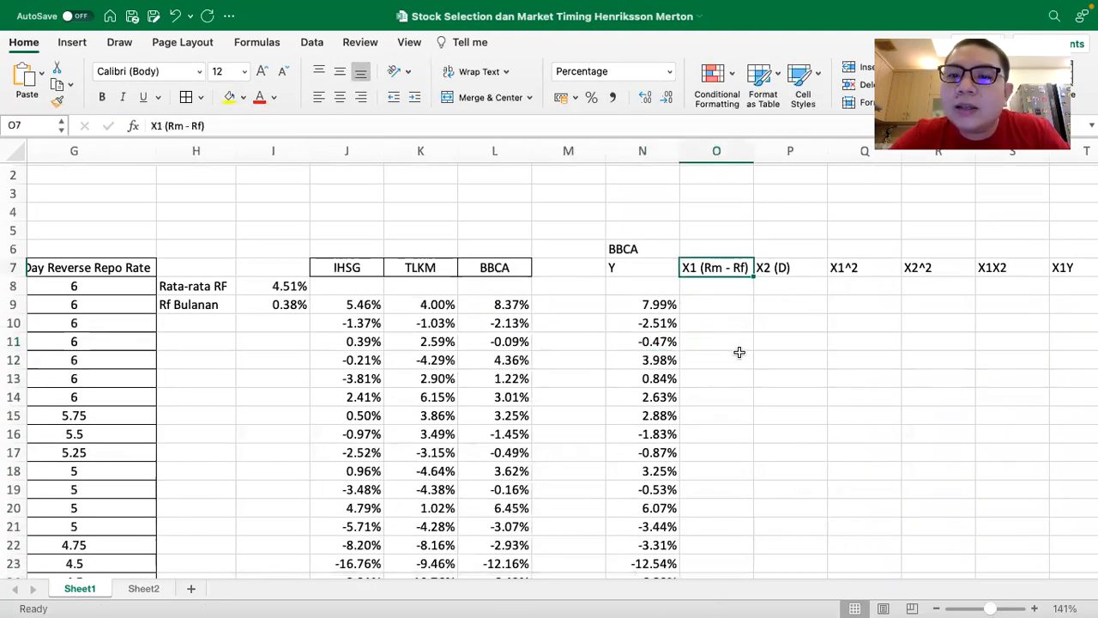
left_click(722, 304)
type("=")
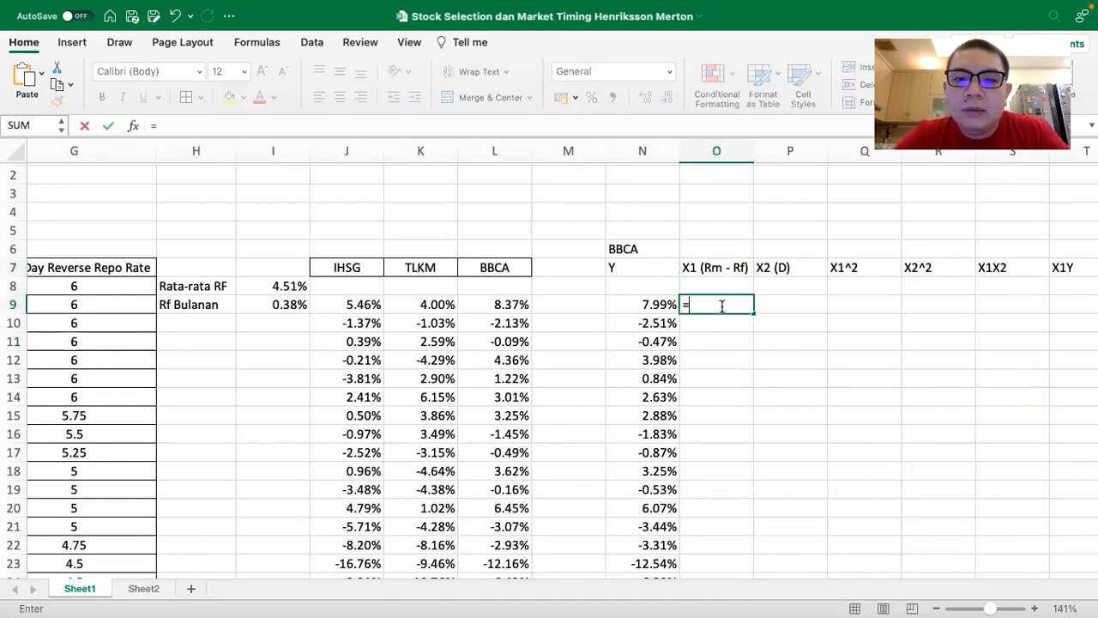
left_click(363, 304)
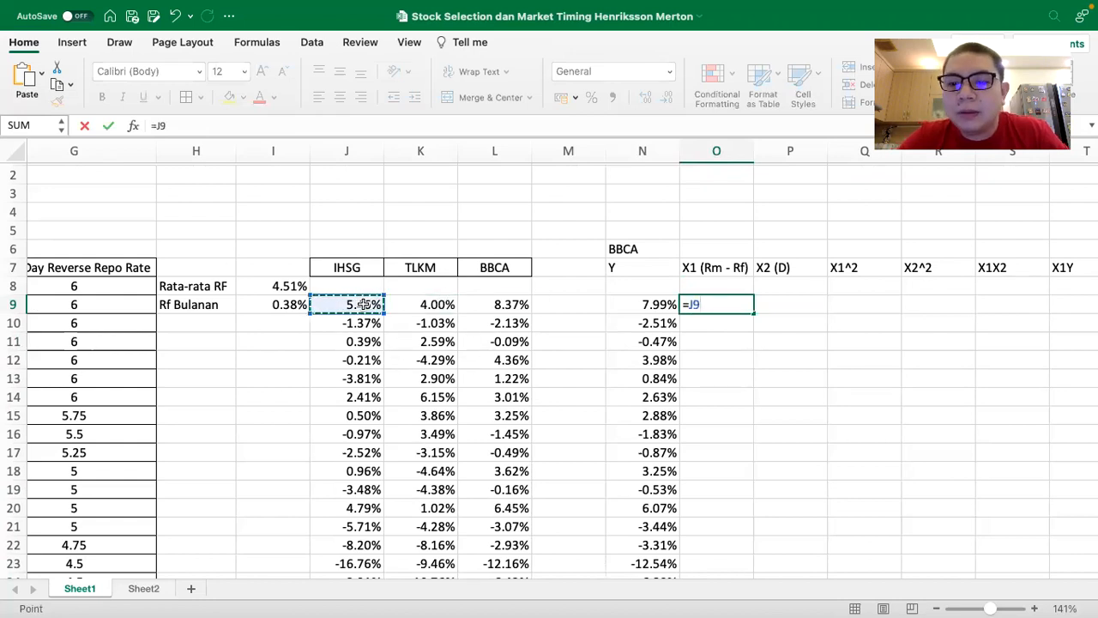
type("-")
left_click(270, 296)
key("F4")
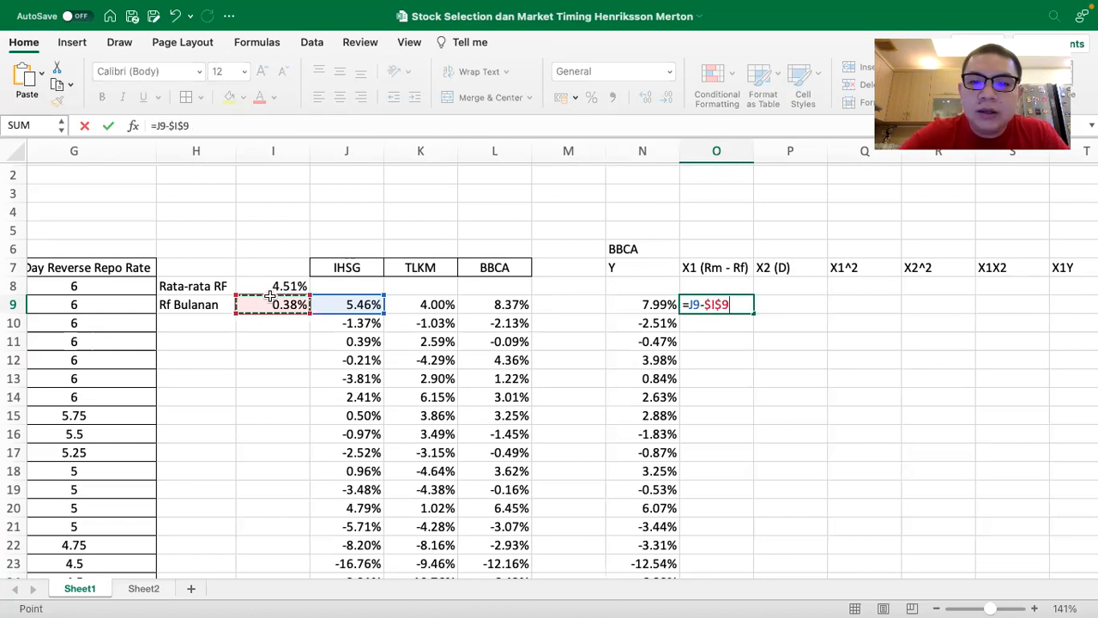
key("Return")
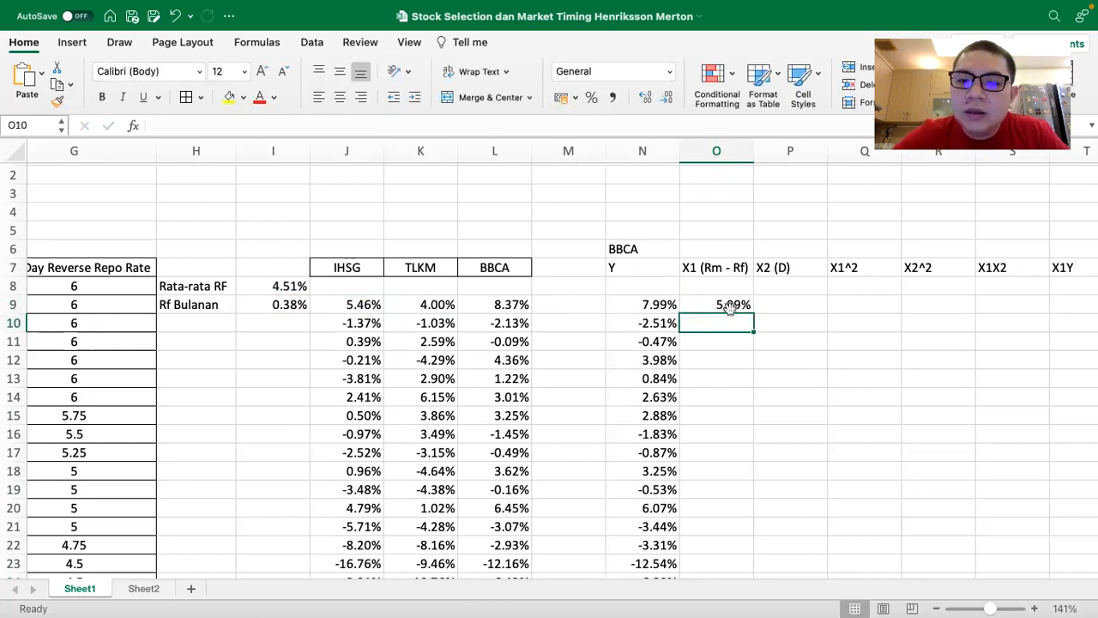
left_click(735, 302)
double_click(753, 313)
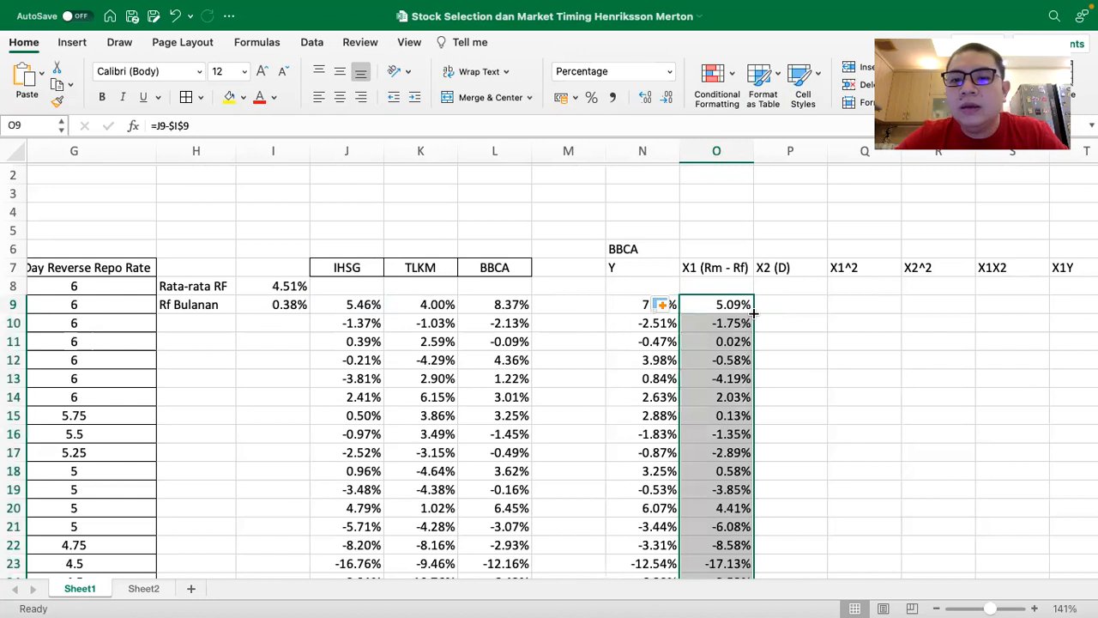
- Enter the X2 (D) dummy formula =IF(O9<0,0,1) in P9, following the rule for D in B5
scroll(754, 283, "right", 2)
left_click(753, 270)
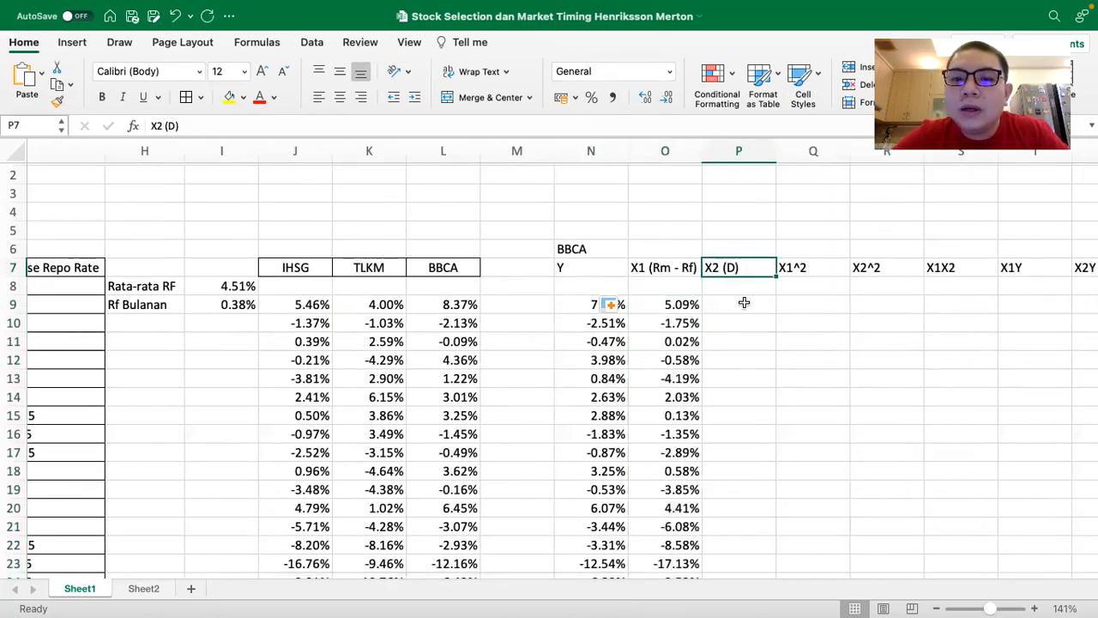
scroll(744, 301, "left", 6)
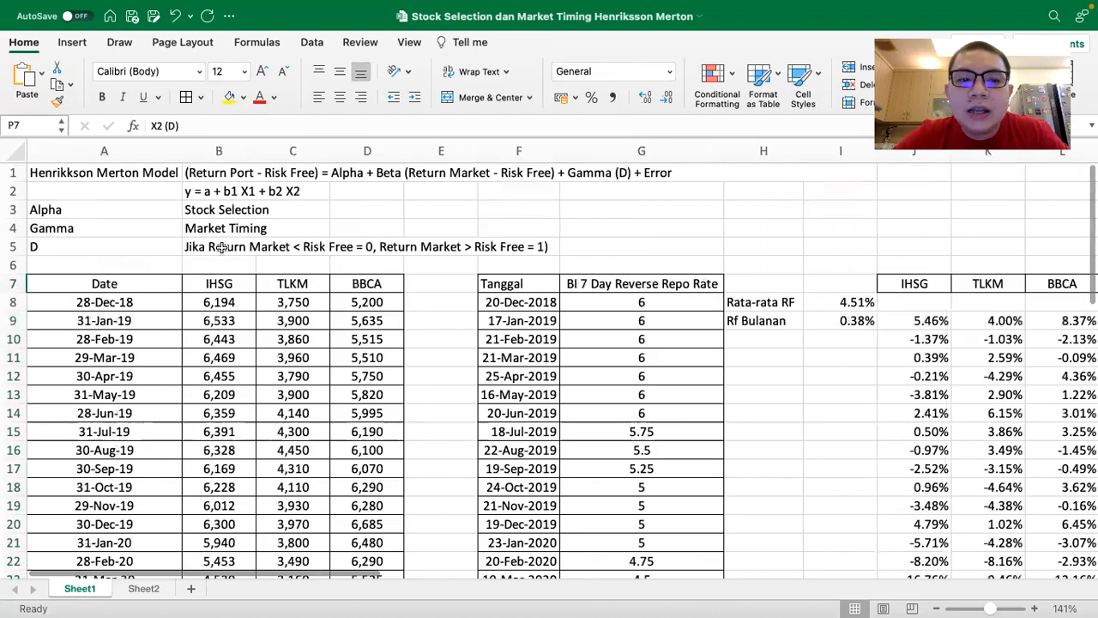
left_click(221, 246)
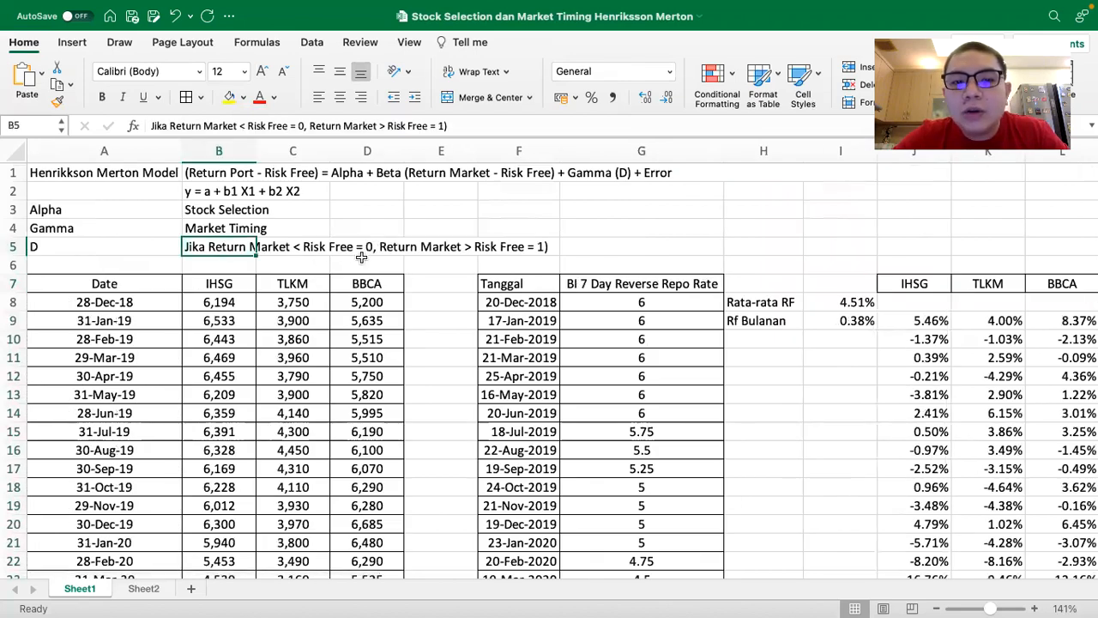
scroll(675, 333, "right", 5)
scroll(675, 333, "right", 2)
left_click(780, 320)
type("=")
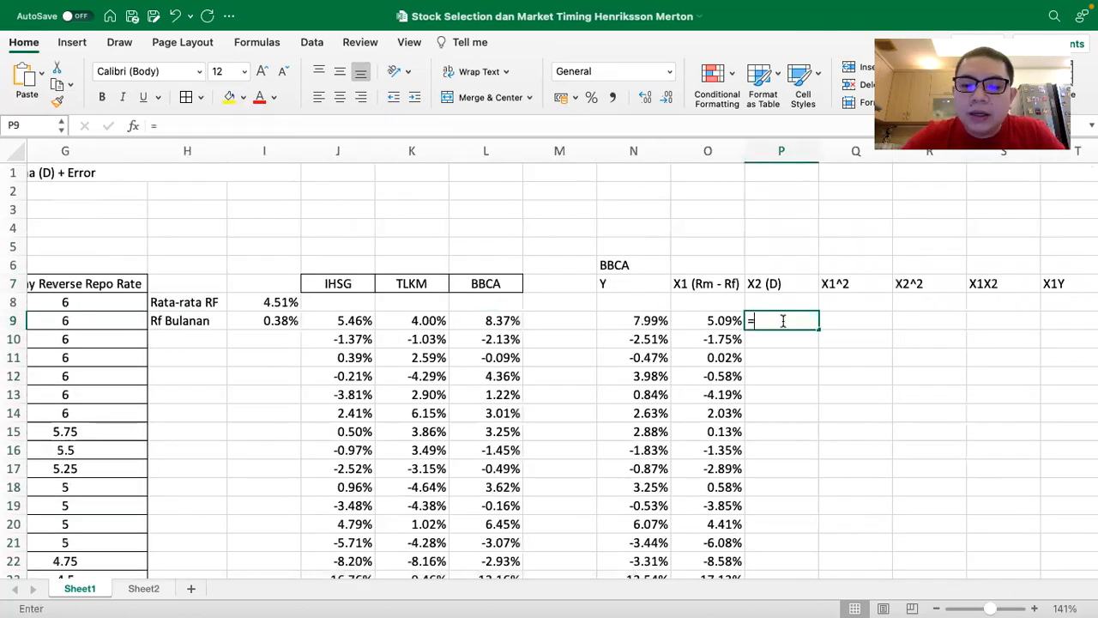
type("if(")
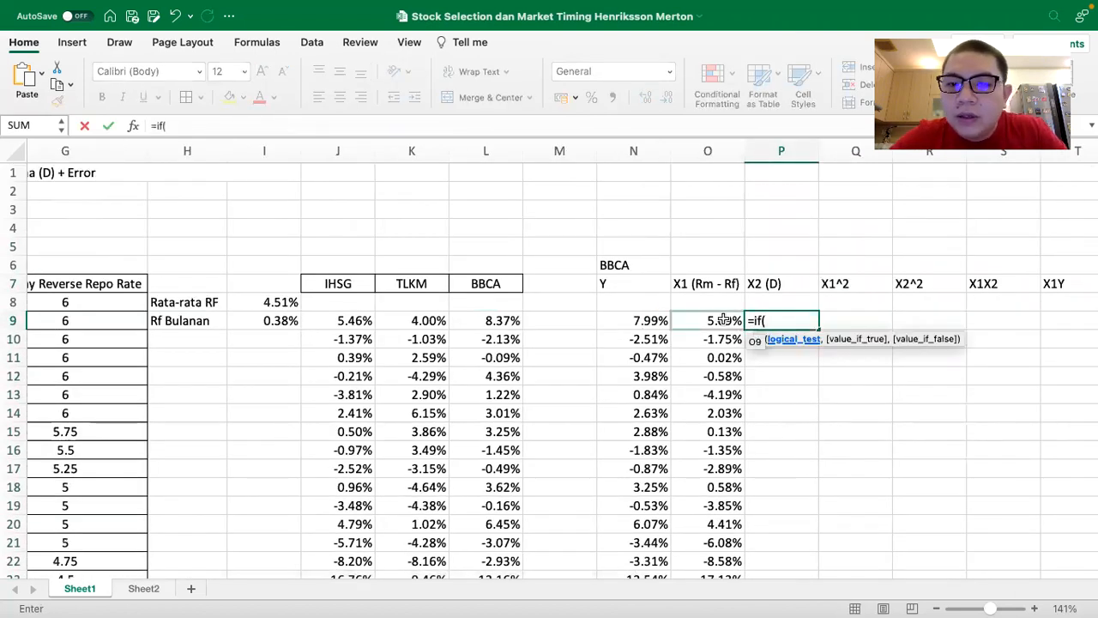
left_click(723, 319)
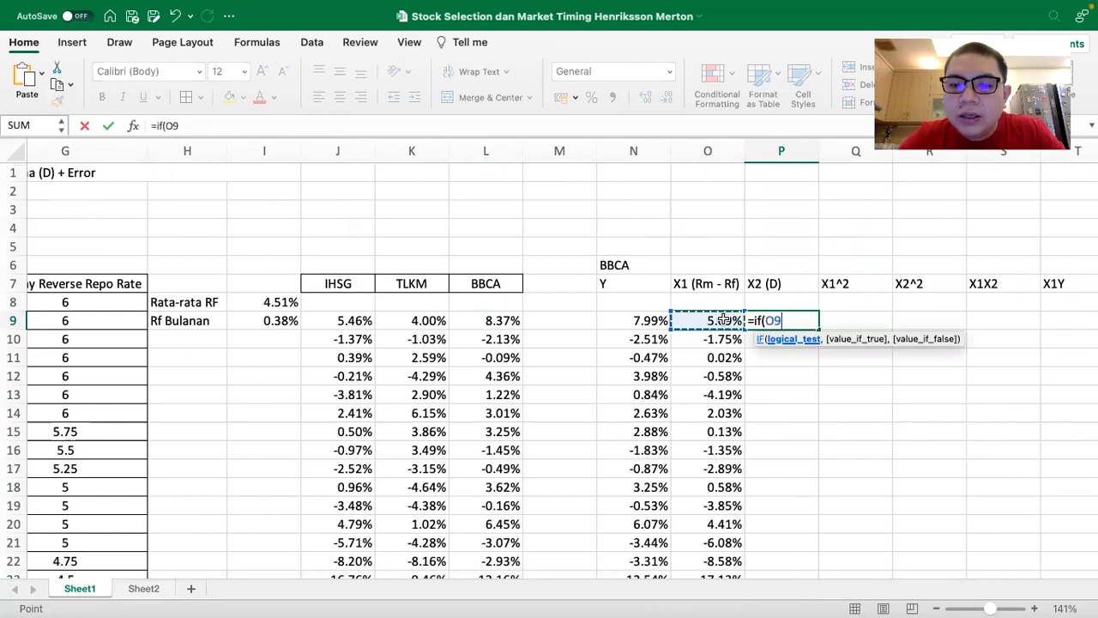
type("<")
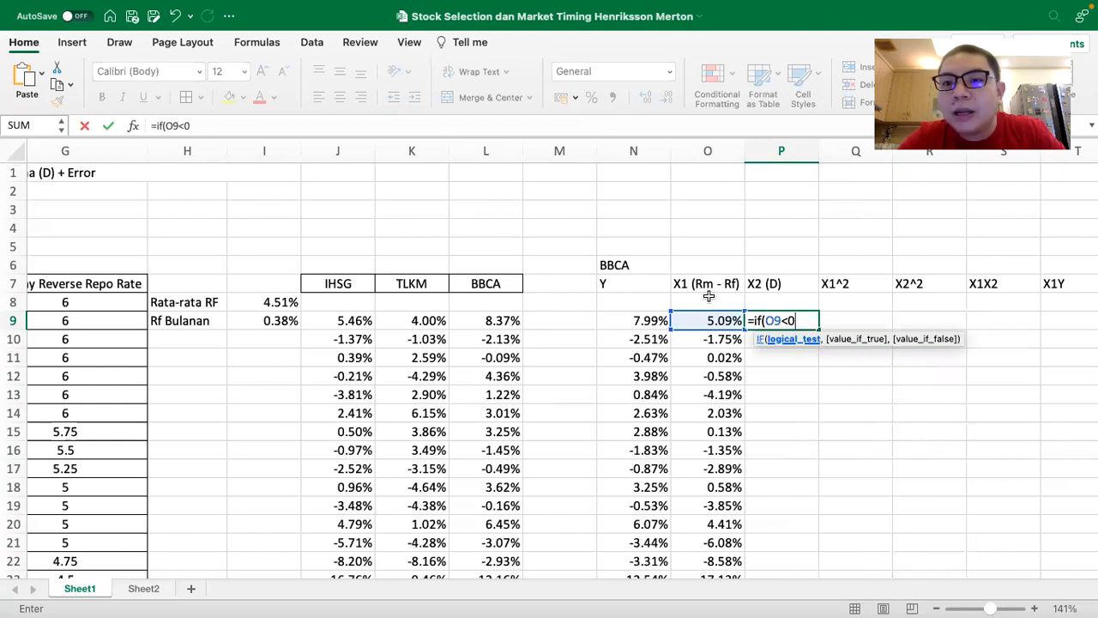
type("0,0")
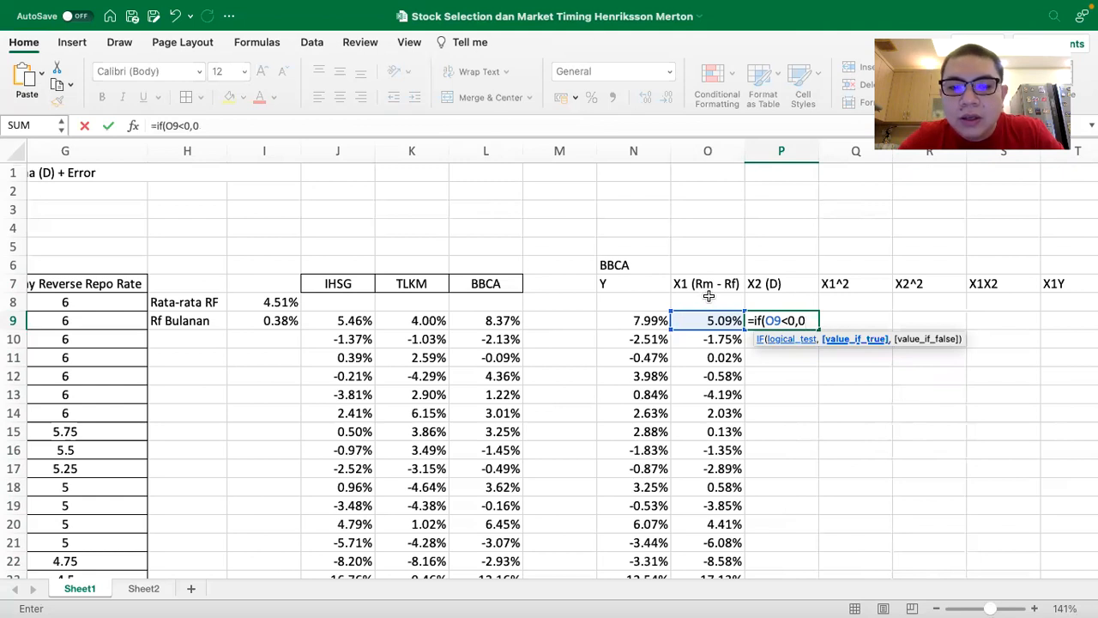
type(",1)")
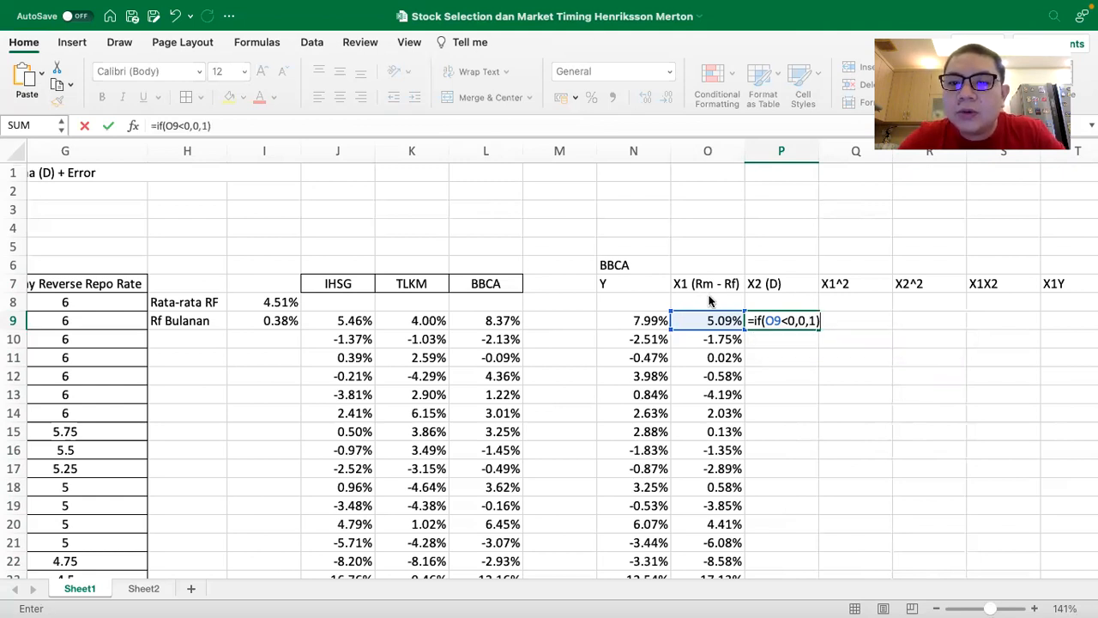
key("Return")
- Fill the X2 (D) formula from P9 down the data rows and compare X1 with the dummy in row 10
left_click(806, 320)
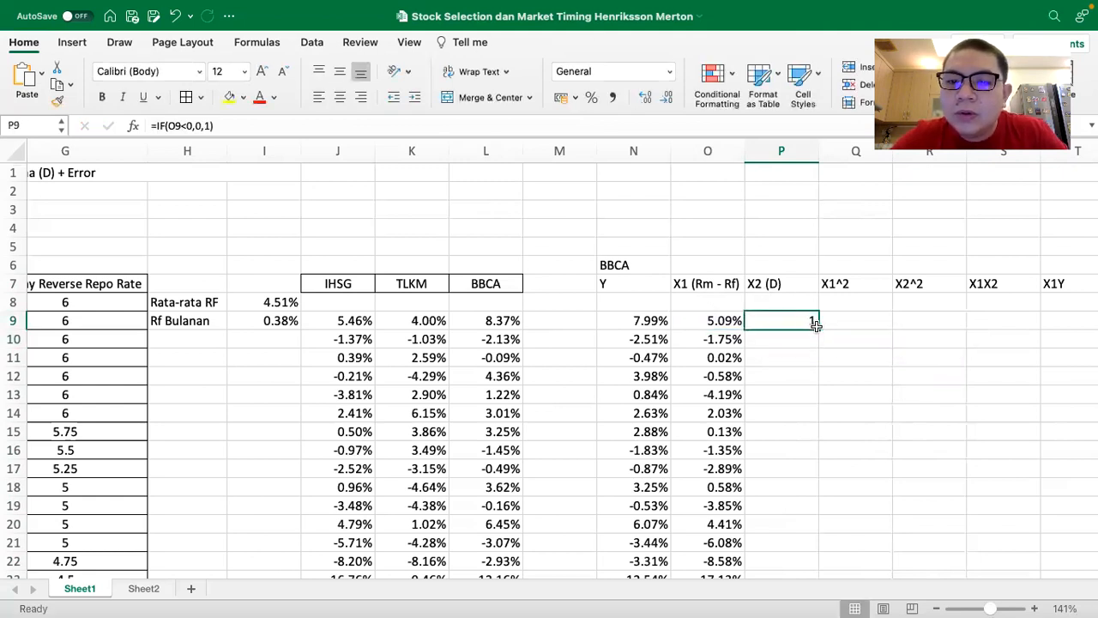
double_click(814, 324)
left_click(707, 343)
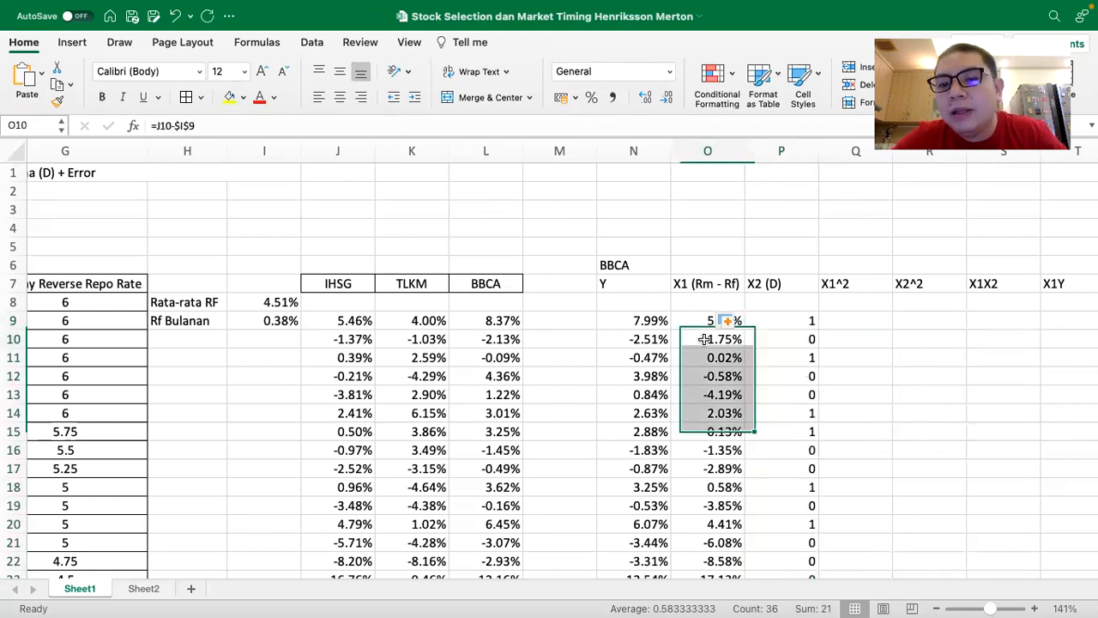
left_click(789, 340)
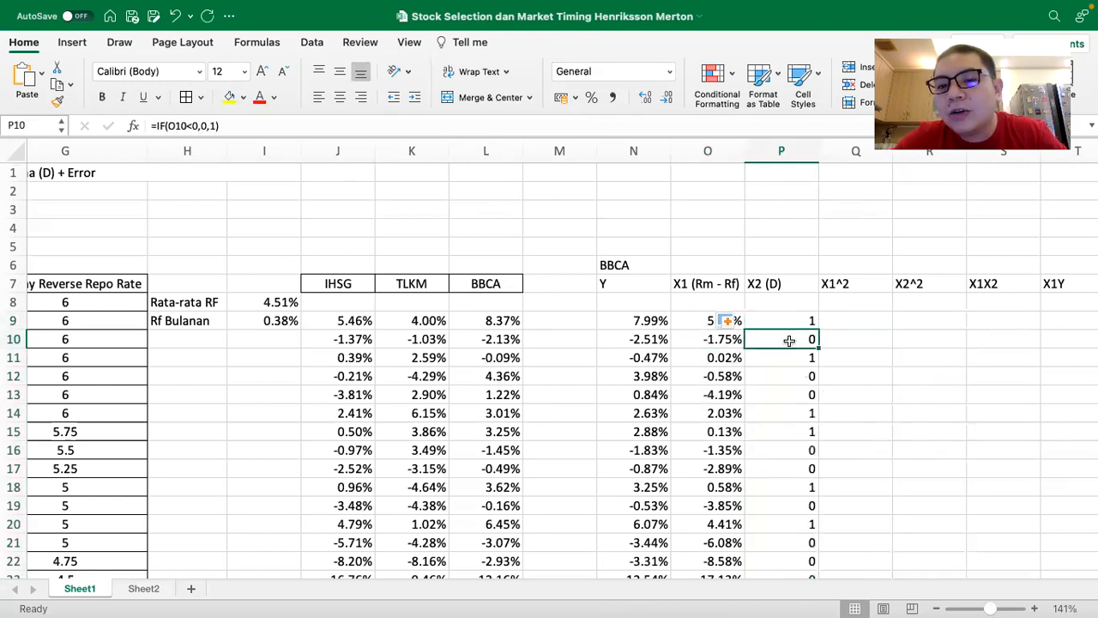
- Compare the X1 values with the X2 (D) dummy in rows 11 and 12
left_click(725, 358)
left_click(773, 363)
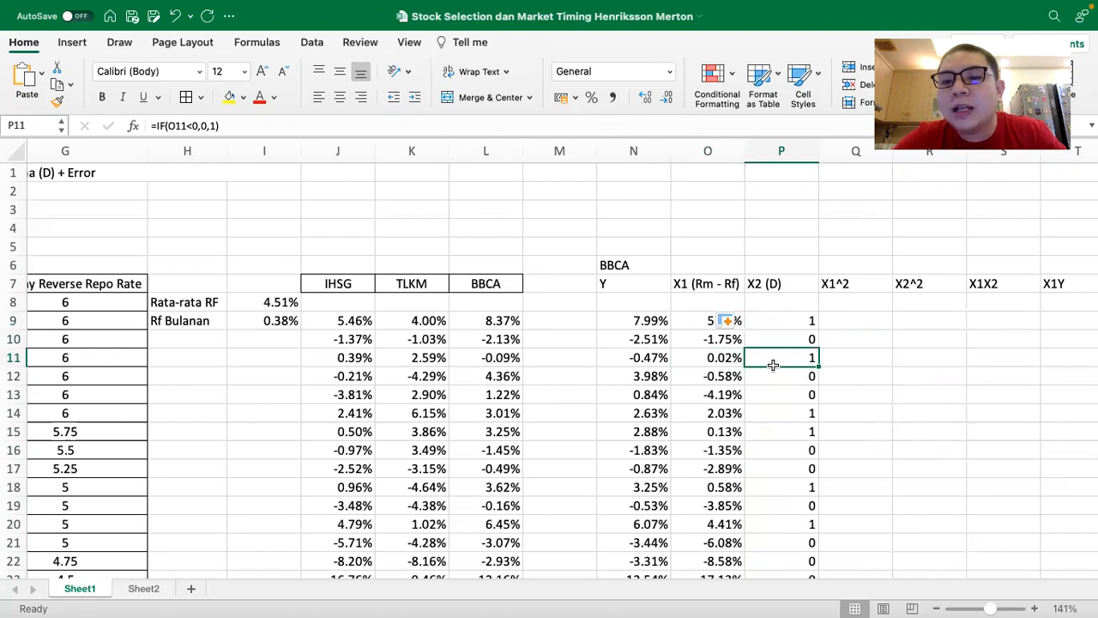
left_click(725, 376)
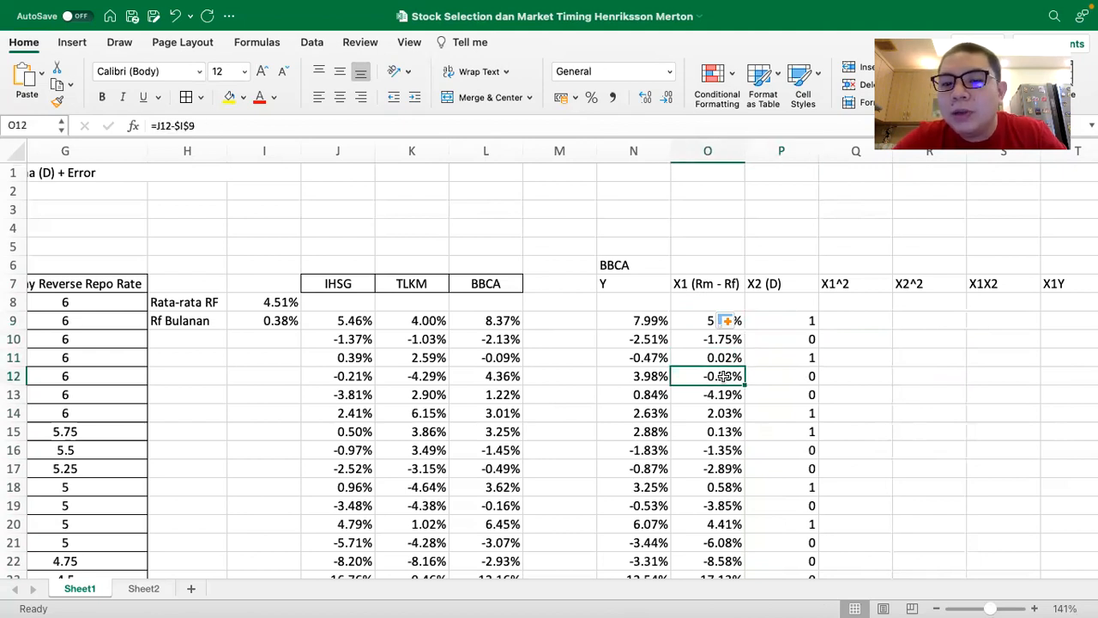
left_click(801, 370)
- Examine the A, b and H matrix definitions and match their terms to the X1, X2 and X1^2 columns
scroll(750, 382, "right", 3)
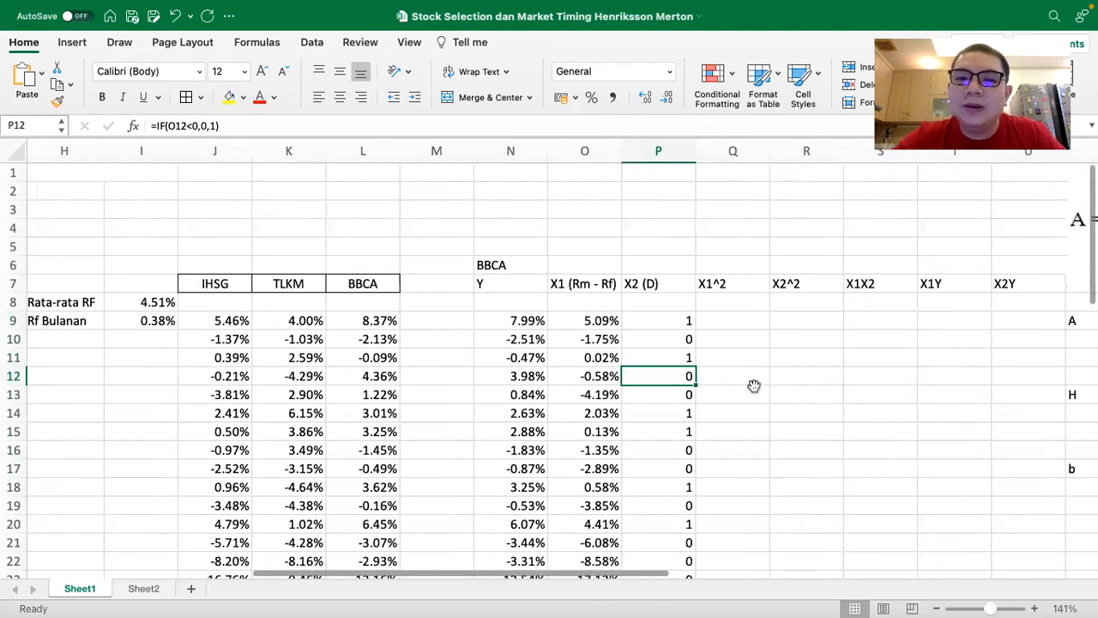
scroll(753, 385, "right", 2)
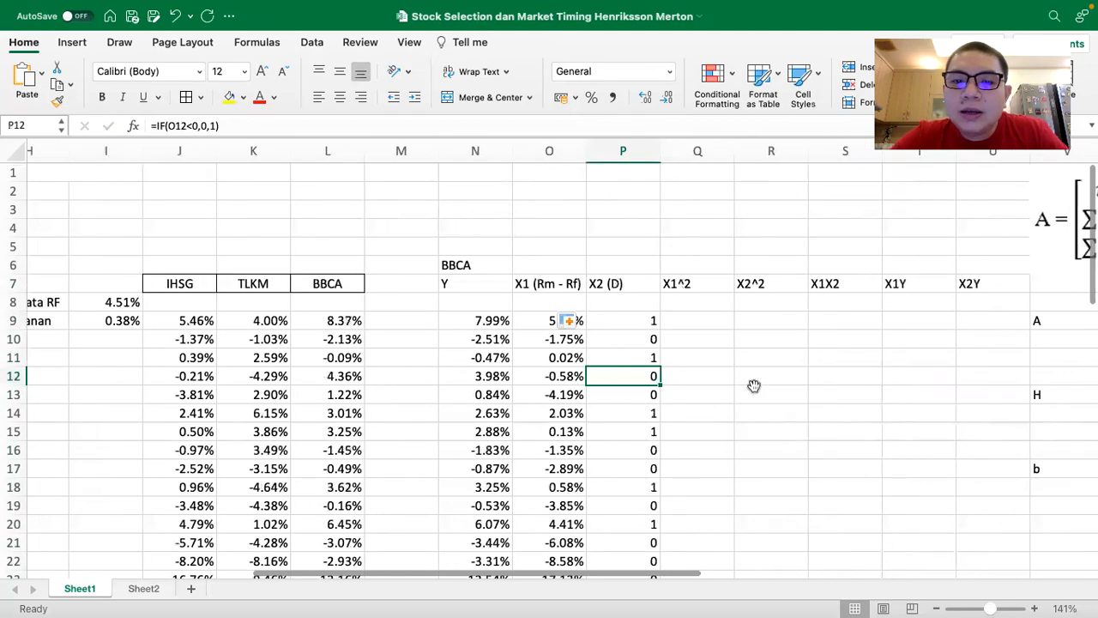
scroll(753, 385, "right", 5)
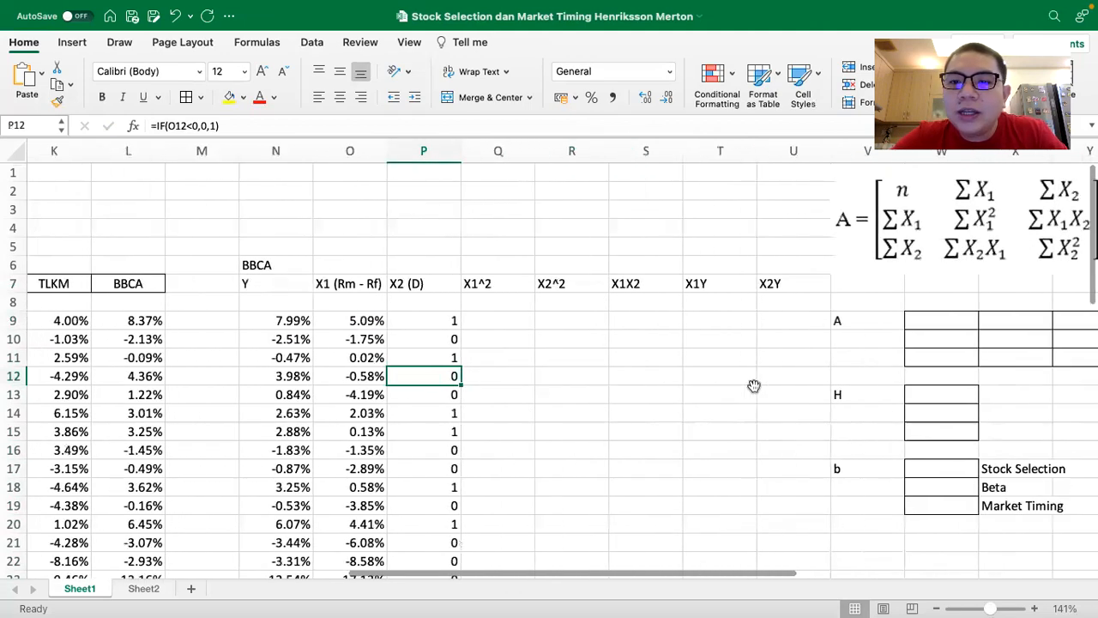
scroll(836, 225, "right", 3)
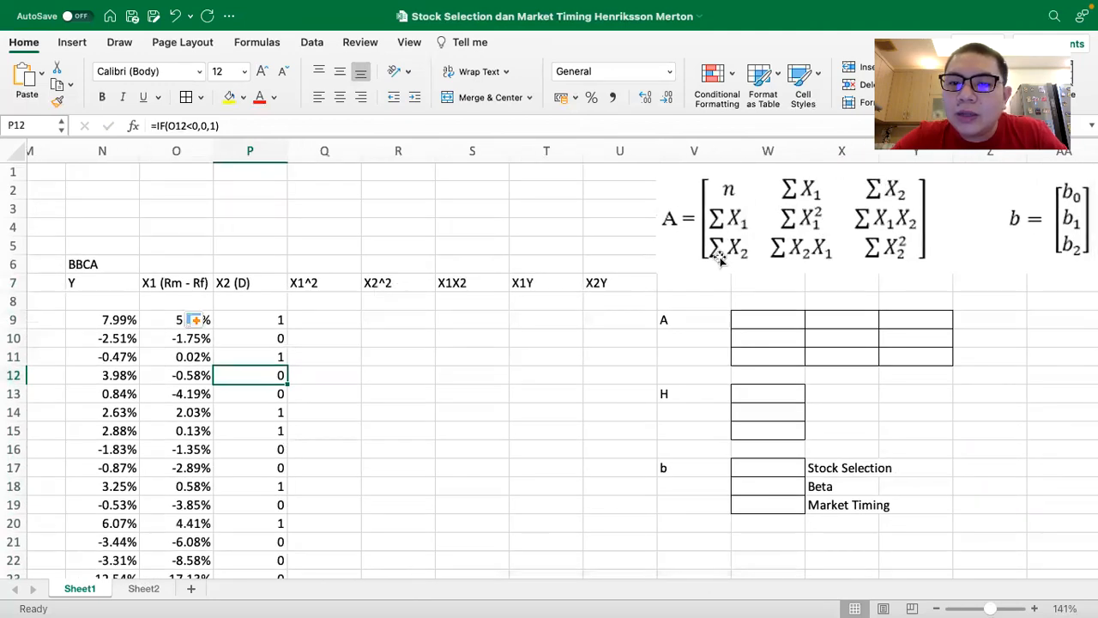
scroll(916, 240, "right", 5)
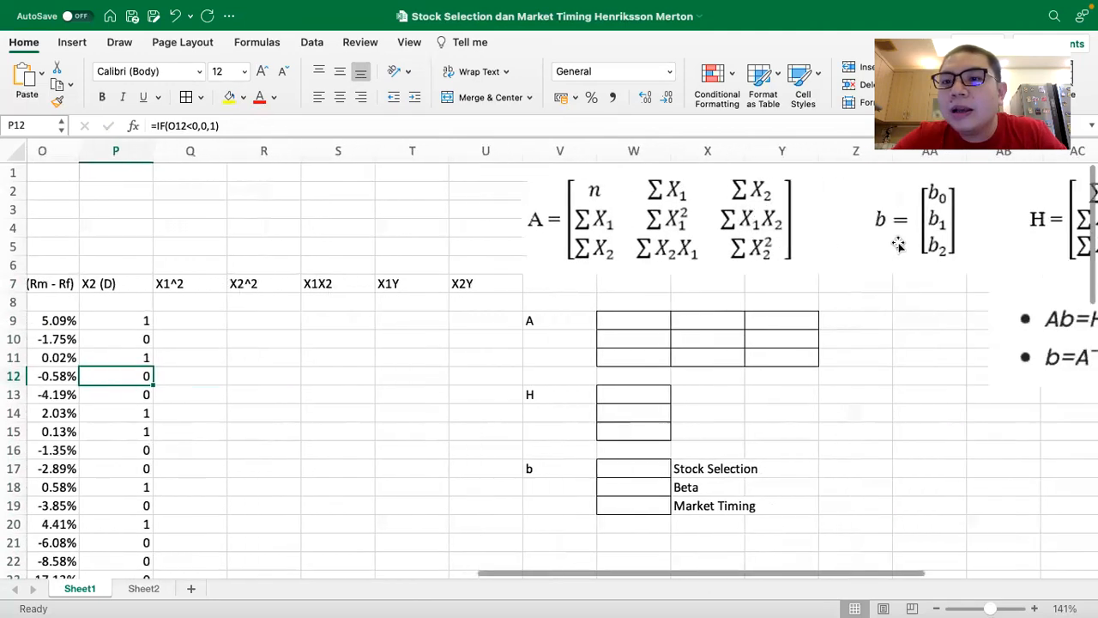
scroll(842, 239, "left", 6)
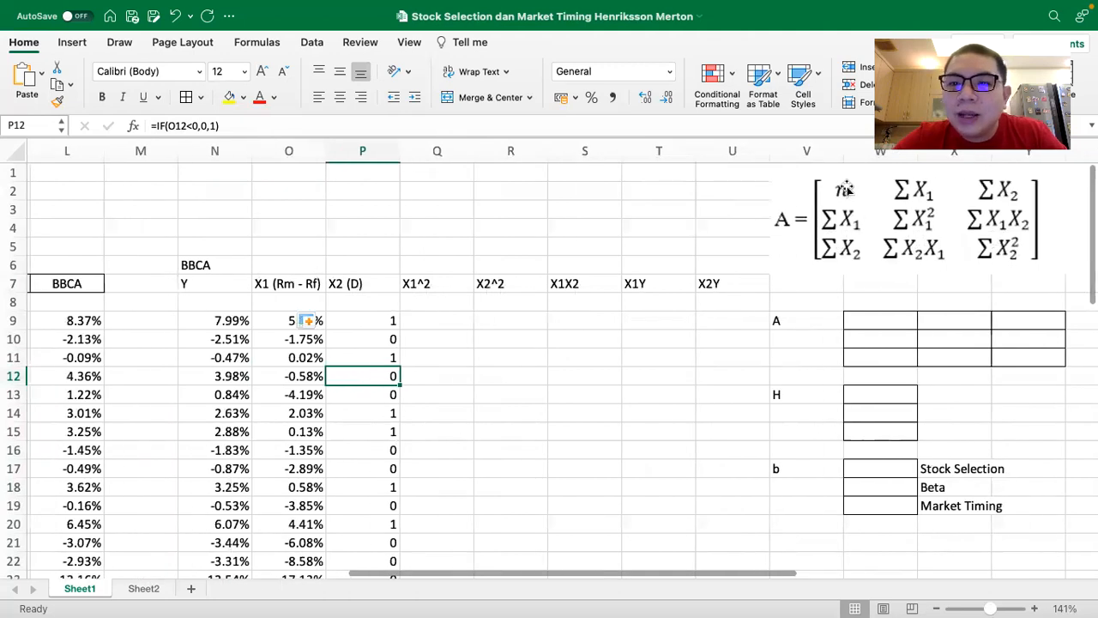
left_click(269, 279)
left_click(356, 281)
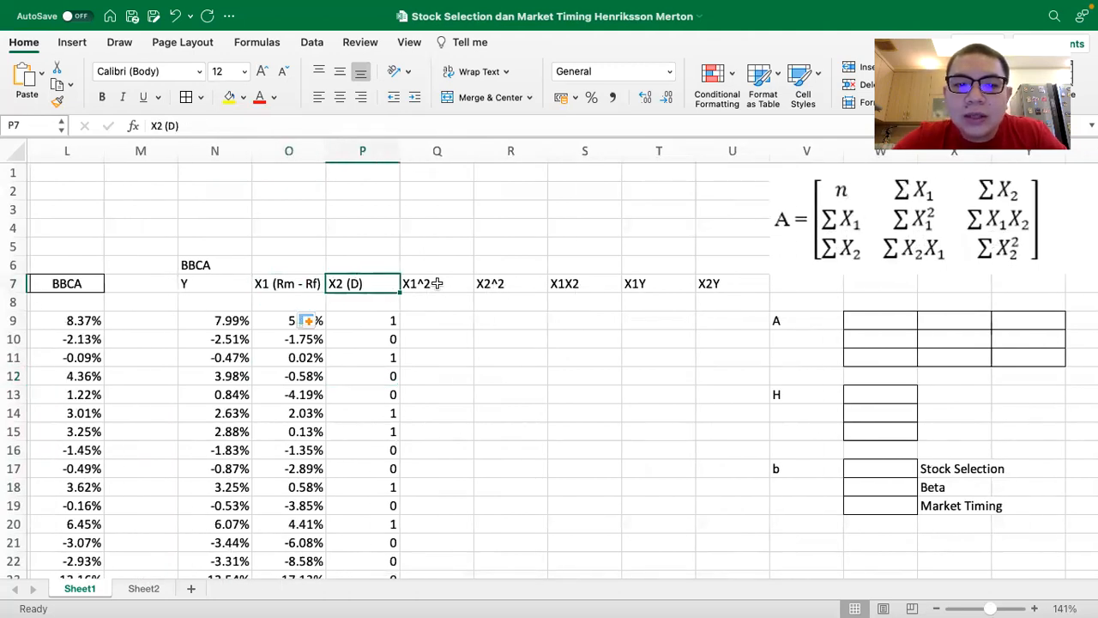
left_click(437, 283)
- Calculate X1^2 in Q9 with =O9^2 and fill it down the data rows
left_click(442, 320)
type("=")
key("Left")
key("Left")
key("Left")
key("Right")
type("^")
key("Return")
left_click(464, 321)
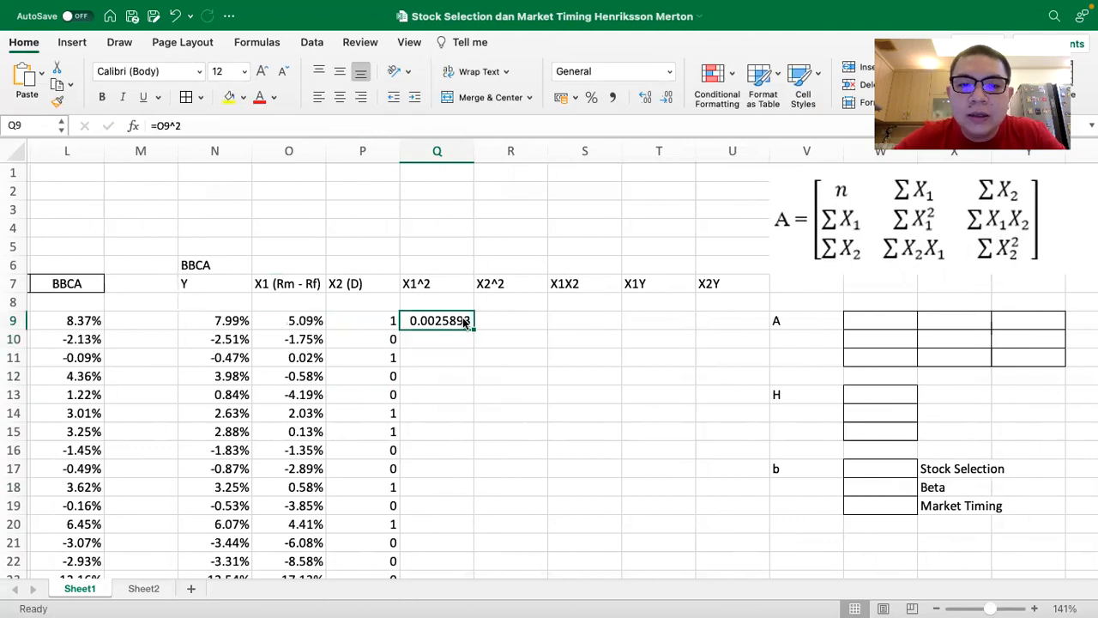
double_click(471, 326)
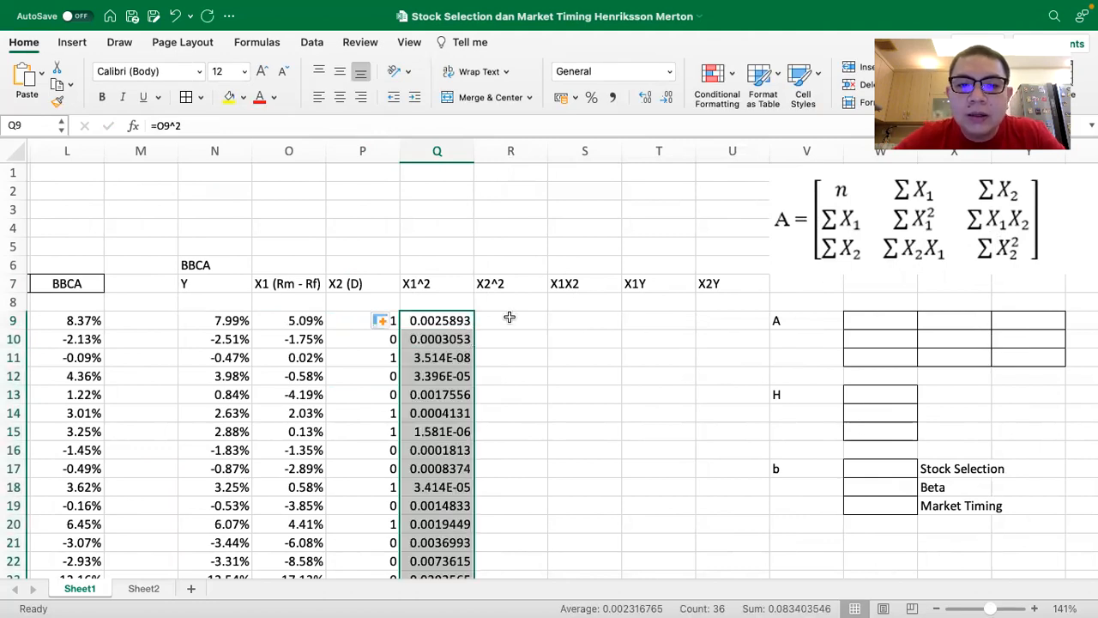
- Calculate X2^2 in R9 with =P9^2 and fill it down the data rows
left_click(509, 317)
type("=")
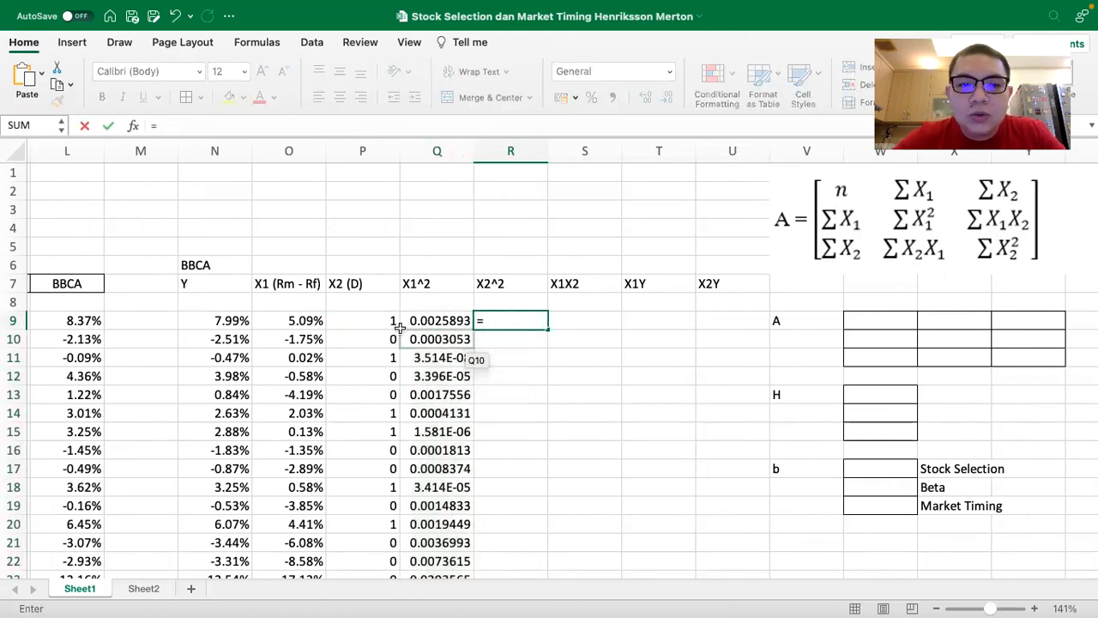
left_click(369, 323)
type("^2")
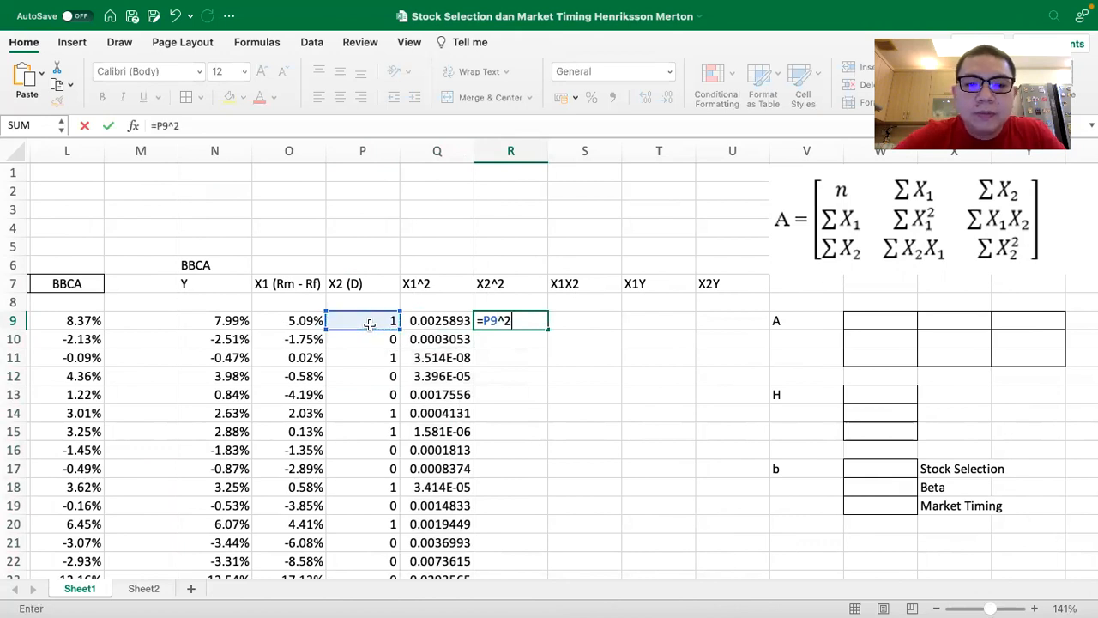
key("Return")
left_click(543, 325)
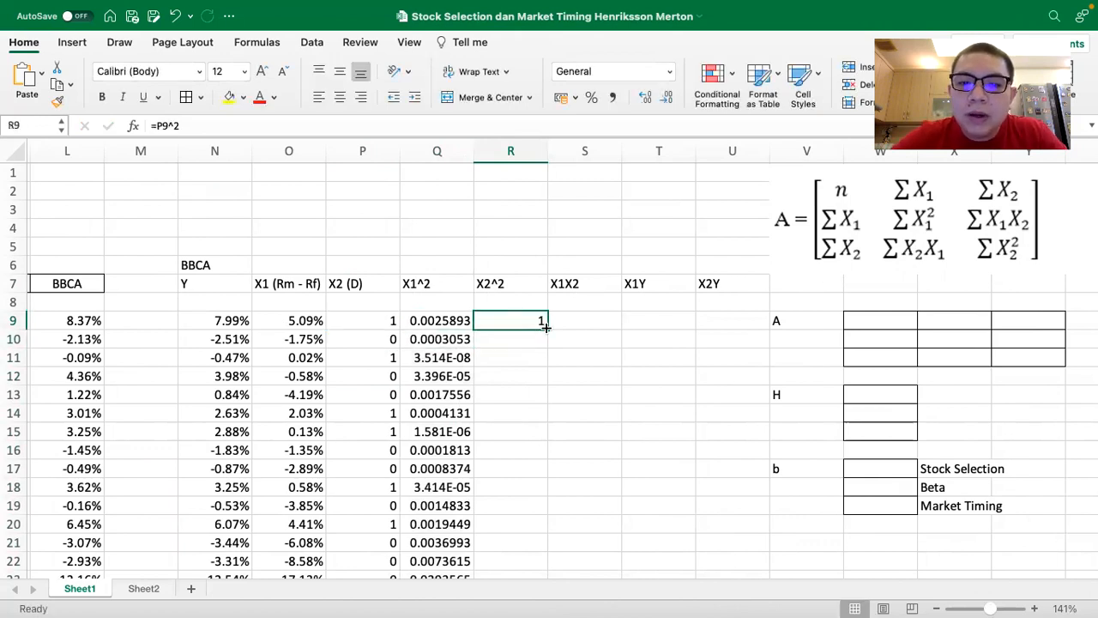
double_click(547, 326)
- Calculate X1X2 in S9 with =O9*P9 and fill it down the data rows
left_click(579, 320)
type("=")
left_click(305, 320)
type("*")
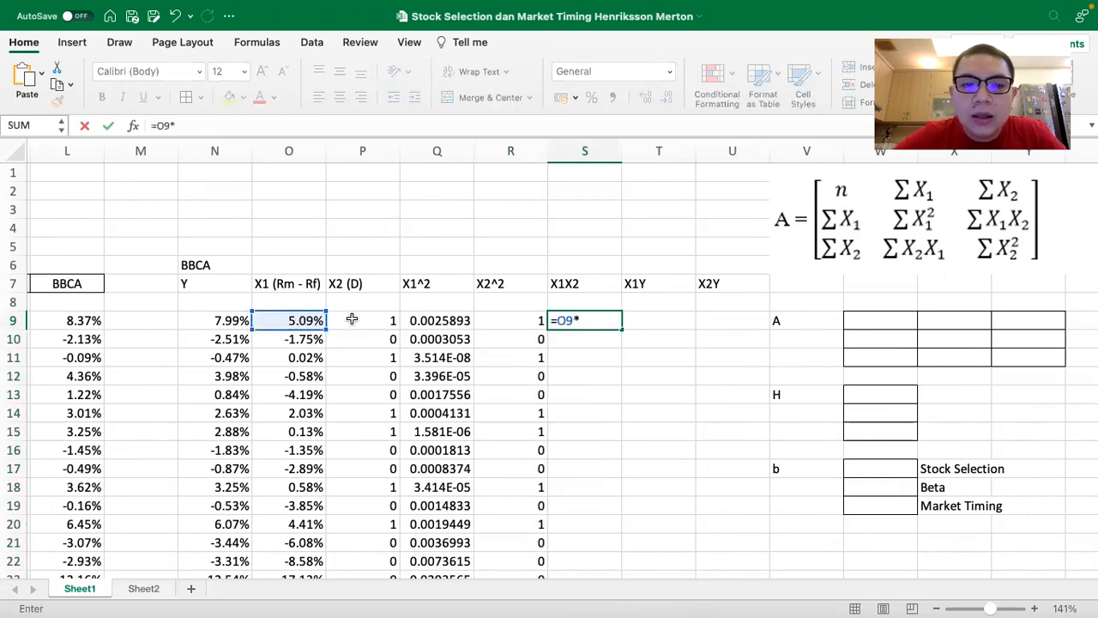
left_click(355, 319)
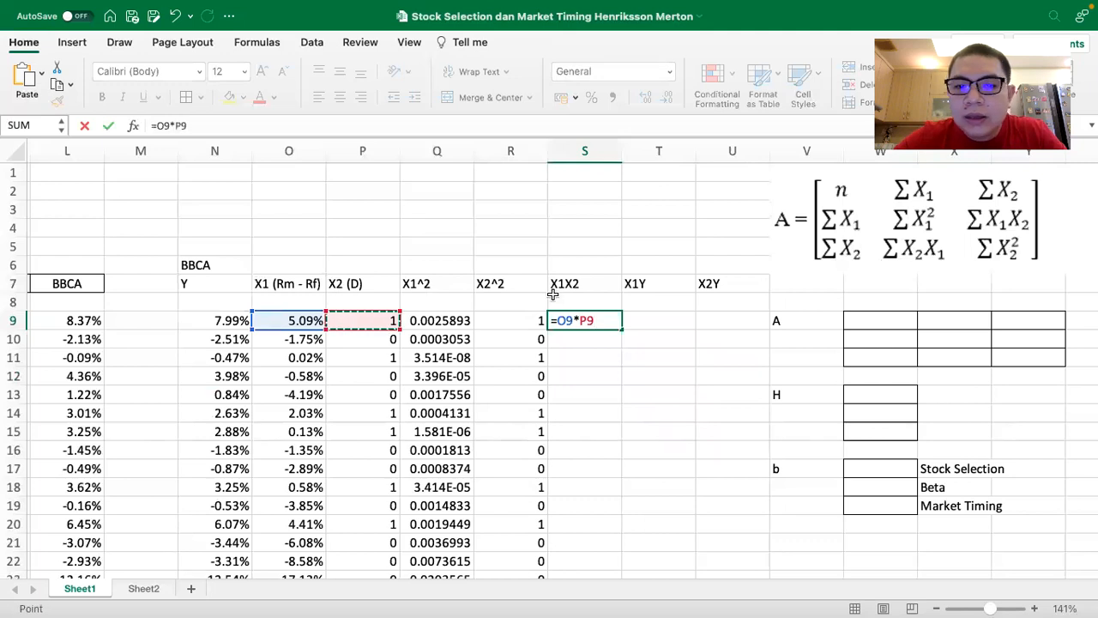
key("Return")
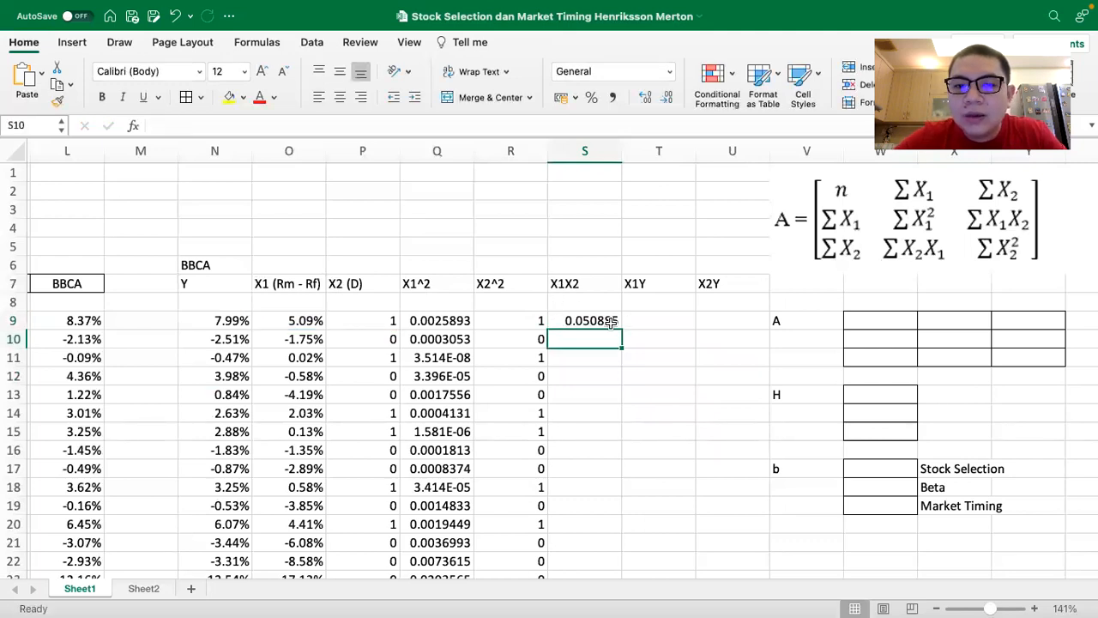
left_click(605, 323)
double_click(622, 328)
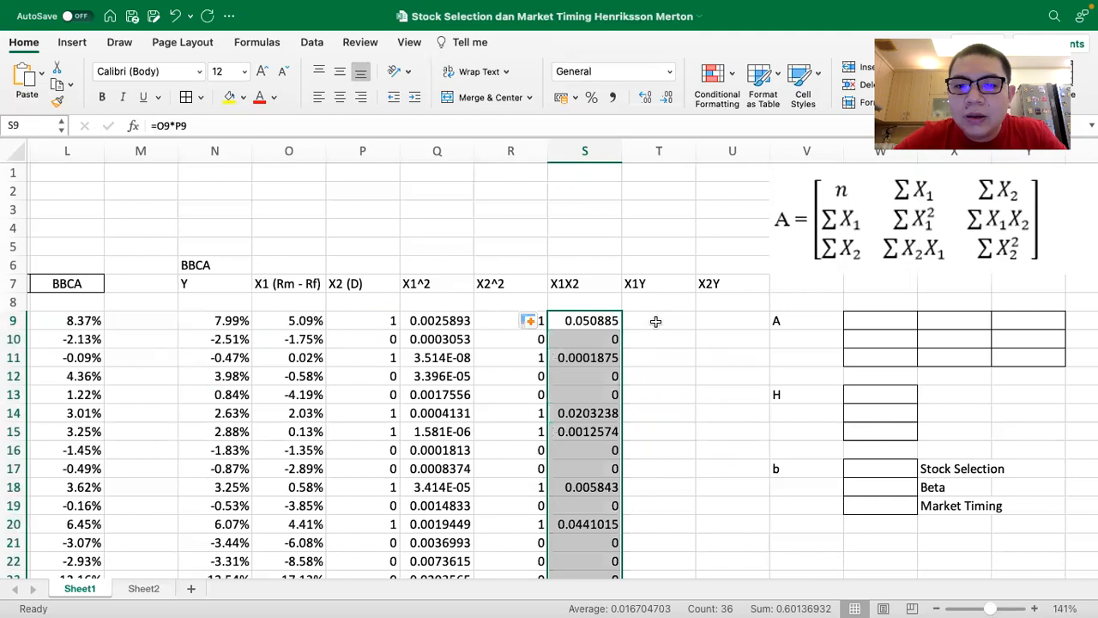
- Calculate X1Y in T9 with =O9*N9 and fill it down the data rows
left_click(656, 320)
type("=")
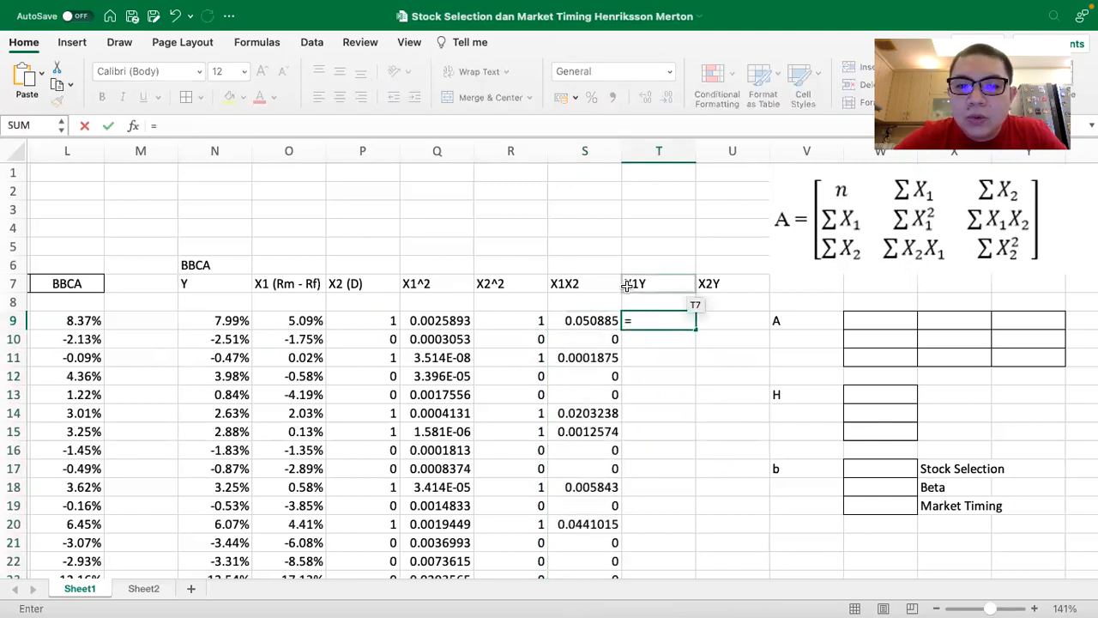
left_click(309, 322)
type("*")
left_click(210, 320)
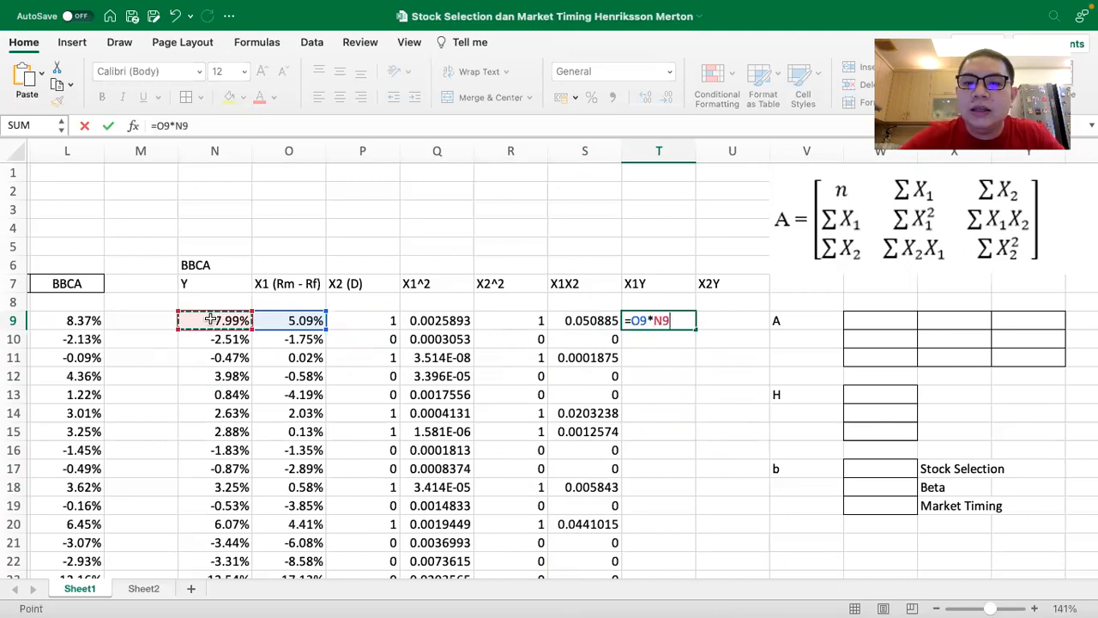
key("Return")
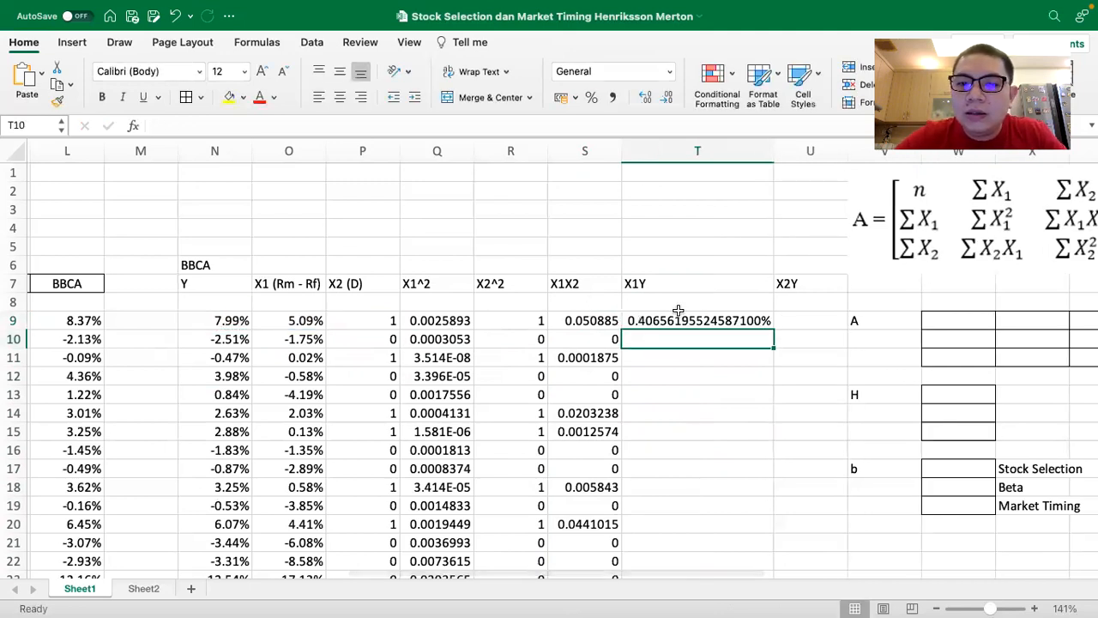
left_click(677, 320)
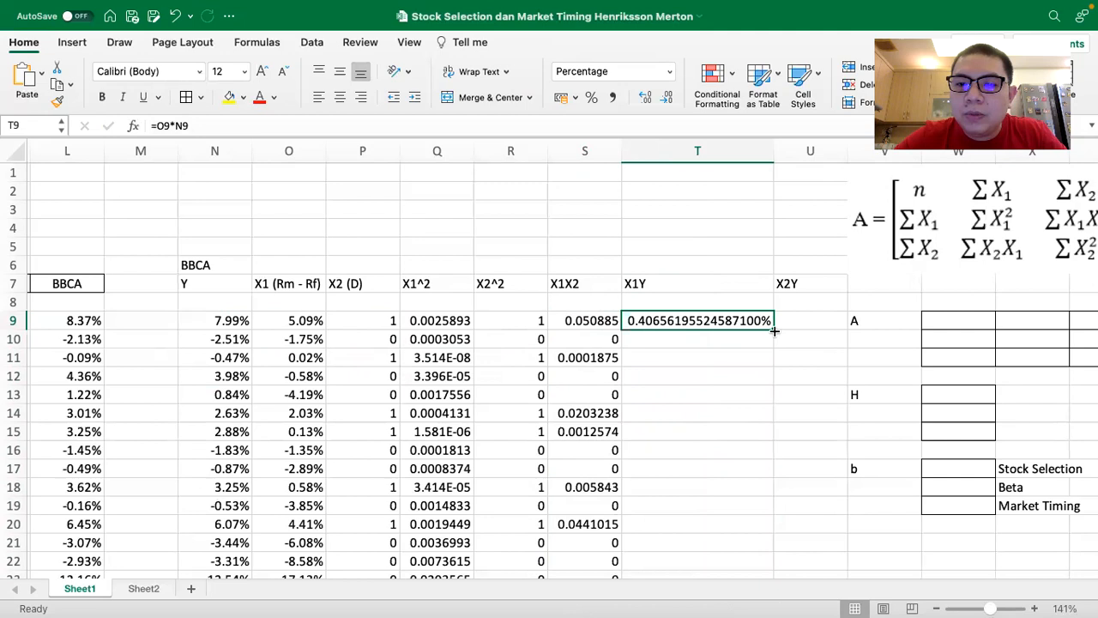
double_click(774, 330)
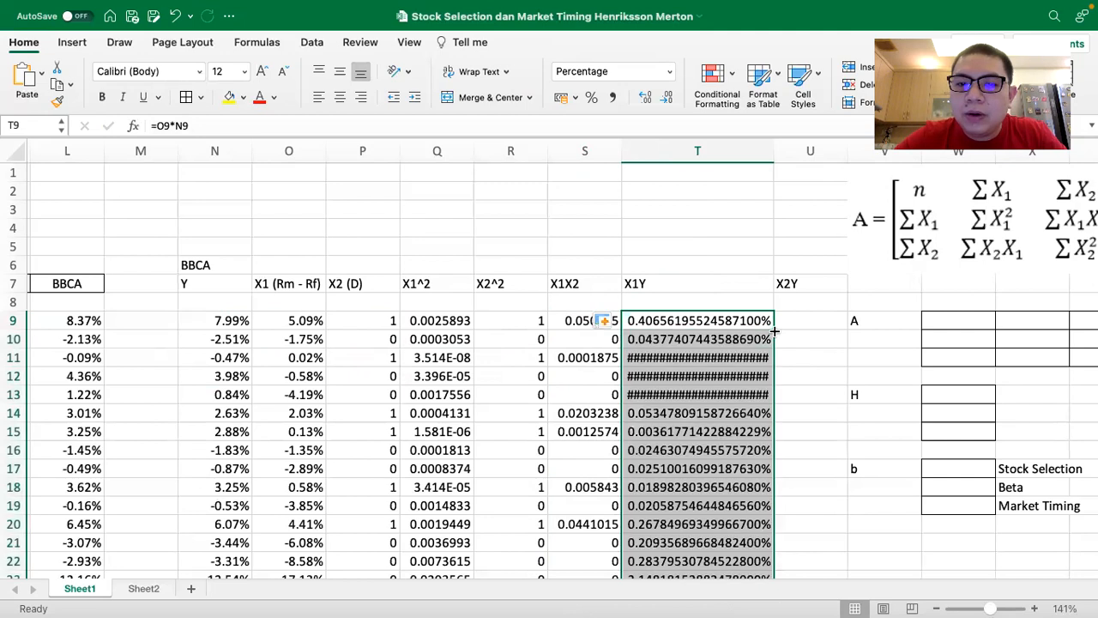
- Change the X1Y values from percentages to plain numbers with seven decimals and autofit column T
left_click(667, 74)
left_click(667, 90)
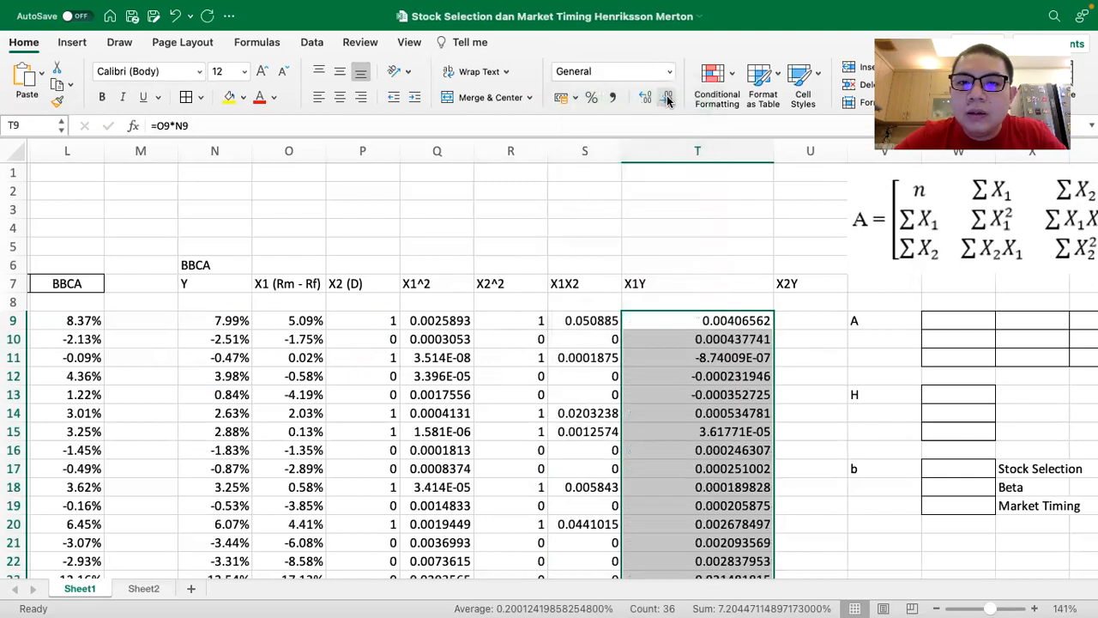
left_click(667, 98)
double_click(774, 150)
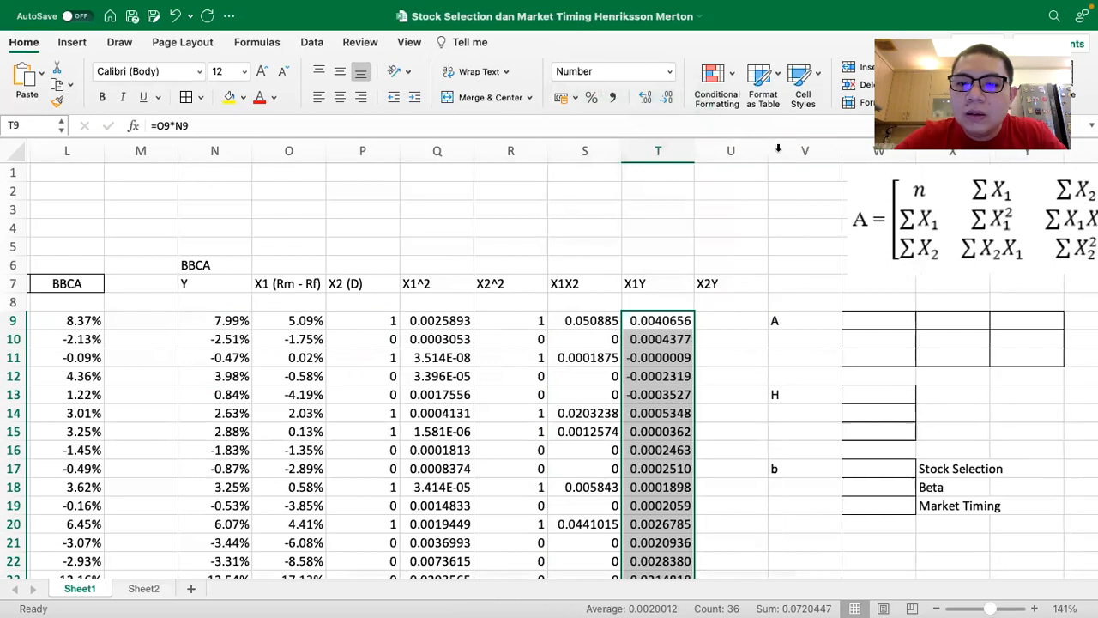
- Calculate X2Y in U9 with =P9*N9 and fill it down the data rows
left_click(713, 320)
type("=")
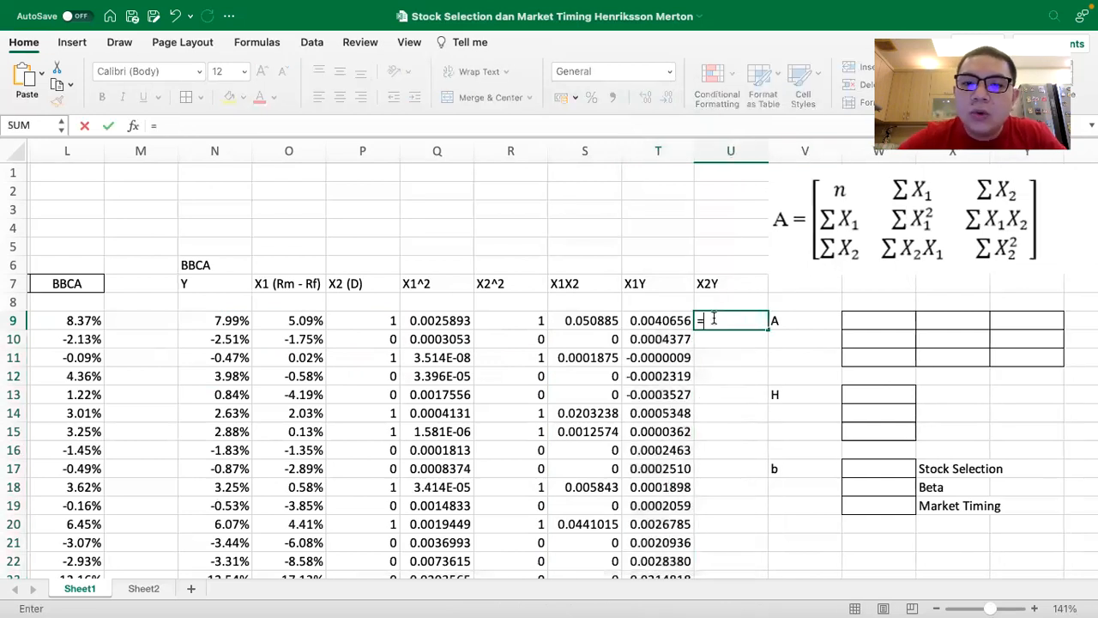
key("Left")
key("Left")
key("Left")
key("Left")
key("Left")
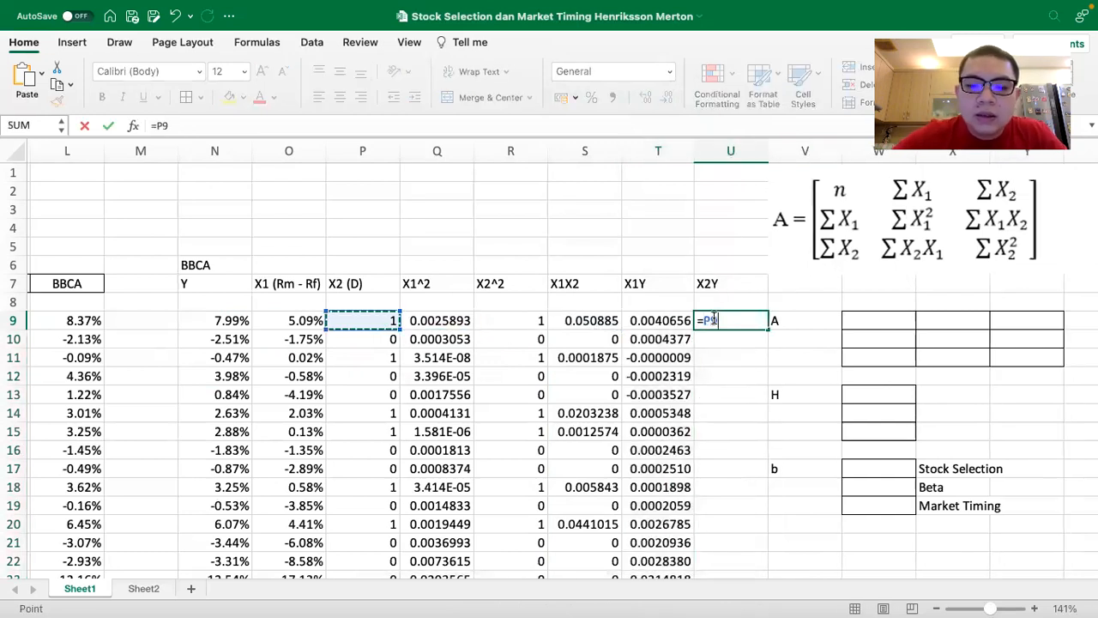
type("*")
left_click(224, 321)
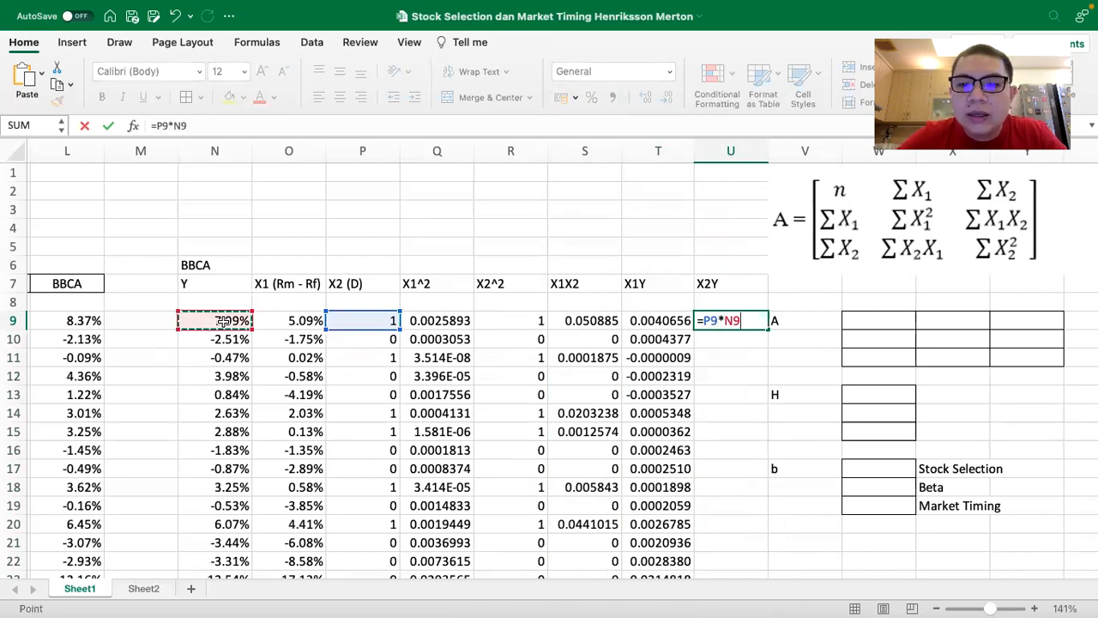
key("Return")
left_click(733, 318)
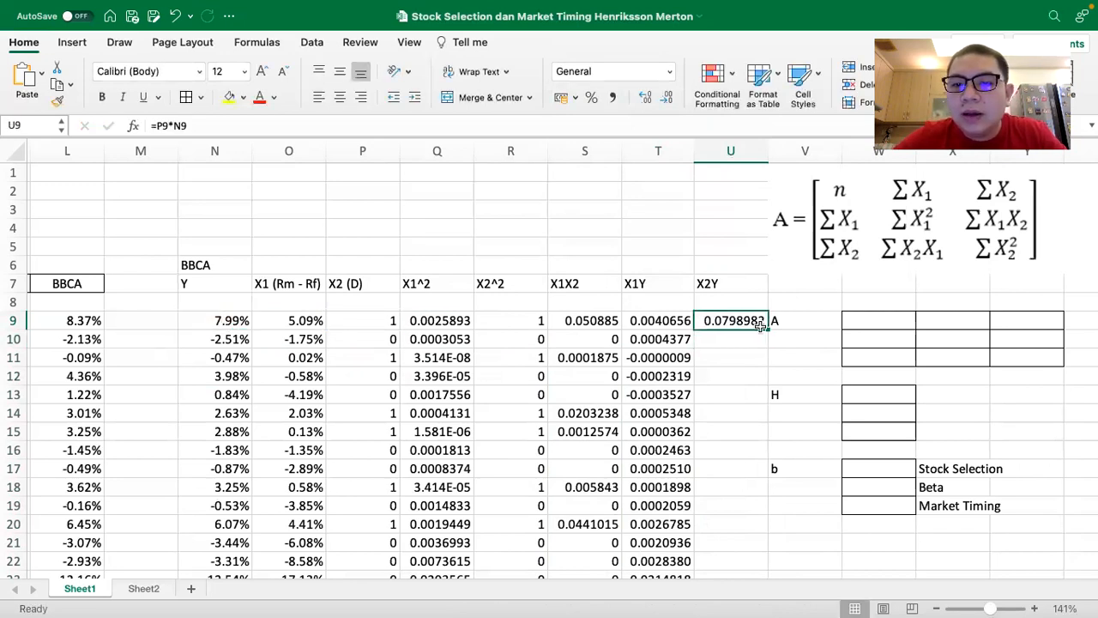
double_click(768, 326)
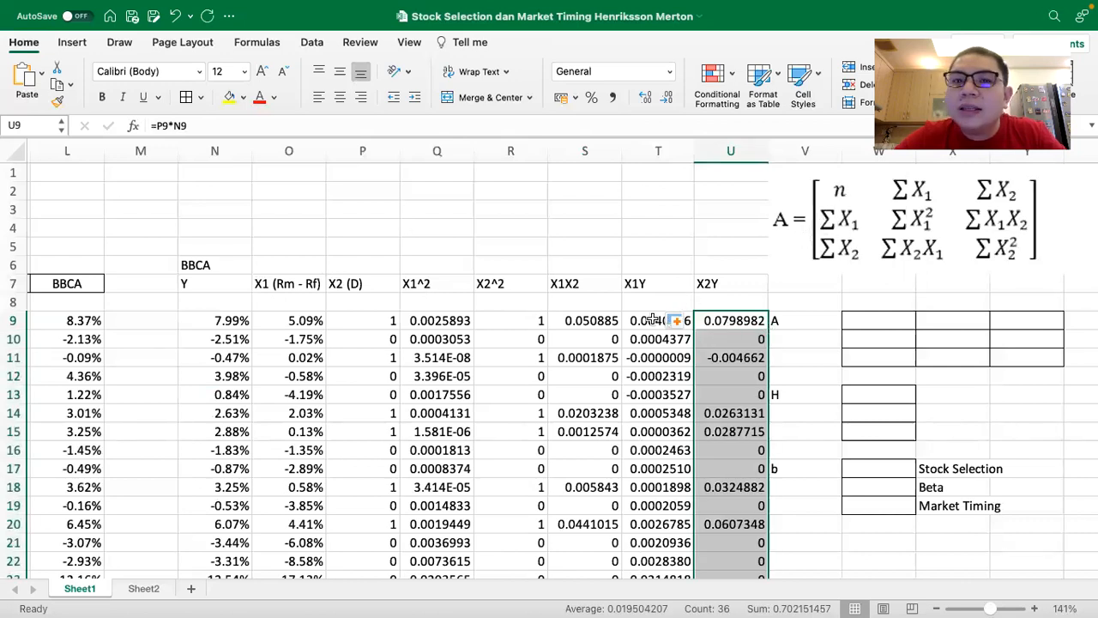
- Label M45 as Sigma below the data and total the Y column in N45 with SUM
scroll(653, 320, "down", 10)
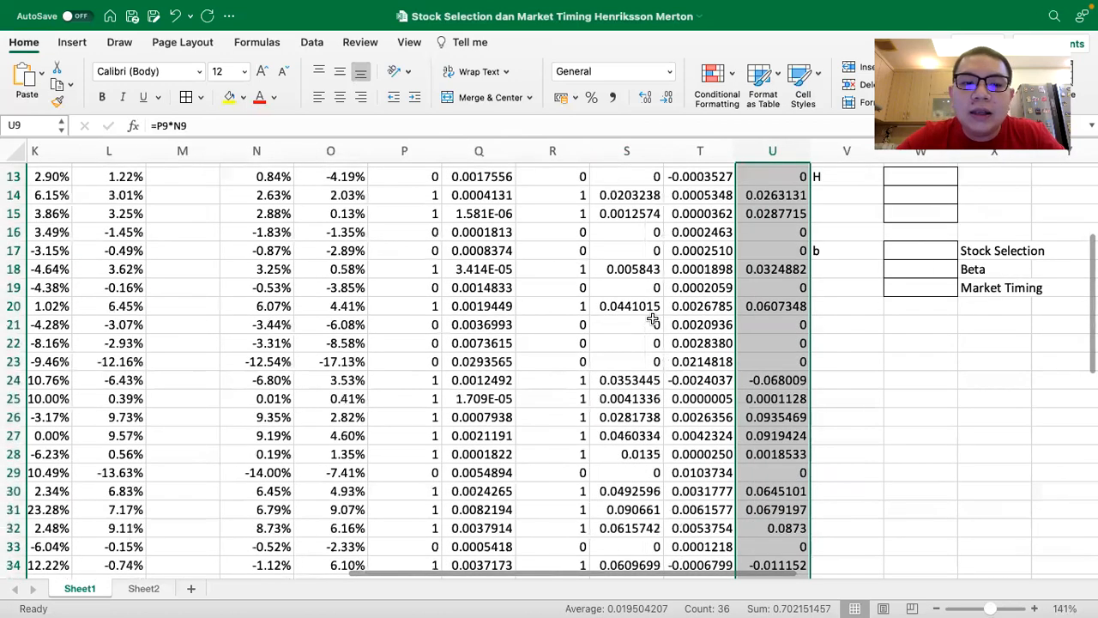
scroll(652, 319, "down", 3)
scroll(279, 532, "left", 1)
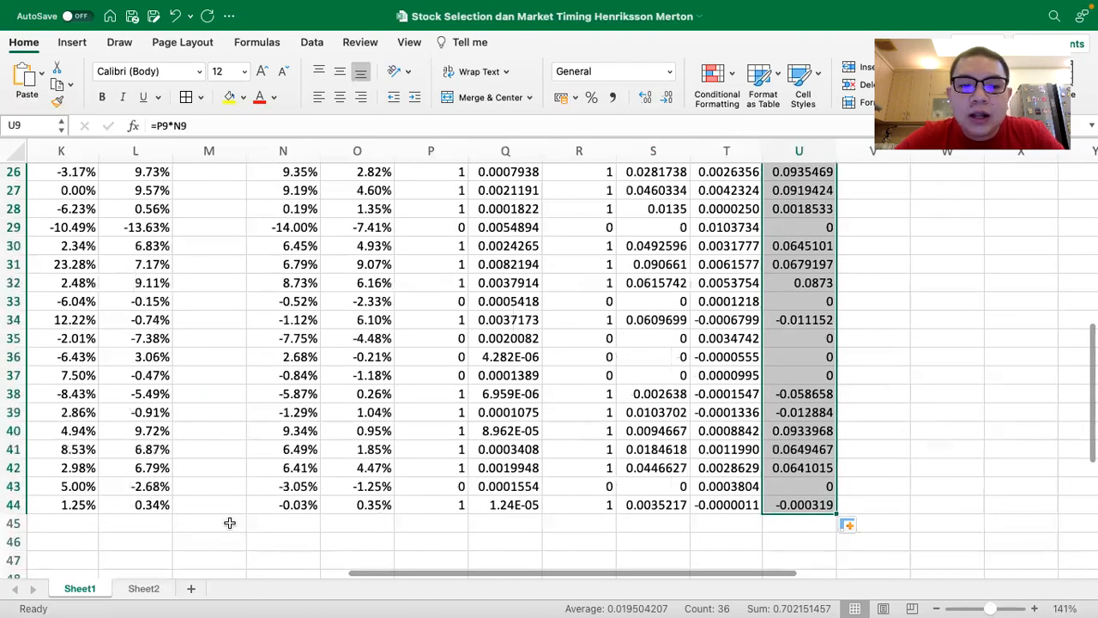
left_click(230, 522)
type("Sigma")
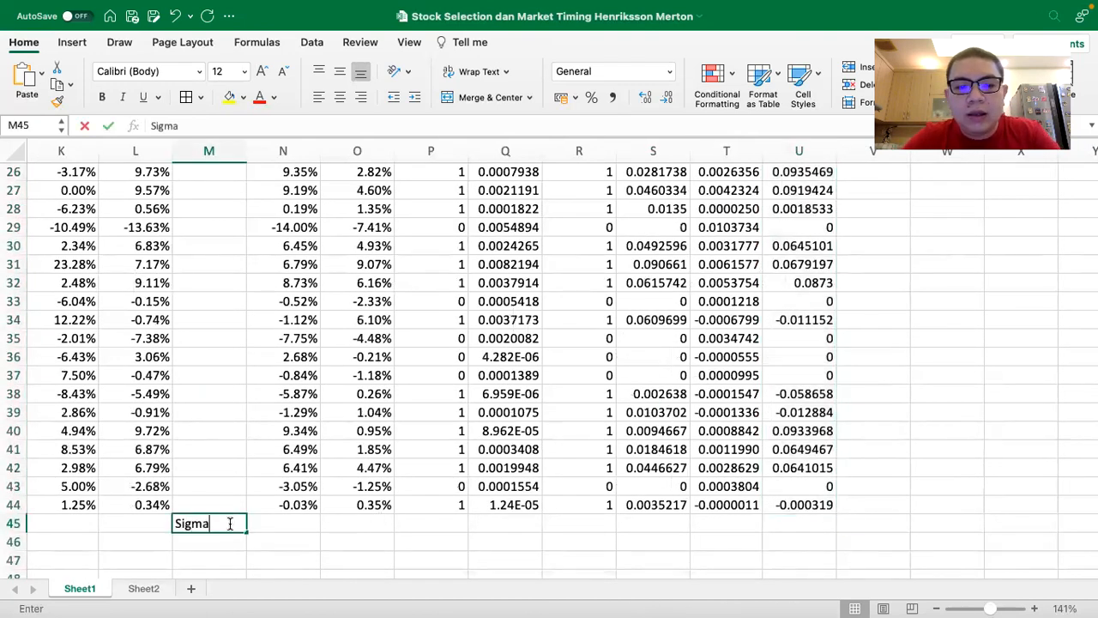
key("Tab")
type("=sum(")
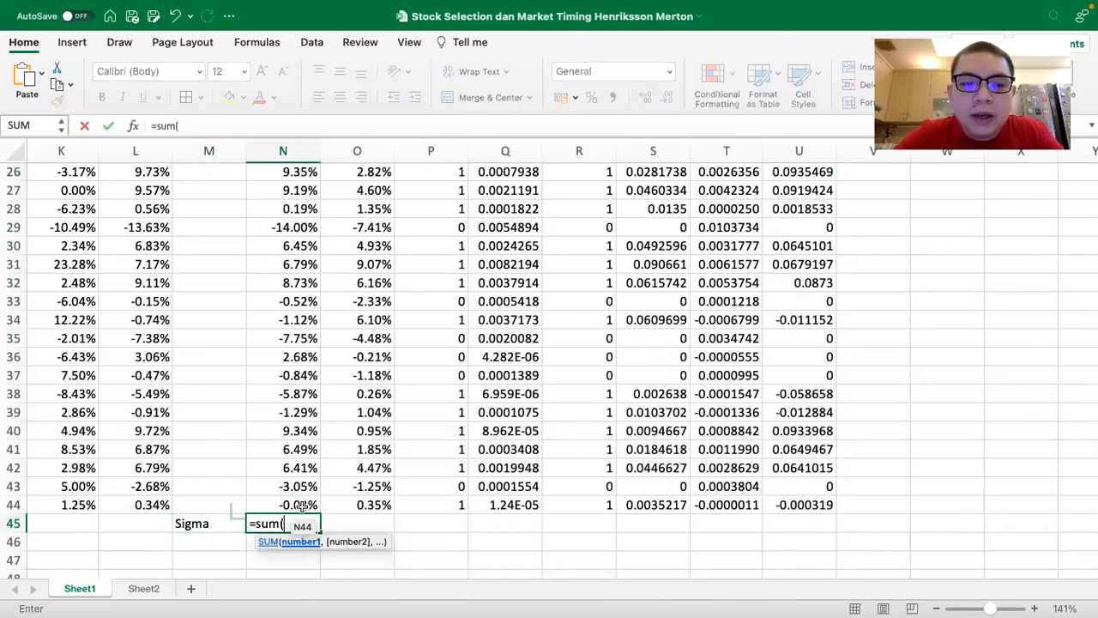
left_click(300, 505)
left_click_drag(296, 486, 300, 243)
key("Return")
scroll(318, 370, "down", 1)
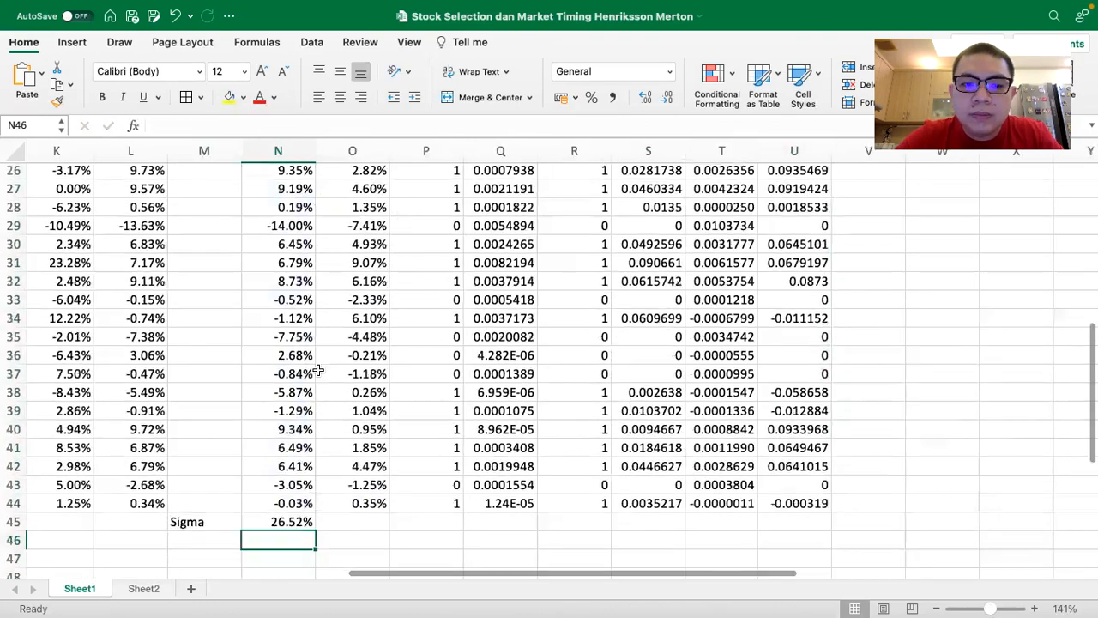
- Fill the SUM formula from N45 across the Sigma row through U45
left_click(306, 521)
left_click_drag(315, 529, 810, 523)
scroll(787, 398, "up", 6)
scroll(787, 399, "right", 3)
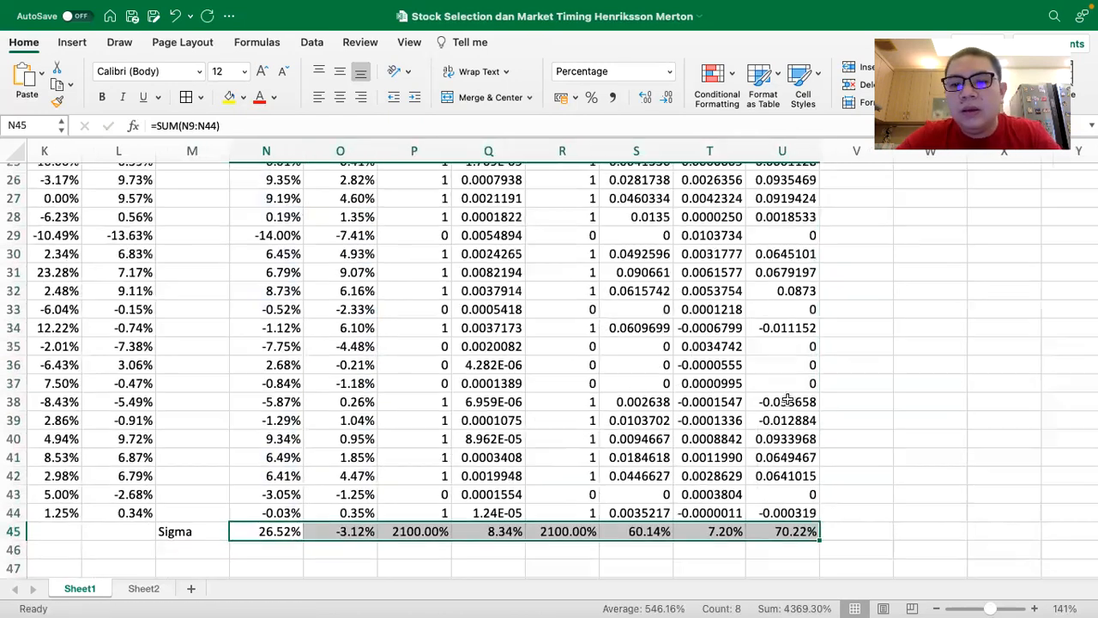
- Enter n in W9, the first cell of matrix A, with =COUNT(U9:U44)
scroll(787, 399, "up", 5)
scroll(787, 399, "right", 3)
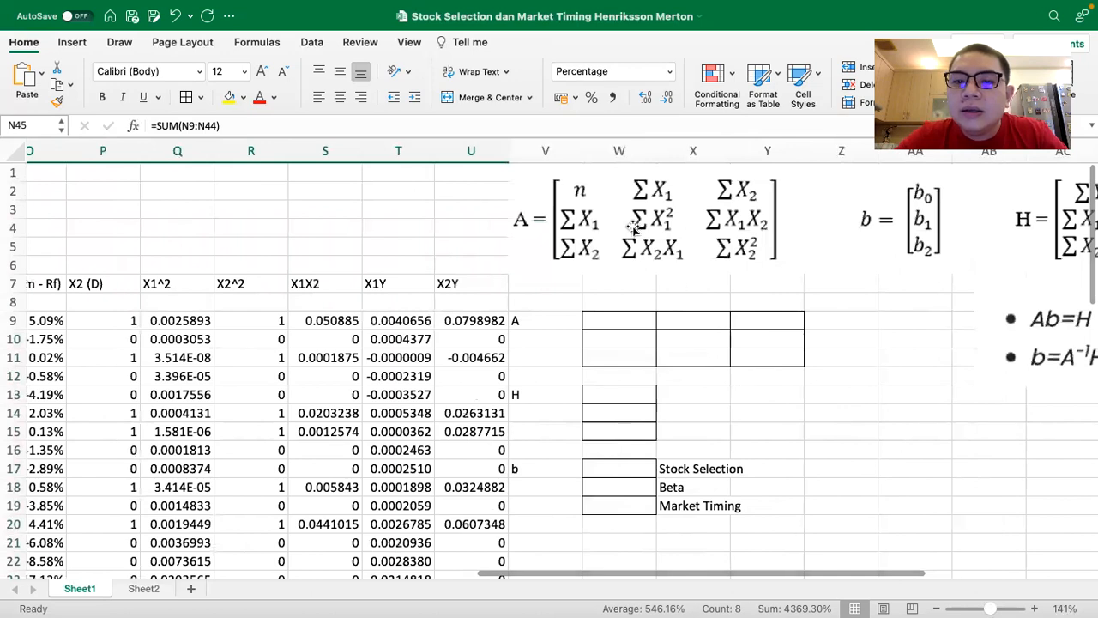
left_click(607, 189)
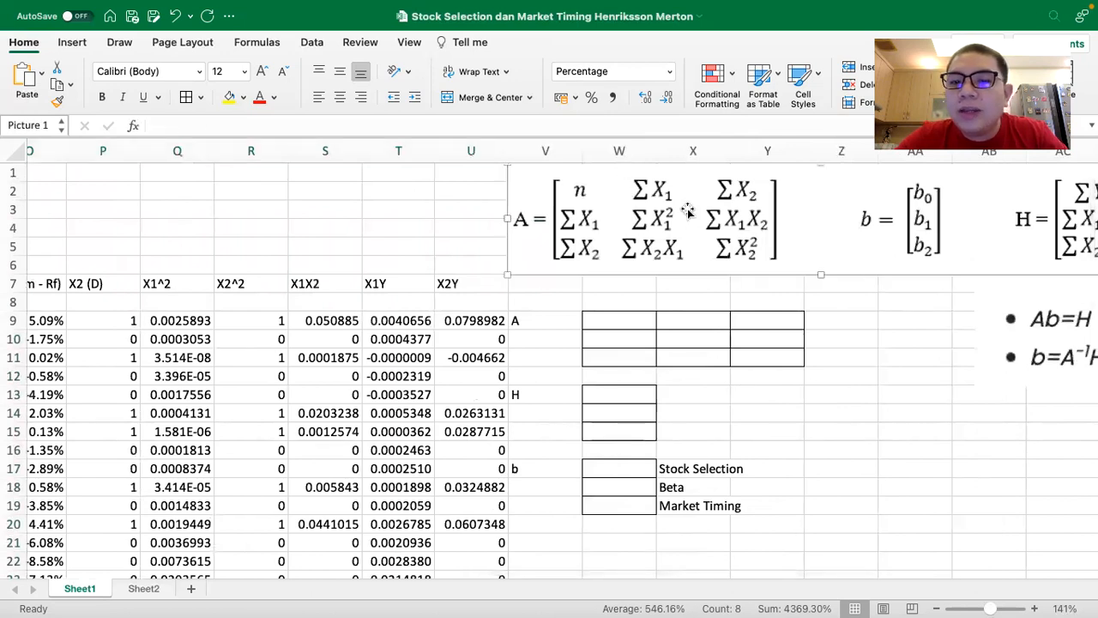
scroll(686, 248, "right", 2)
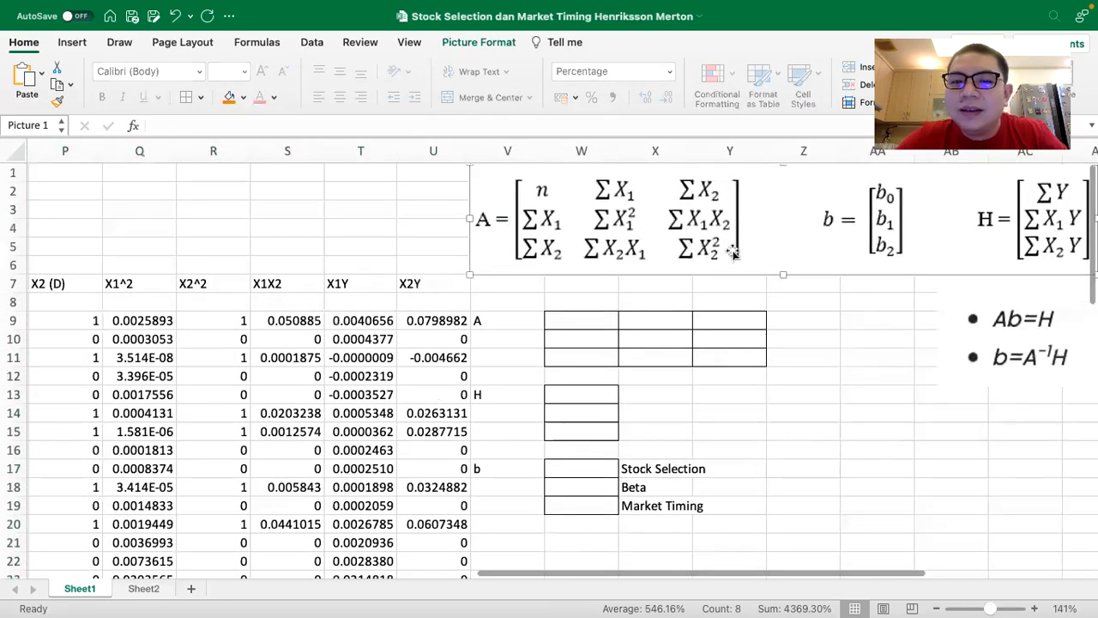
scroll(729, 249, "right", 1)
scroll(603, 280, "left", 1)
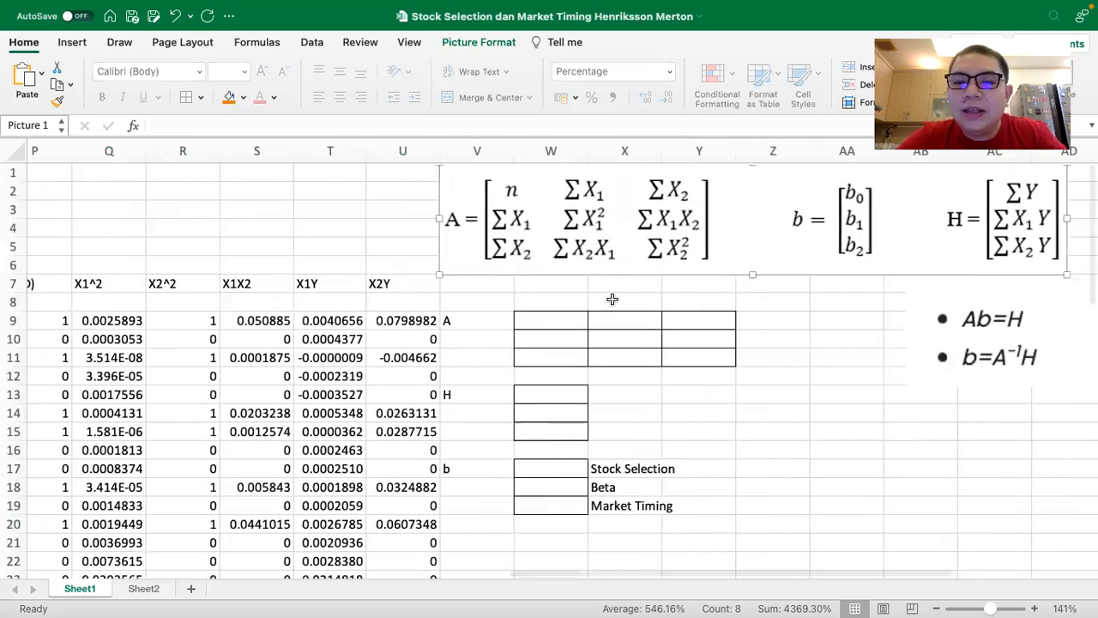
left_click(556, 319)
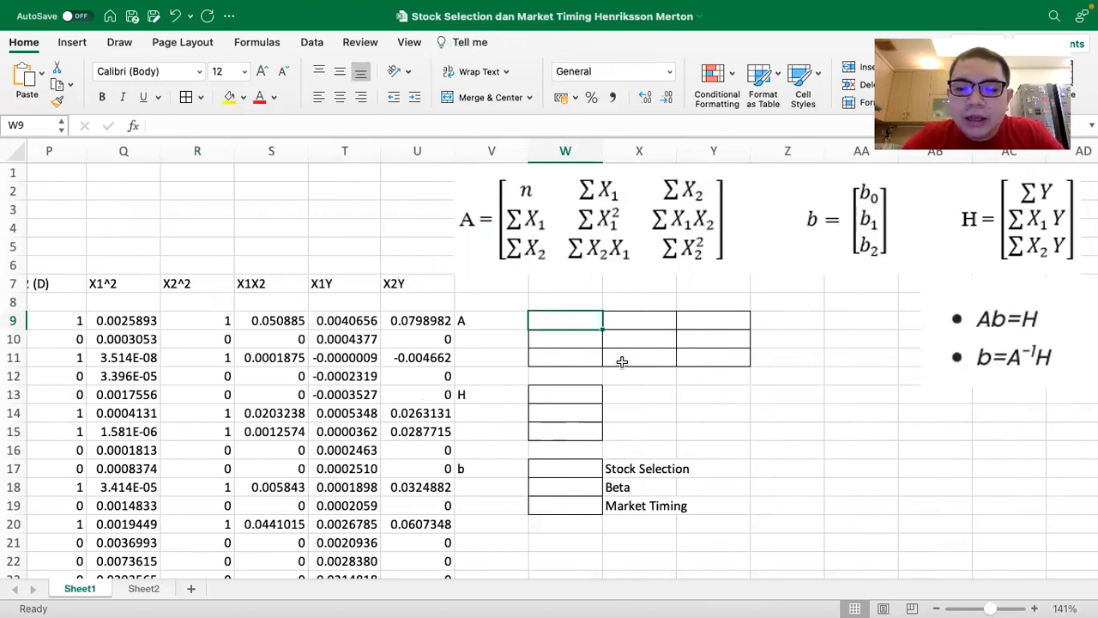
type("=count")
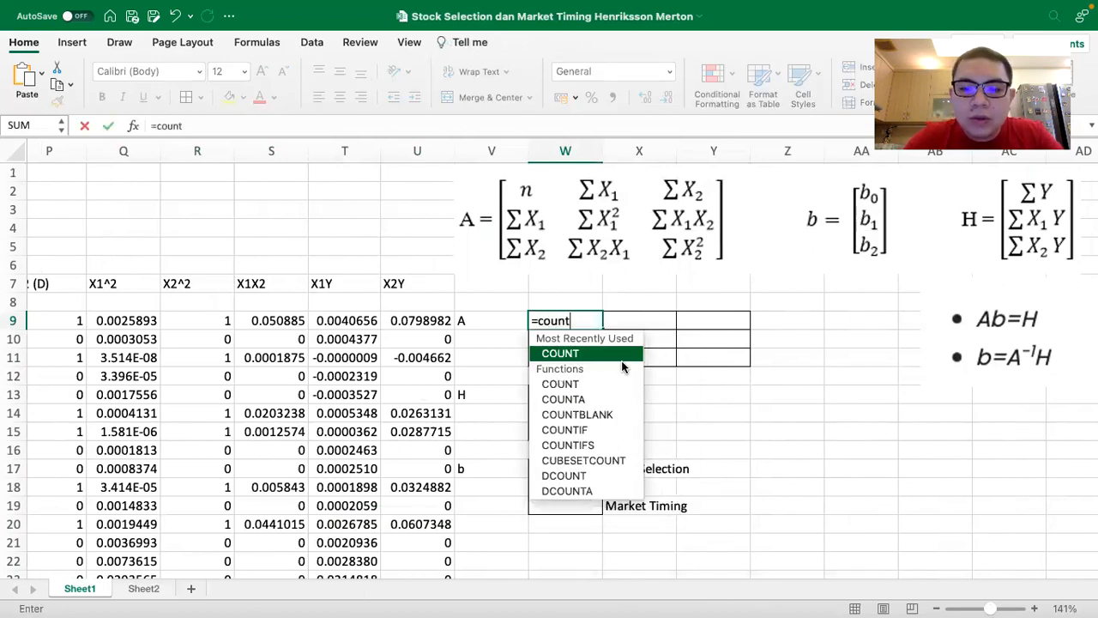
type("(")
left_click(418, 321)
left_click_drag(422, 375, 410, 506)
key("Return")
scroll(577, 282, "up", 2)
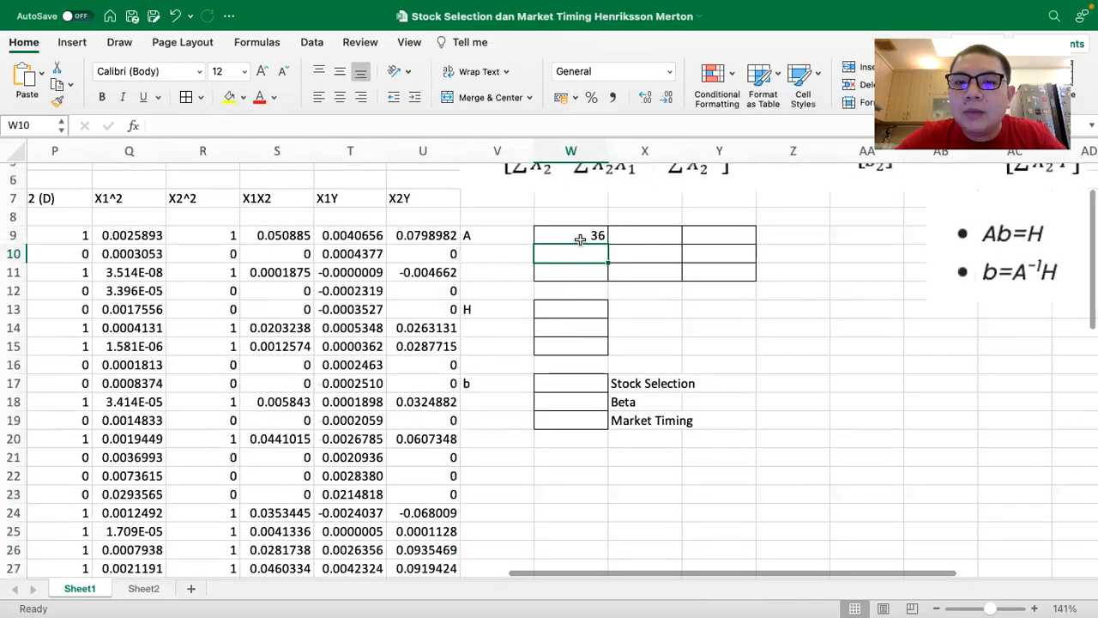
- Center the observation count in W9
left_click(580, 239)
scroll(576, 238, "up", 3)
left_click(344, 100)
- Link W10 of matrix A to the X1 Sigma total with =O45
scroll(523, 244, "up", 2)
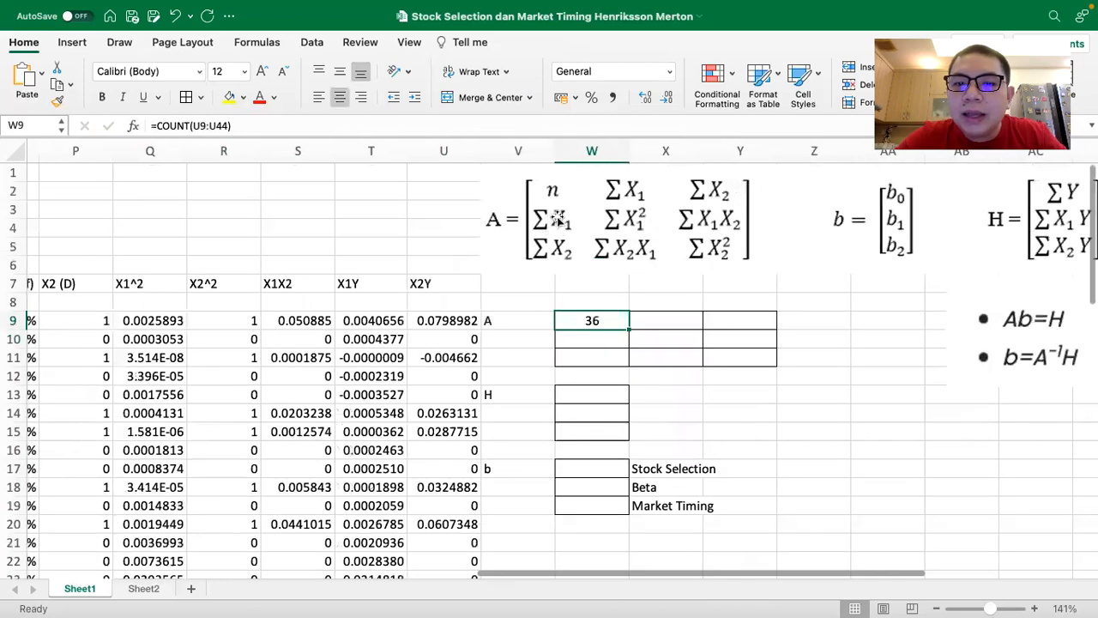
left_click(578, 338)
type("=")
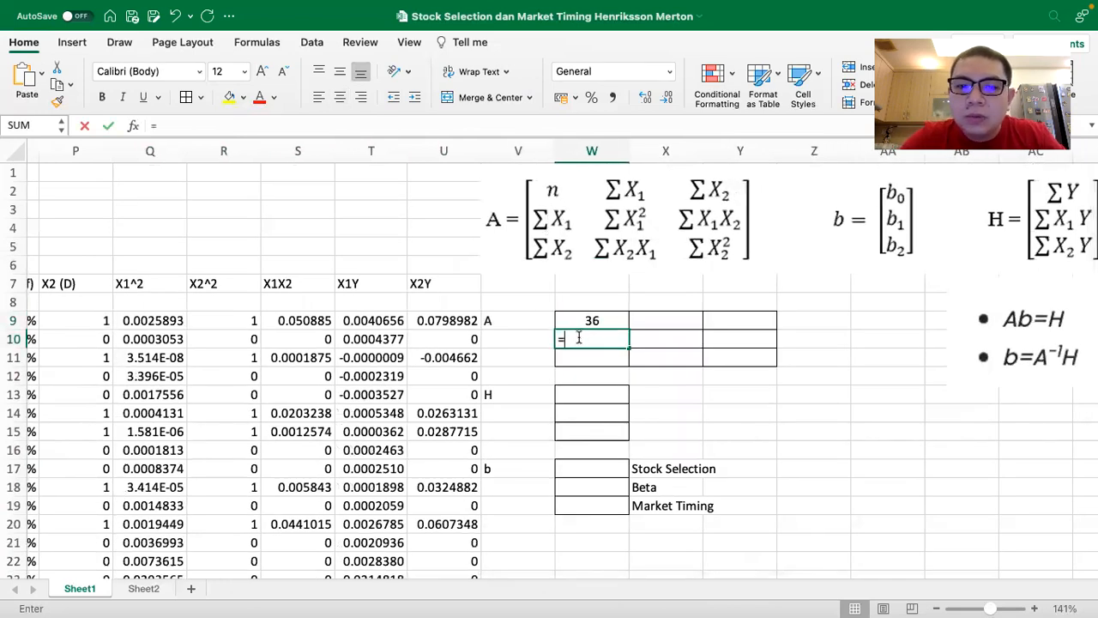
scroll(373, 374, "down", 1)
scroll(373, 373, "left", 1)
scroll(375, 368, "left", 2)
scroll(376, 367, "down", 5)
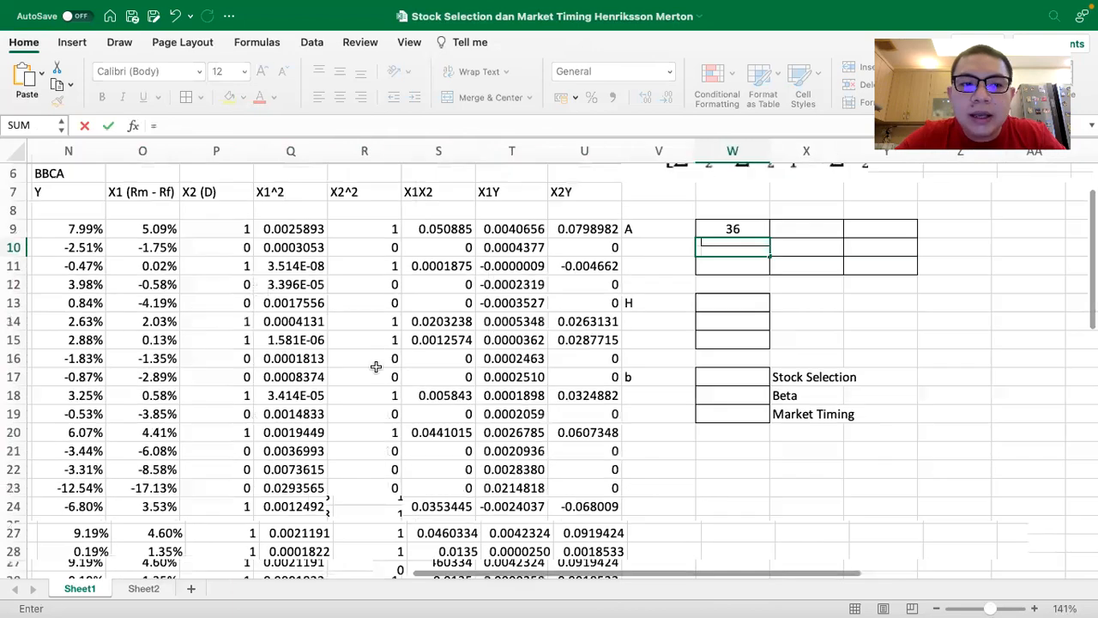
scroll(376, 367, "left", 2)
scroll(376, 368, "down", 2)
scroll(376, 367, "up", 4)
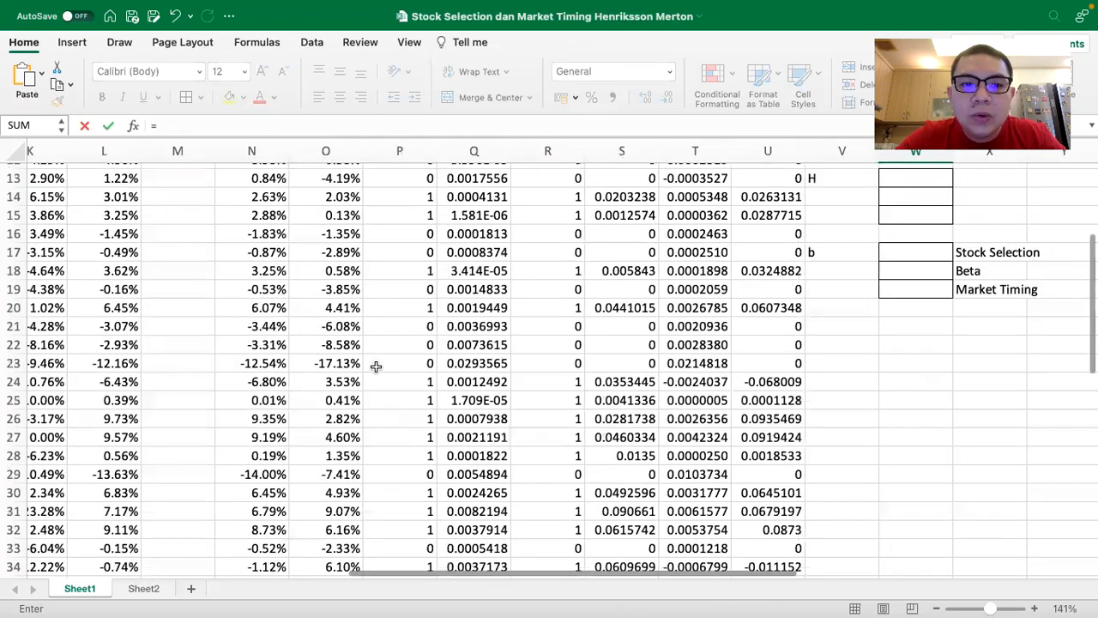
scroll(374, 364, "up", 2)
scroll(374, 364, "left", 1)
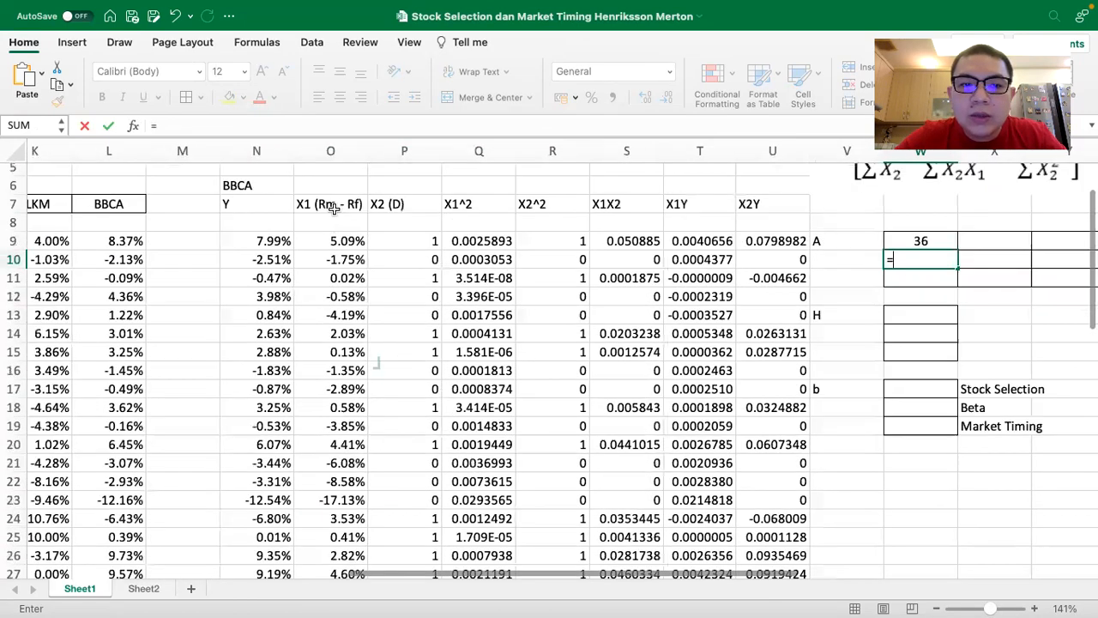
scroll(343, 431, "down", 10)
scroll(343, 435, "right", 1)
left_click(343, 435)
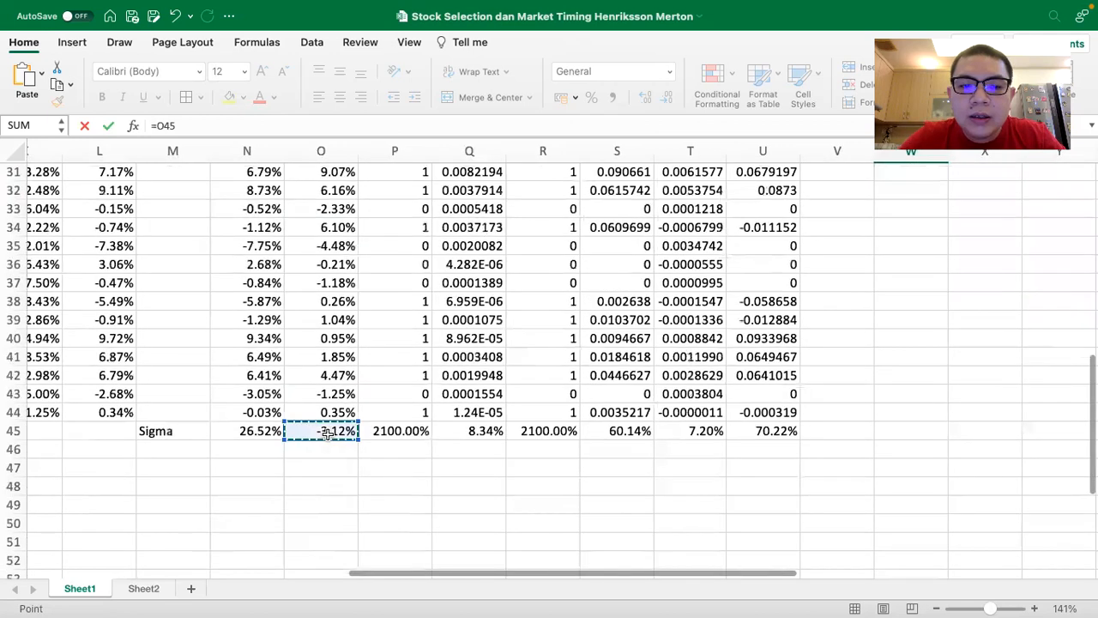
key("Return")
- Link W11 of matrix A to the X2 Sigma total with =P45
scroll(556, 320, "up", 5)
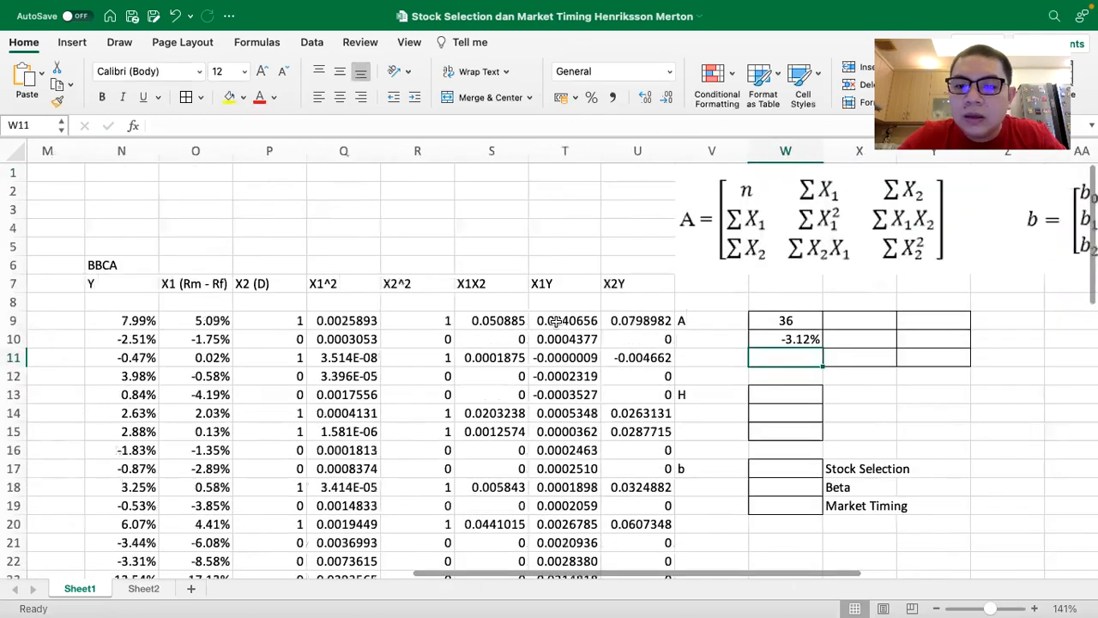
scroll(556, 320, "right", 2)
type("=")
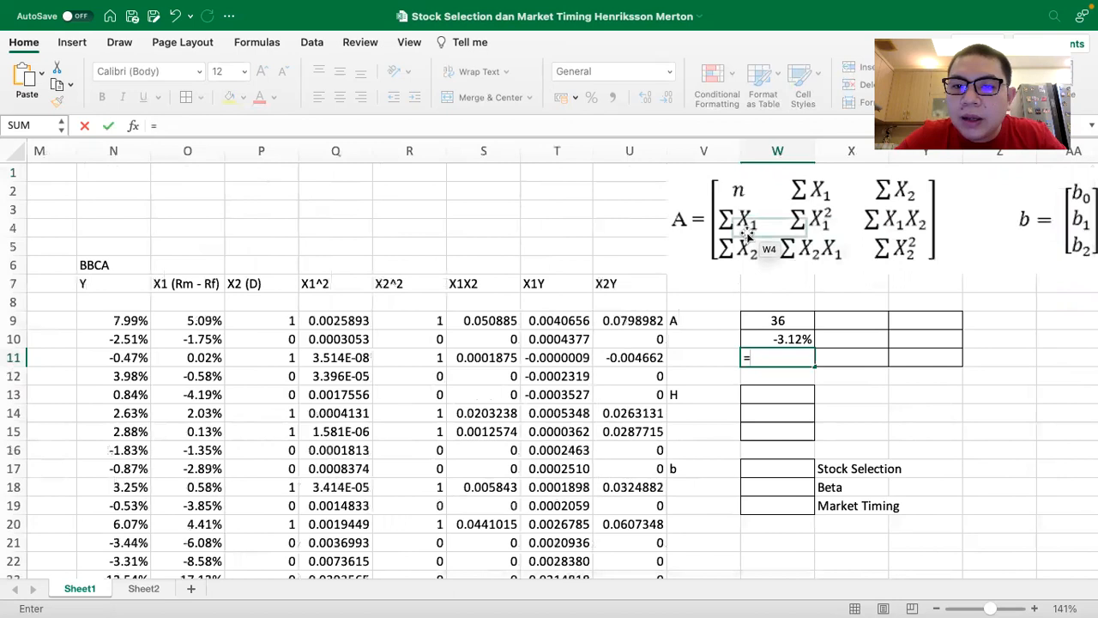
scroll(321, 368, "down", 10)
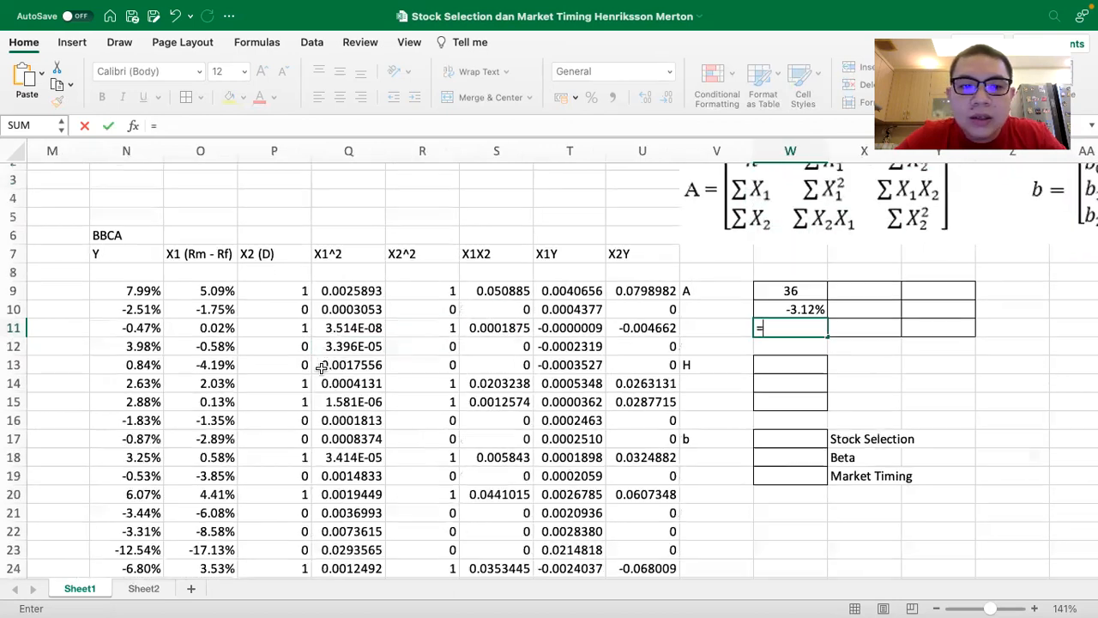
scroll(321, 368, "down", 1)
left_click(304, 392)
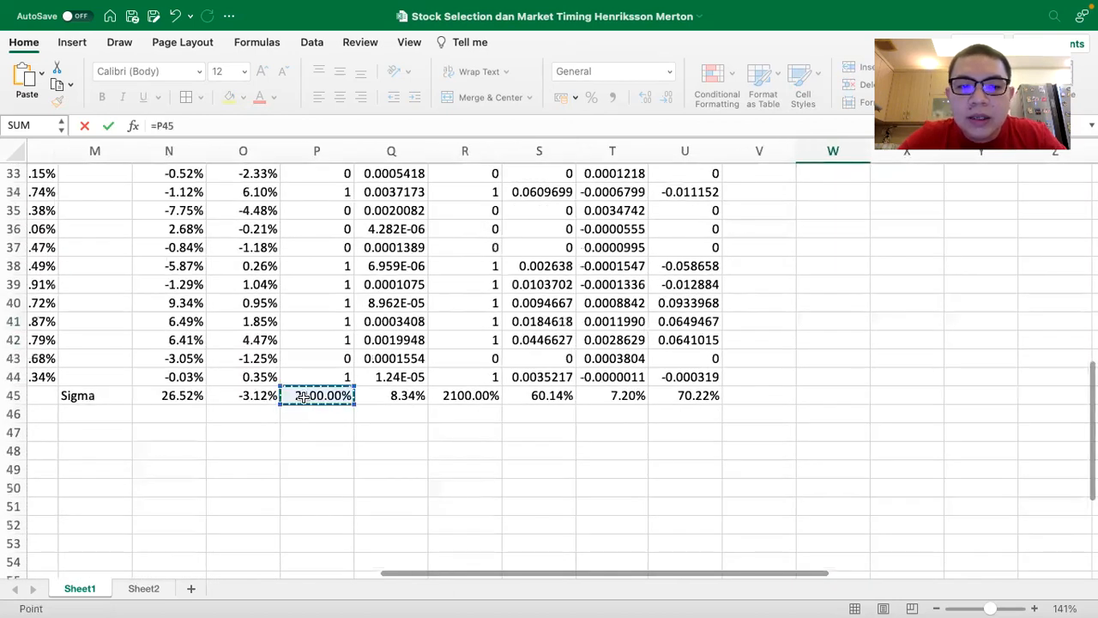
key("Return")
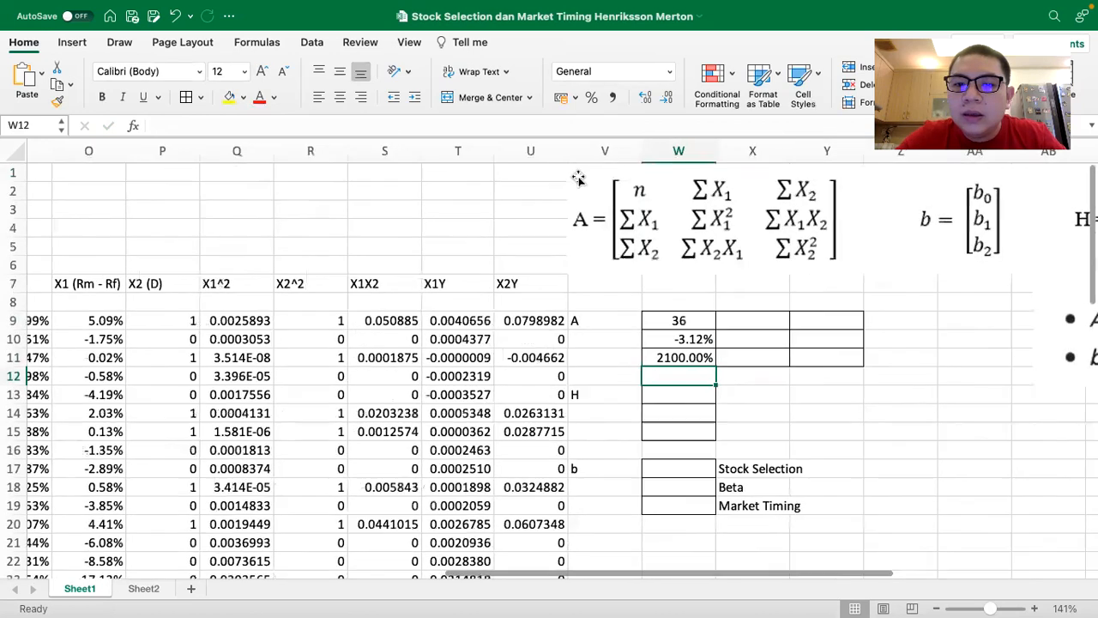
- Complete the first row of matrix A with =W10 in X9 and =W11 in Y9
left_click(819, 407)
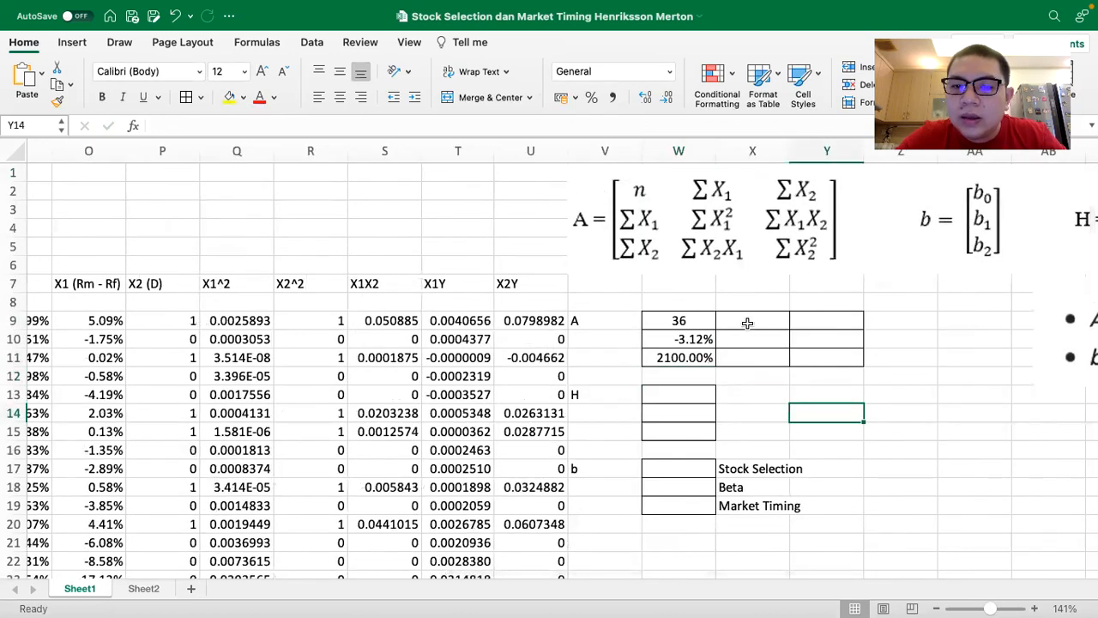
left_click(747, 323)
type("=")
left_click(687, 338)
key("Return")
left_click(812, 320)
type("=")
left_click(686, 357)
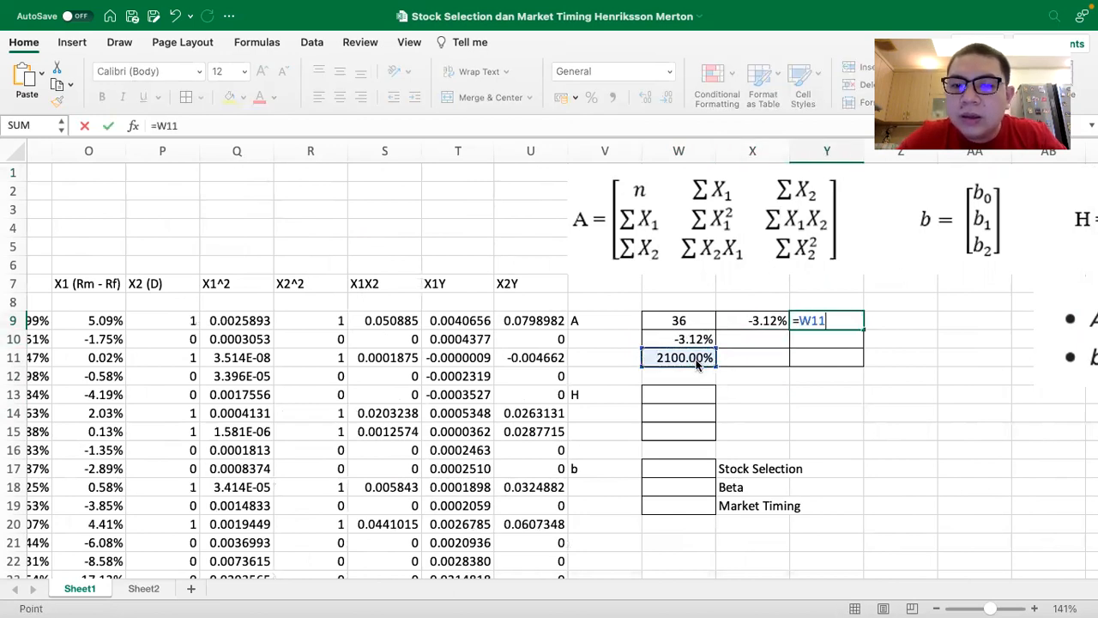
key("Return")
- Format matrix A in W9:Y11 as Number with two decimals and center its values
left_click_drag(806, 353, 693, 316)
left_click(671, 72)
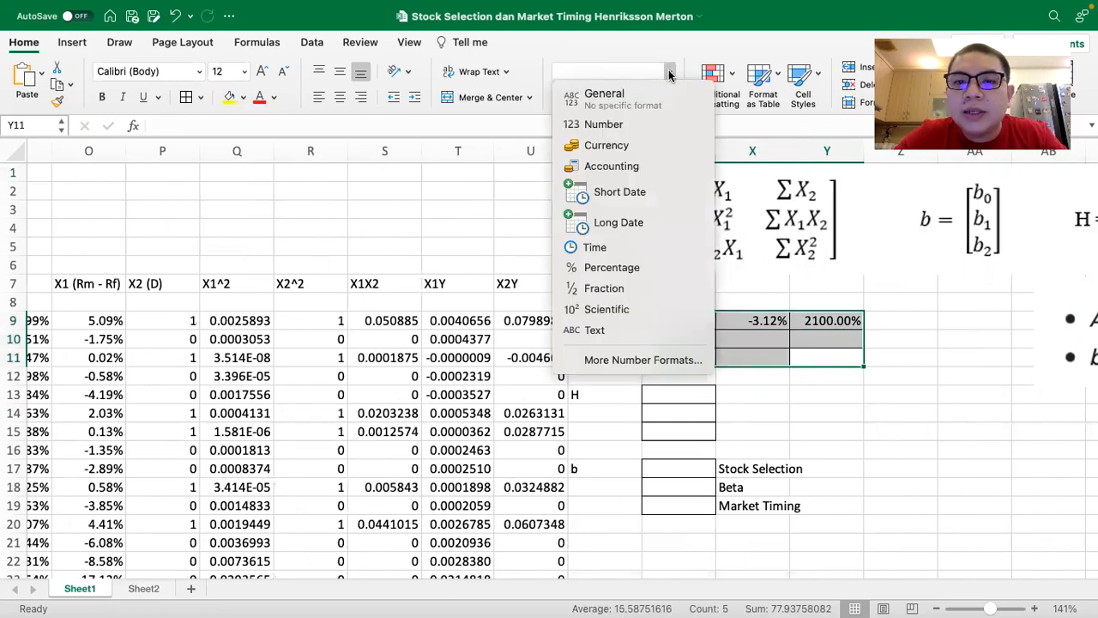
left_click(616, 120)
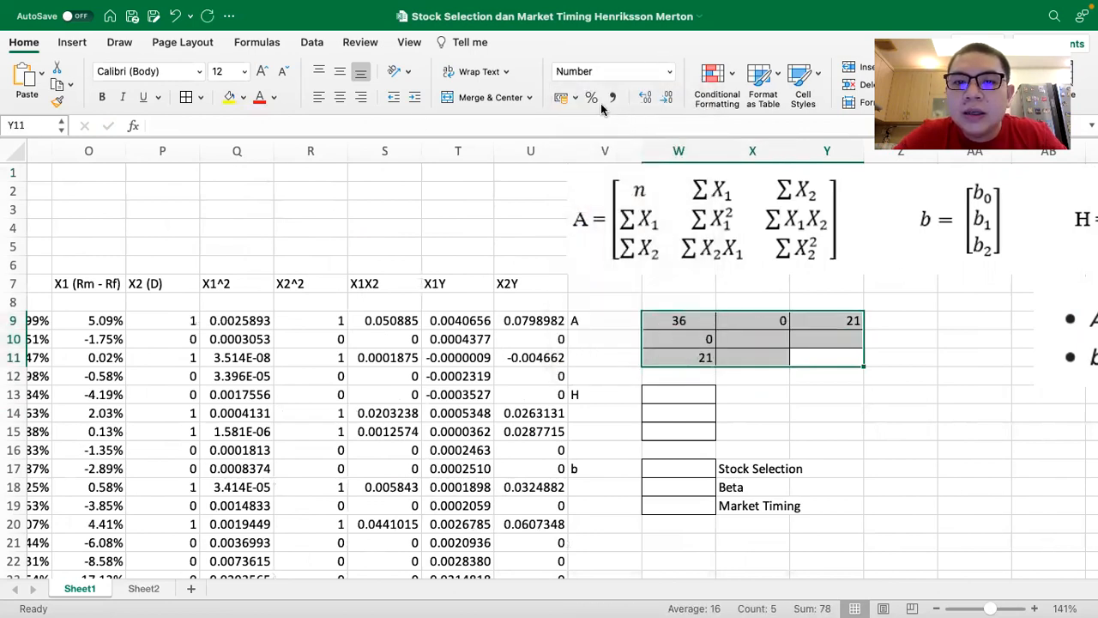
left_click(645, 97)
left_click(644, 97)
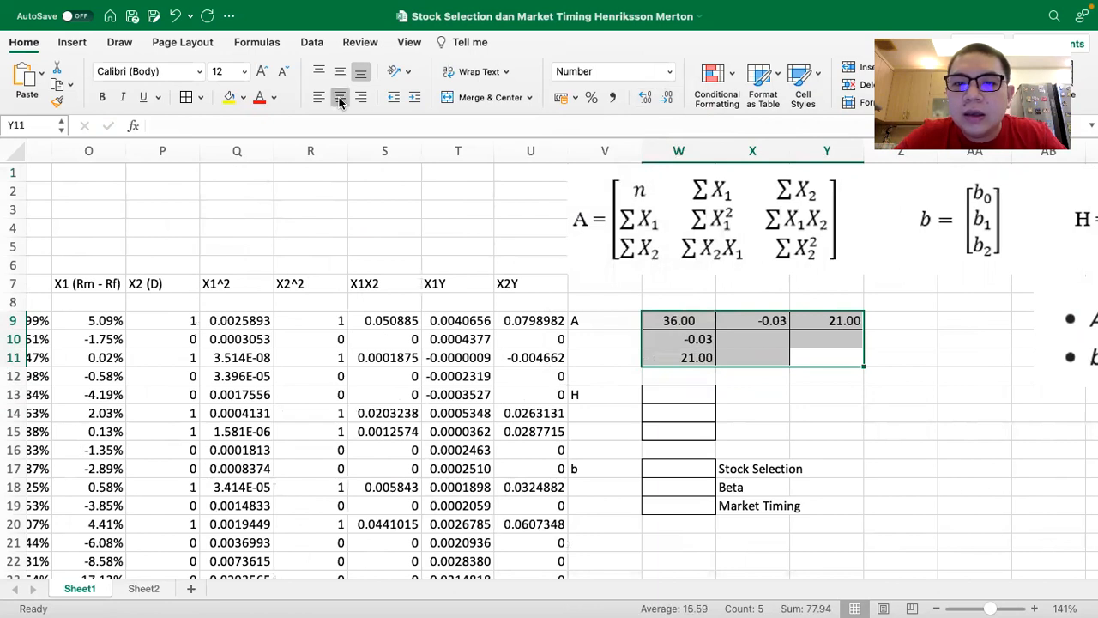
left_click(339, 97)
key("Return")
- Link X10 of matrix A to the X1^2 Sigma total with =Q45
left_click(736, 353)
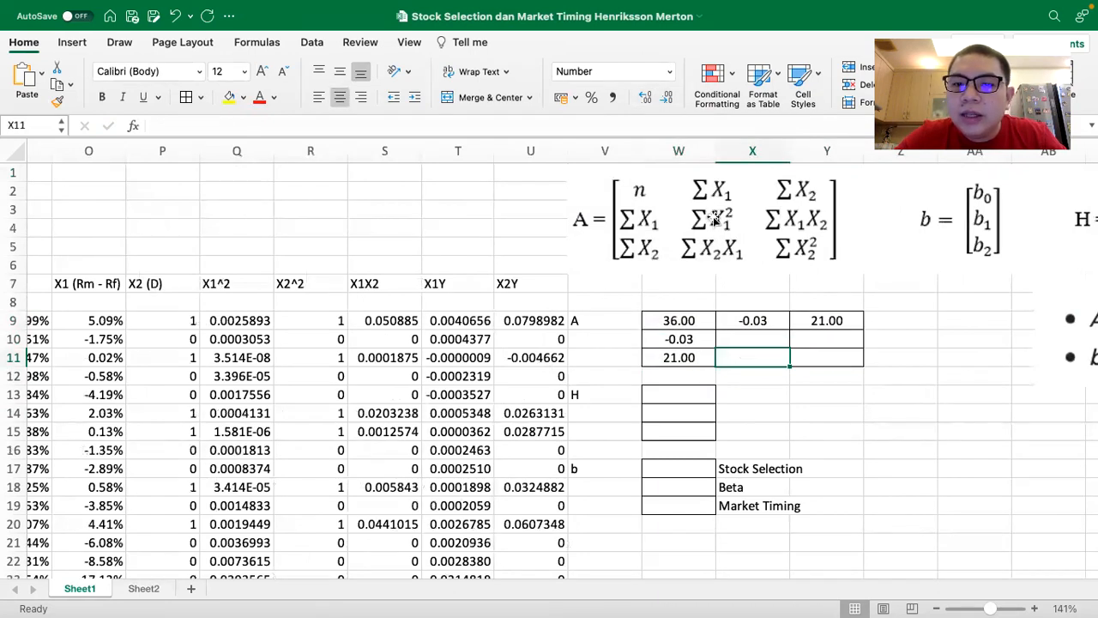
left_click(741, 333)
type("=")
scroll(403, 300, "down", 1)
scroll(403, 300, "down", 8)
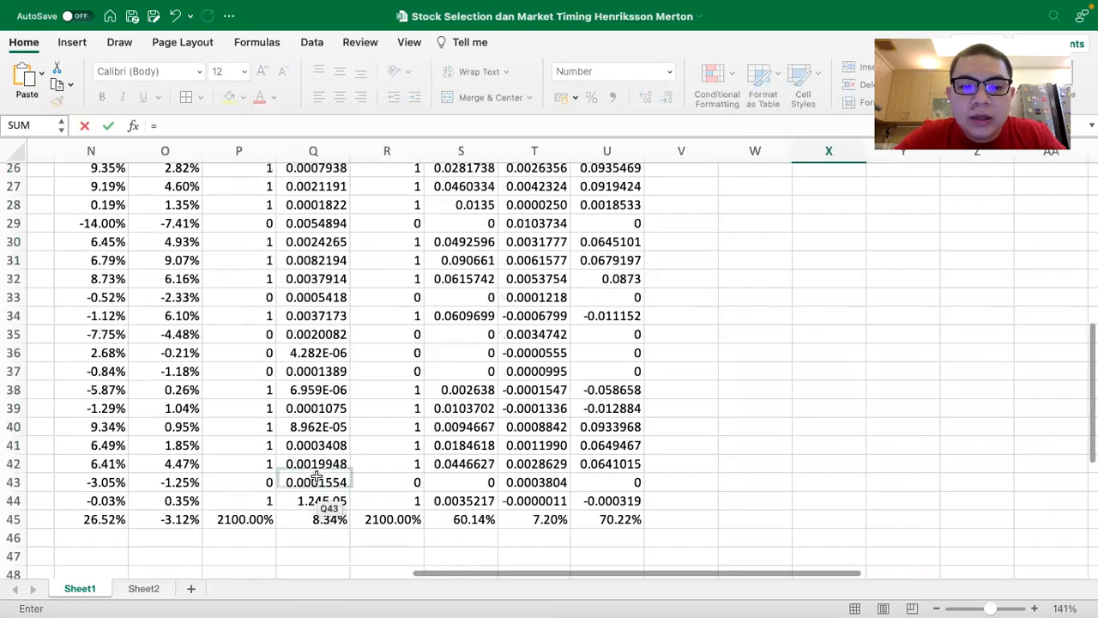
left_click(303, 513)
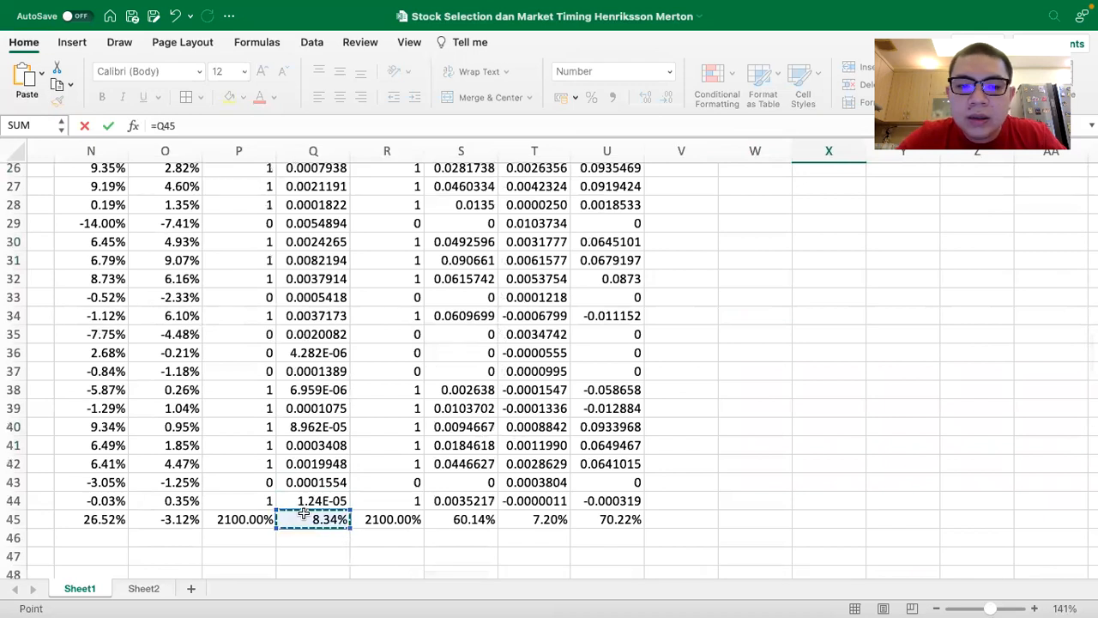
key("Return")
- Link Y11 of matrix A to the X2^2 Sigma total in R45
scroll(486, 387, "up", 3)
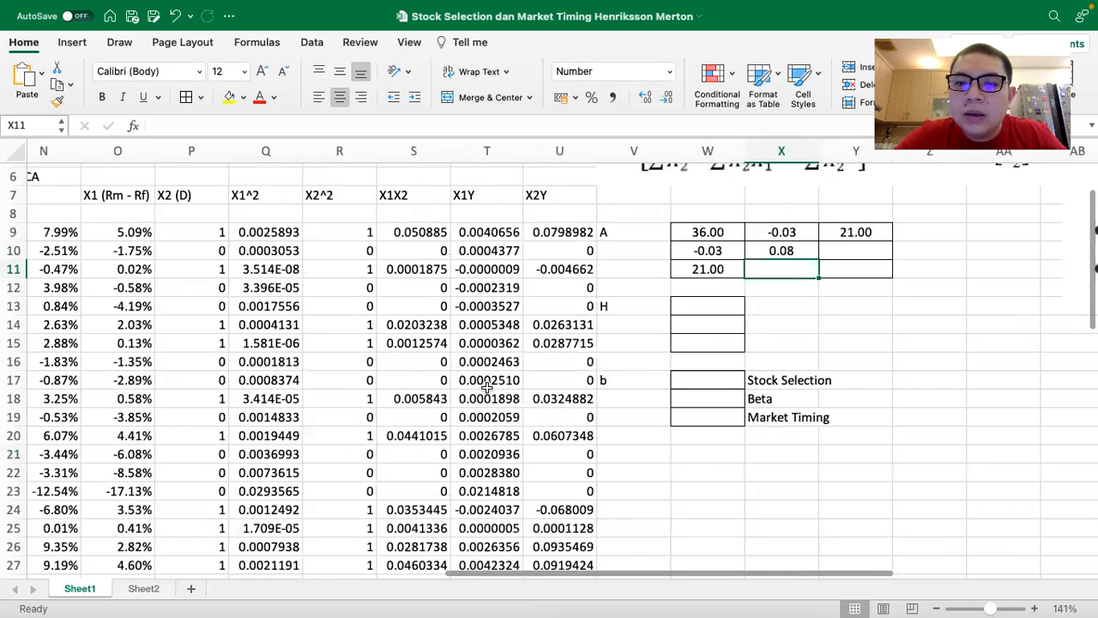
left_click(806, 297)
type("=")
scroll(632, 277, "up", 3)
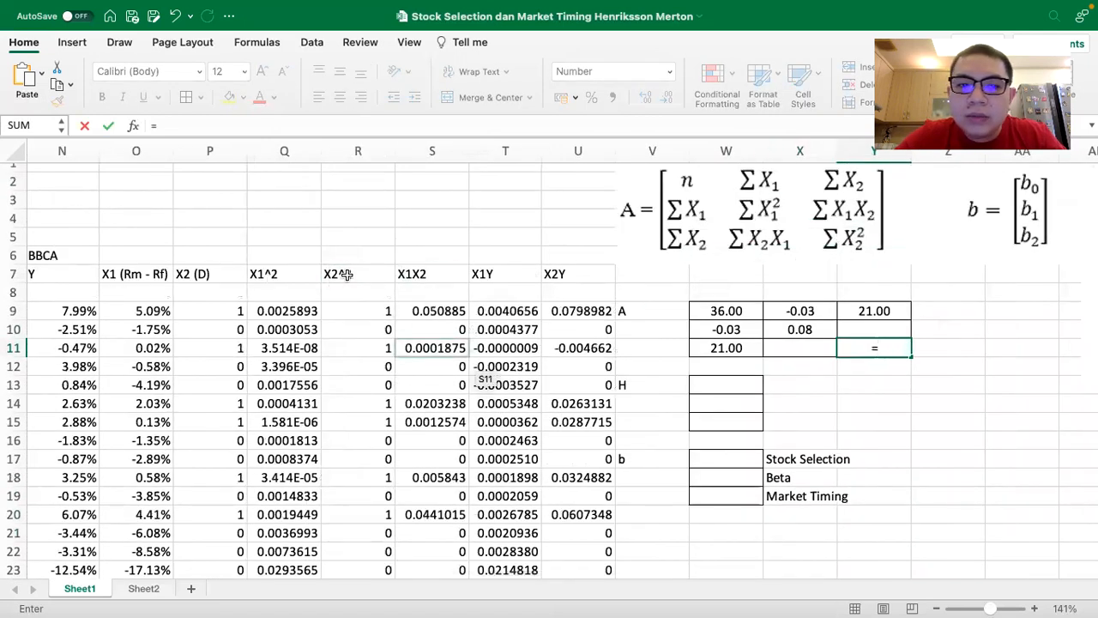
scroll(362, 416, "down", 2)
scroll(361, 416, "down", 3)
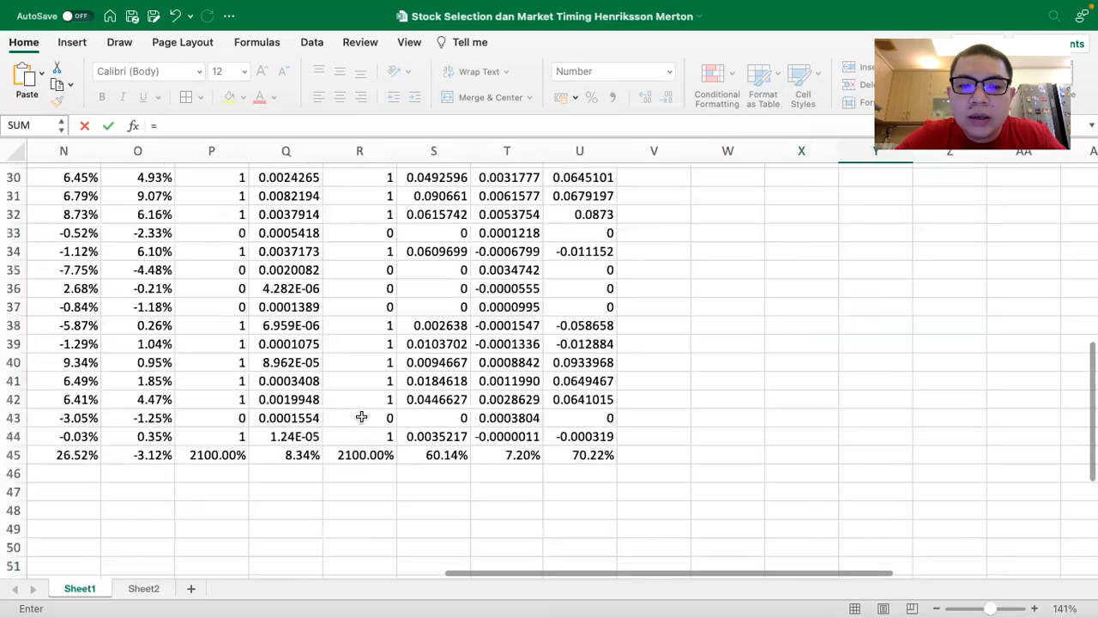
left_click(358, 441)
key("Escape")
- Link X11 of matrix A to the X1X2 Sigma total with =S45
scroll(415, 397, "up", 5)
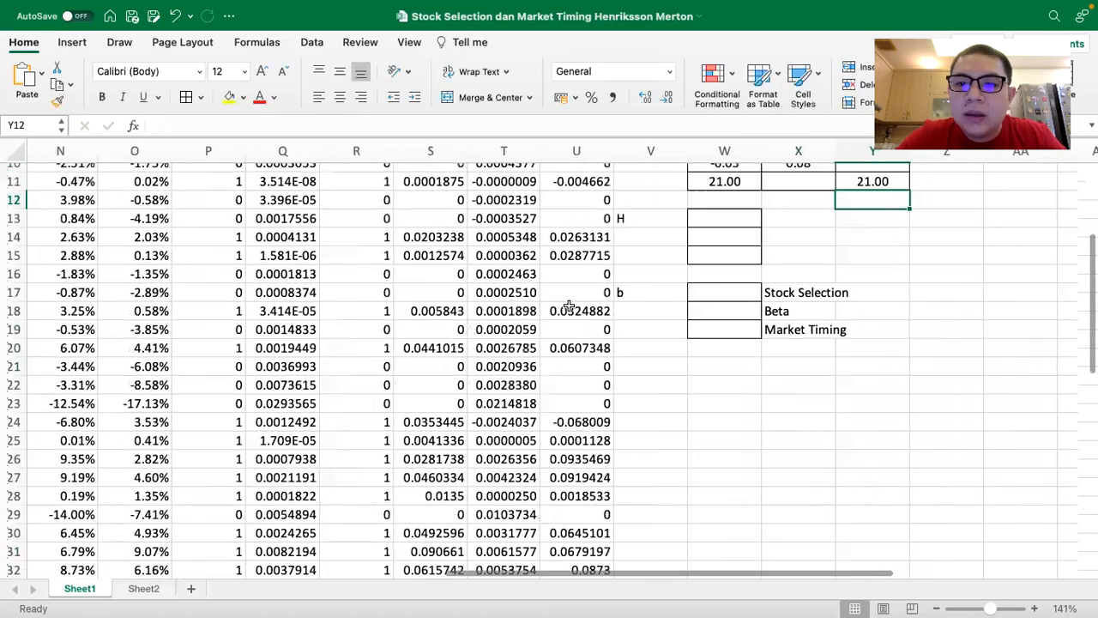
left_click(776, 296)
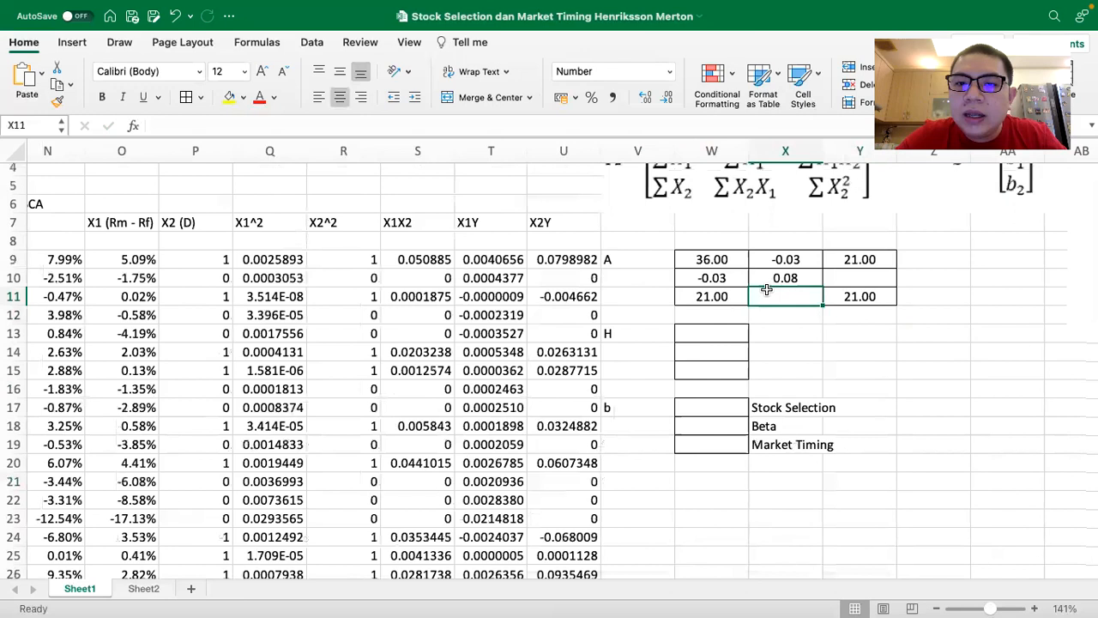
scroll(755, 230, "up", 2)
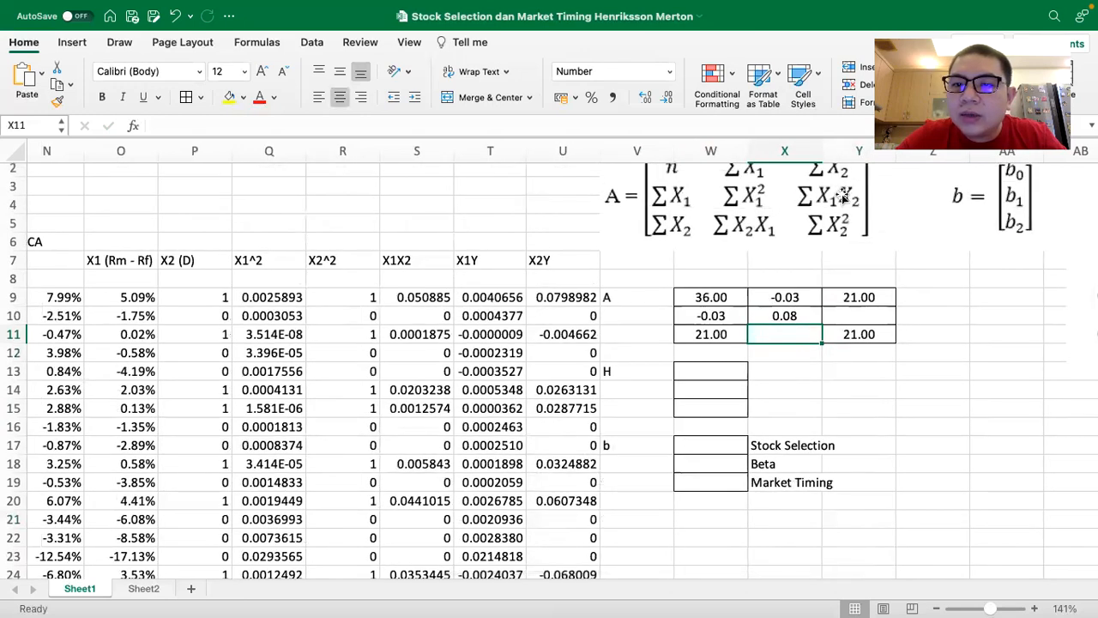
type("=")
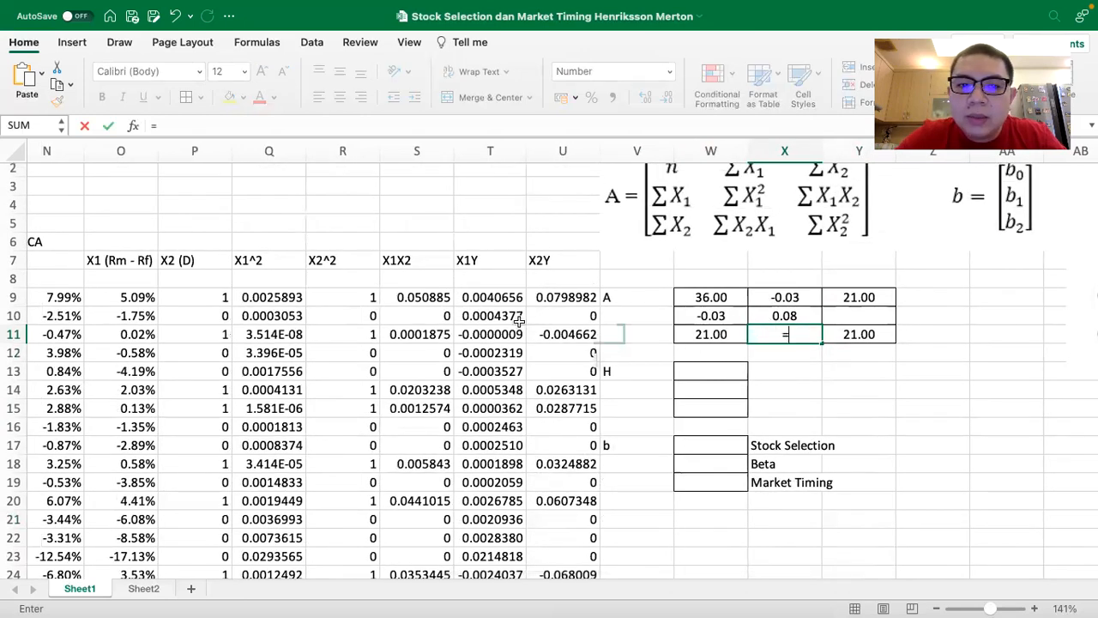
scroll(407, 343, "down", 10)
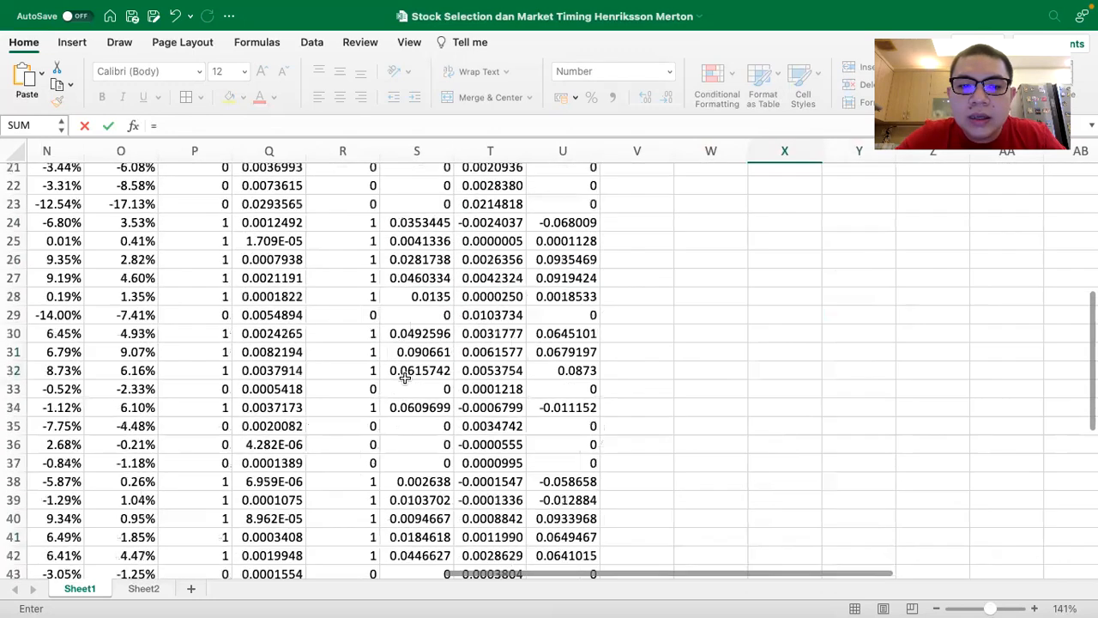
left_click(418, 377)
key("Return")
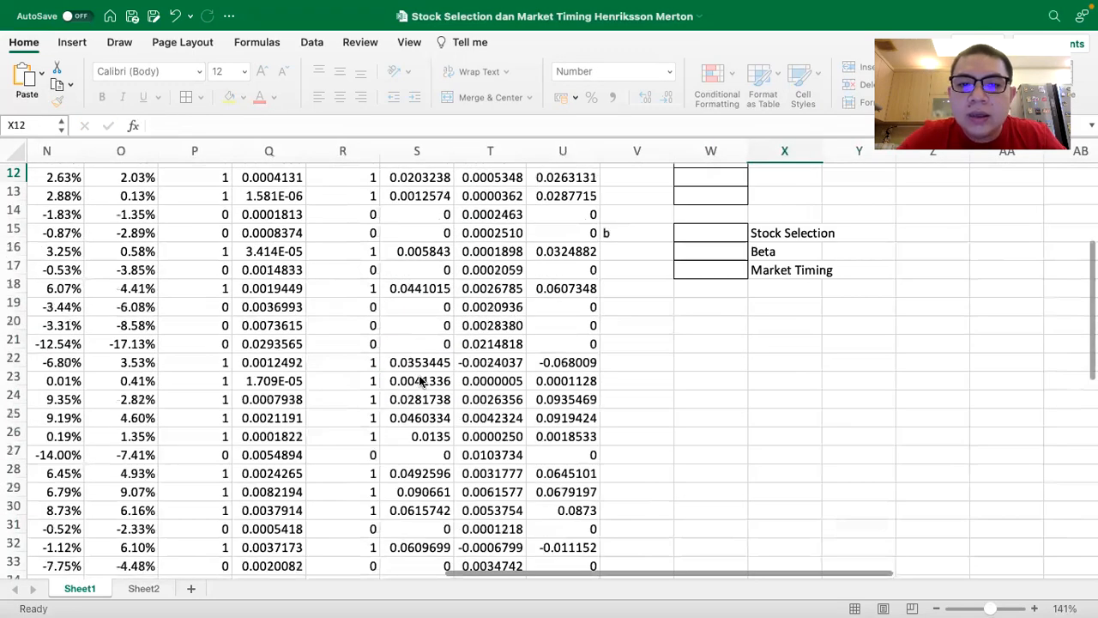
scroll(601, 276, "up", 3)
scroll(601, 276, "up", 2)
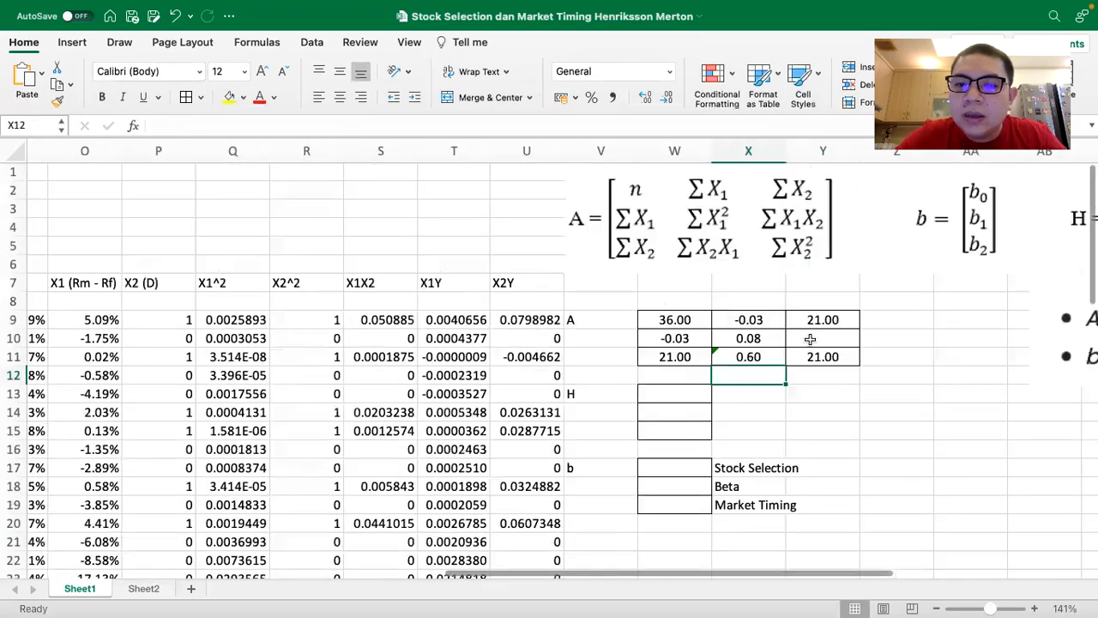
- Complete matrix A by setting Y10 equal to its mirrored entry with =X11
left_click(810, 338)
type("=")
left_click(737, 359)
key("Return")
scroll(741, 367, "right", 5)
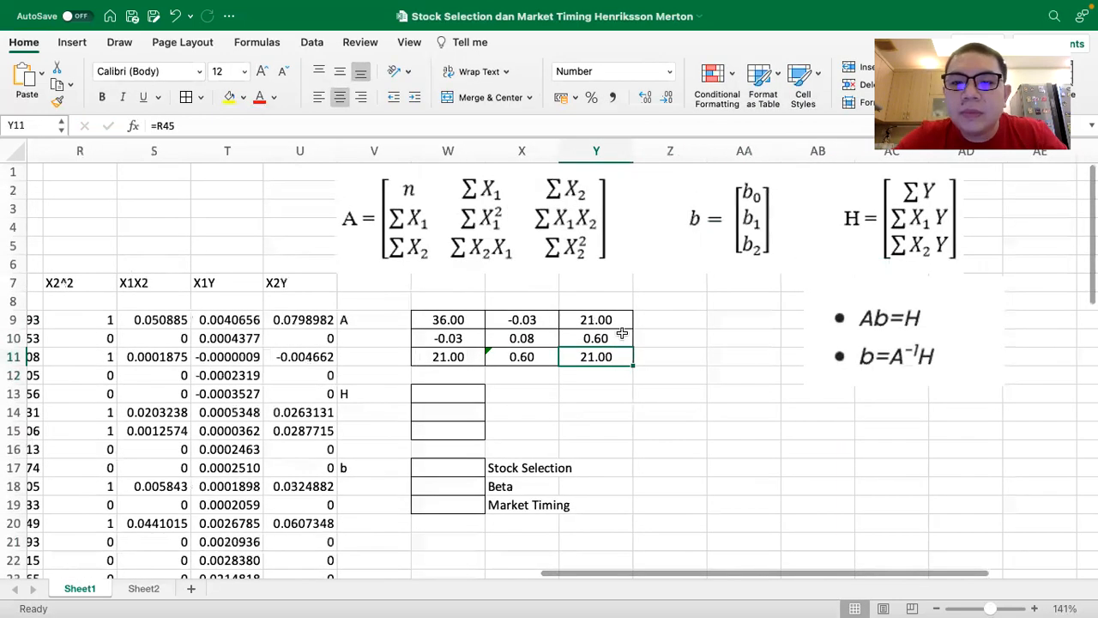
left_click(364, 318)
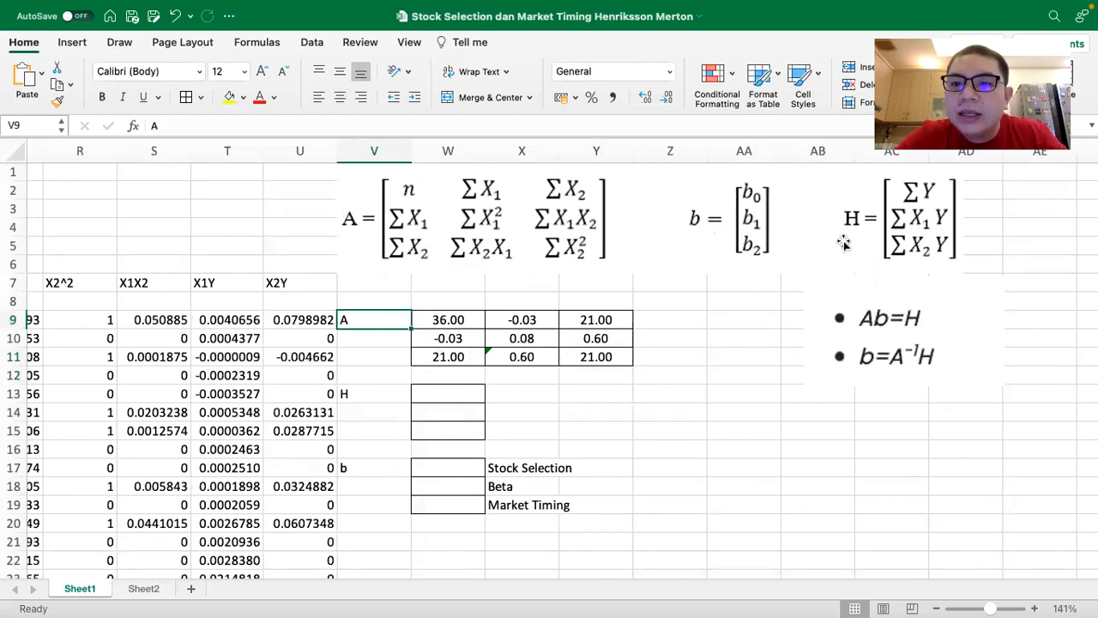
- Link the first entry of matrix H, W13, to the Y Sigma total with =N45
left_click(463, 394)
type("=")
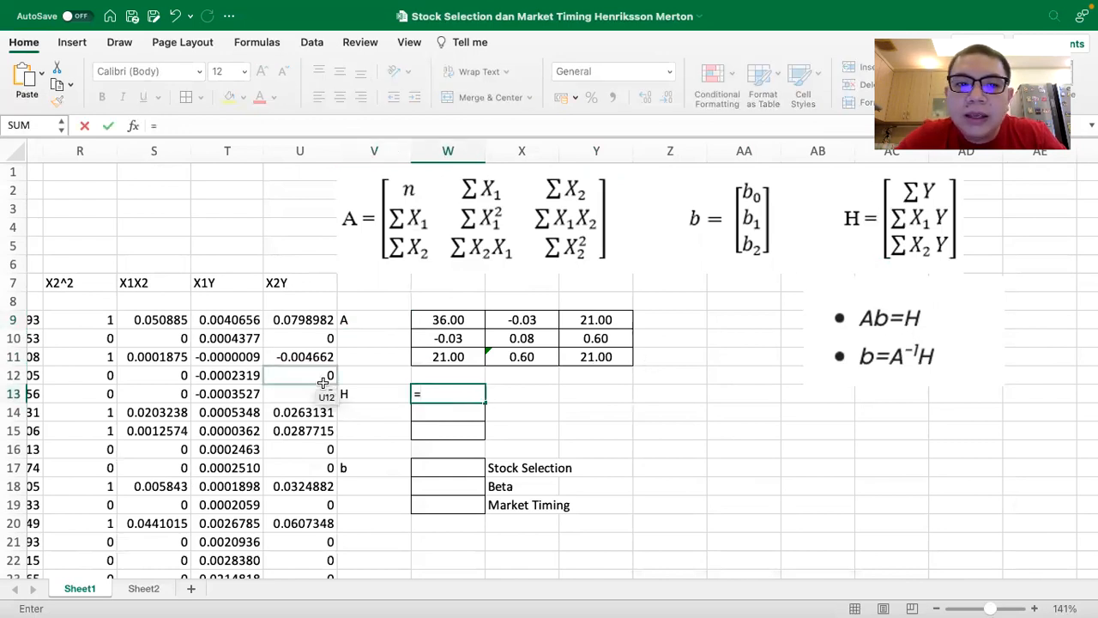
scroll(326, 378, "left", 5)
scroll(323, 382, "left", 3)
scroll(322, 382, "down", 2)
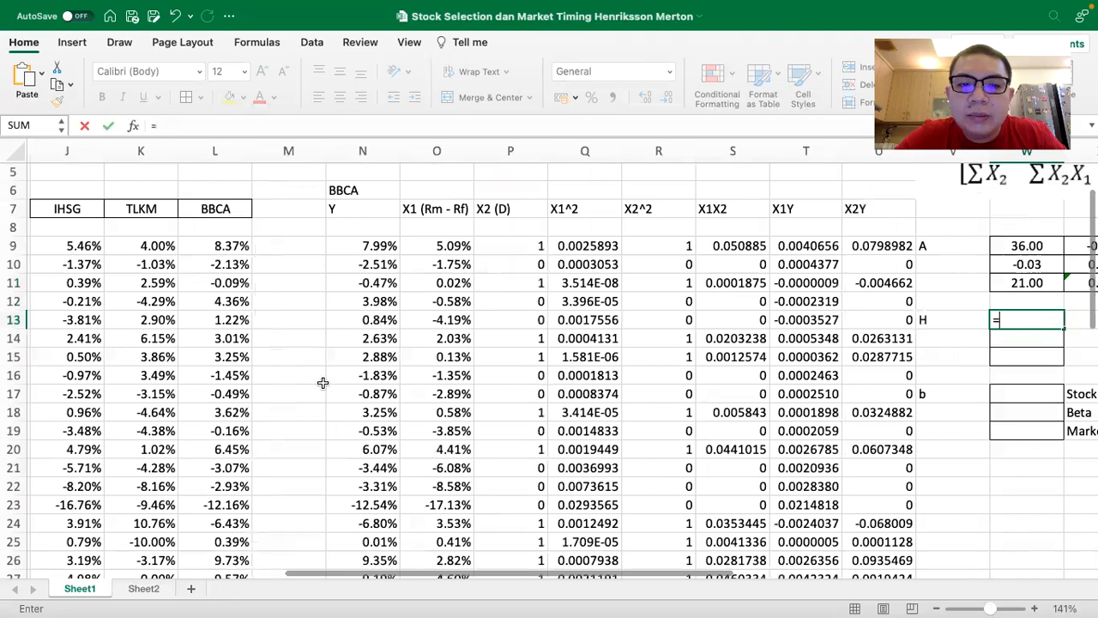
scroll(323, 383, "down", 10)
left_click(363, 457)
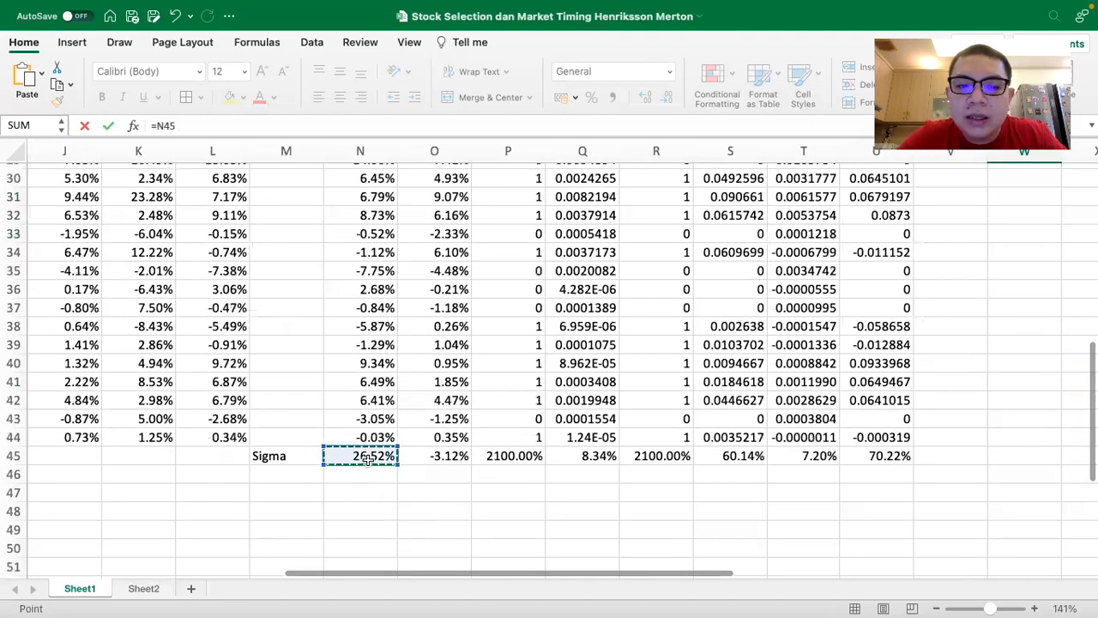
key("Return")
scroll(682, 339, "up", 5)
scroll(682, 339, "right", 3)
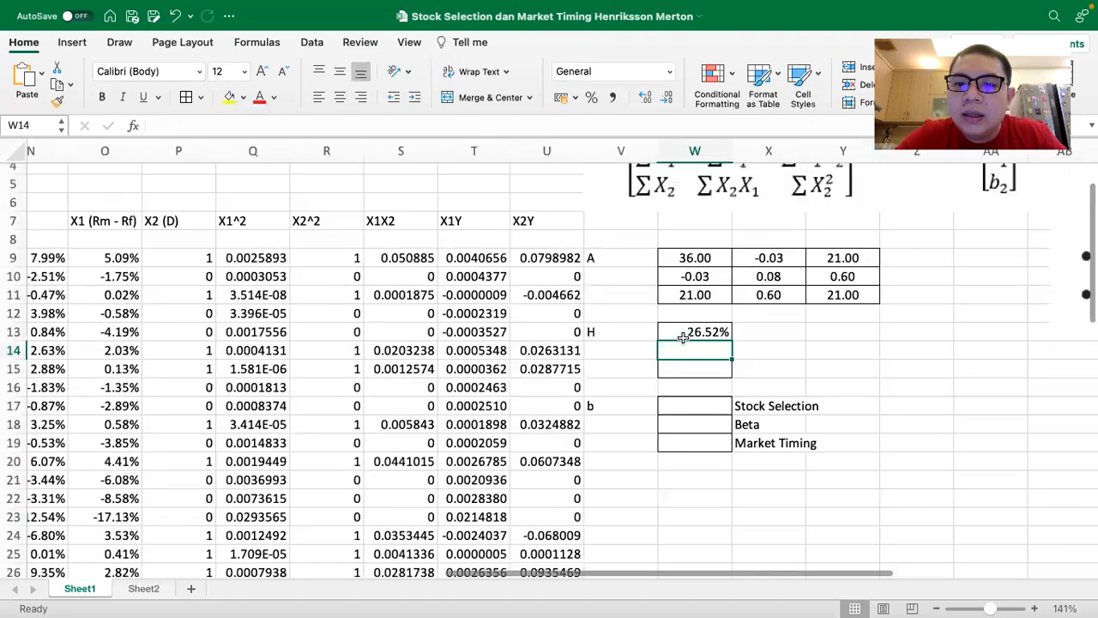
- Link W14 of matrix H to the X1Y Sigma total in T45
scroll(701, 346, "up", 3)
scroll(701, 346, "right", 2)
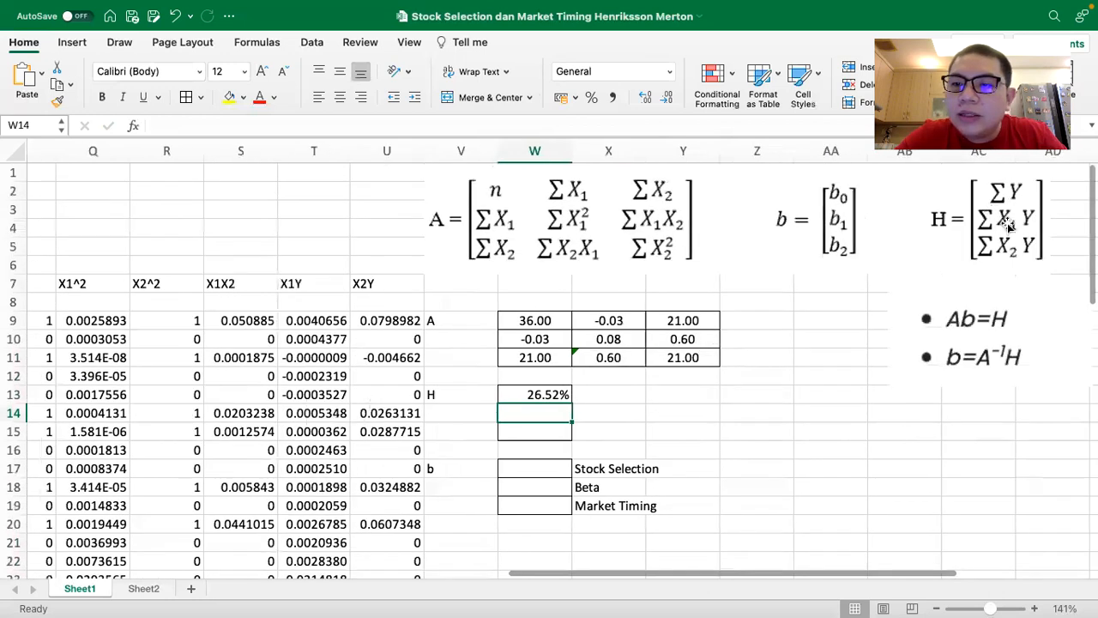
type("=")
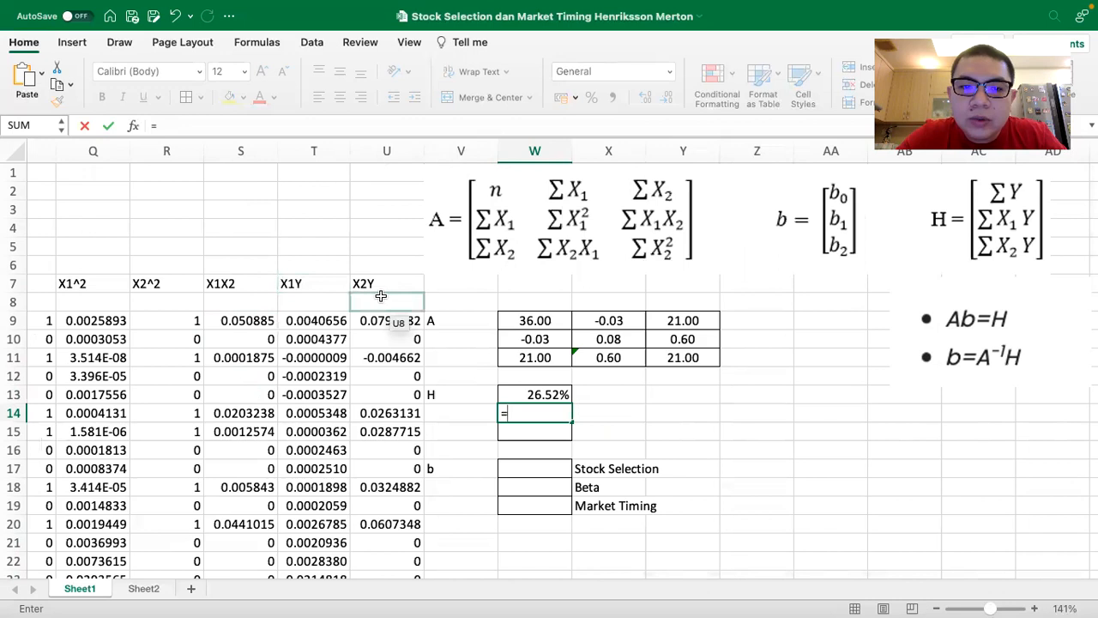
scroll(304, 340, "down", 10)
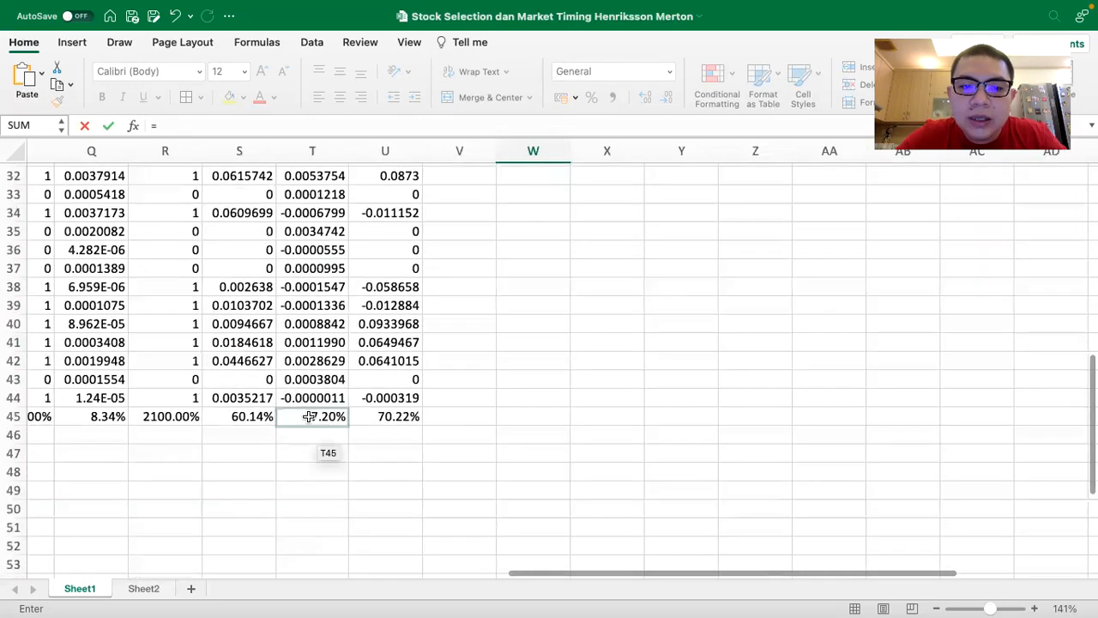
left_click(308, 415)
key("Return")
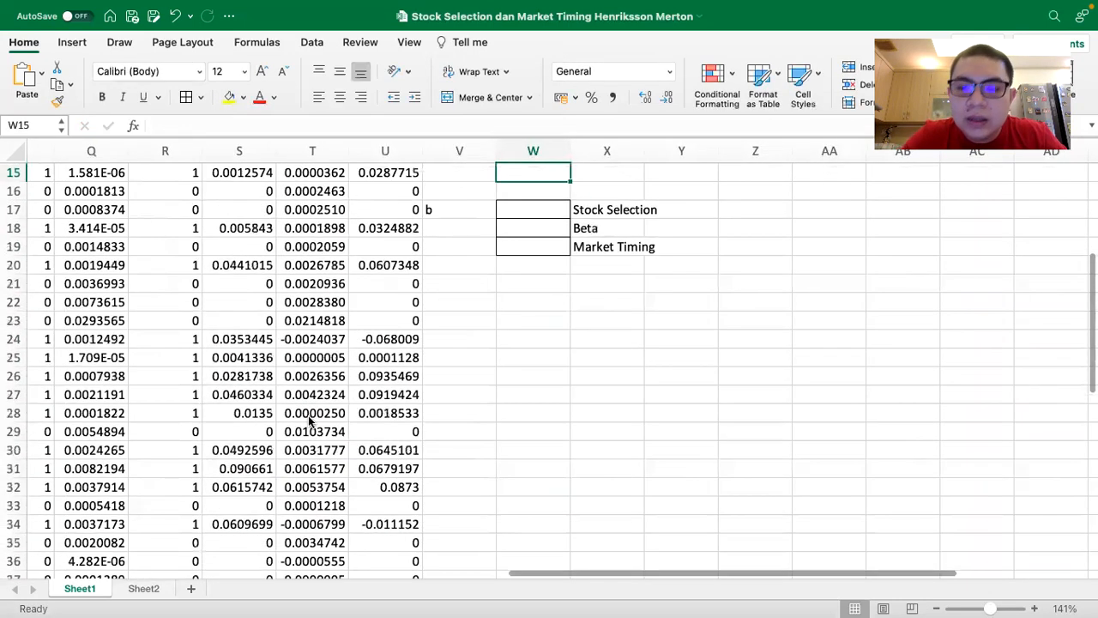
- Link W15 of matrix H to the X2Y Sigma total in U45
type("=")
scroll(462, 302, "up", 2)
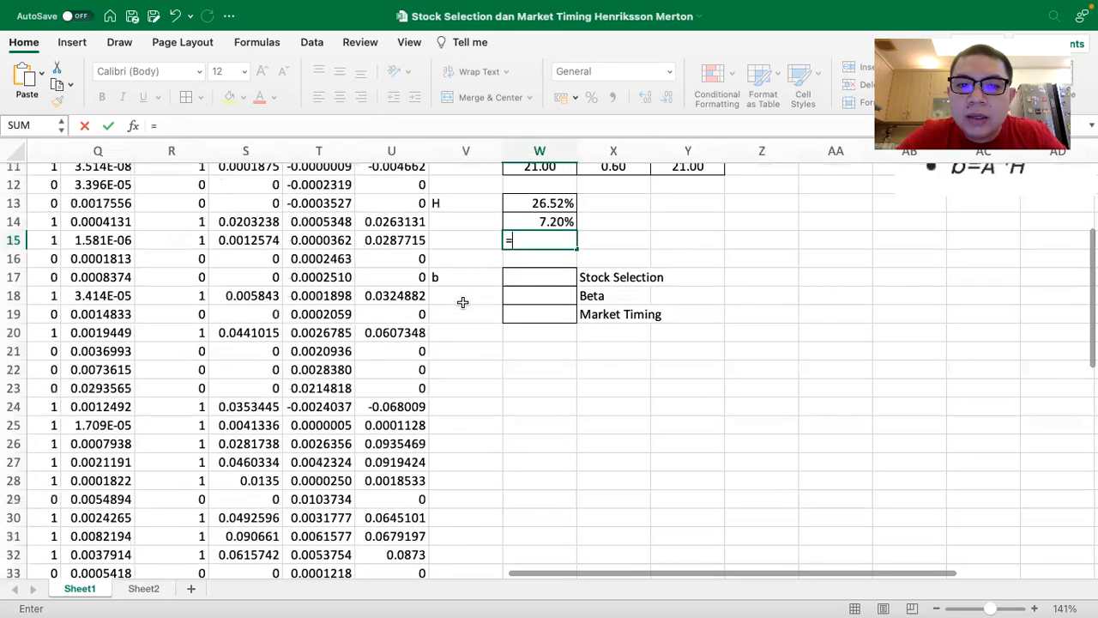
scroll(462, 302, "down", 3)
scroll(422, 475, "down", 2)
left_click(407, 549)
key("Return")
scroll(525, 347, "up", 5)
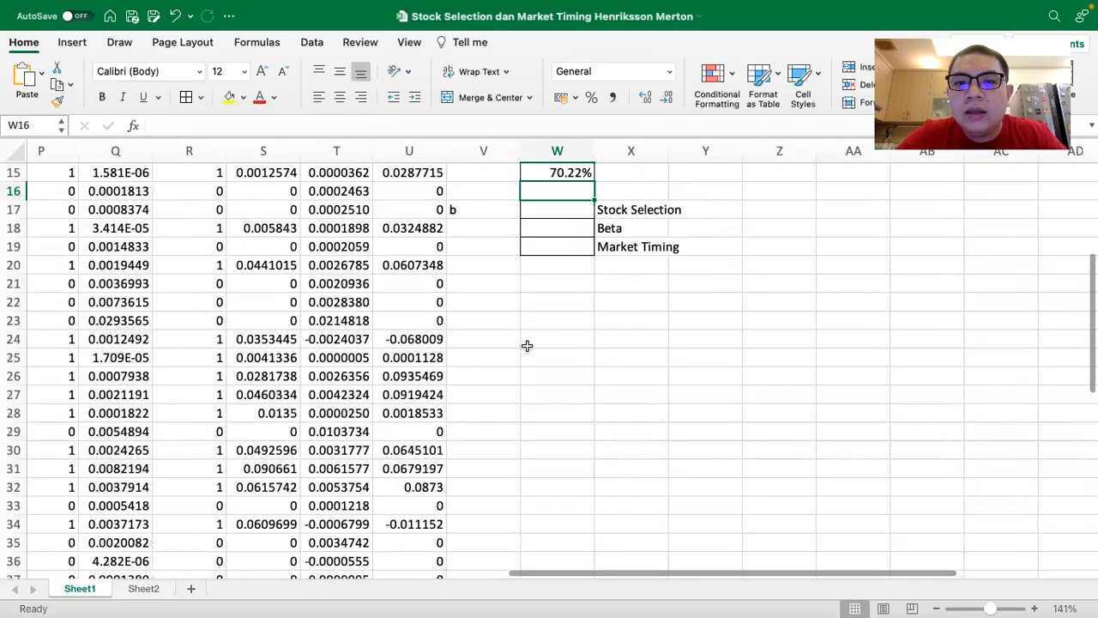
- Change matrix H in W13:W15 from percentages to plain numbers with three decimals
left_click_drag(546, 392, 546, 431)
left_click(670, 75)
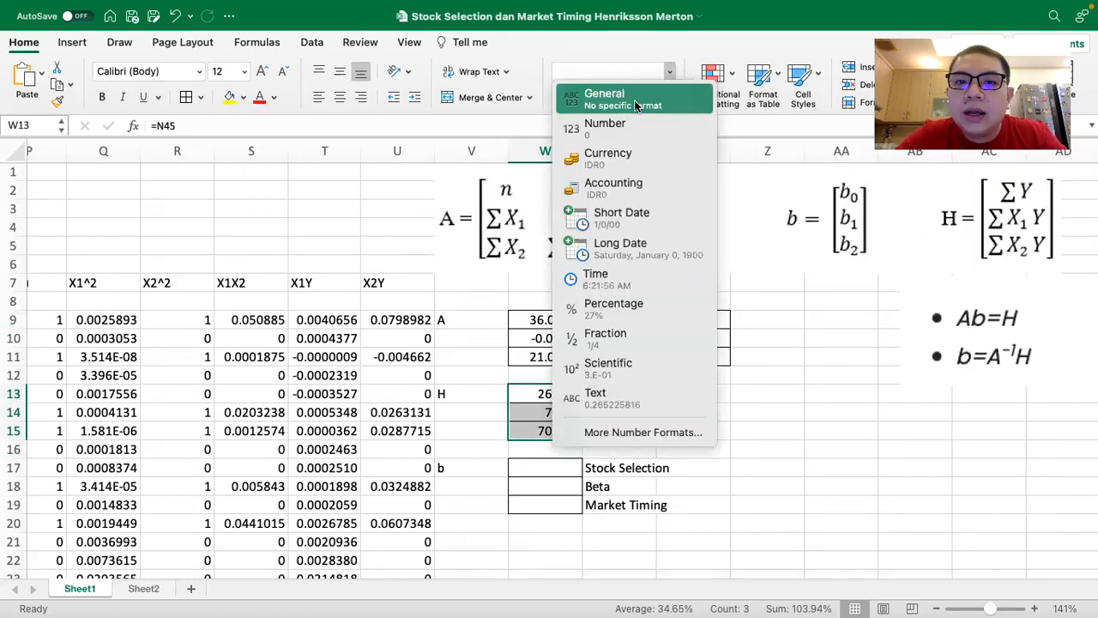
left_click(635, 104)
left_click(669, 99)
left_click(668, 99)
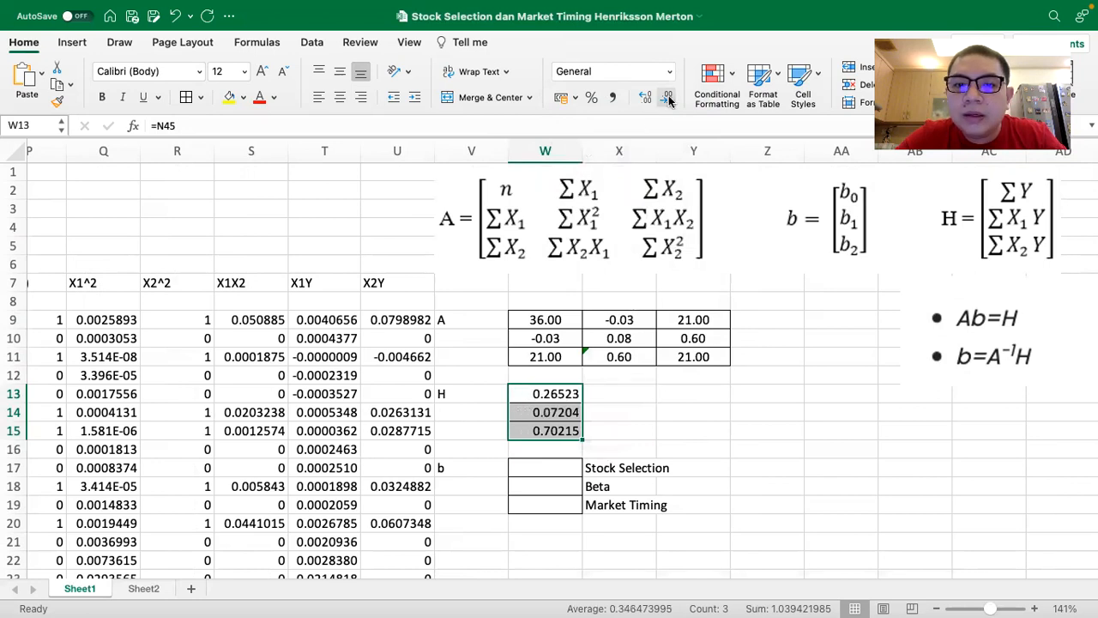
left_click(669, 99)
left_click(668, 99)
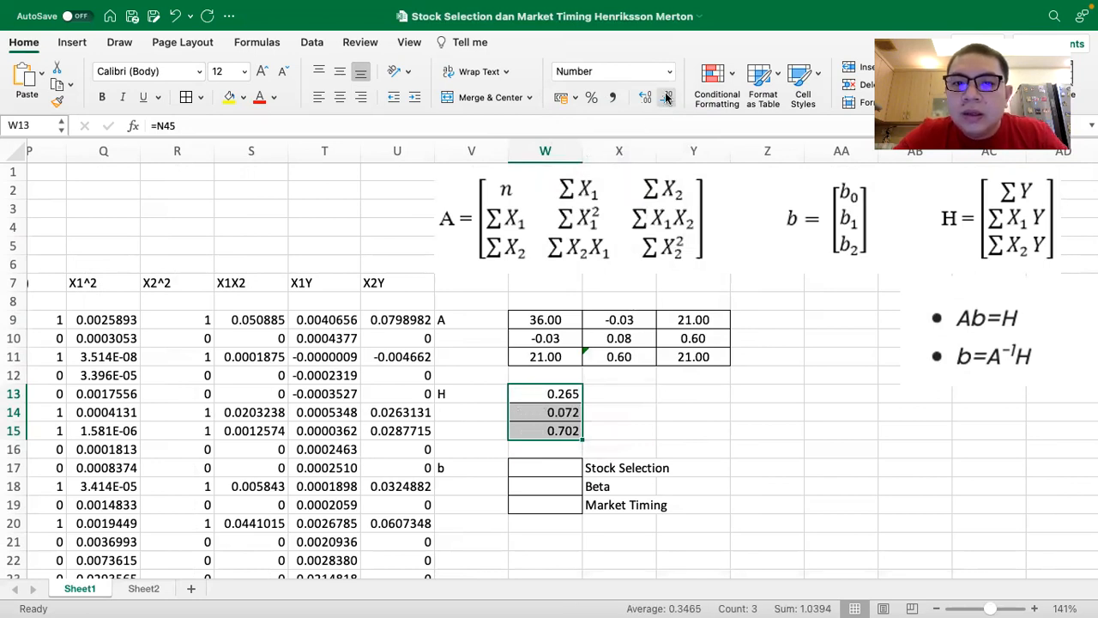
- Highlight the Stock Selection and Market Timing labels in X17 and X19 with yellow fill
scroll(726, 340, "right", 3)
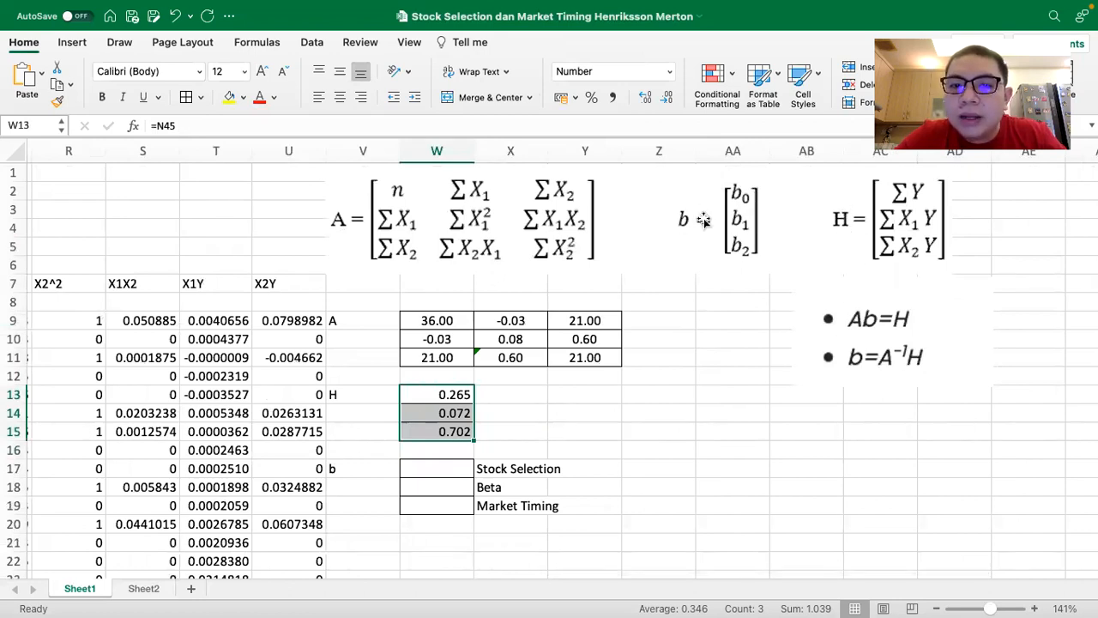
left_click(519, 509)
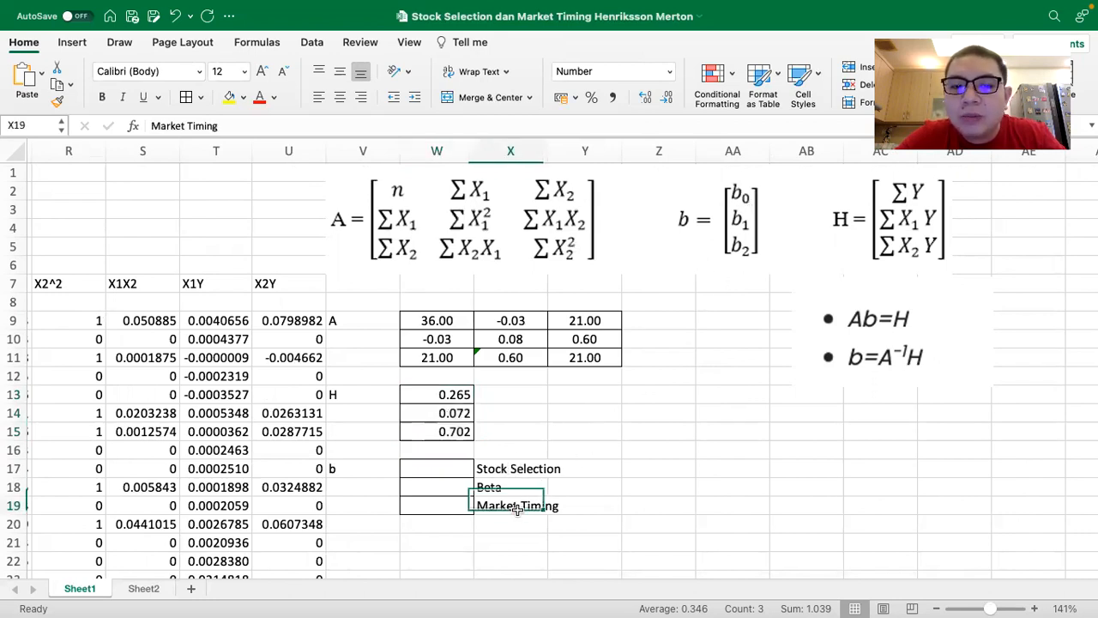
left_click(518, 468, "super")
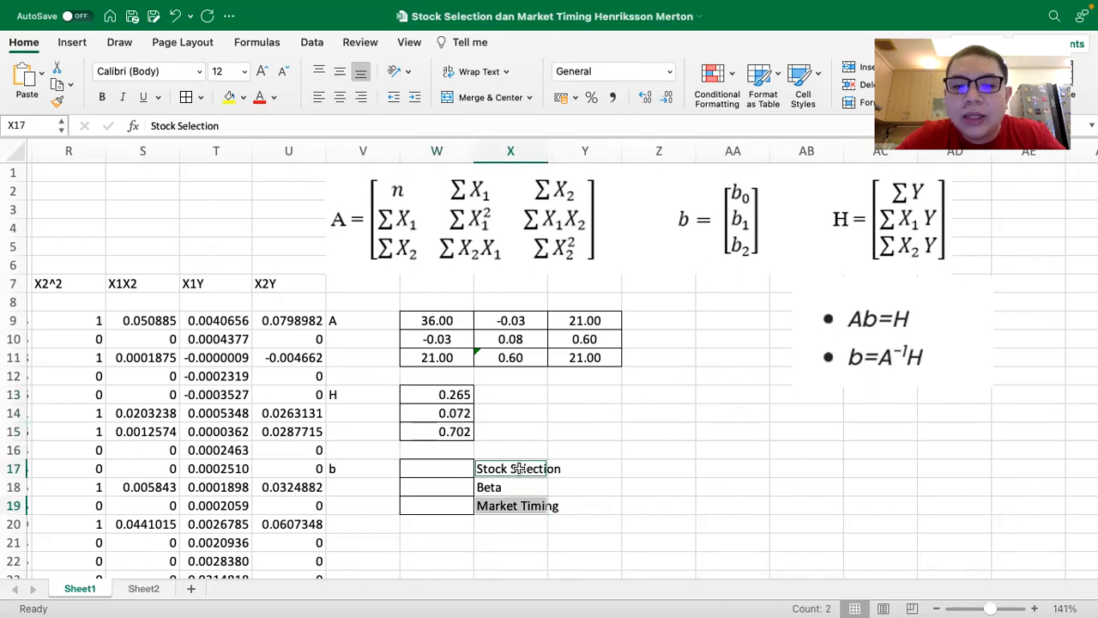
left_click(230, 98)
left_click(643, 290)
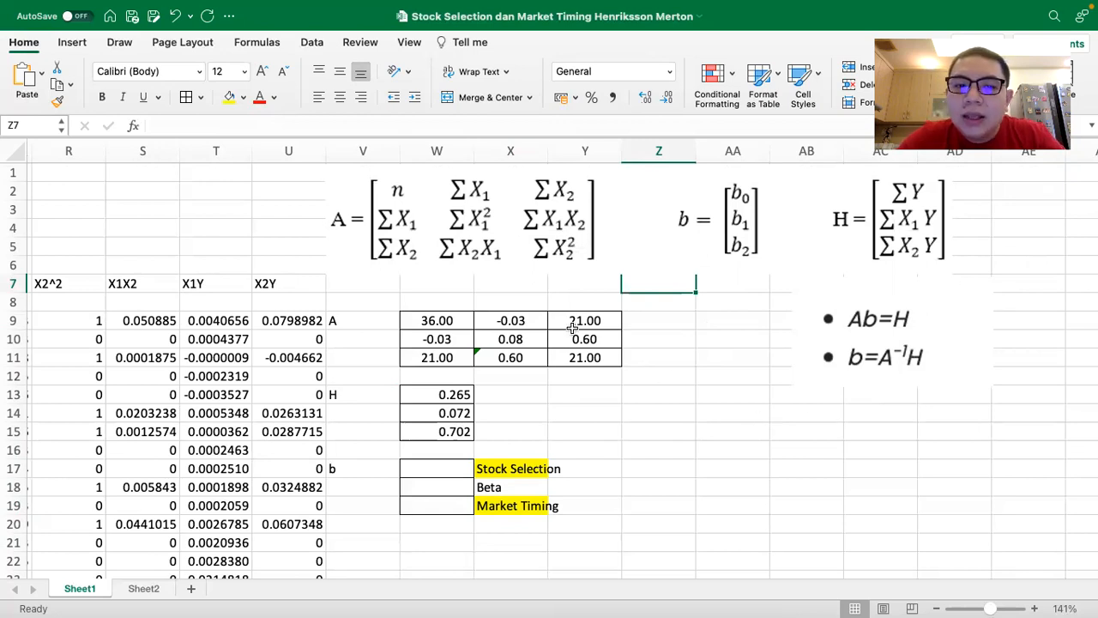
- Enter the label A-1 in Y13 and shift the Ab=H equations picture slightly to the right
left_click(368, 318)
left_click(599, 394)
type("A-1")
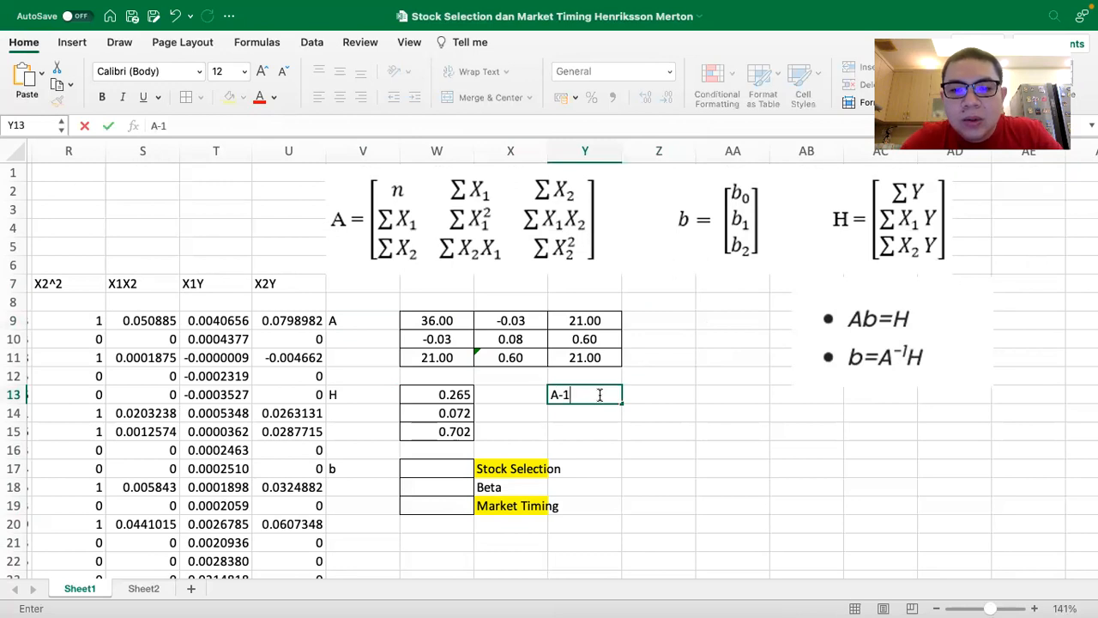
key("Return")
left_click(598, 394)
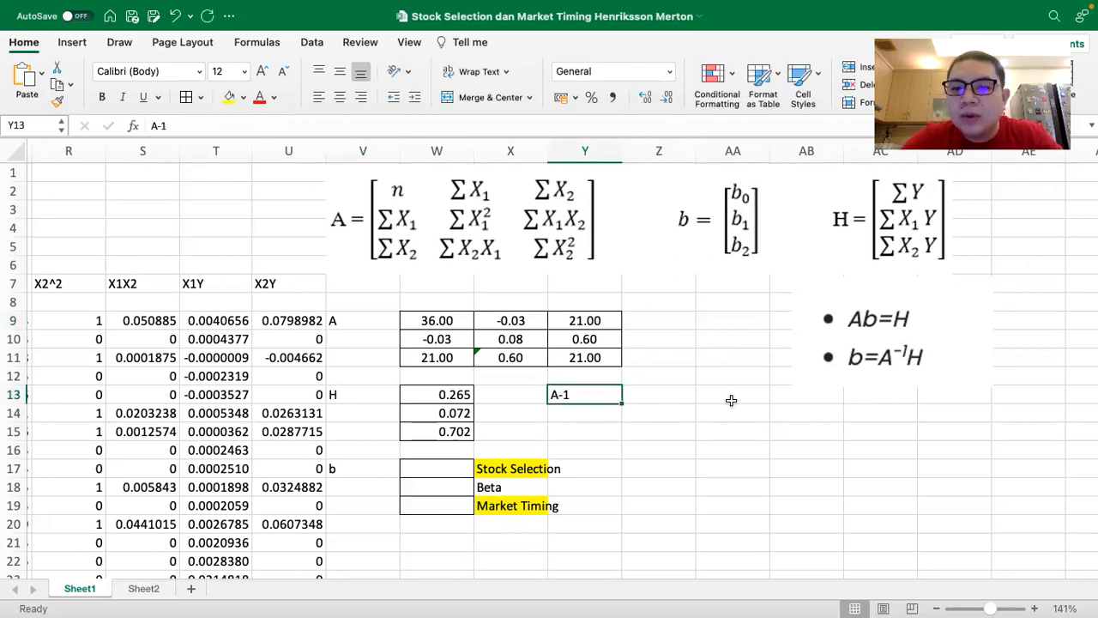
left_click_drag(837, 369, 888, 368)
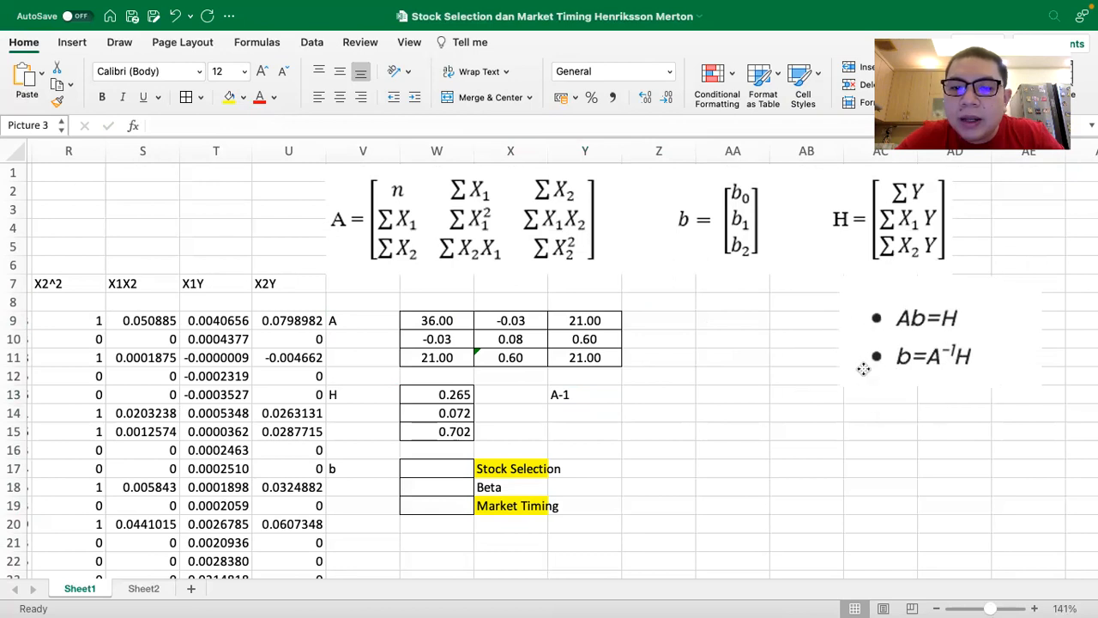
- Calculate the inverse of matrix A starting in Z13 with =MINVERSE(W9:Y11)
left_click(673, 394)
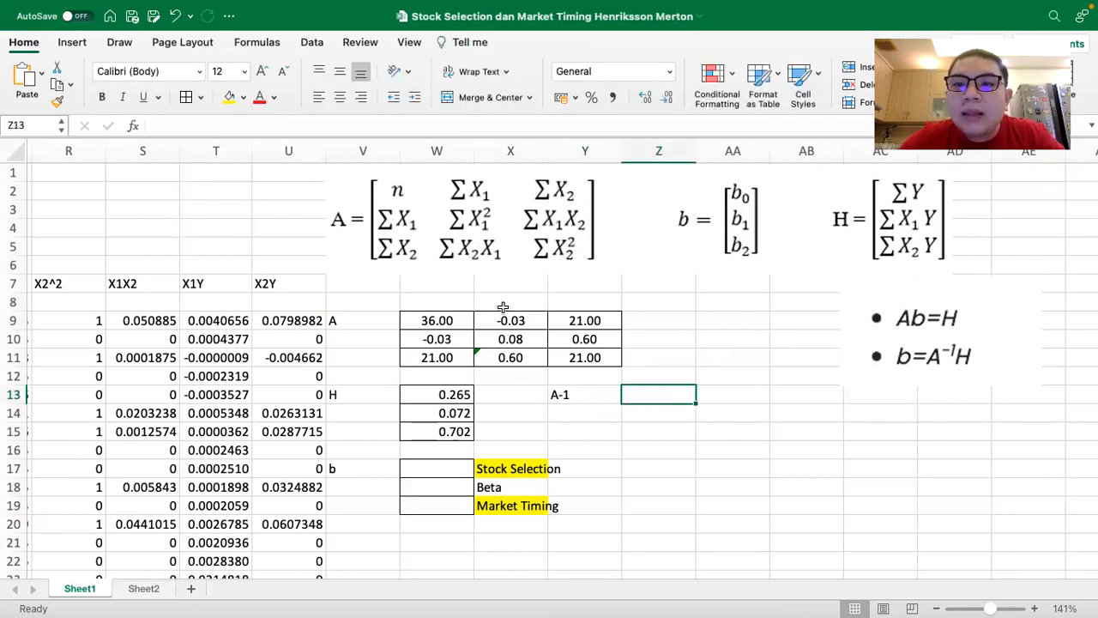
type("=")
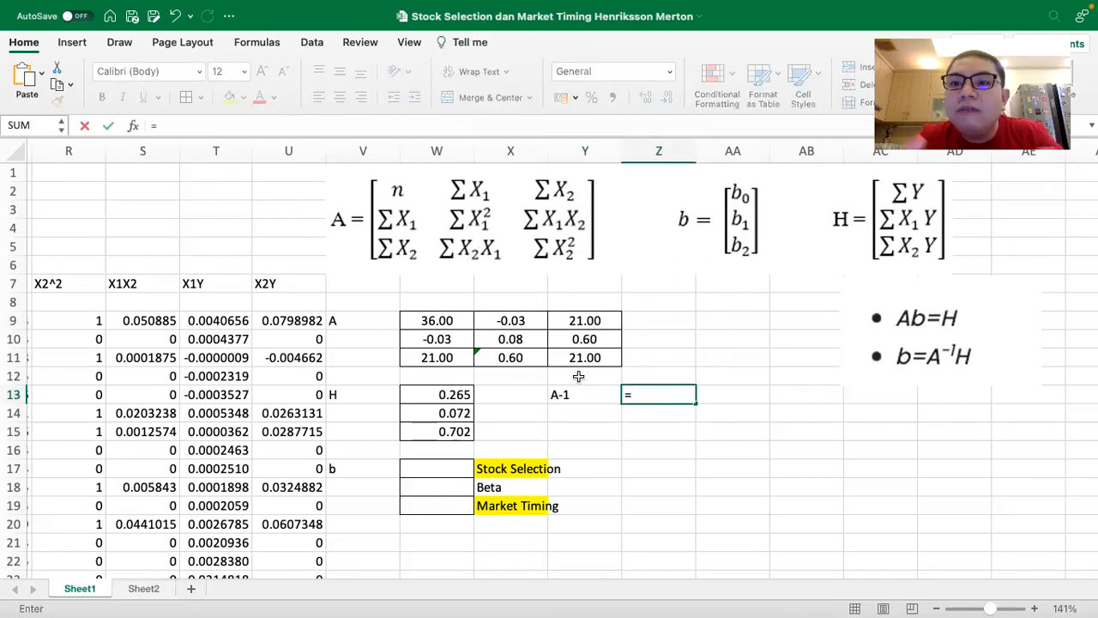
type("minves")
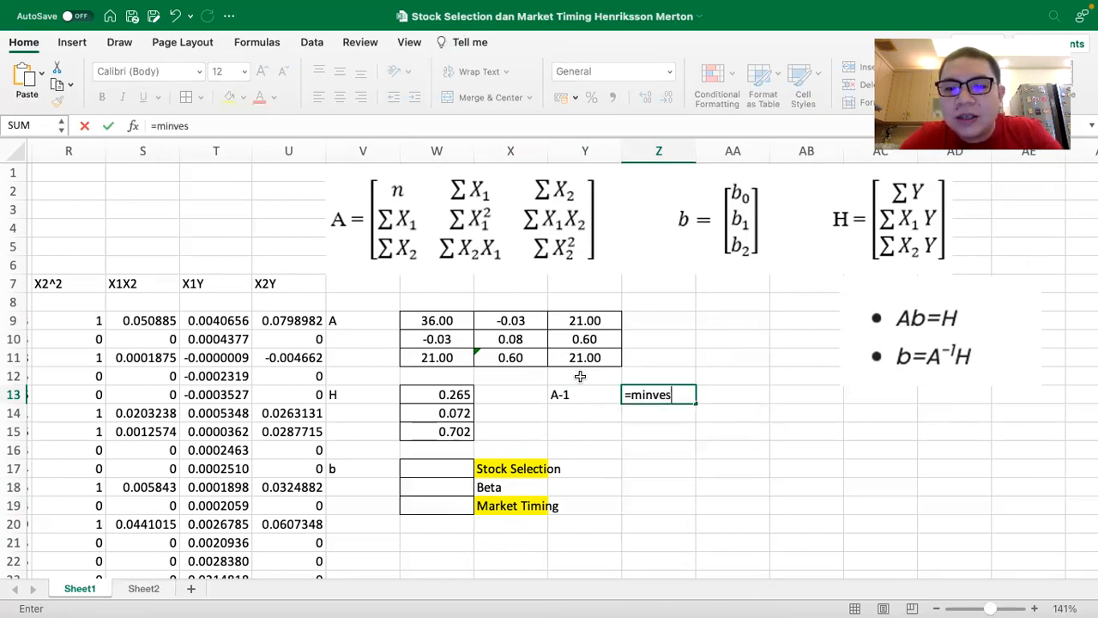
key("BackSpace")
double_click(666, 426)
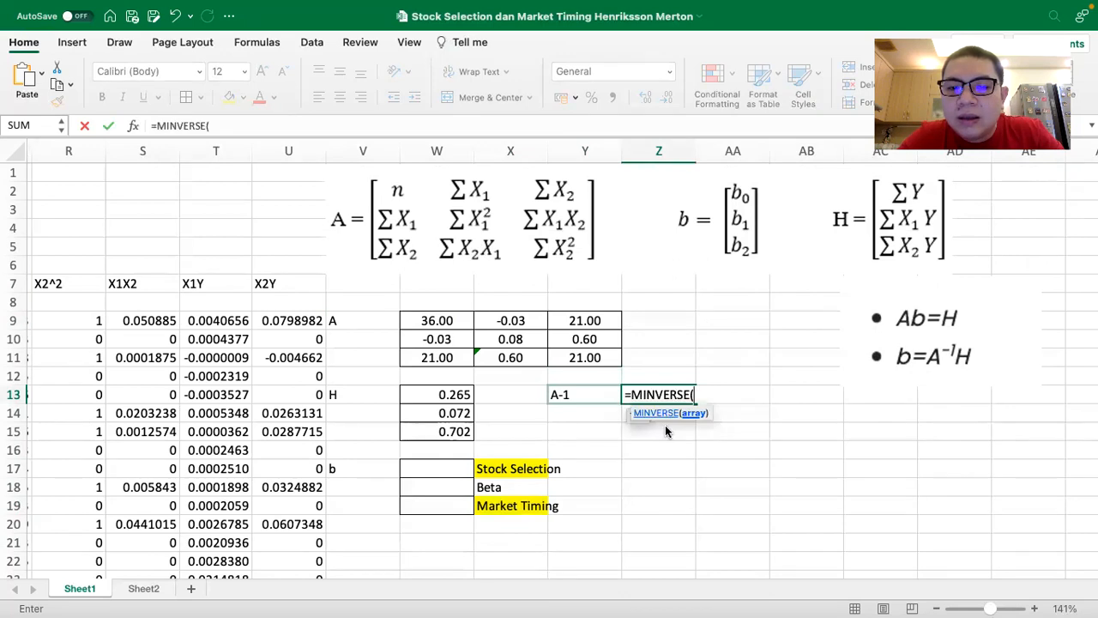
left_click(454, 320)
left_click_drag(455, 321, 580, 353)
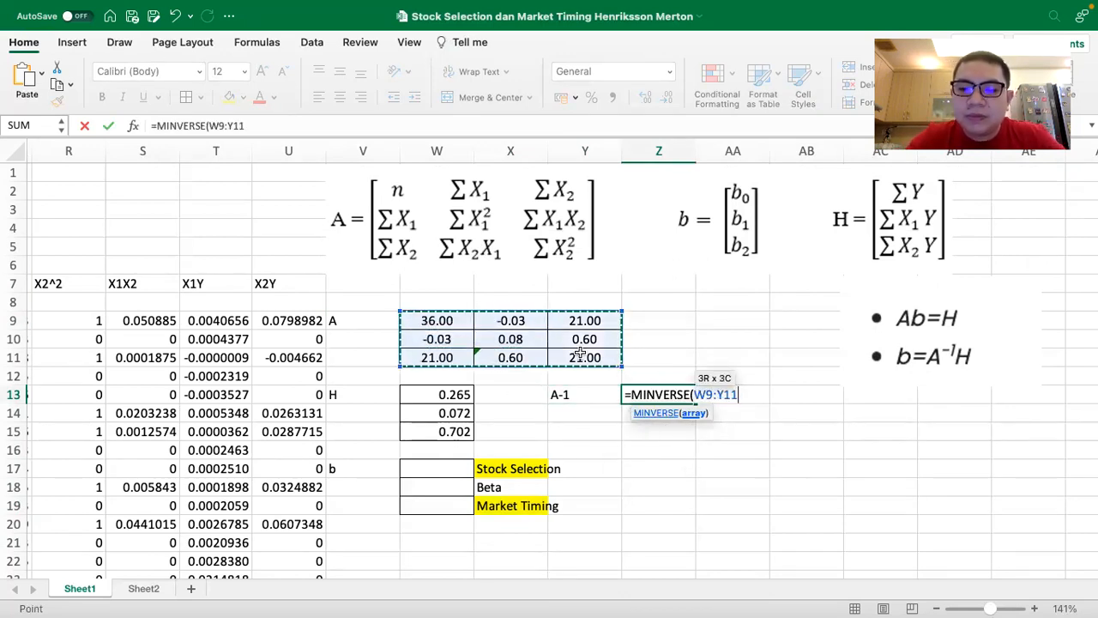
key("Return")
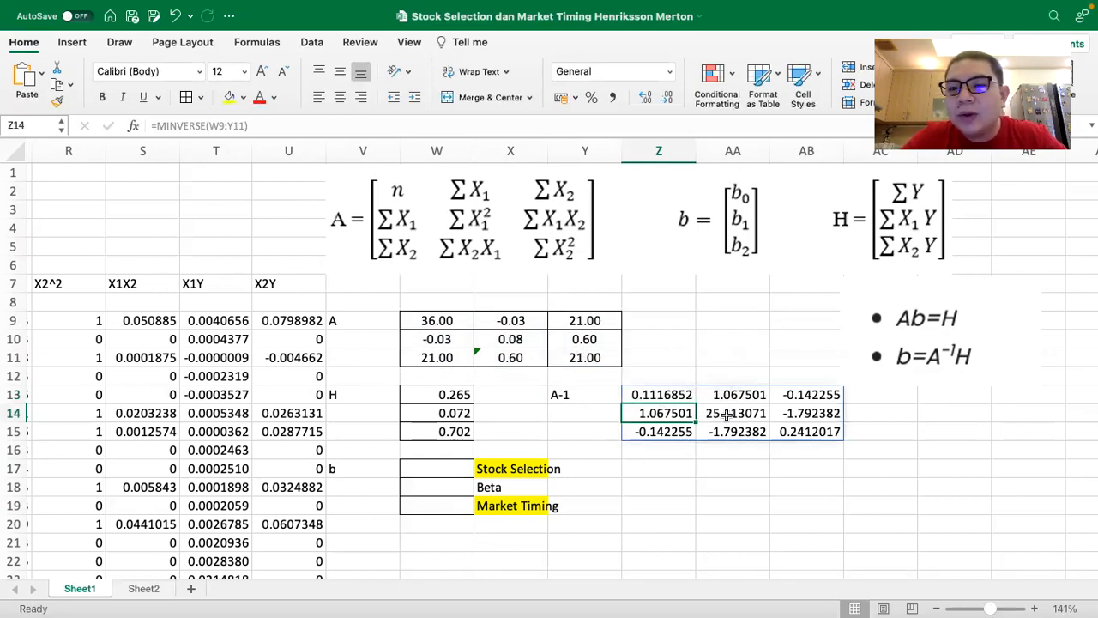
- Calculate the Stock Selection coefficient in W17 with =Z13*W13+AA13*W14+AB13*W15
left_click(369, 468)
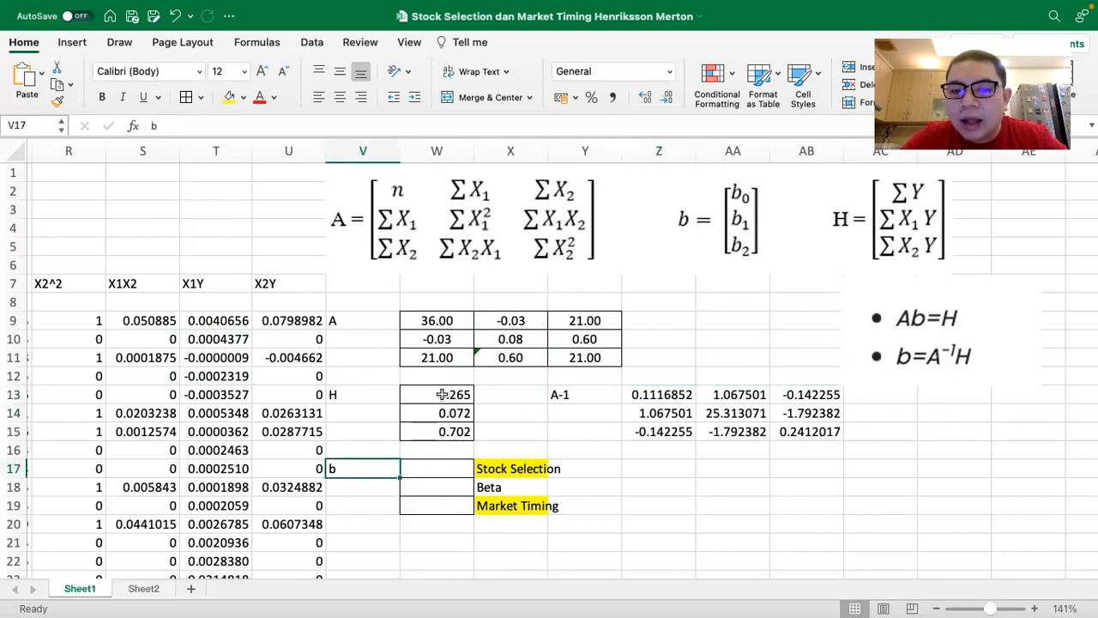
left_click(437, 466)
type("=")
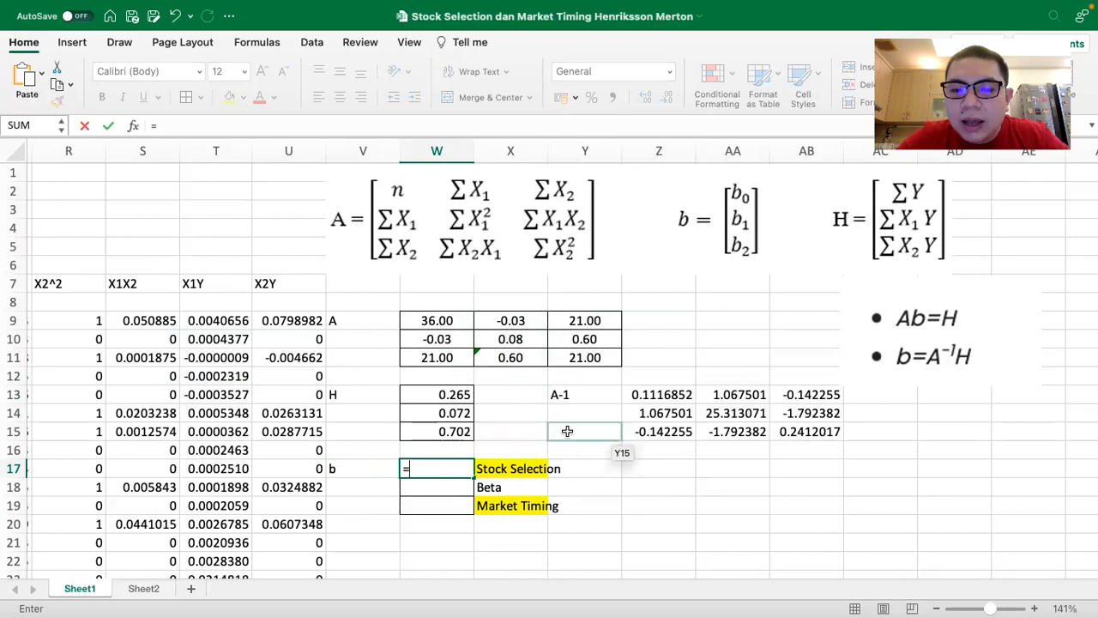
left_click(638, 396)
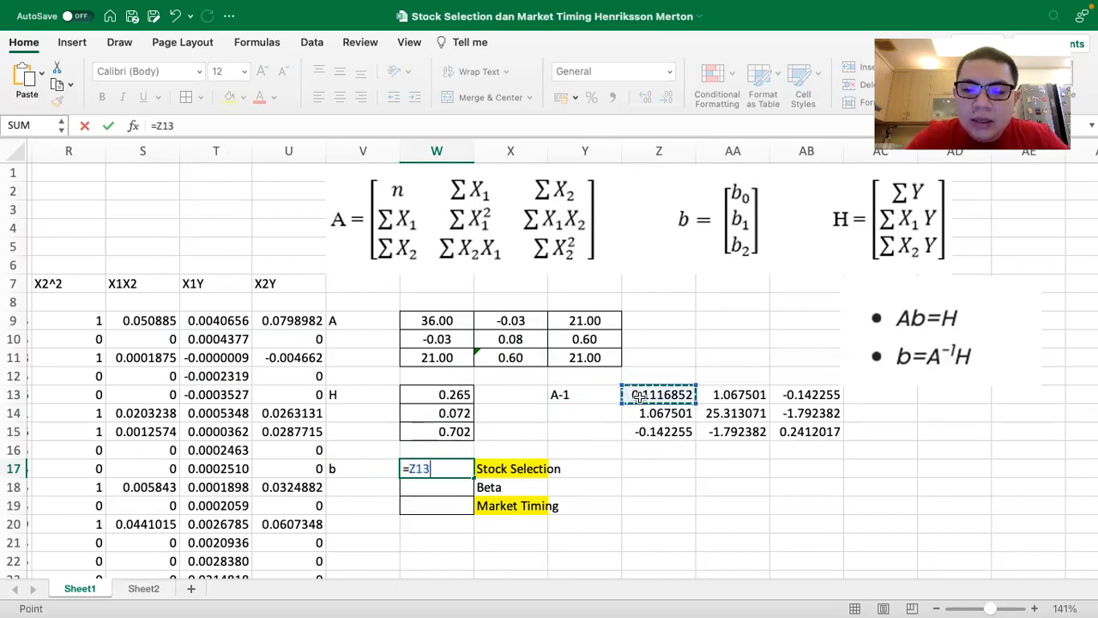
key("ctrl+8")
left_click(525, 271)
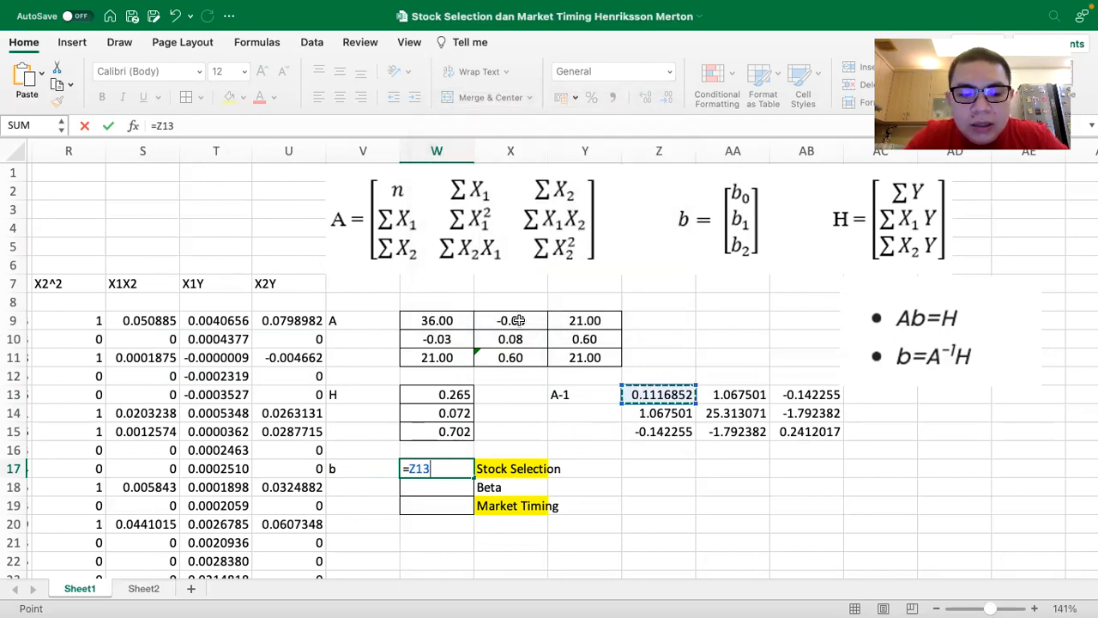
key("ctrl+8")
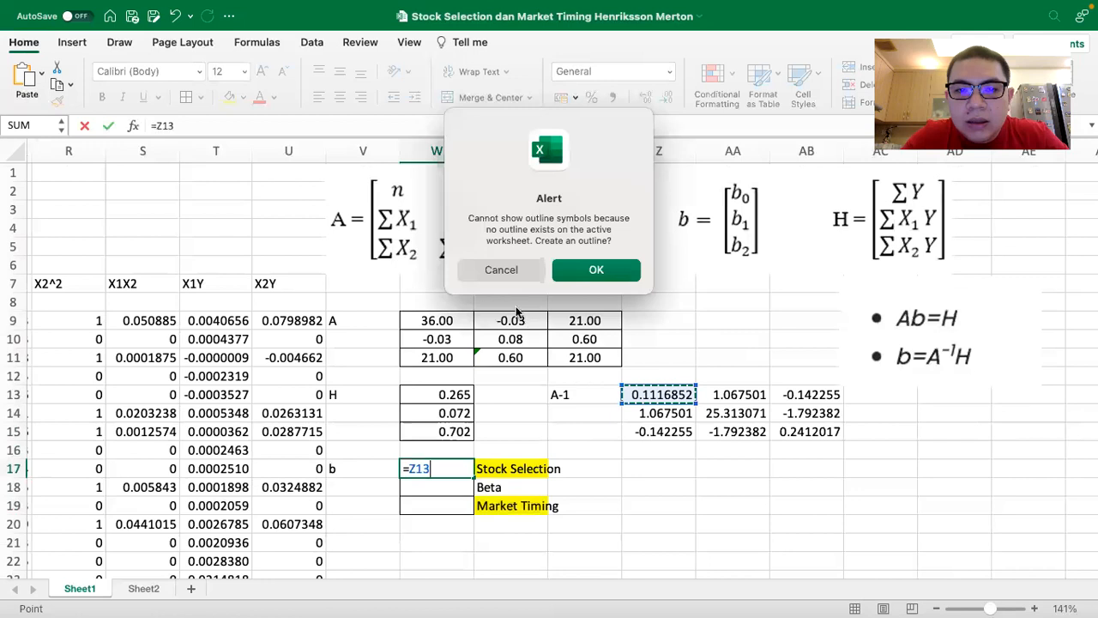
left_click(509, 276)
type("*")
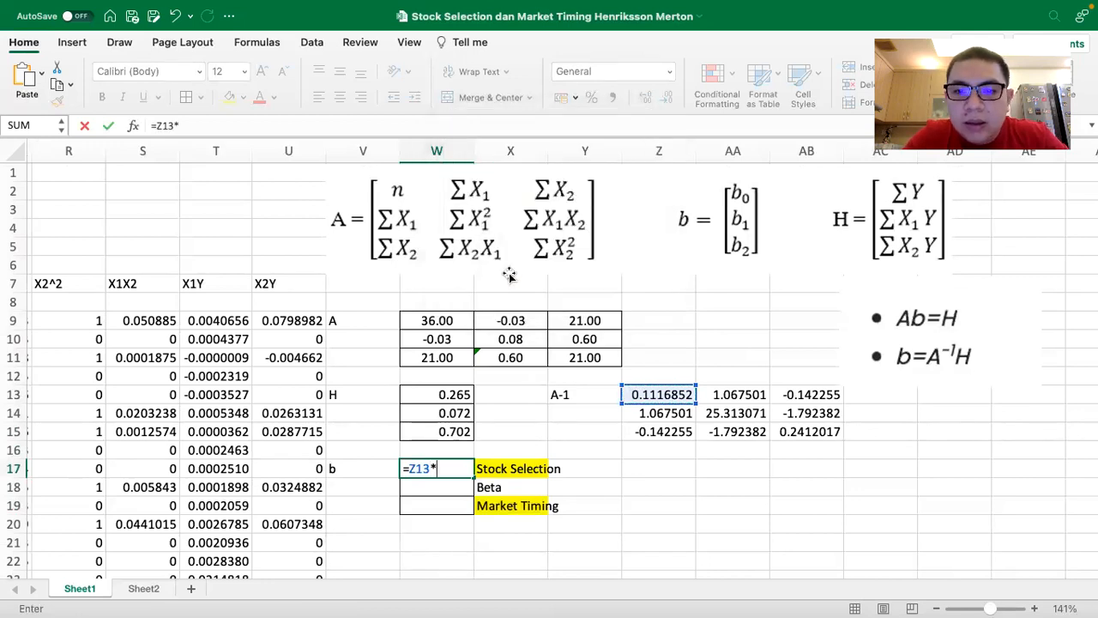
left_click(443, 395)
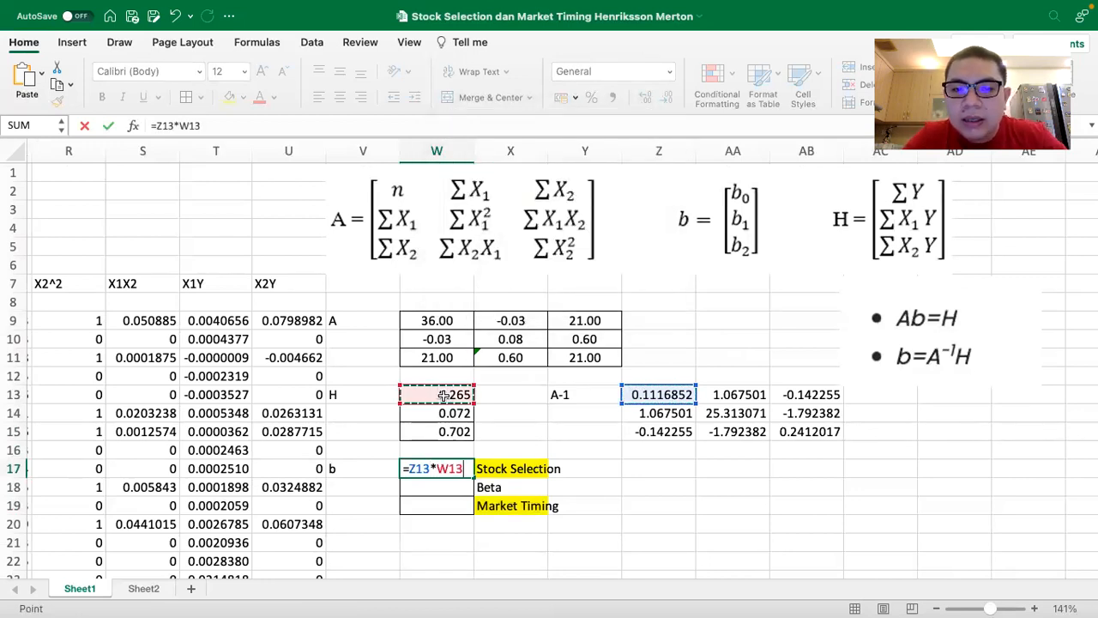
type("+")
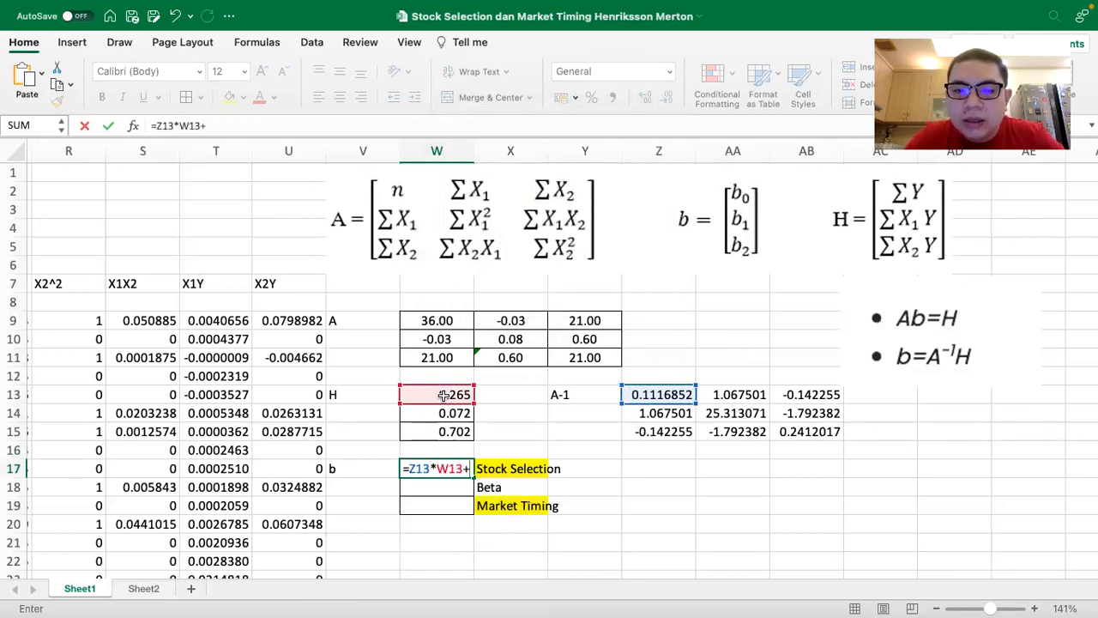
left_click(735, 394)
type("*")
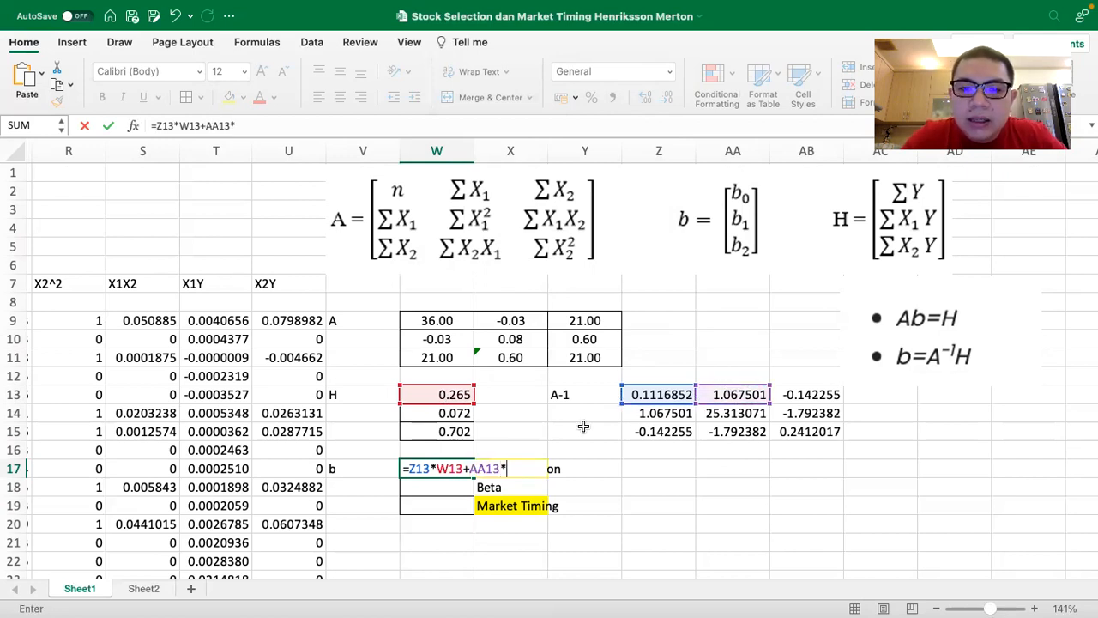
left_click(436, 413)
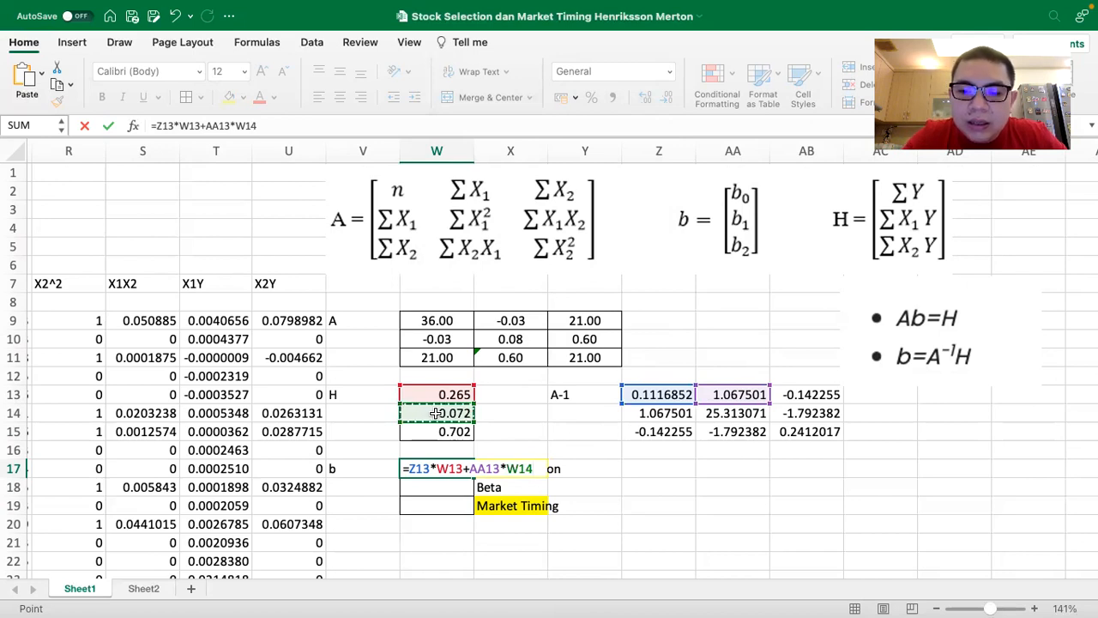
type("+")
left_click(806, 393)
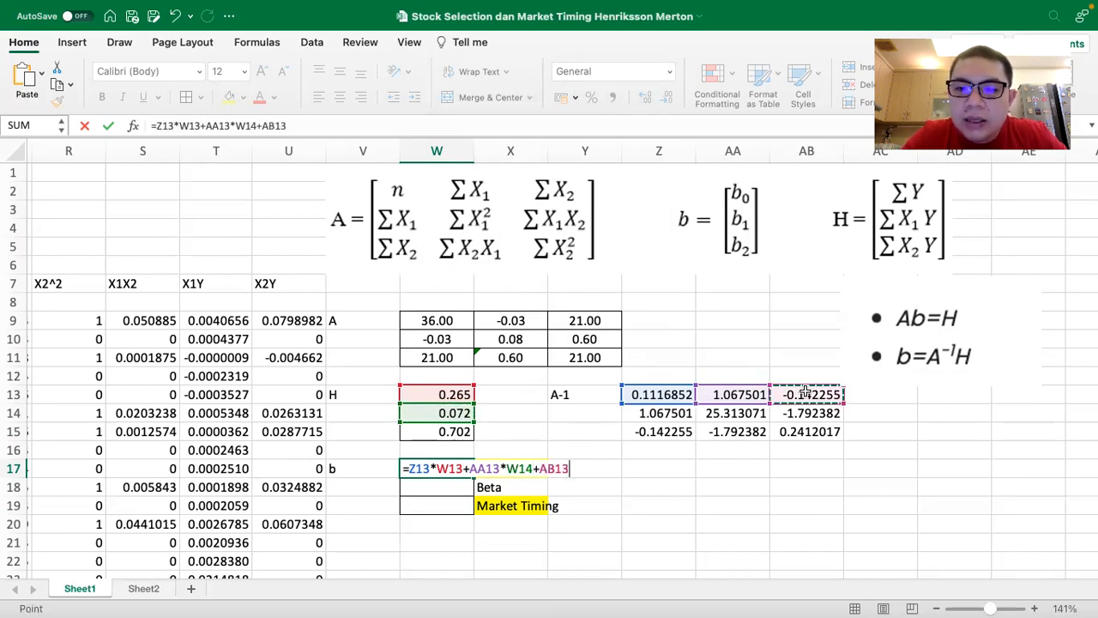
type("*")
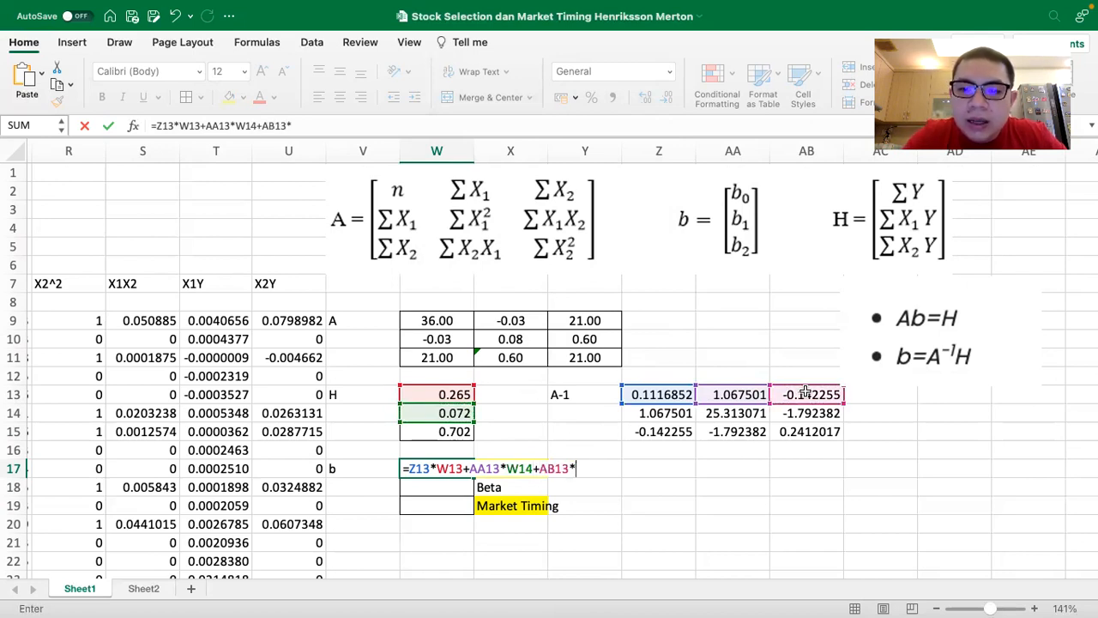
left_click(442, 434)
key("Return")
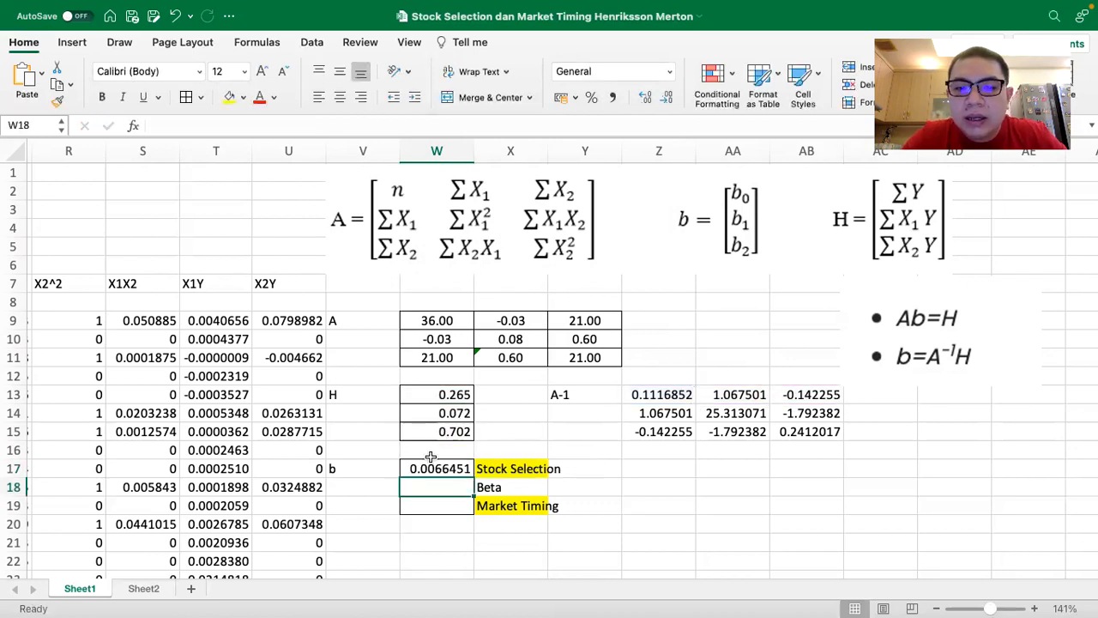
left_click(435, 467)
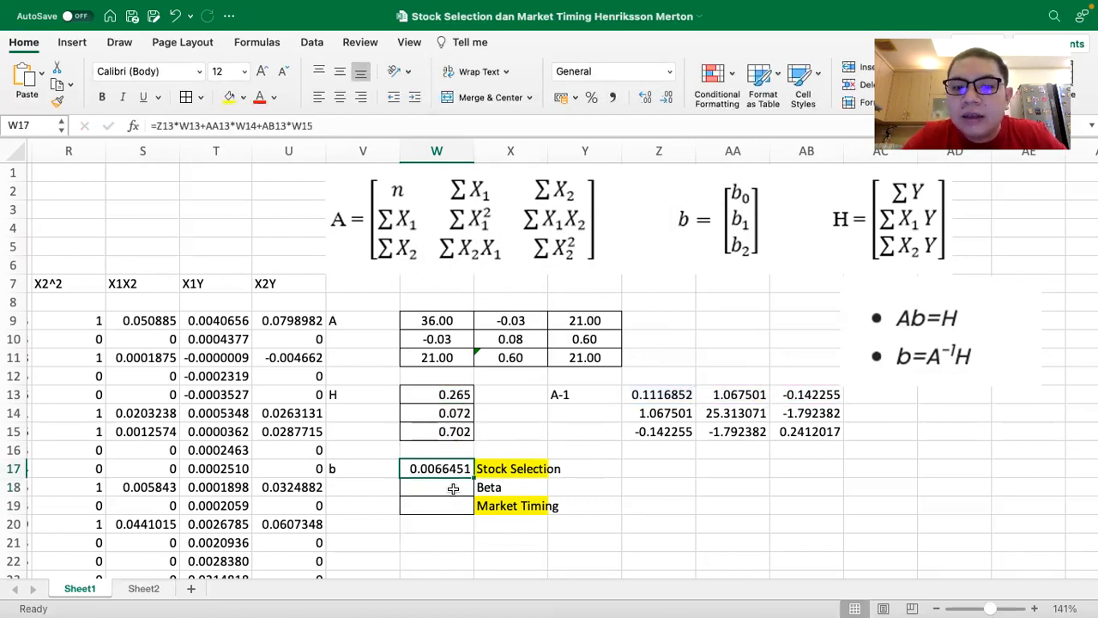
- Calculate the Beta coefficient in W18 with =Z14*W13+AA14*W14+AB14*W15
left_click(453, 488)
type("=")
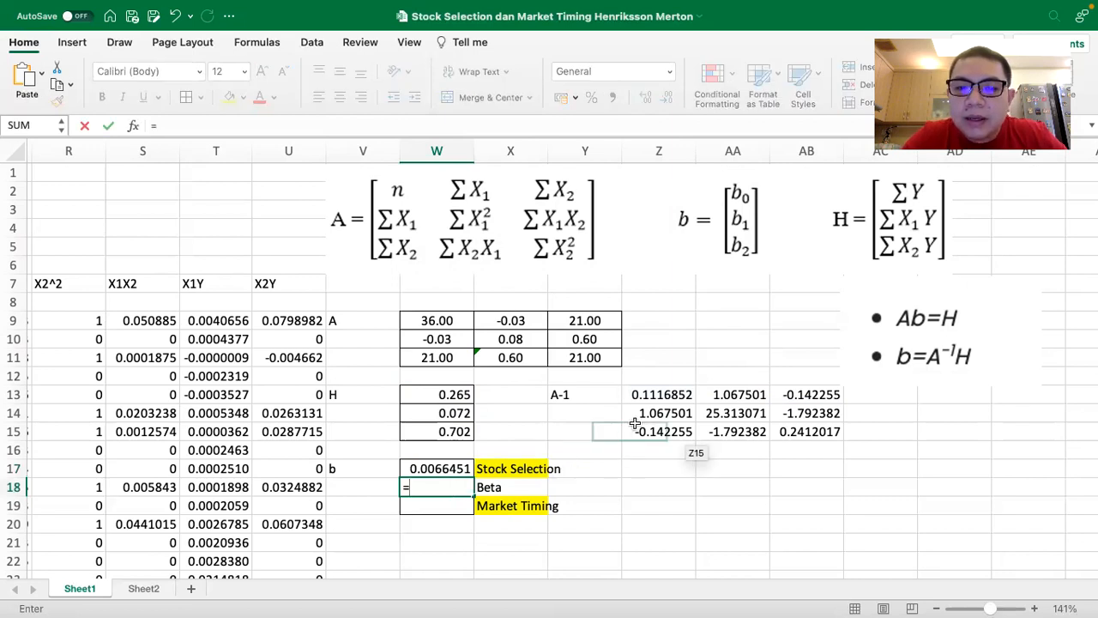
left_click(644, 416)
type("*")
left_click(442, 393)
type("+")
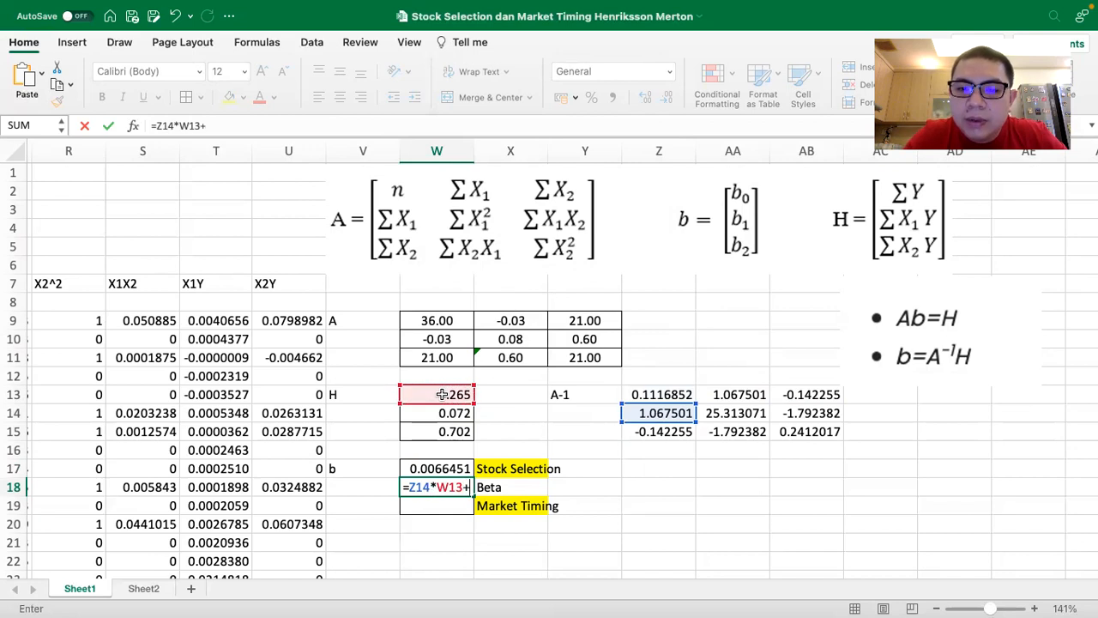
left_click(717, 411)
type("*")
left_click(455, 412)
type("+")
left_click(807, 413)
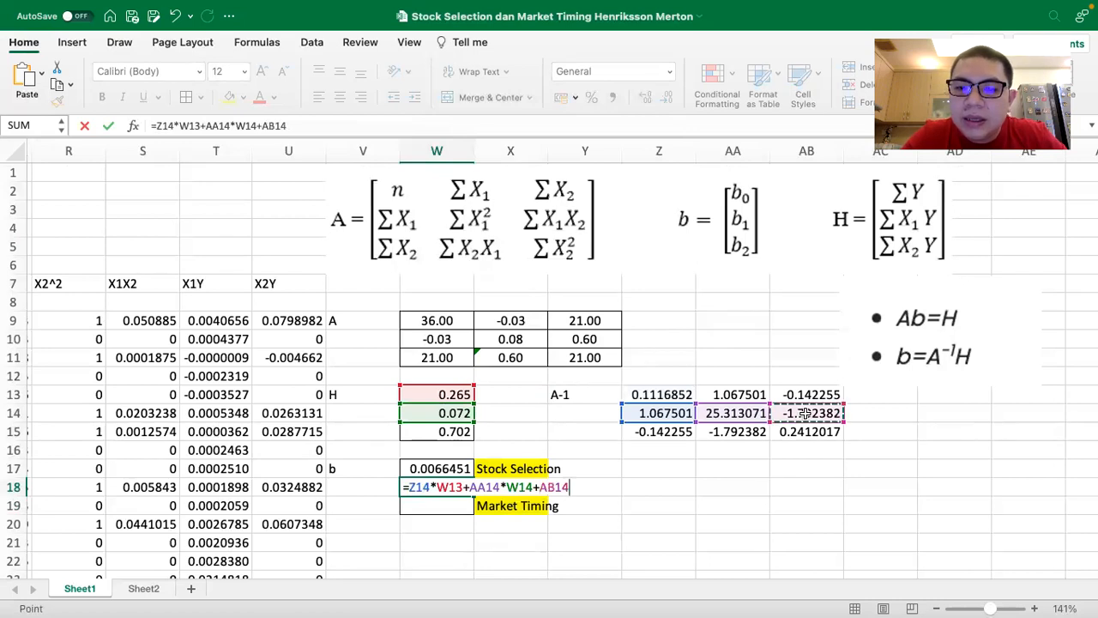
type("*")
left_click(446, 430)
key("Return")
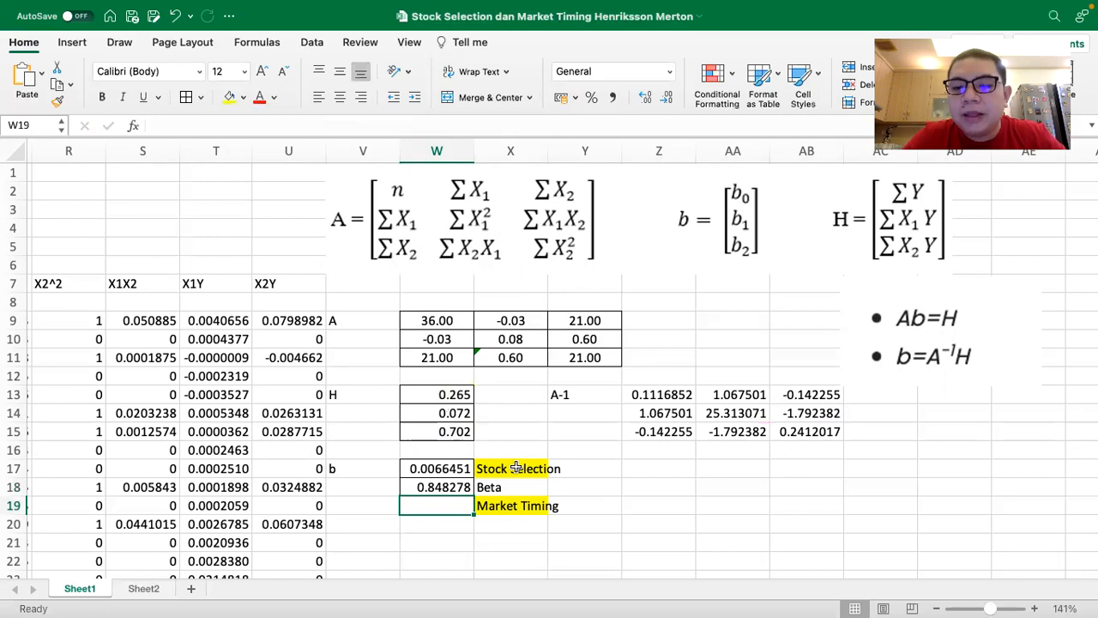
- Calculate the Market Timing coefficient in W19 with =Z15*W13+AA15*W14+AB15*W15
type("=")
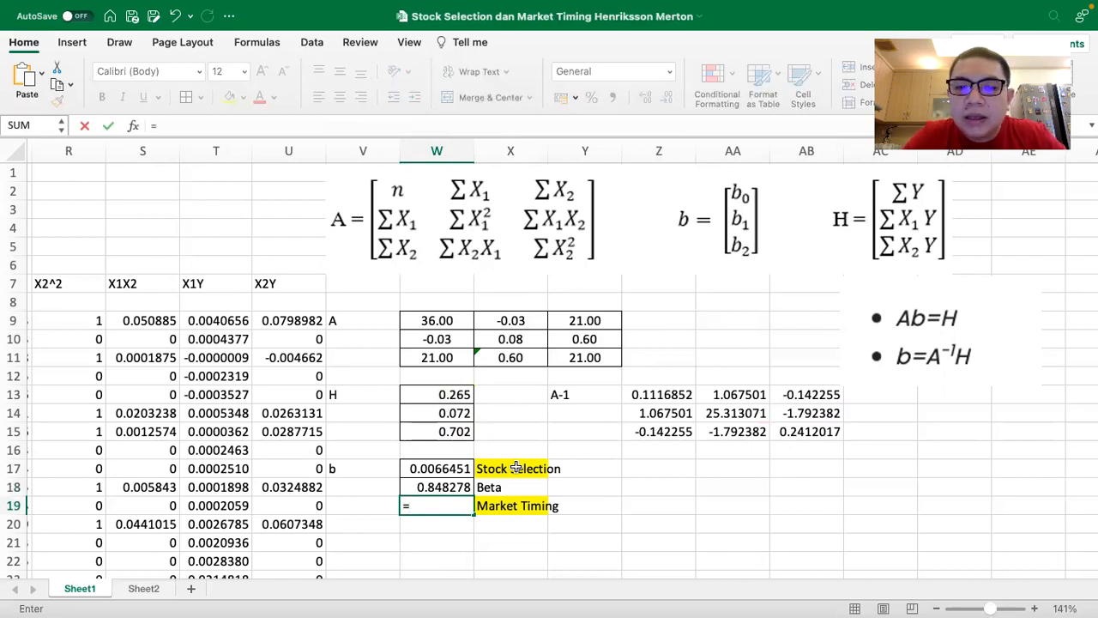
left_click(641, 432)
type("*")
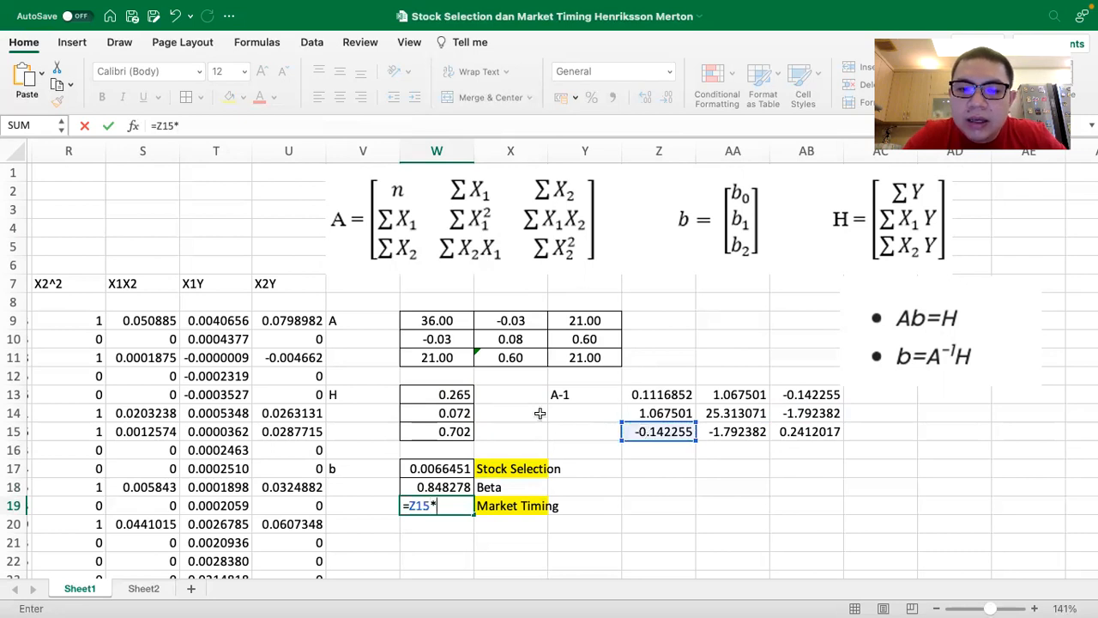
left_click(463, 393)
type("+")
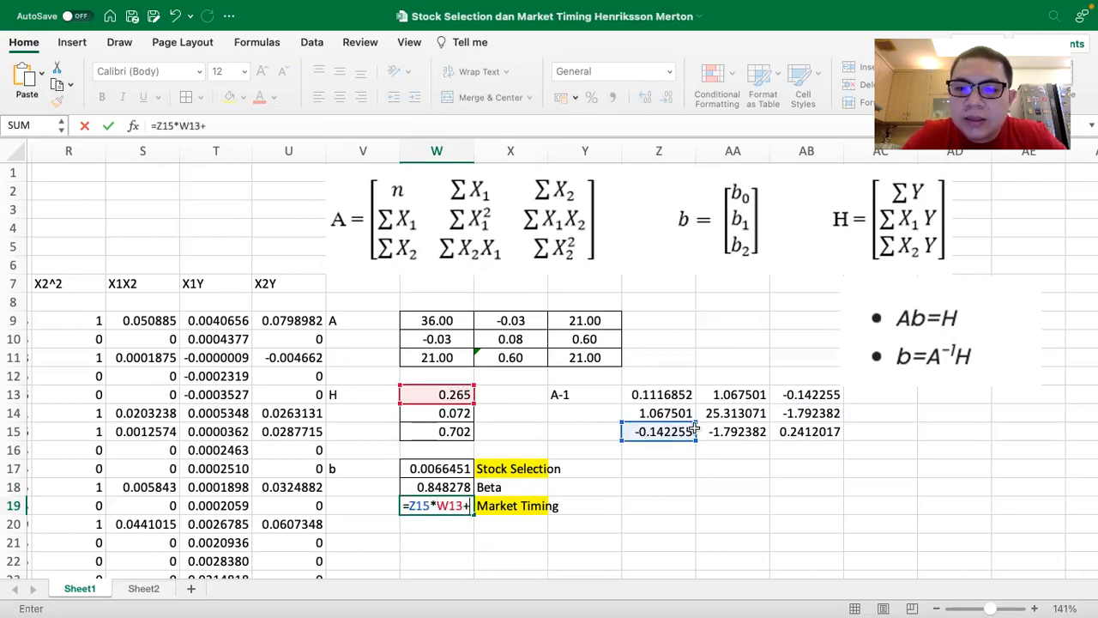
left_click(724, 431)
type("*")
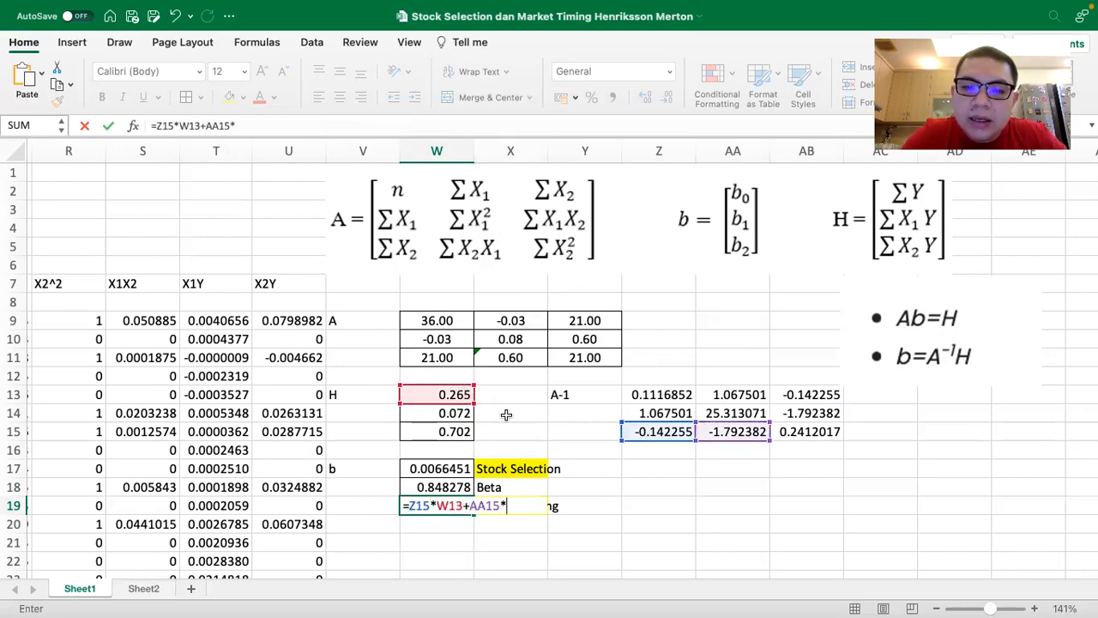
left_click(463, 412)
type("+")
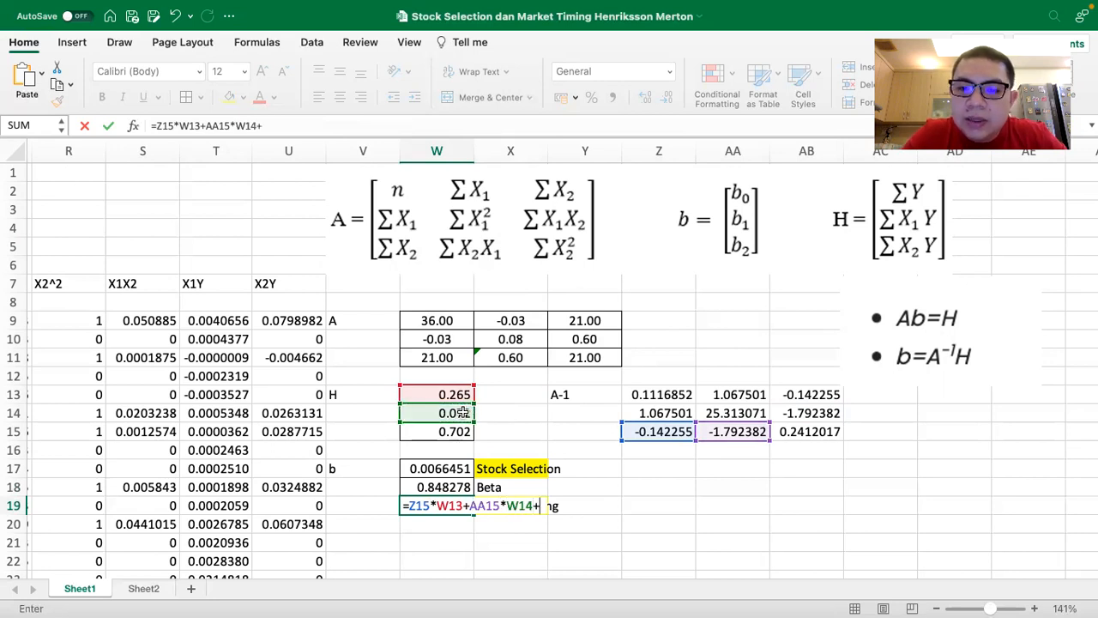
left_click(801, 431)
type("*")
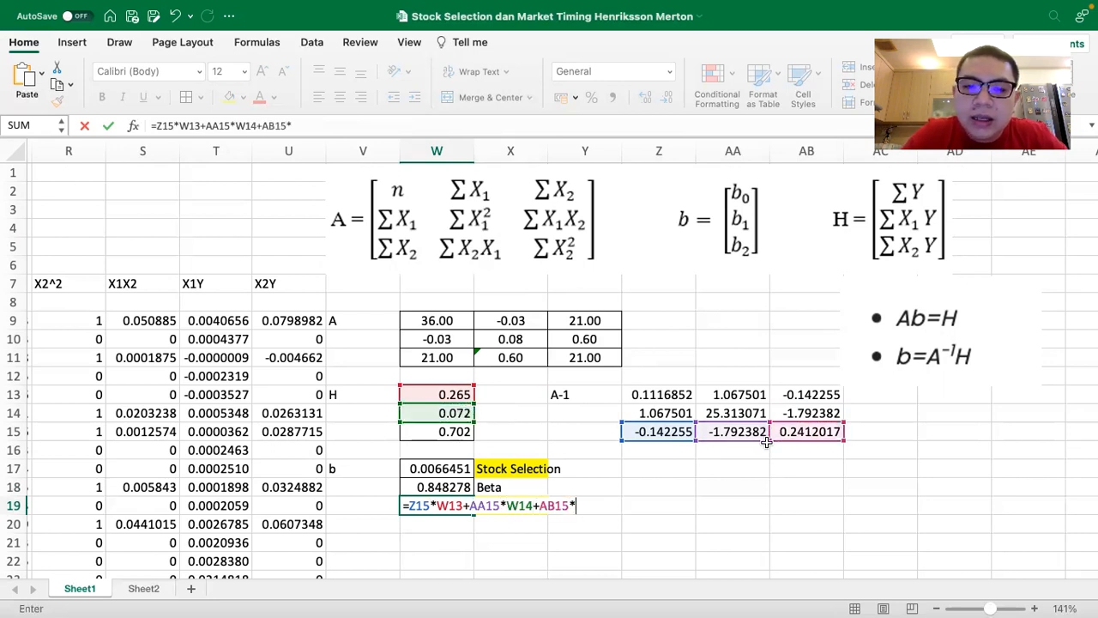
left_click(462, 432)
key("Return")
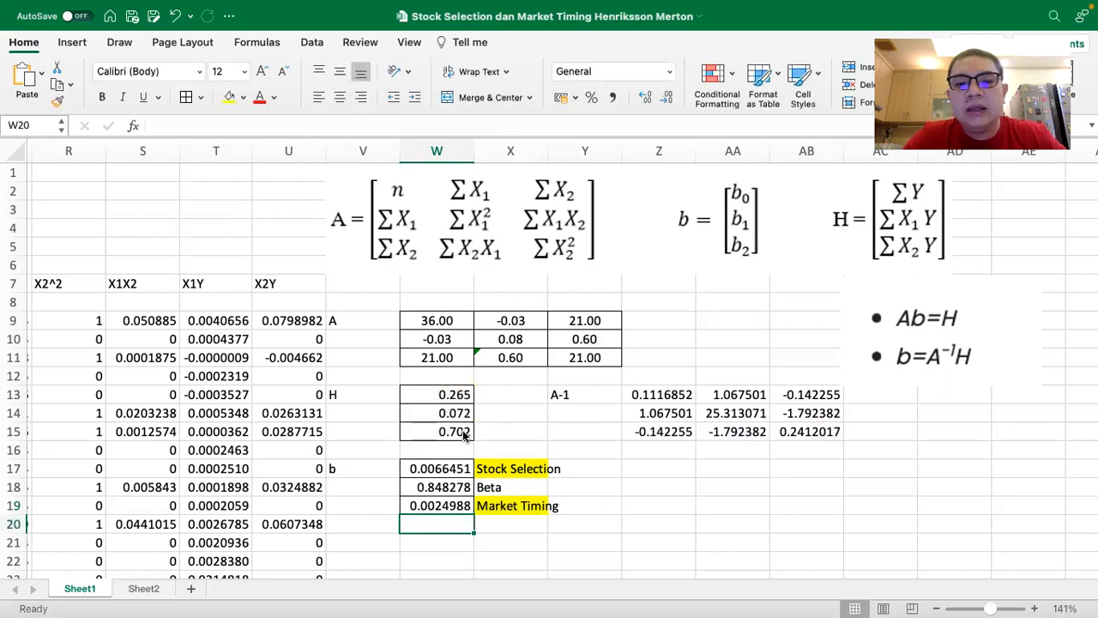
- Reduce the b coefficients in W17:W19 to five decimal places
left_click_drag(445, 468, 444, 503)
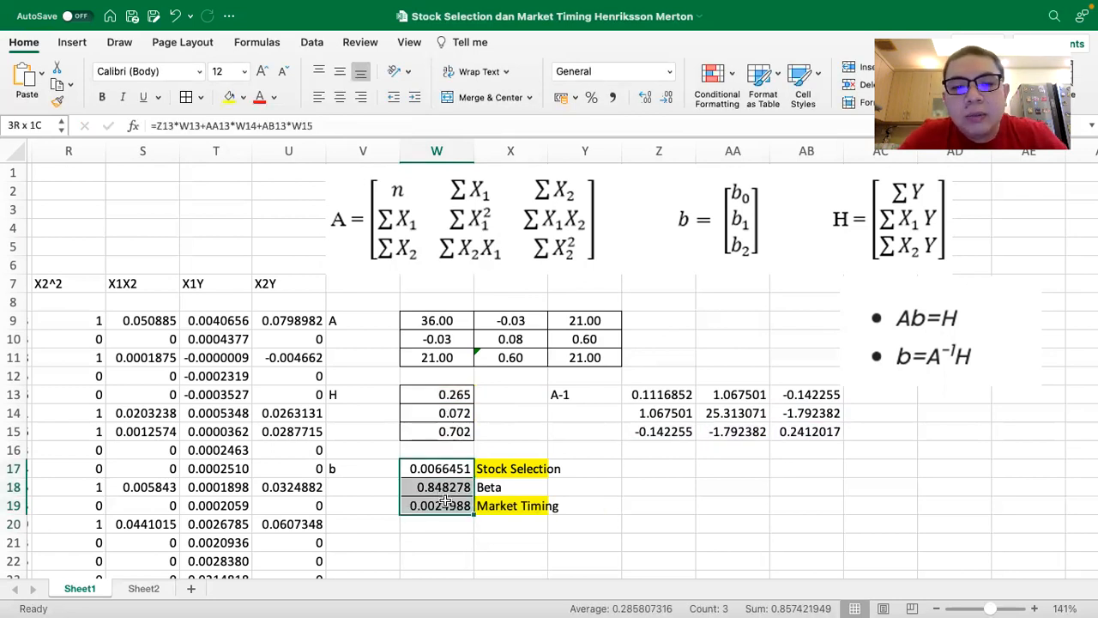
left_click(667, 97)
left_click(667, 97)
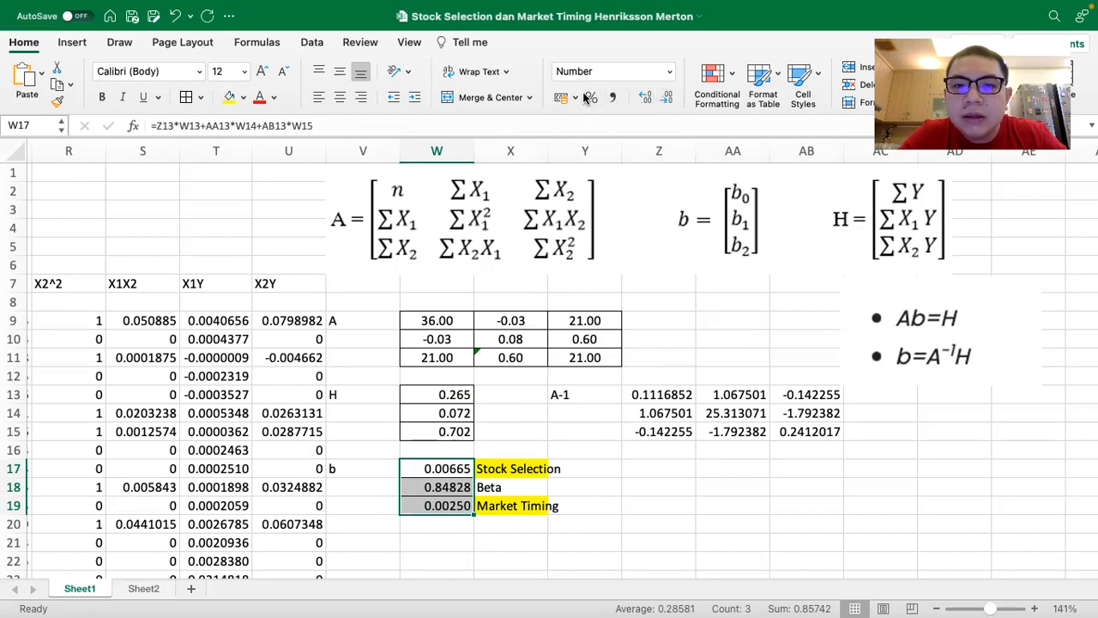
- Format the Stock Selection coefficient in W17 as a percentage
left_click(483, 467)
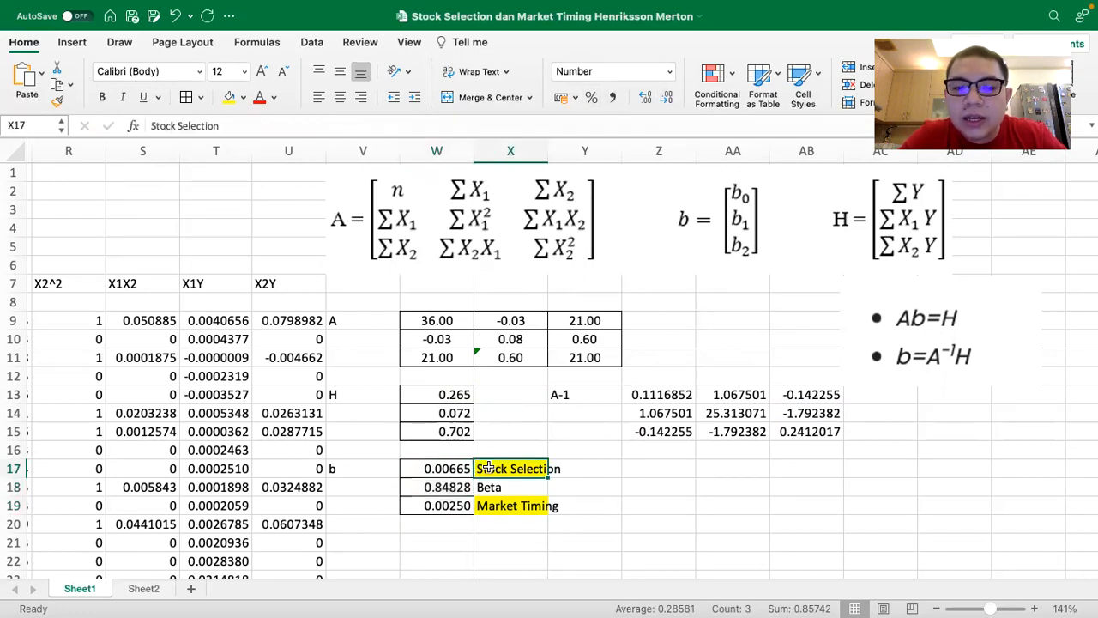
left_click(441, 467)
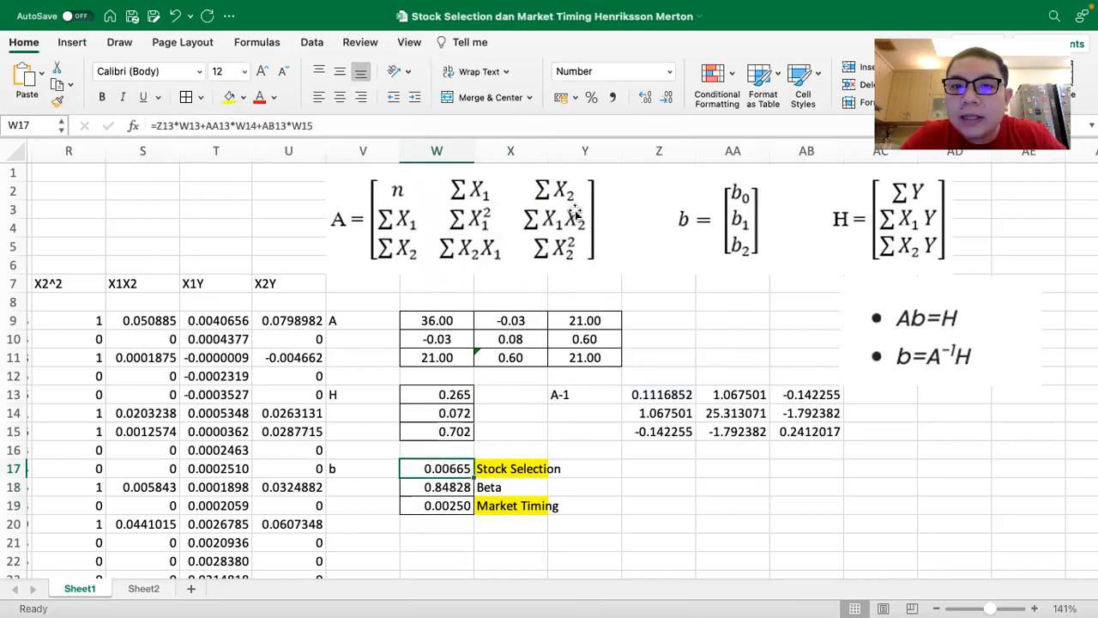
left_click(590, 98)
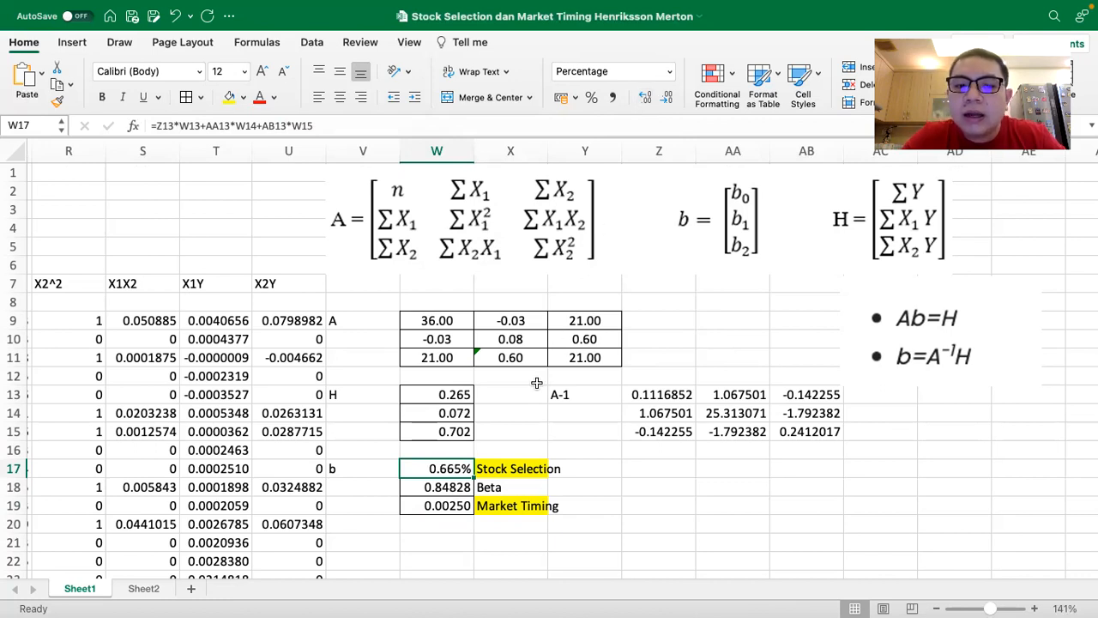
left_click(447, 487)
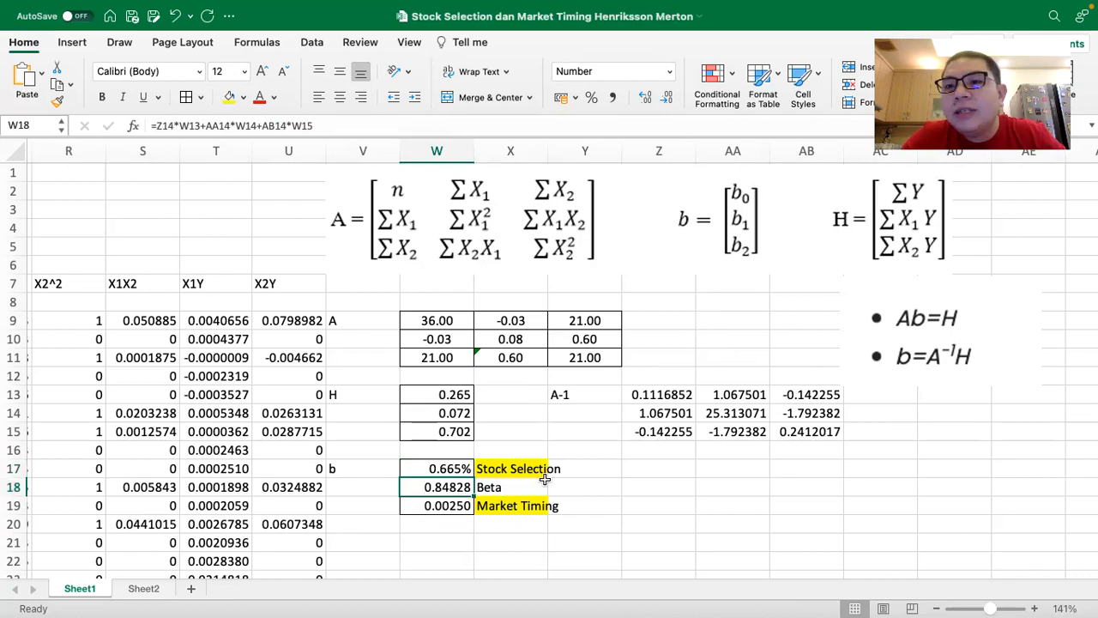
left_click(494, 506)
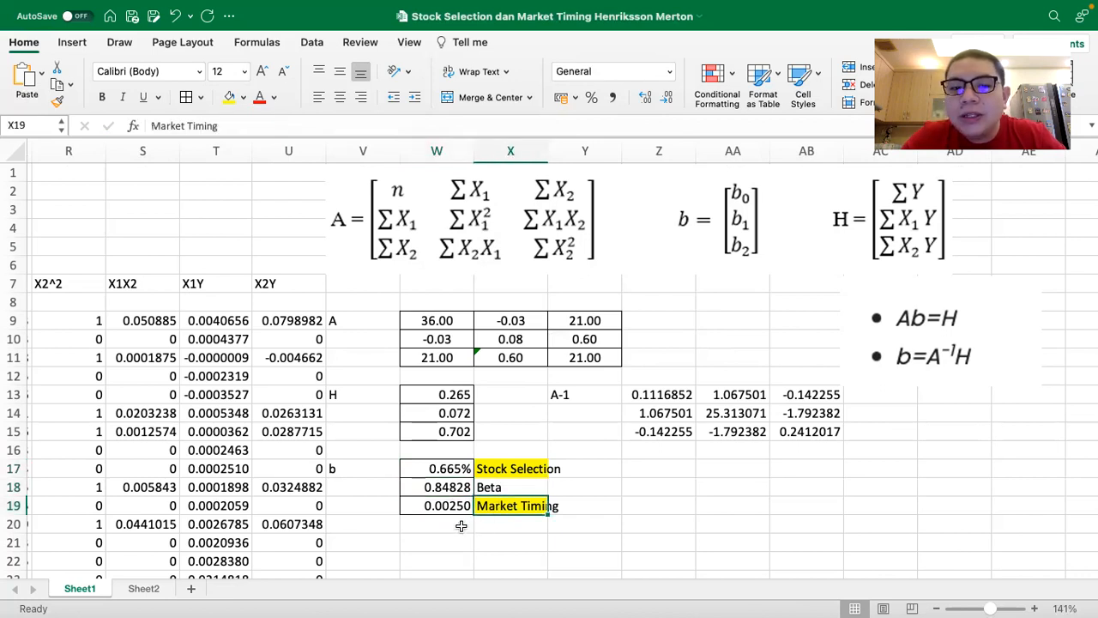
left_click(459, 508)
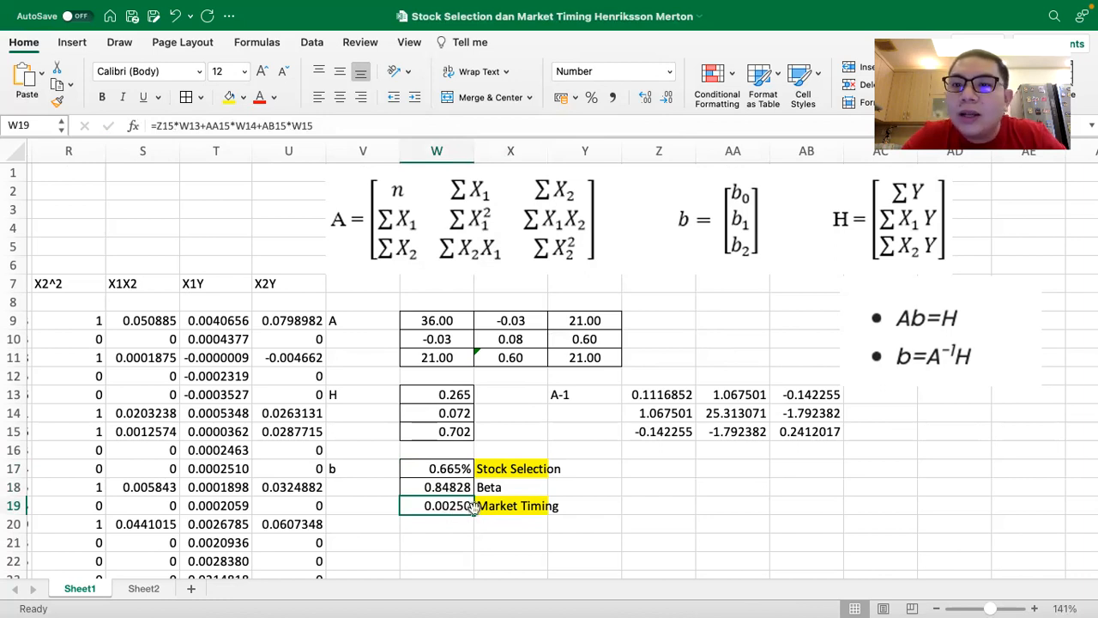
scroll(504, 444, "down", 1)
scroll(504, 444, "left", 1)
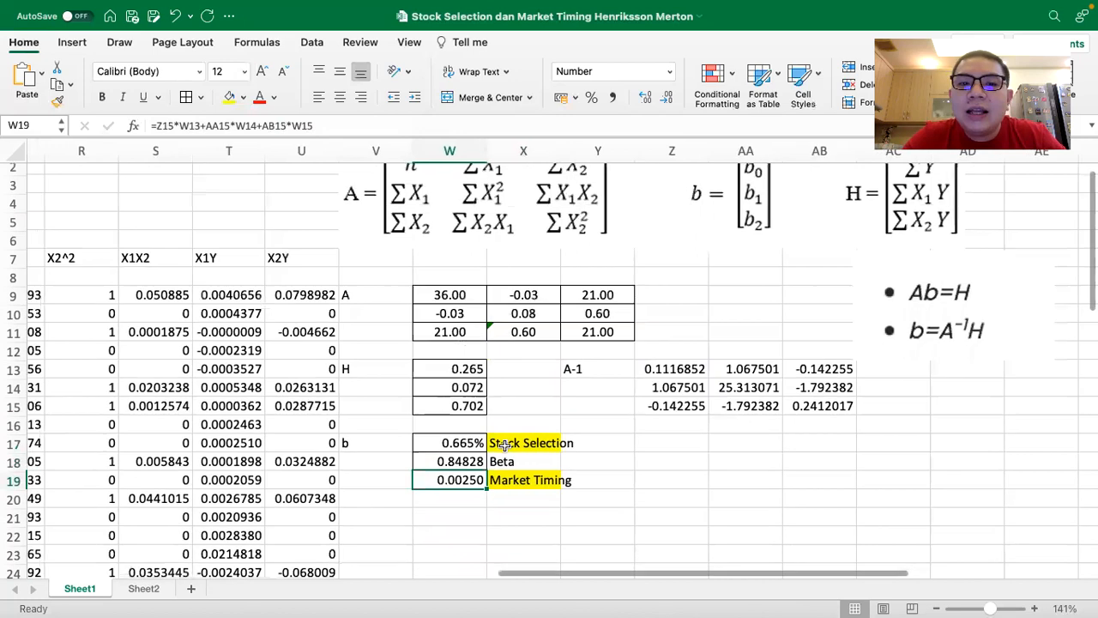
scroll(504, 443, "left", 1)
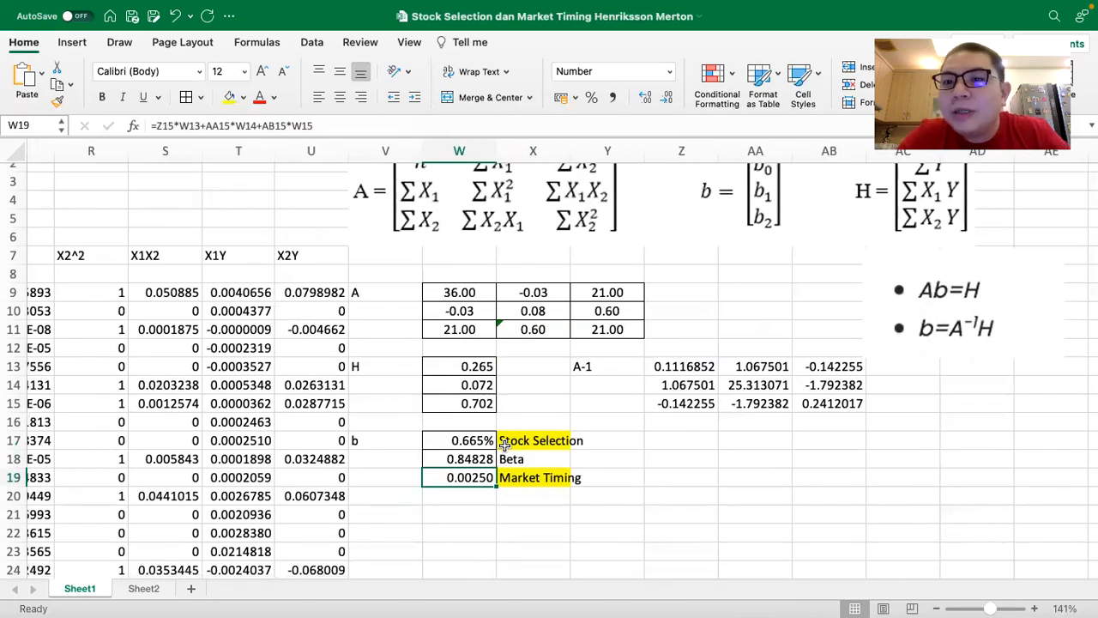
- Check in the add-ins list that the Analysis ToolPak is enabled
scroll(504, 443, "up", 1)
scroll(504, 443, "right", 1)
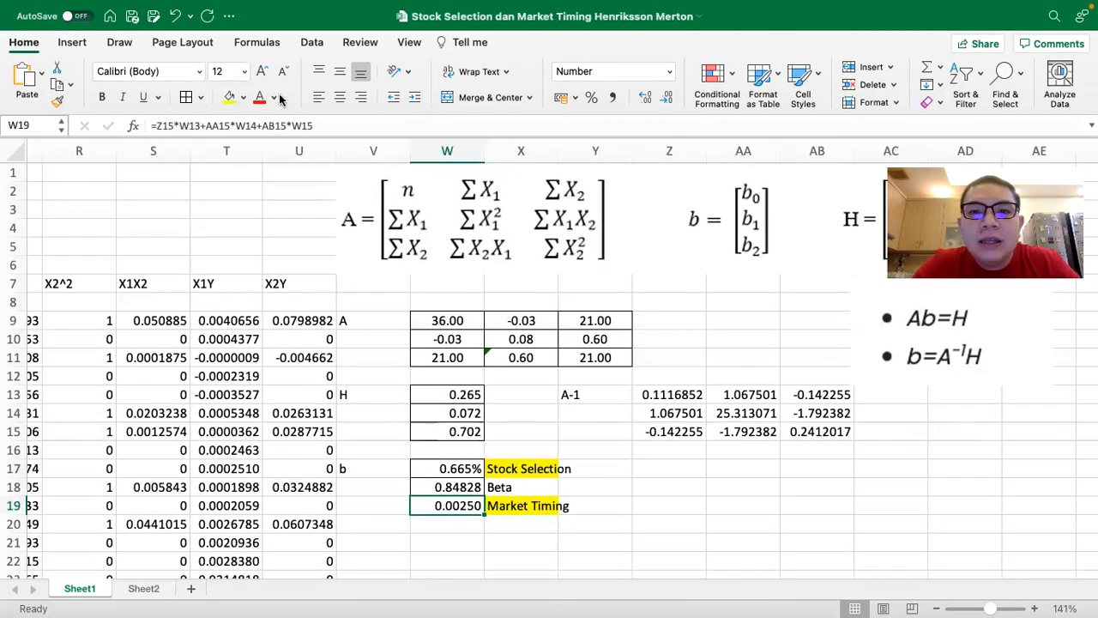
left_click(1061, 77)
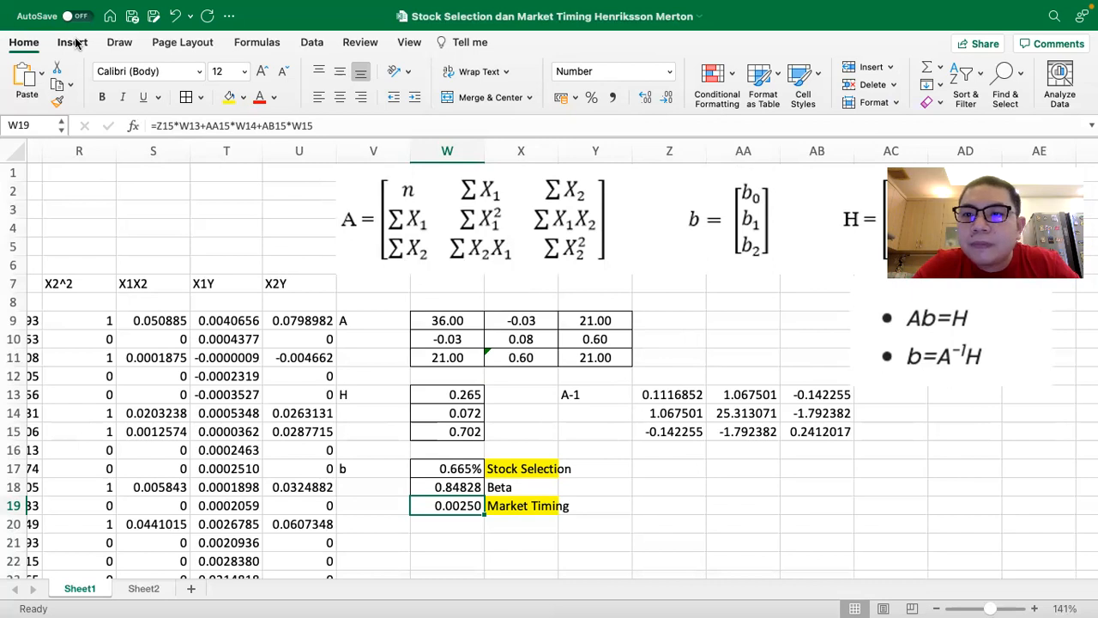
left_click(74, 43)
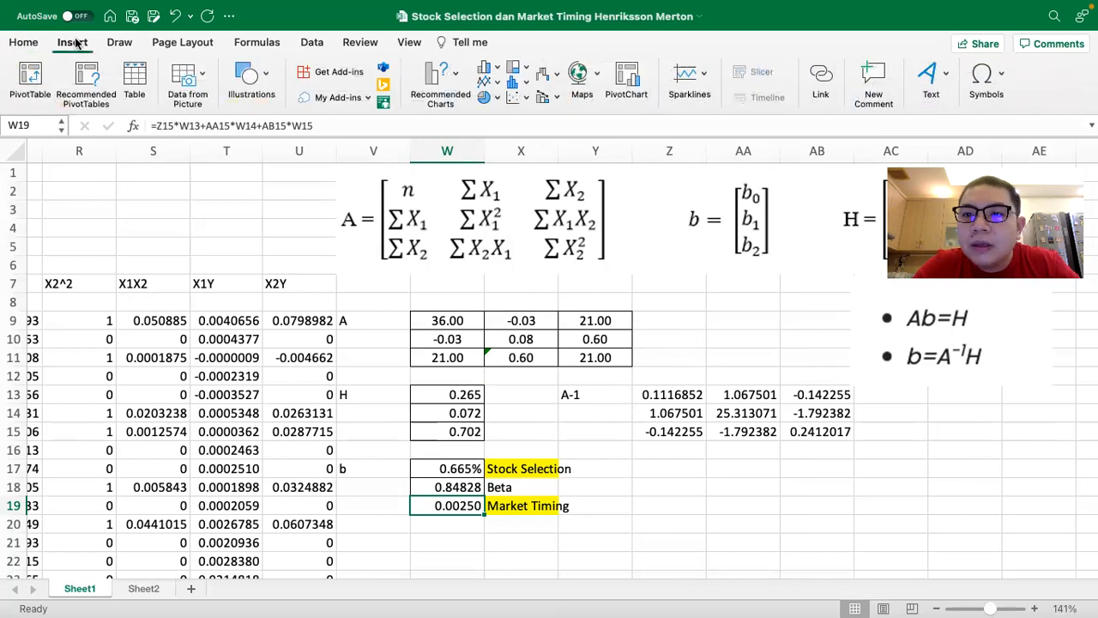
left_click(120, 43)
left_click(240, 43)
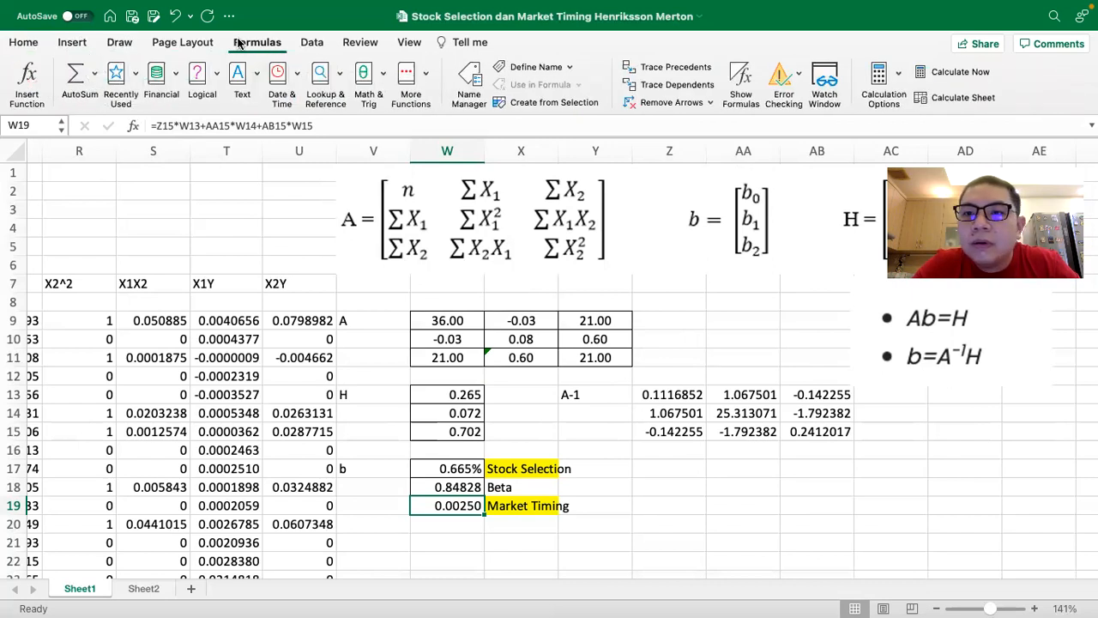
left_click(307, 43)
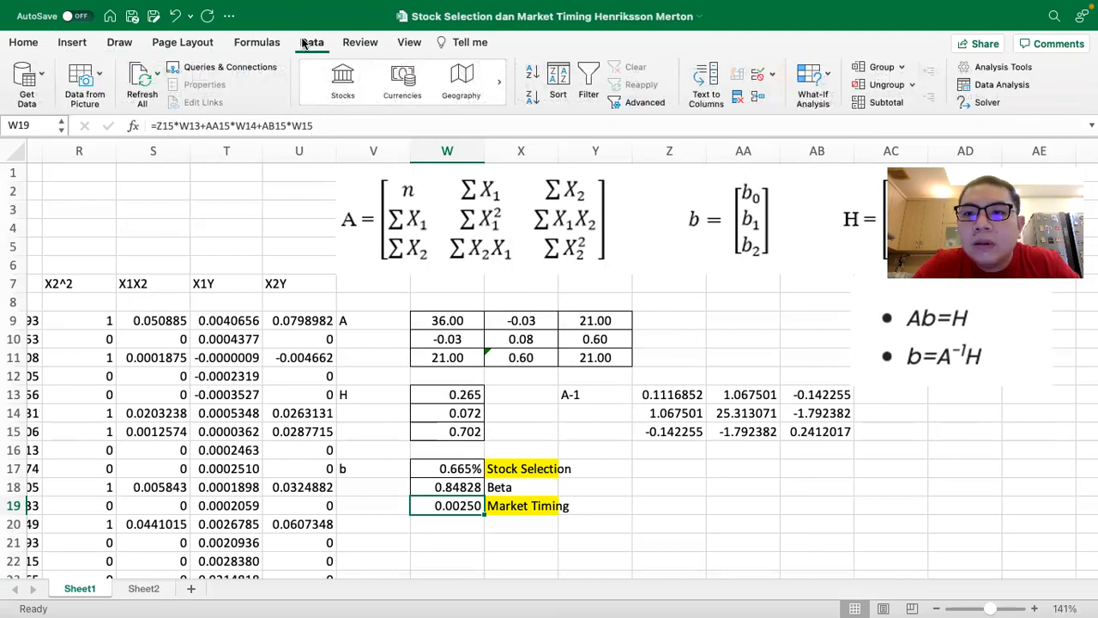
left_click(985, 68)
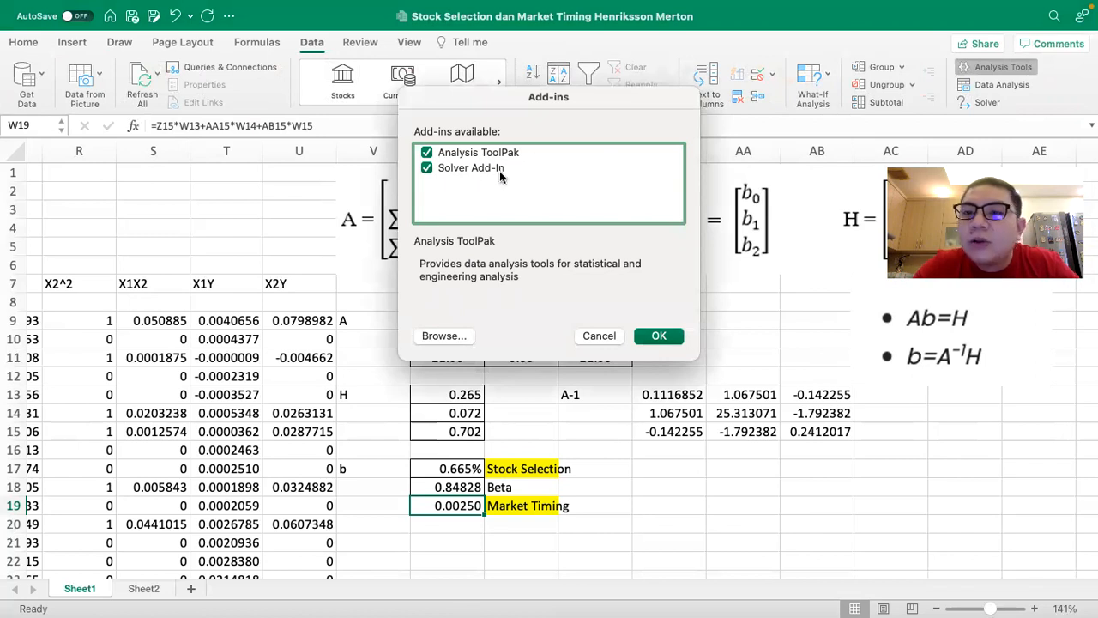
left_click(657, 335)
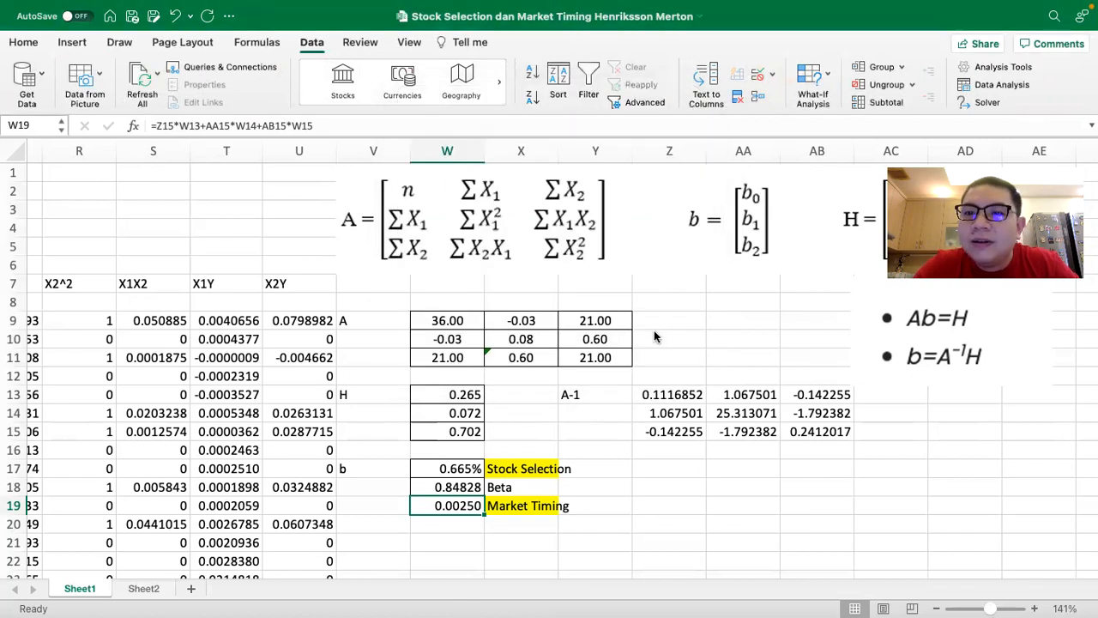
- Start a Regression data analysis and set its Y input range to the BBCA Y values in $N$9:$N$44
left_click(1002, 84)
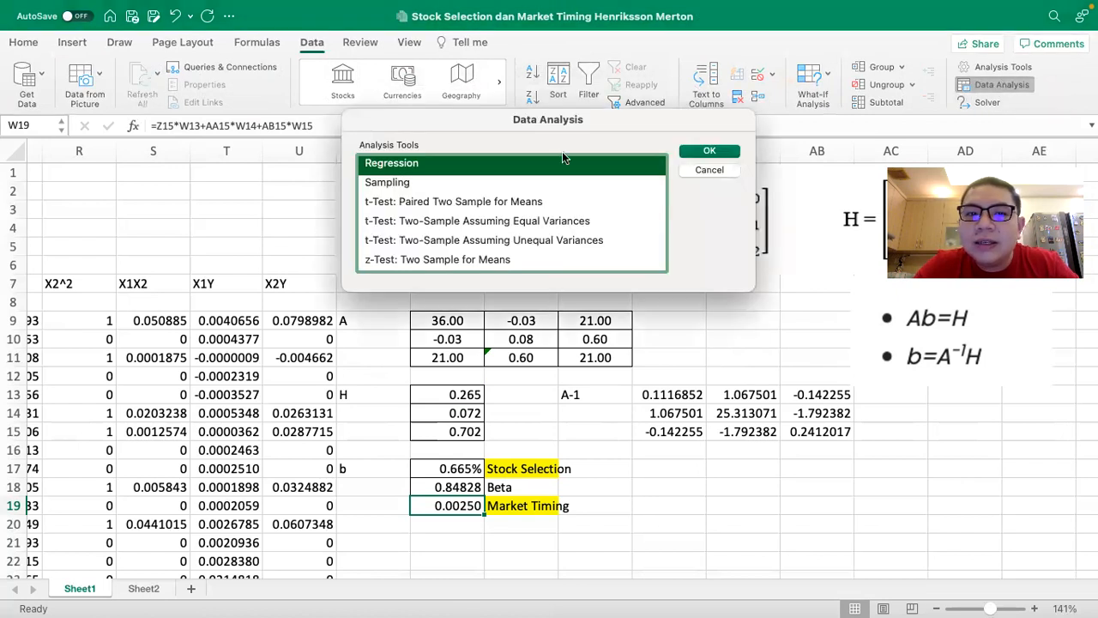
left_click(708, 151)
left_click(642, 119)
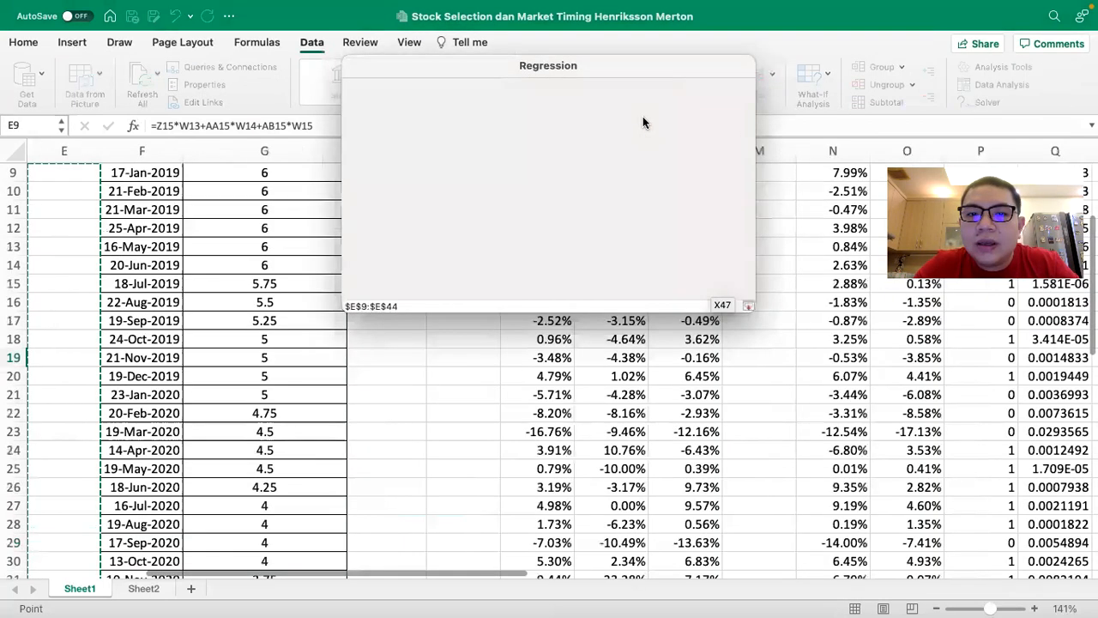
scroll(550, 176, "up", 4)
scroll(551, 178, "right", 2)
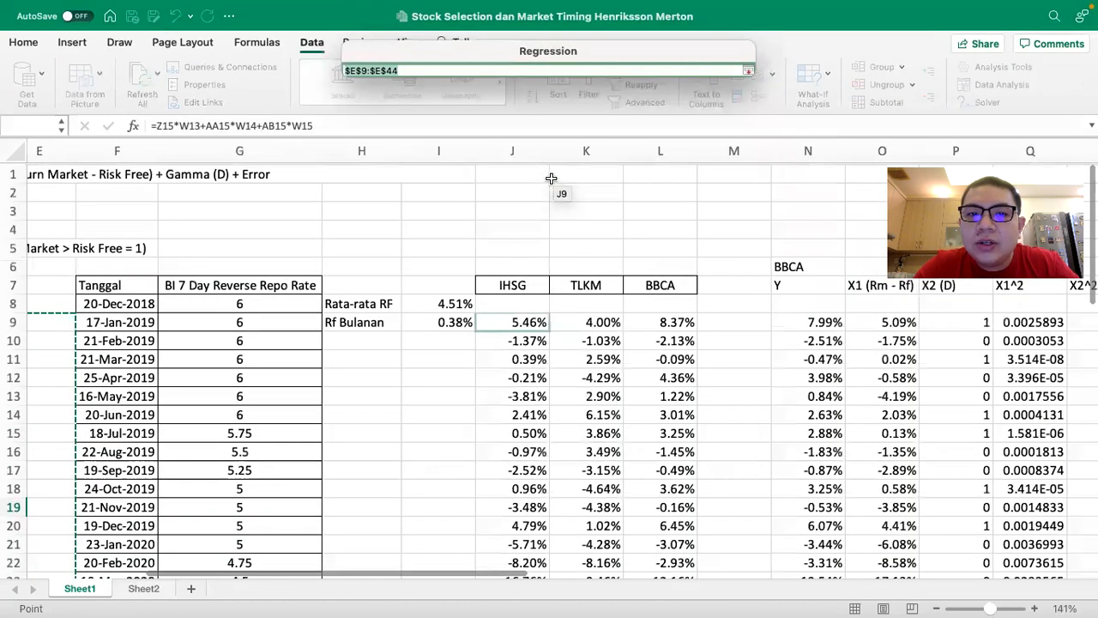
scroll(533, 320, "right", 4)
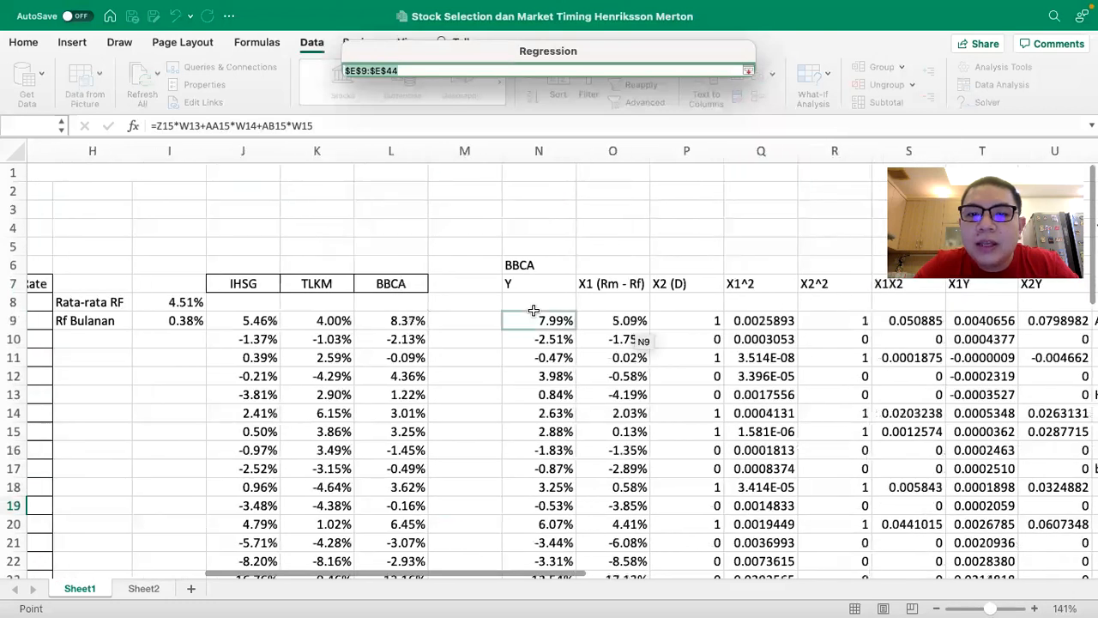
left_click_drag(534, 320, 538, 522)
scroll(555, 397, "up", 4)
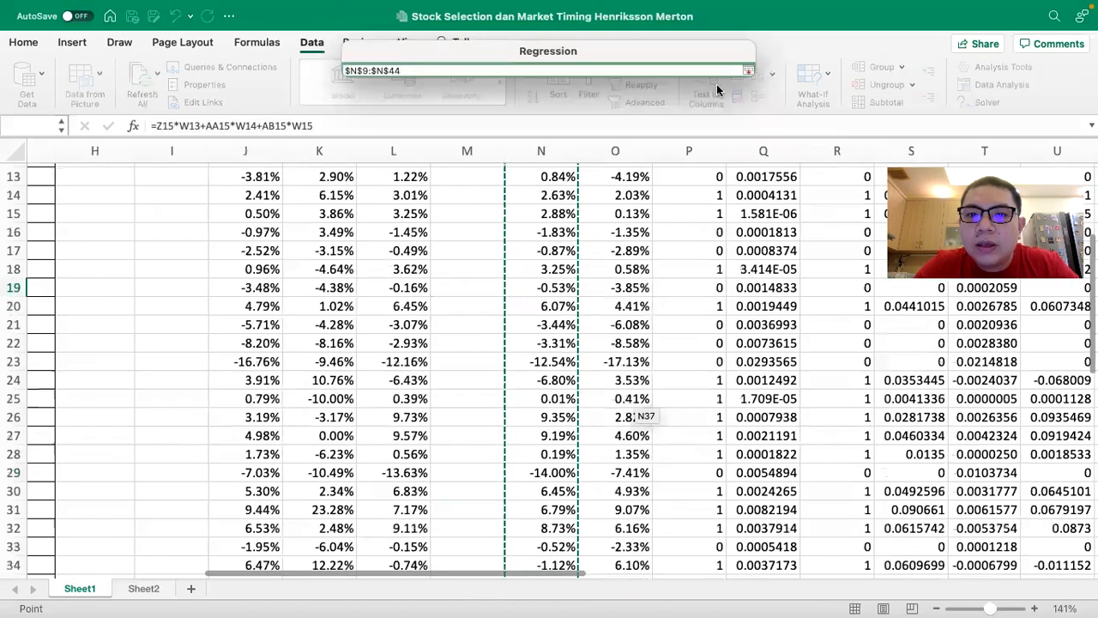
left_click(748, 70)
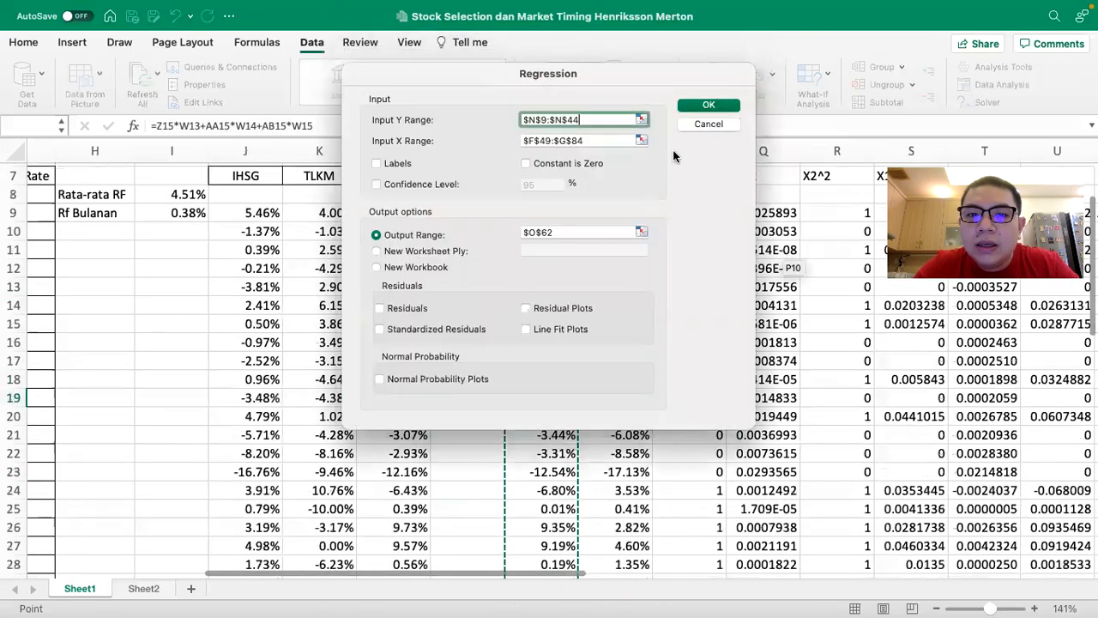
- Set the regression's X input range to the X1 and X2 columns, $O$9:$P$44
left_click(641, 140)
scroll(569, 233, "up", 5)
scroll(568, 233, "up", 10)
scroll(568, 233, "right", 2)
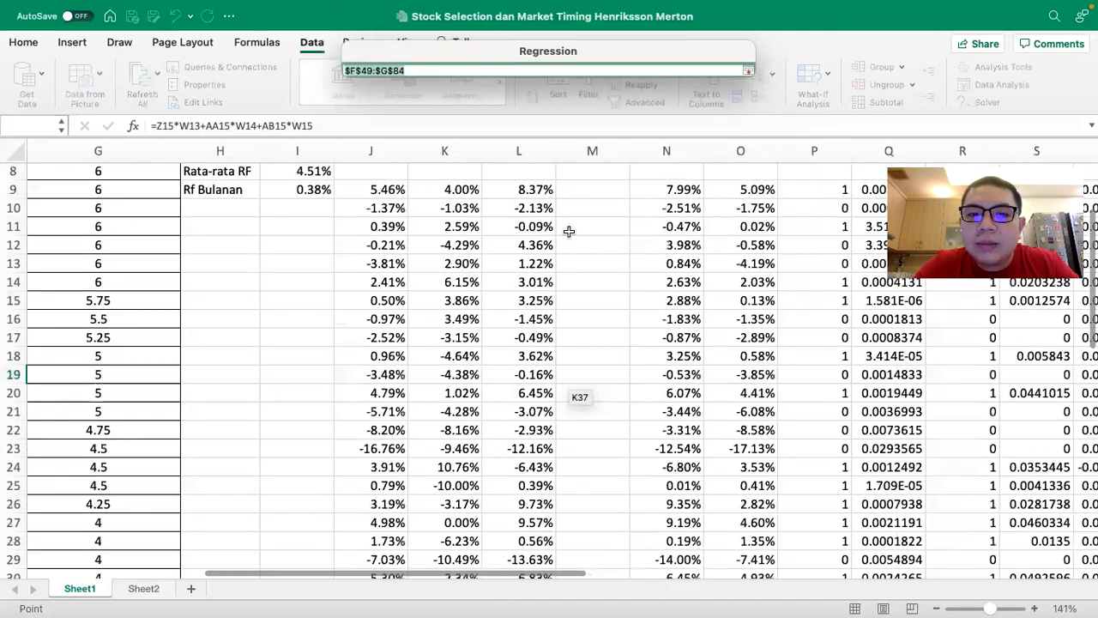
scroll(569, 232, "up", 3)
scroll(568, 232, "right", 3)
left_click_drag(464, 275, 536, 520)
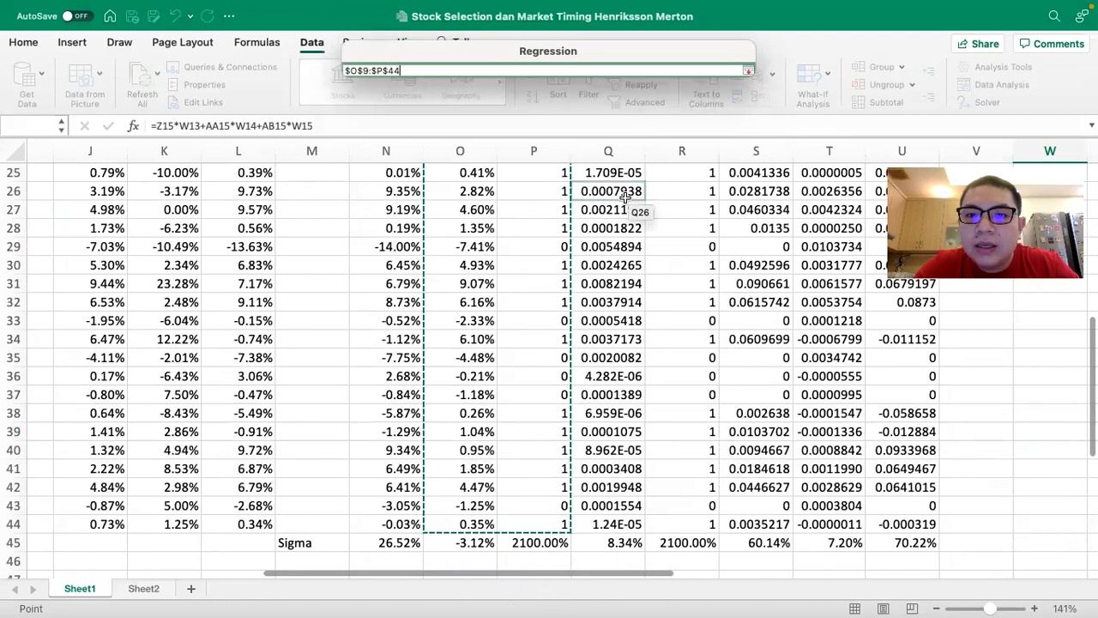
left_click(747, 71)
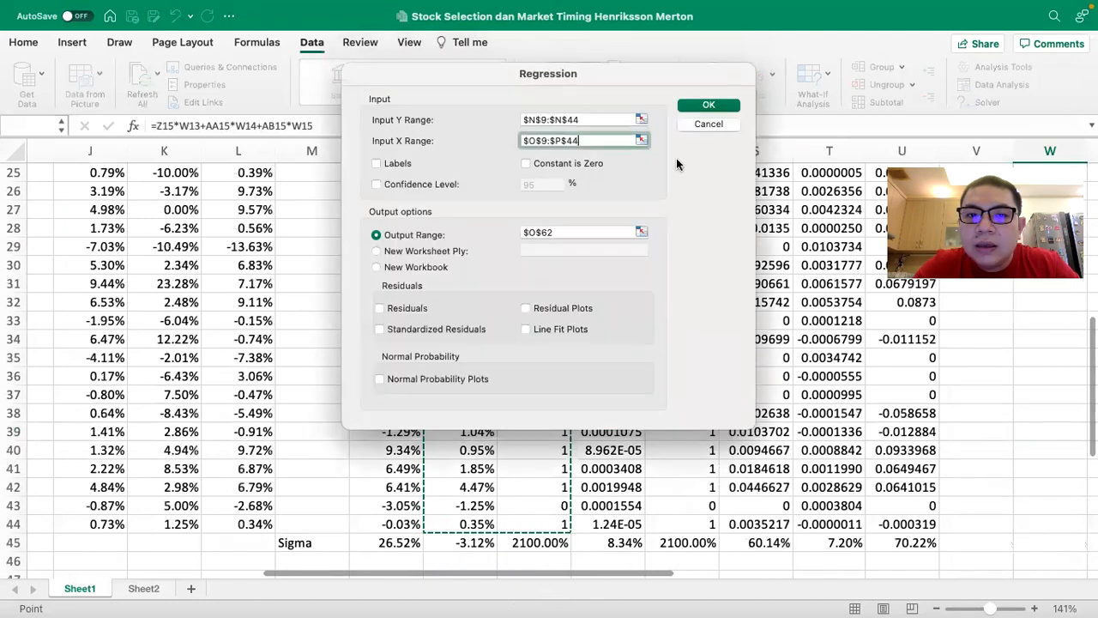
- Set the regression's output range to $W$22 below the b coefficients and run the analysis
left_click(640, 232)
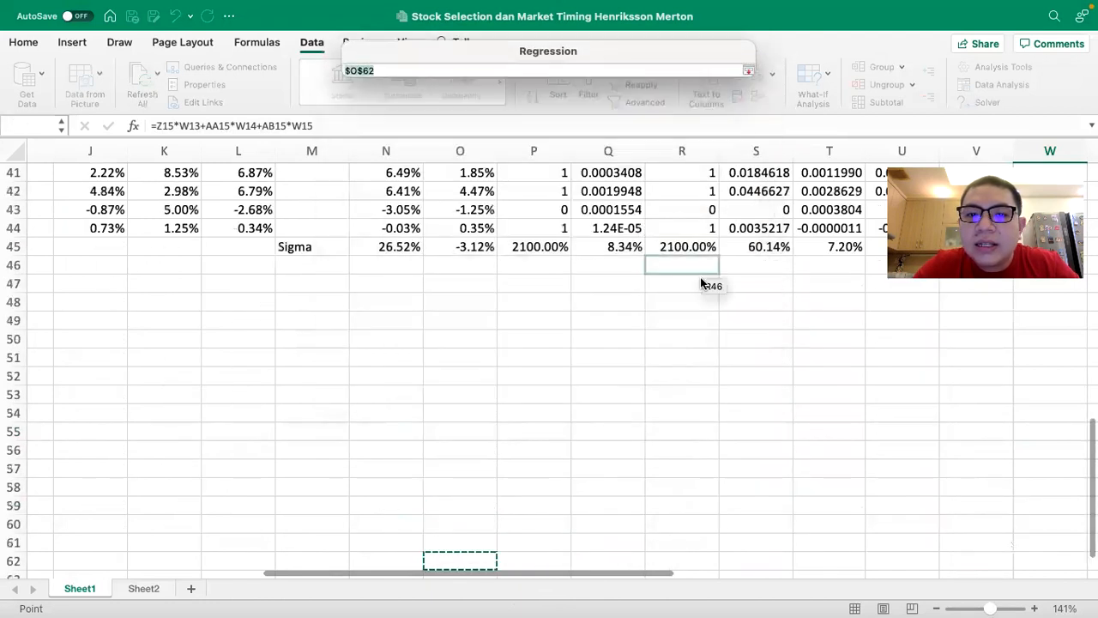
scroll(700, 283, "up", 10)
scroll(700, 283, "down", 5)
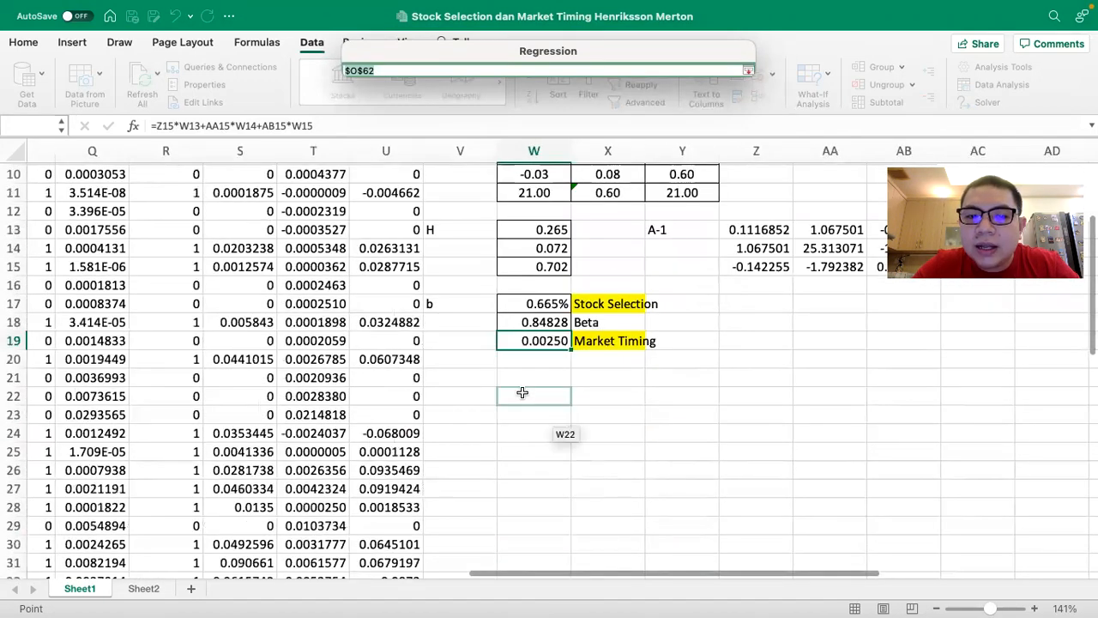
left_click(522, 392)
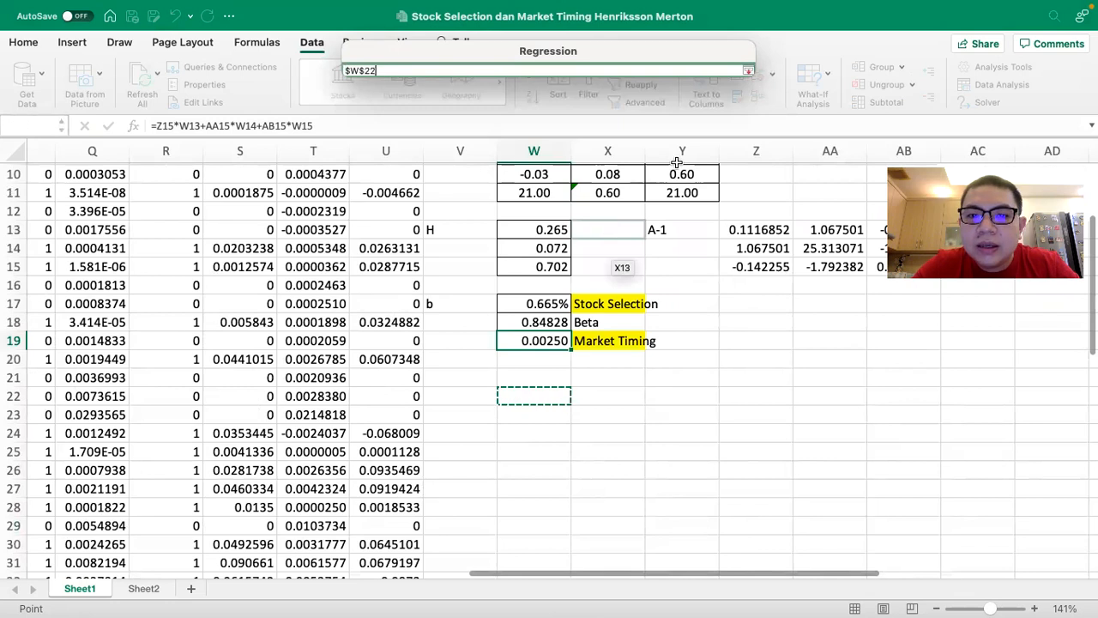
left_click(748, 72)
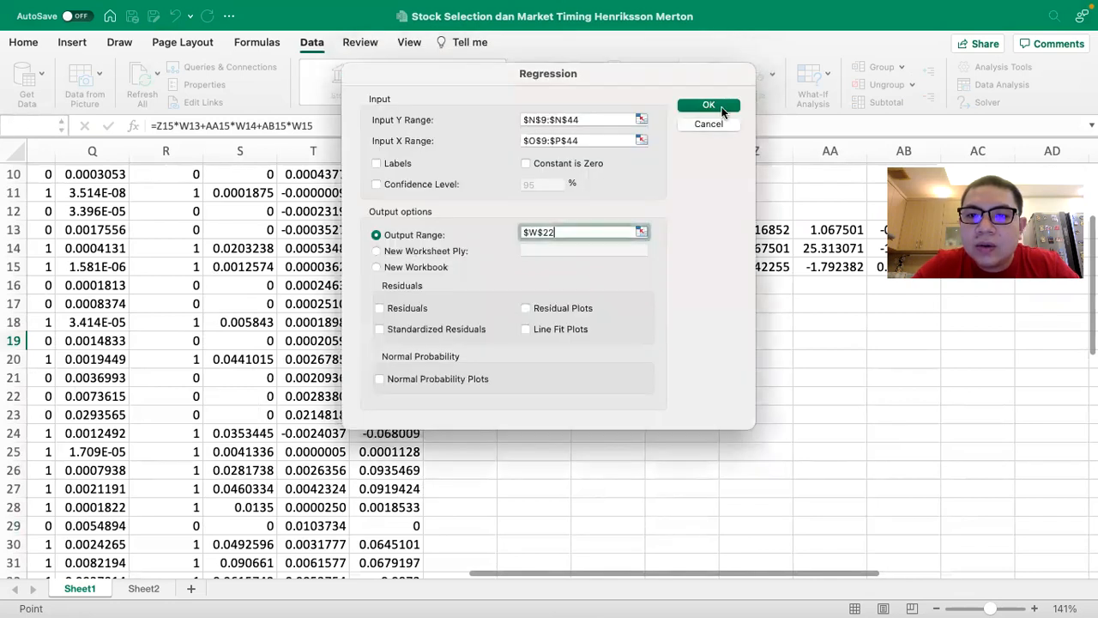
left_click(708, 104)
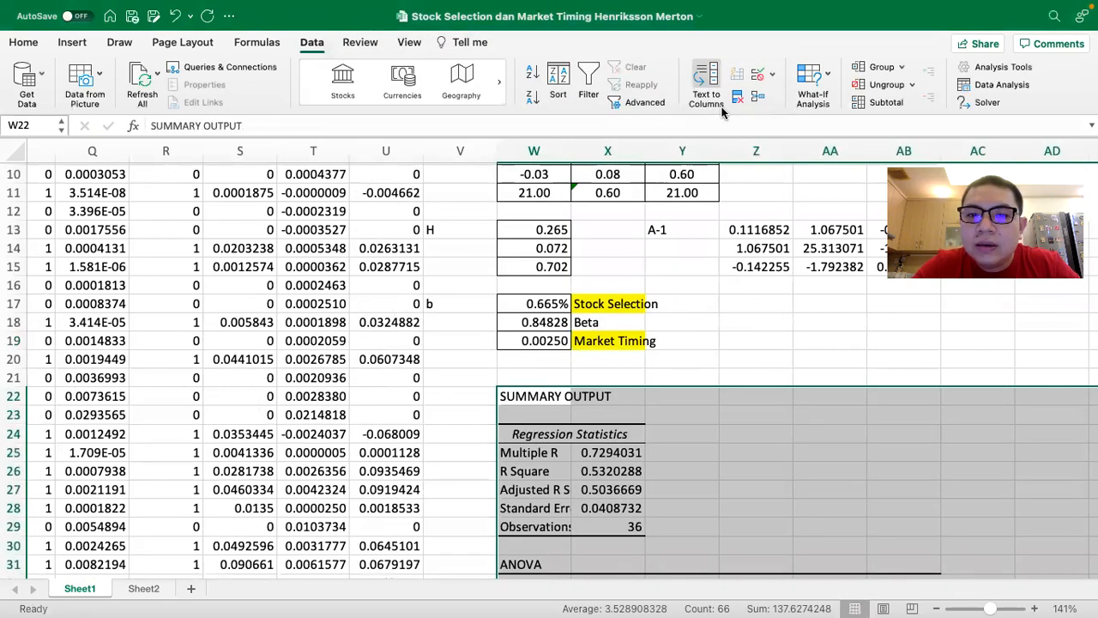
- Review the manually calculated b coefficients in W17:W19 above the regression summary output
scroll(698, 324, "down", 2)
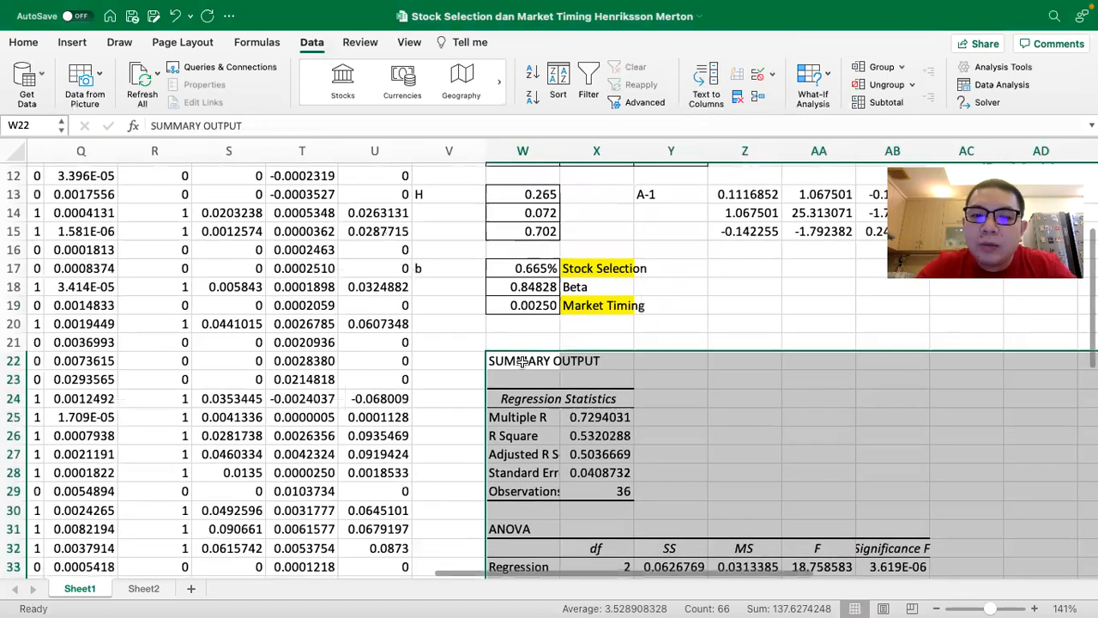
left_click(521, 362)
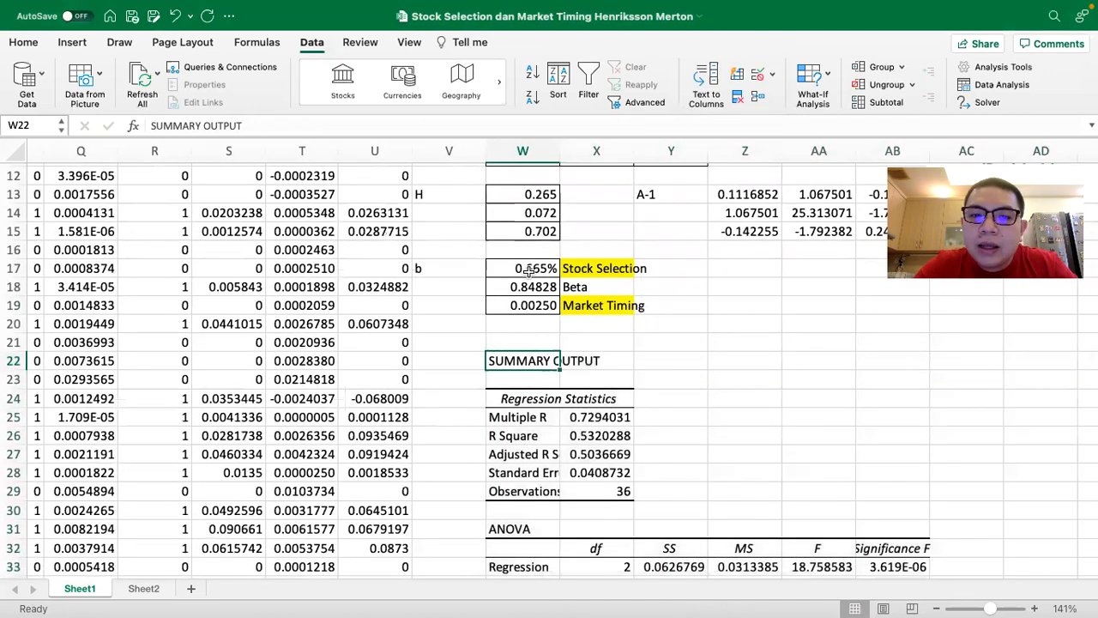
left_click(530, 268)
left_click(531, 288)
left_click(533, 305)
- Copy the regression's coefficient labels and values in W37:X40
scroll(549, 378, "down", 5)
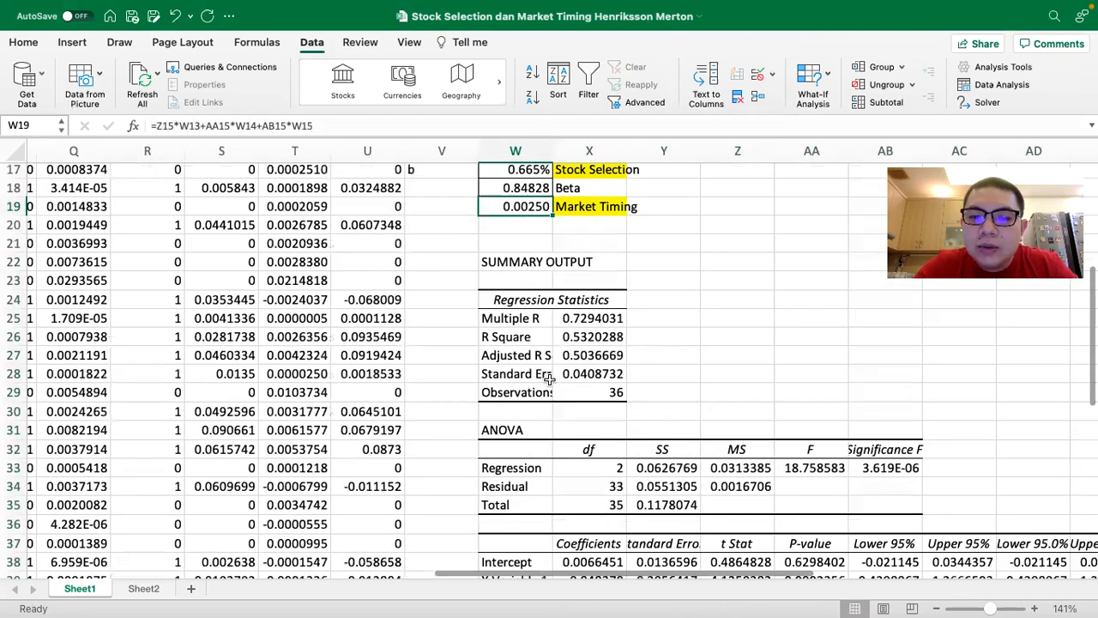
scroll(548, 378, "down", 6)
scroll(510, 437, "down", 1)
left_click_drag(510, 437, 554, 471)
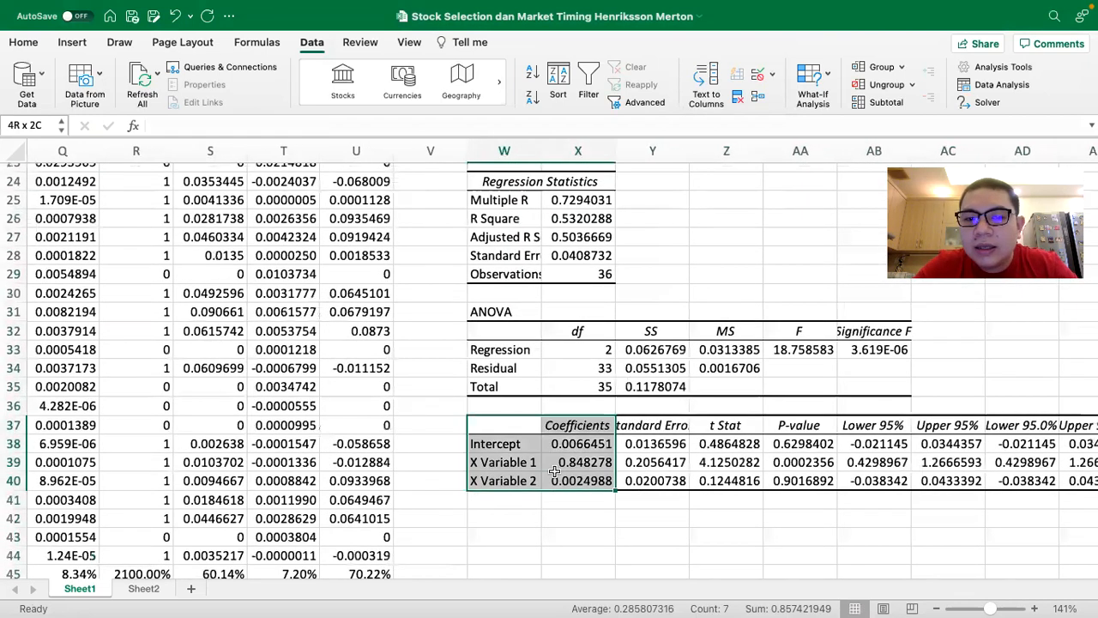
key("super+c")
scroll(577, 341, "up", 6)
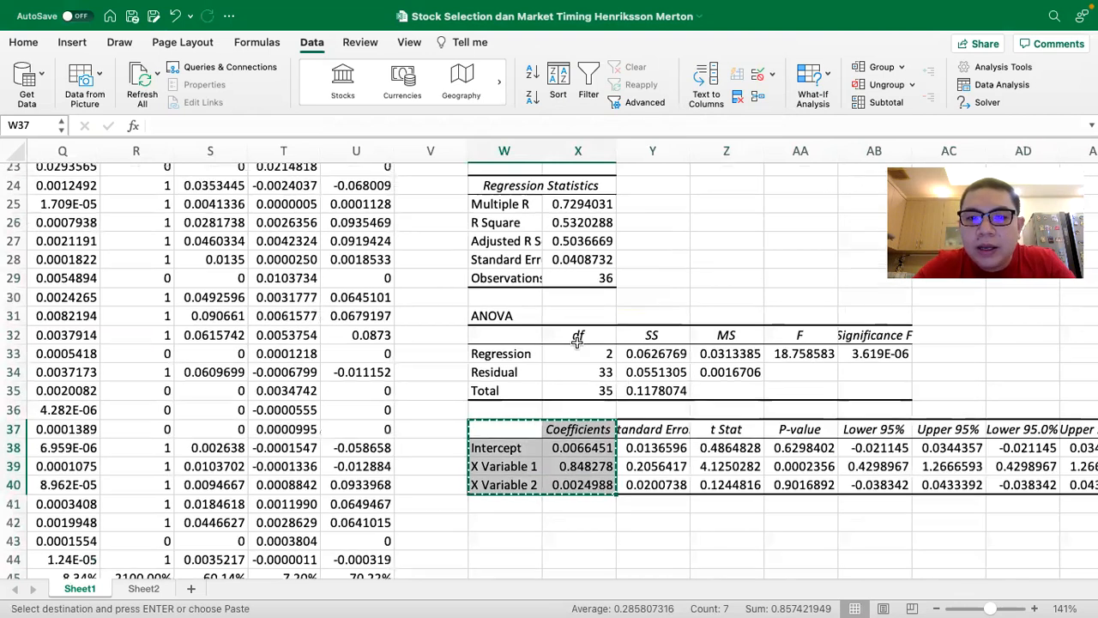
scroll(580, 336, "up", 4)
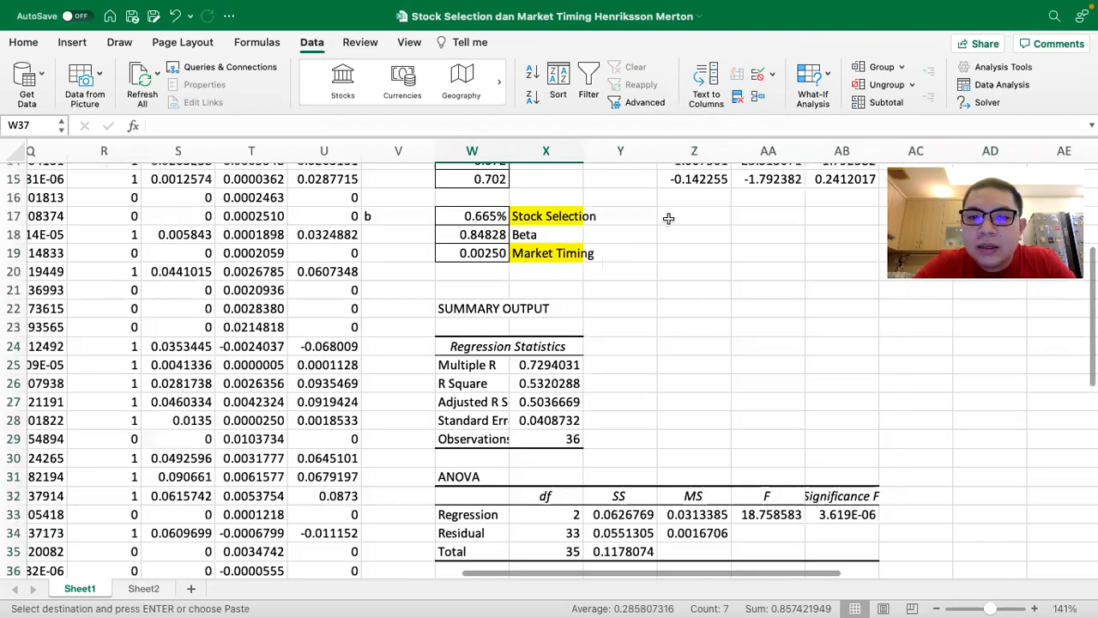
left_click(668, 219)
key("super+v")
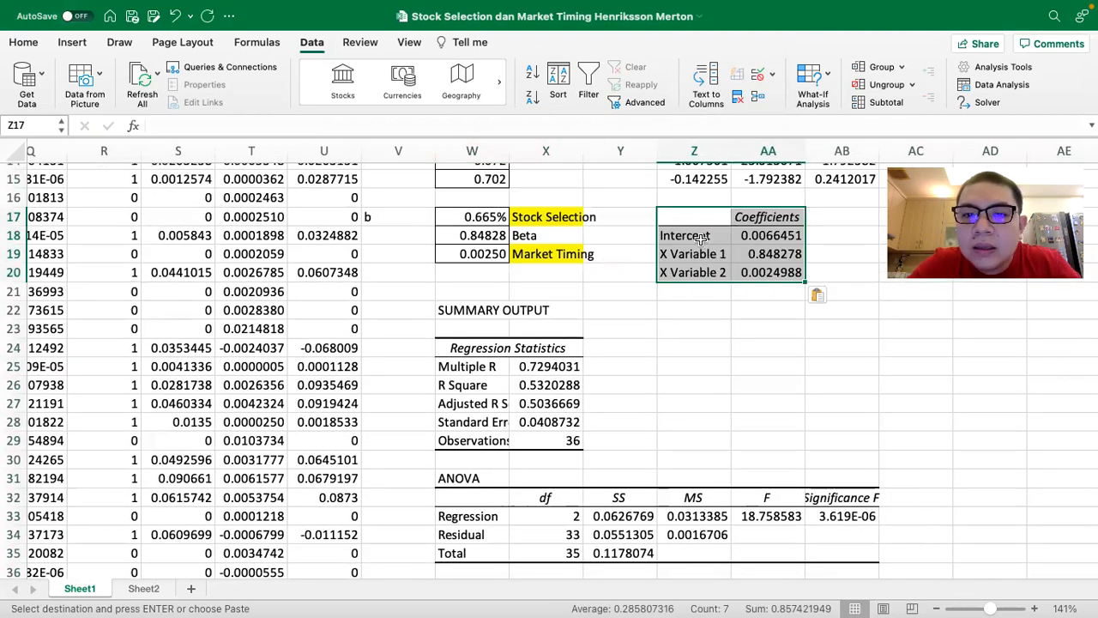
key("super+z")
- Paste the copied regression coefficients at Z16 so their rows line up with the b coefficients
left_click(669, 200)
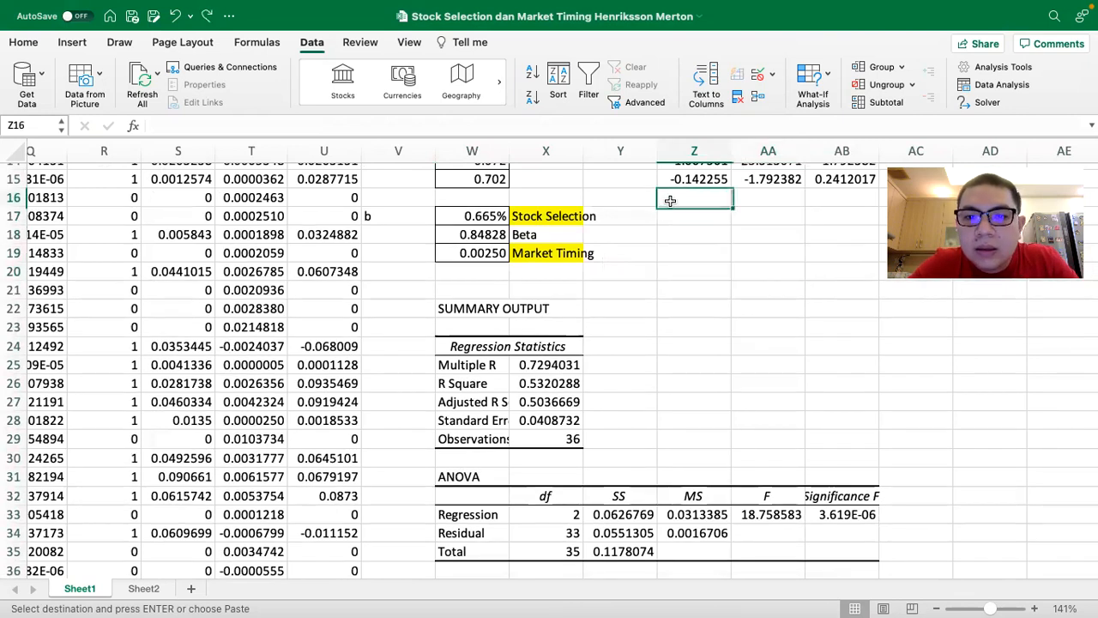
key("super+v")
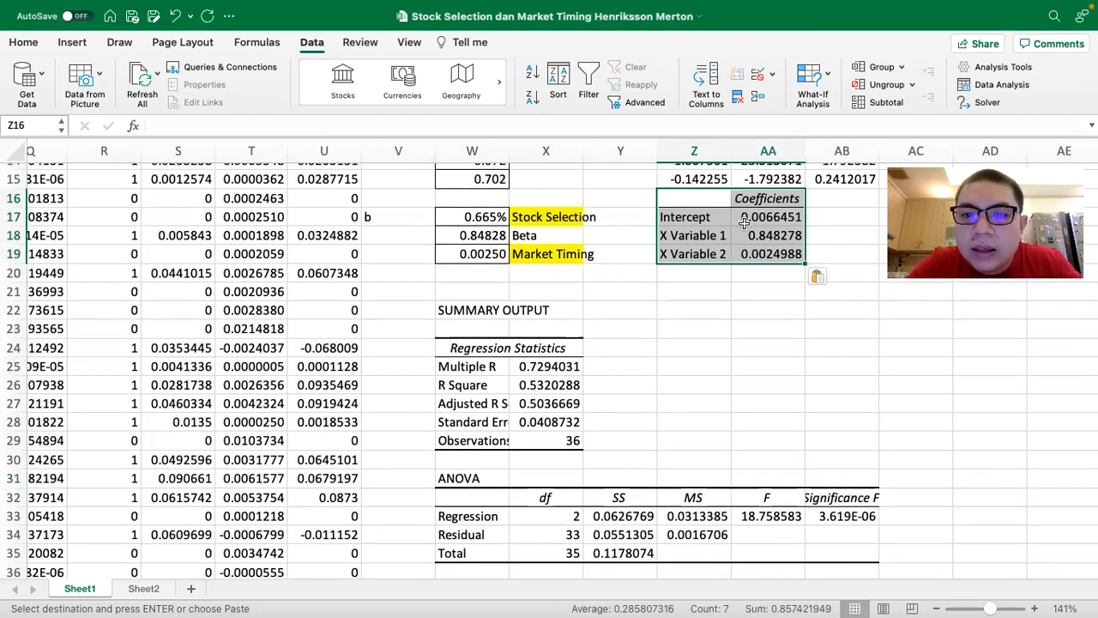
left_click(743, 217)
- Calculate the difference between the manual and regression coefficients in AB17 with =W17-AA17 and fill it down to AB19
scroll(742, 222, "right", 1)
scroll(743, 223, "right", 1)
left_click(741, 230)
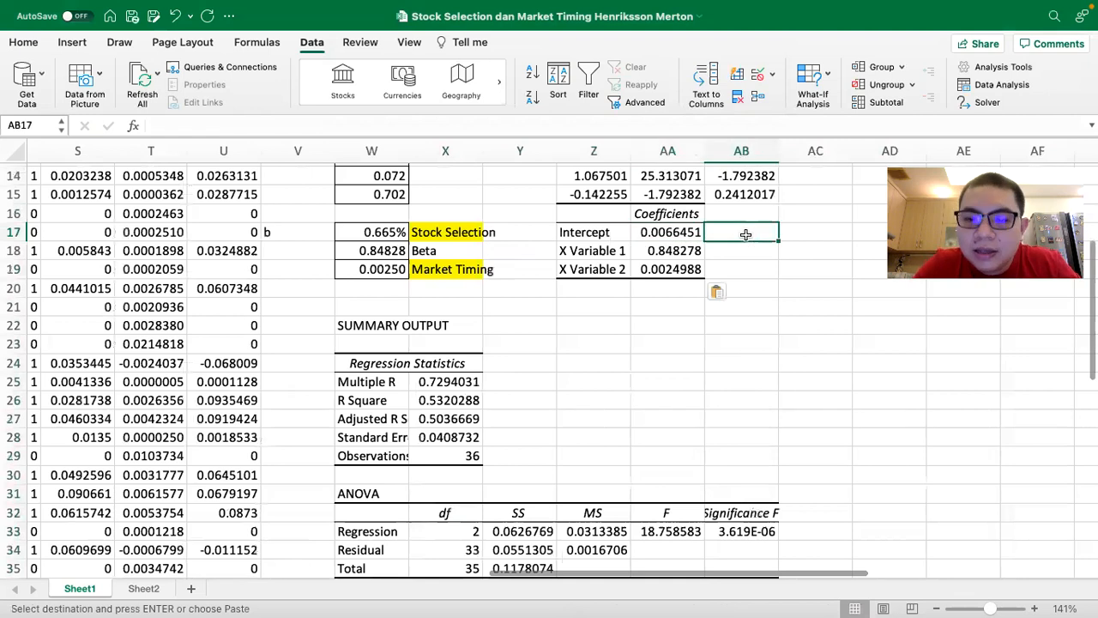
type("=")
left_click(403, 231)
type("-")
left_click(652, 230)
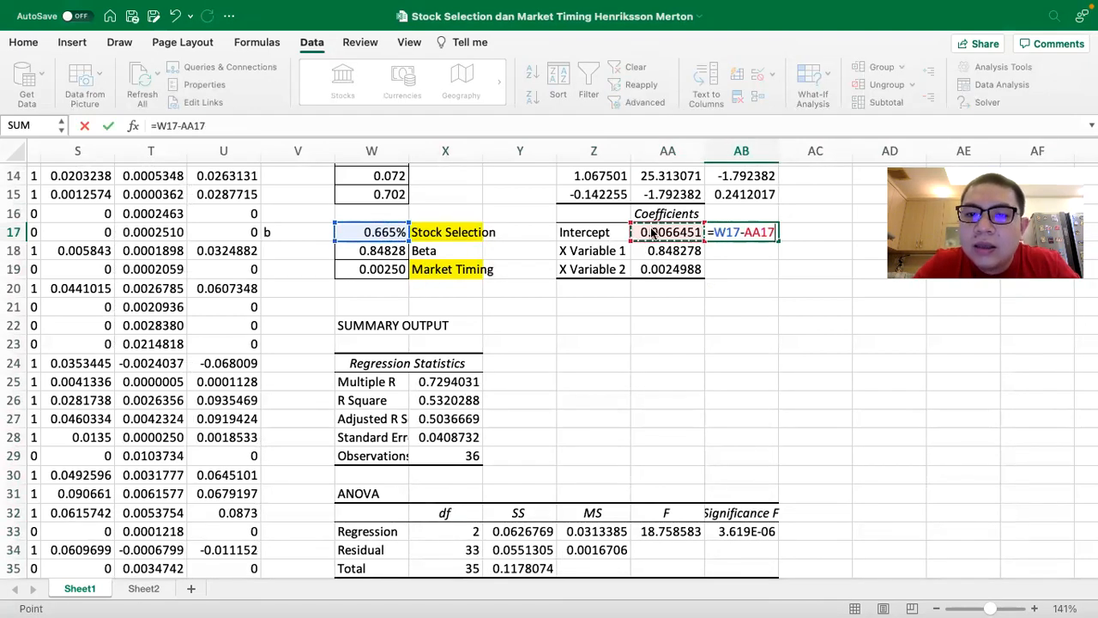
key("Return")
left_click(768, 232)
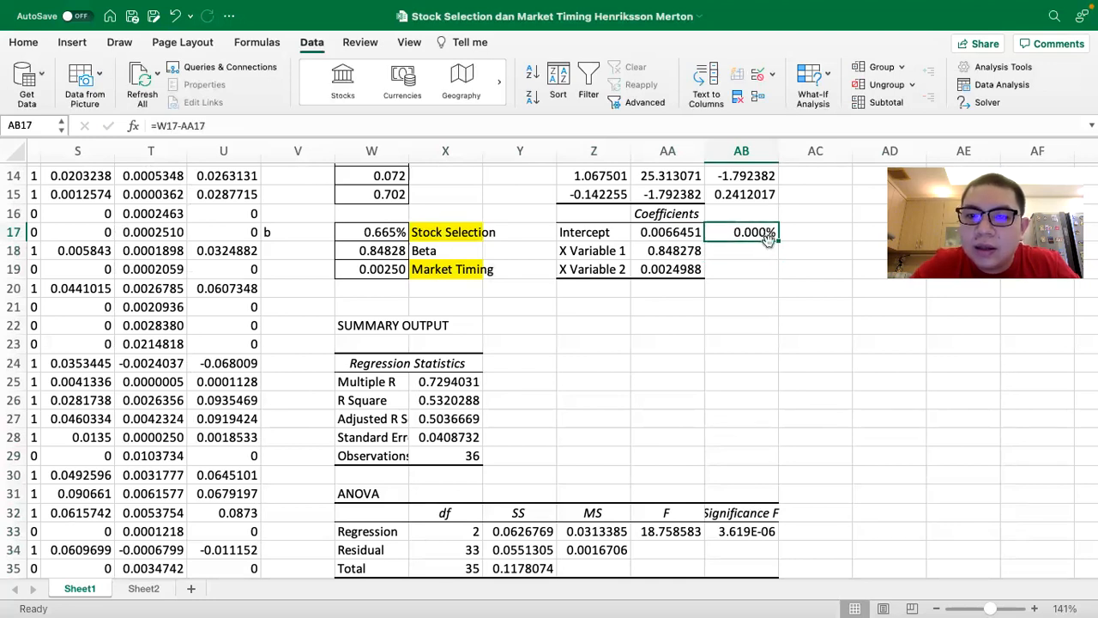
left_click_drag(774, 240, 775, 274)
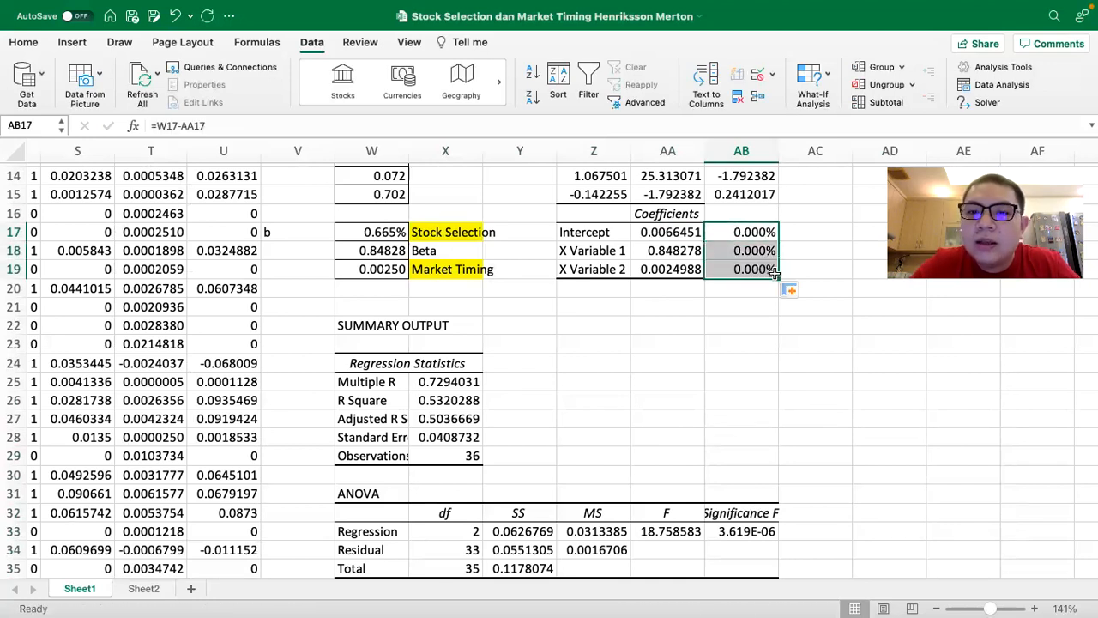
left_click_drag(752, 231, 749, 268)
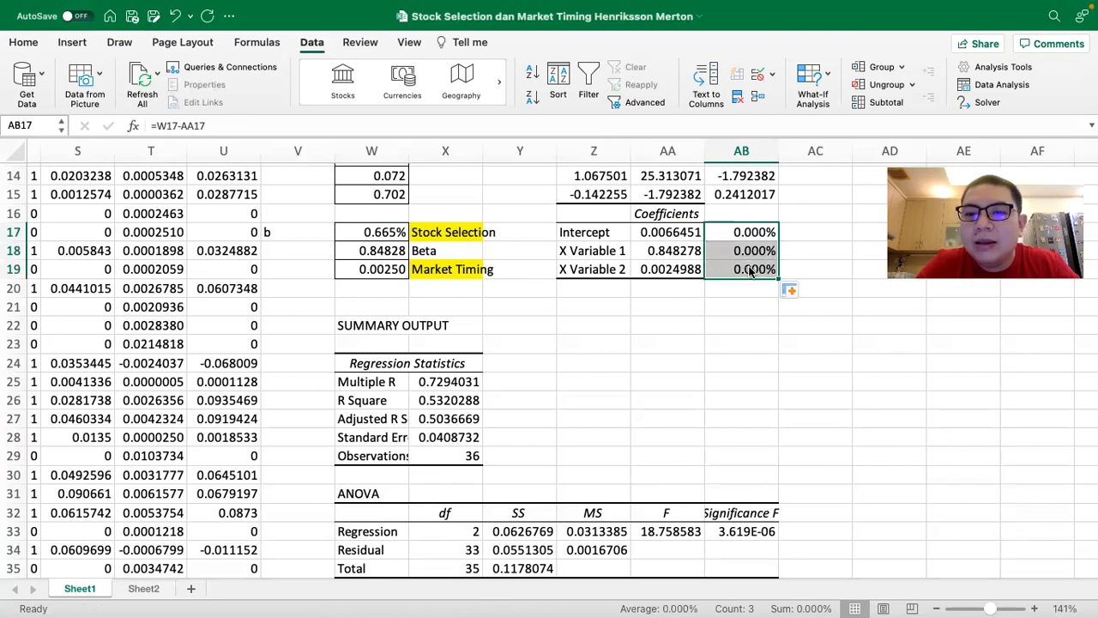
- Clear the coefficient difference formulas from AB17:AB19
key("Delete")
scroll(415, 253, "up", 1)
scroll(415, 253, "left", 1)
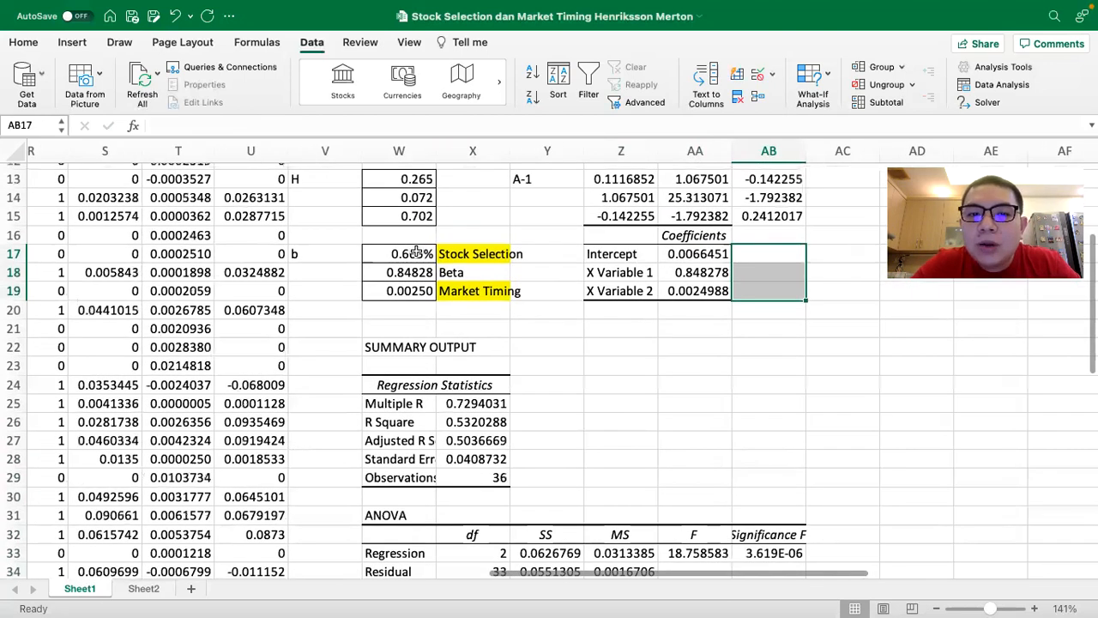
- Compare the matrix-derived b coefficients in W17:W19 with the regression output's coefficients in X38:X40
left_click(415, 253)
left_click(413, 266)
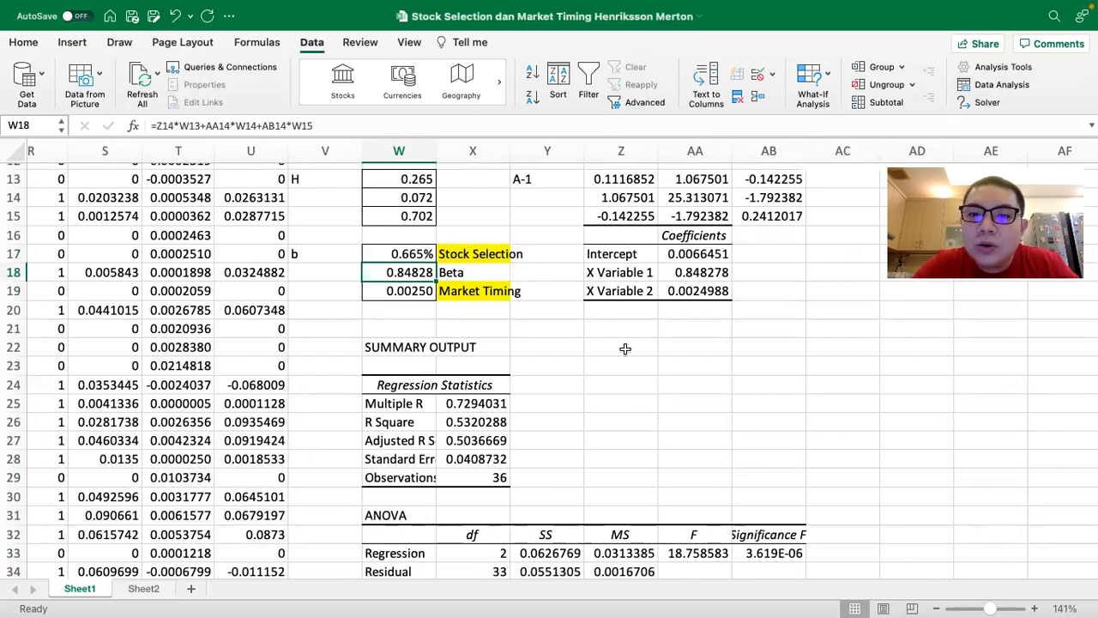
scroll(625, 348, "down", 5)
scroll(514, 463, "left", 1)
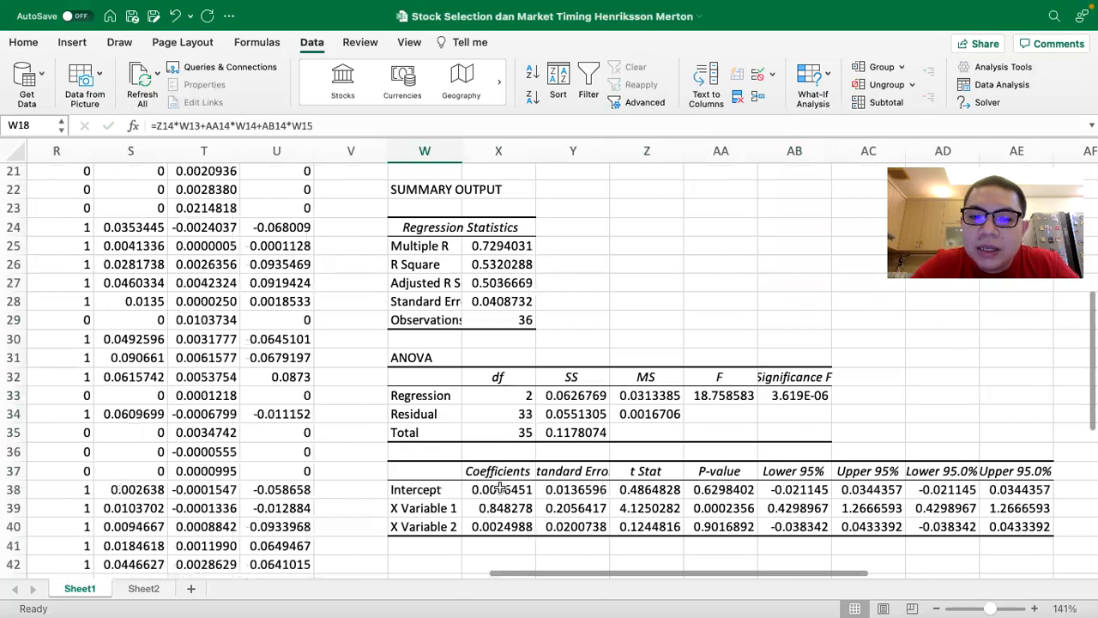
left_click_drag(501, 488, 502, 526)
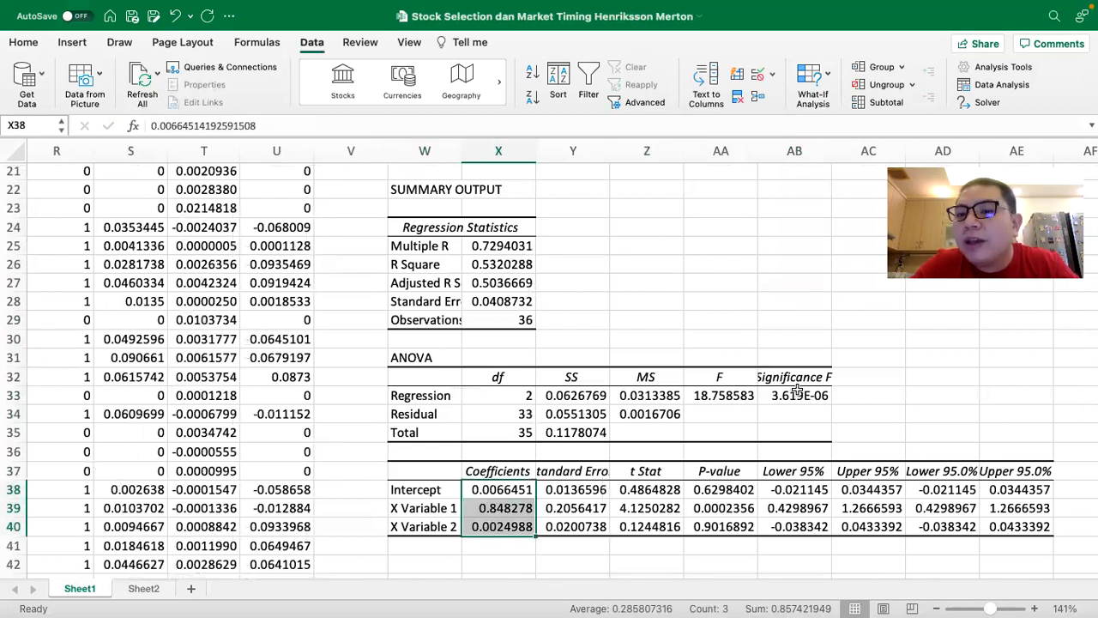
scroll(797, 391, "up", 3)
scroll(797, 389, "right", 1)
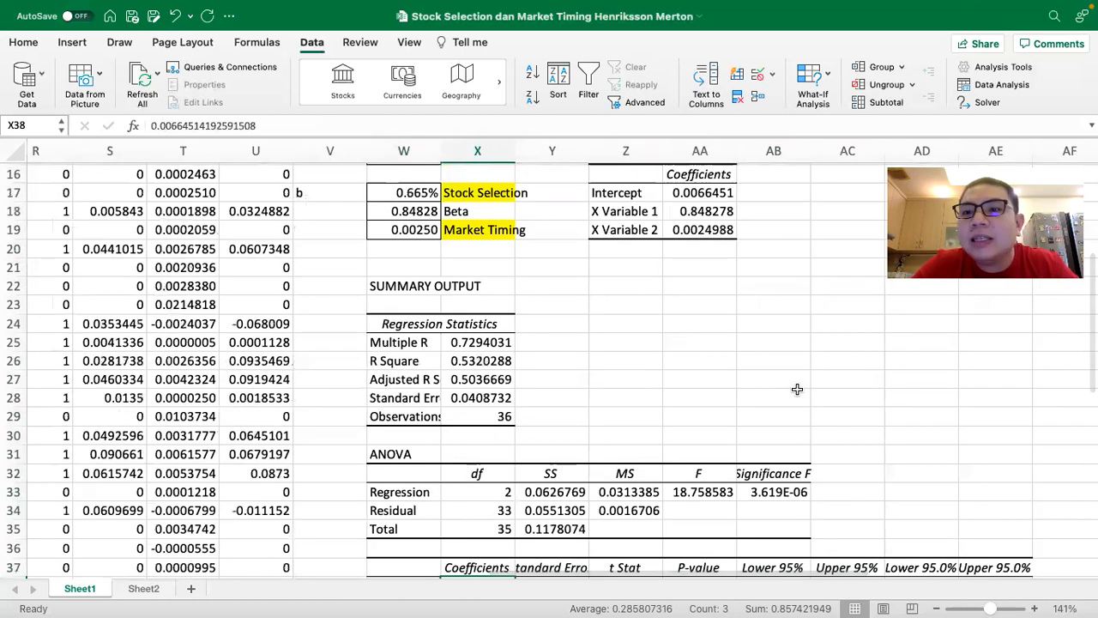
scroll(797, 390, "up", 6)
scroll(797, 390, "right", 1)
scroll(797, 389, "down", 1)
scroll(797, 389, "right", 1)
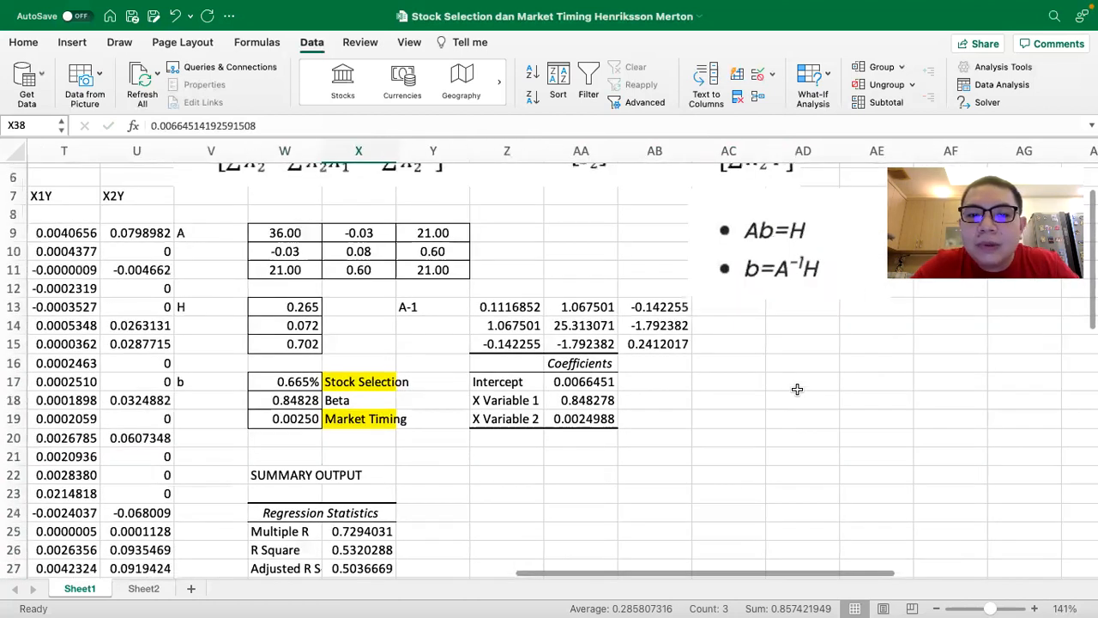
scroll(638, 426, "down", 1)
scroll(638, 426, "left", 1)
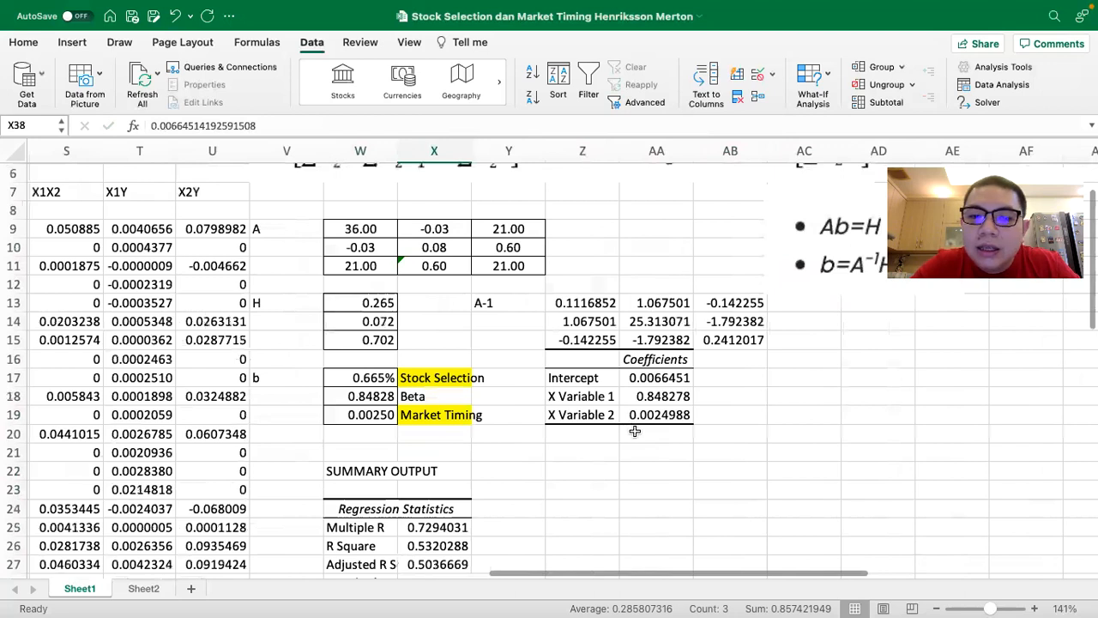
- Label the pasted regression coefficients as BBCA in AA20
left_click(639, 431)
type("BBCA")
key("Return")
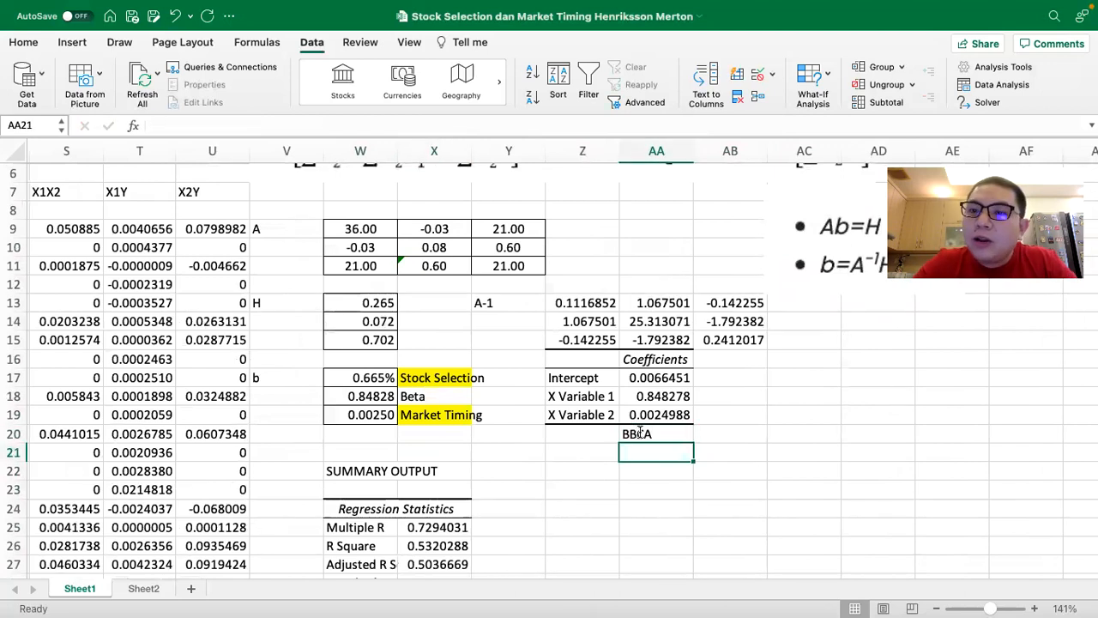
- Change the stock name in N6, above the Y column header, to TLKM
scroll(639, 433, "left", 5)
scroll(639, 431, "left", 4)
scroll(639, 431, "up", 1)
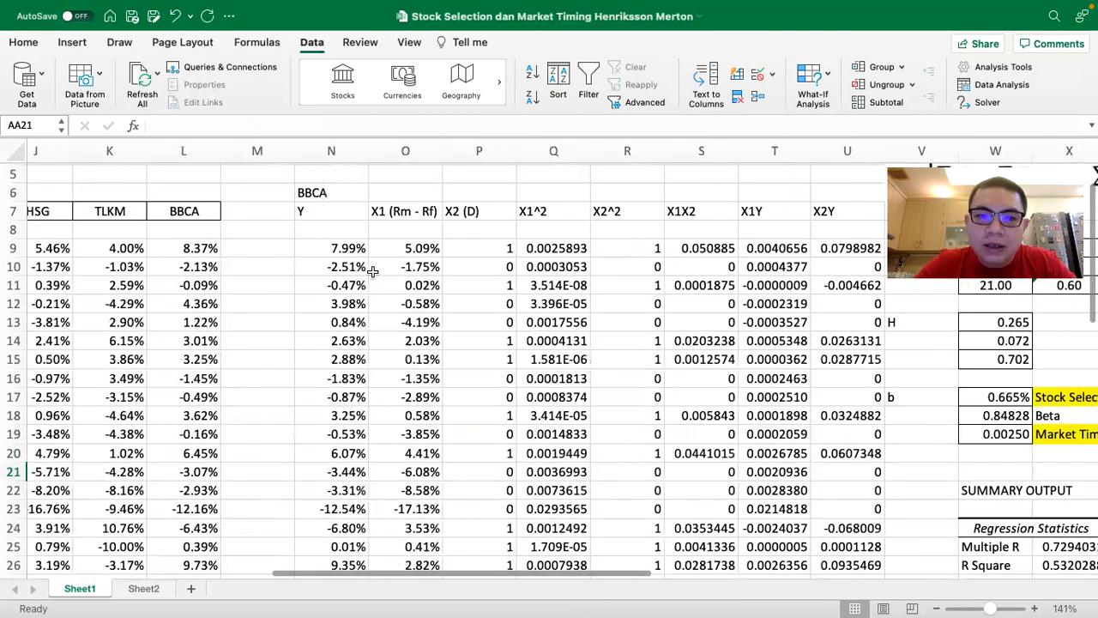
scroll(373, 271, "up", 1)
left_click(341, 210)
type("TLK")
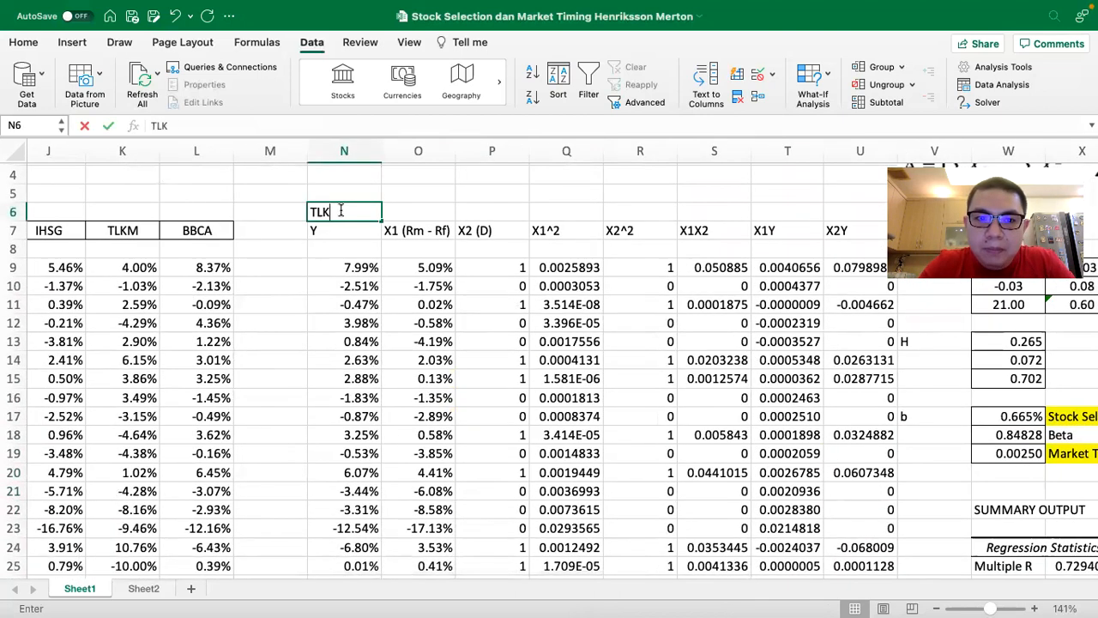
type("M")
key("Return")
scroll(306, 287, "up", 1)
scroll(394, 282, "left", 1)
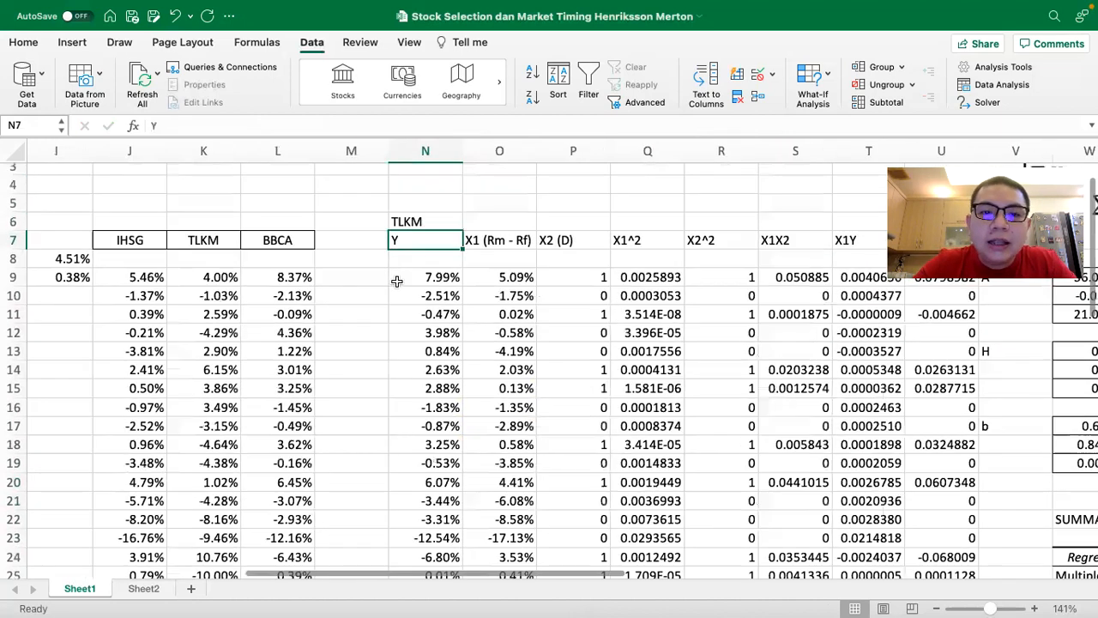
- Calculate TLKM's excess return in N9 with =K9-$I$9 and fill the formula down the Y column
left_click(416, 281)
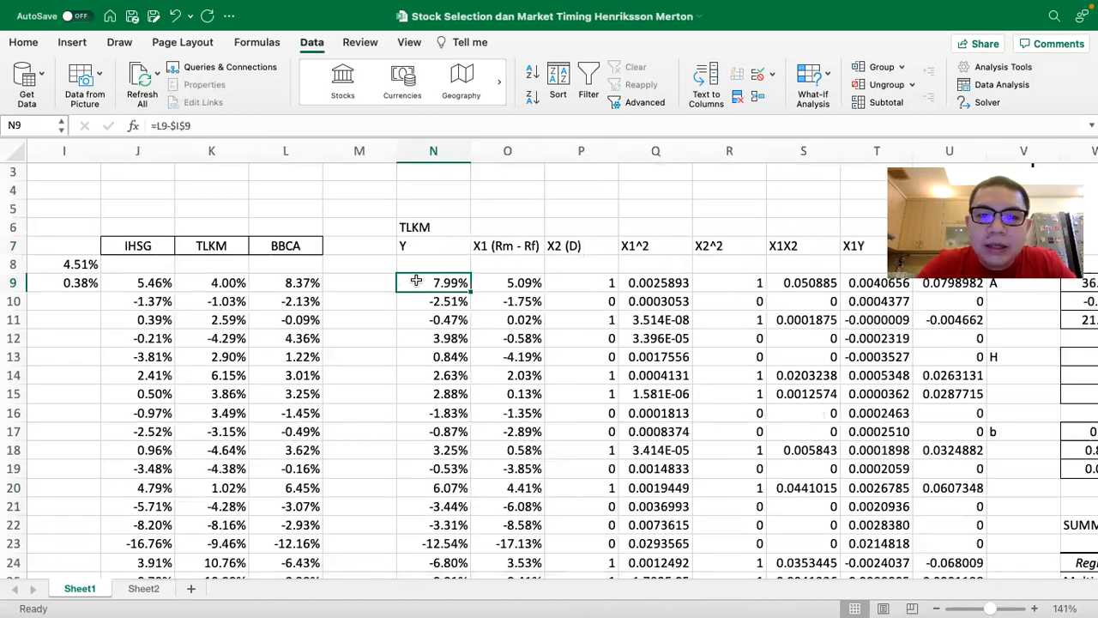
double_click(416, 281)
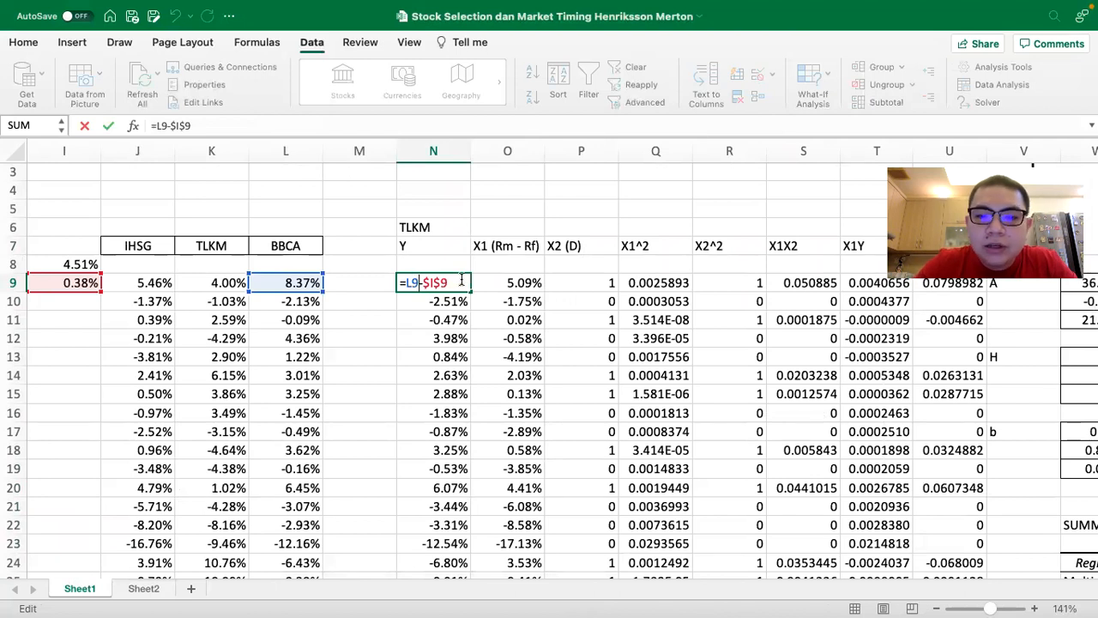
key("Escape")
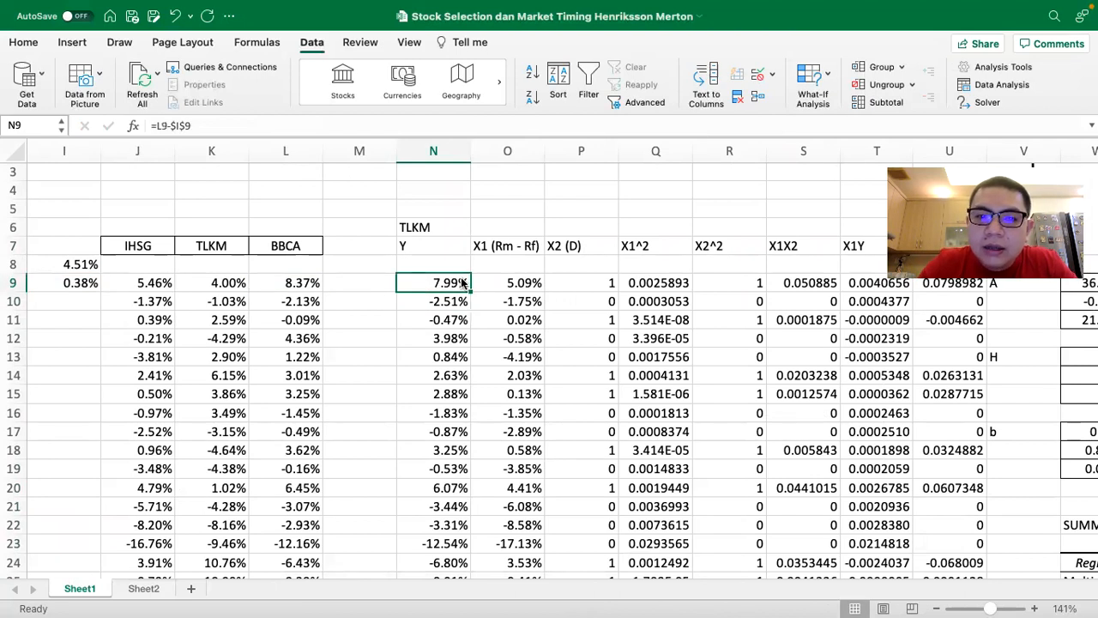
type("=")
left_click(228, 283)
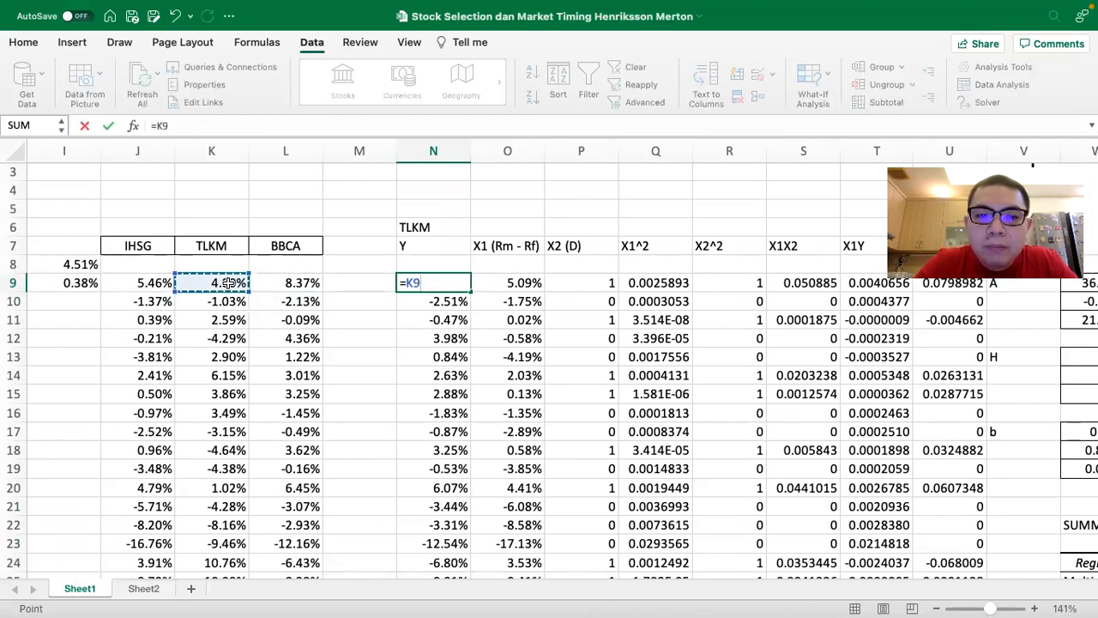
type("-")
left_click(59, 288)
key("F4")
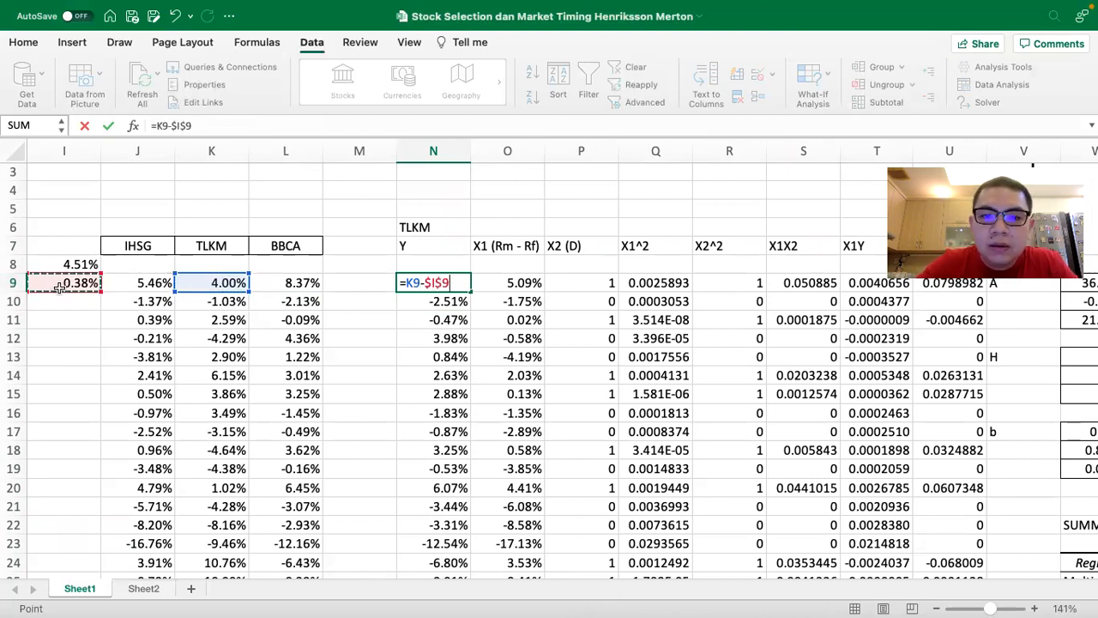
key("Return")
left_click(453, 286)
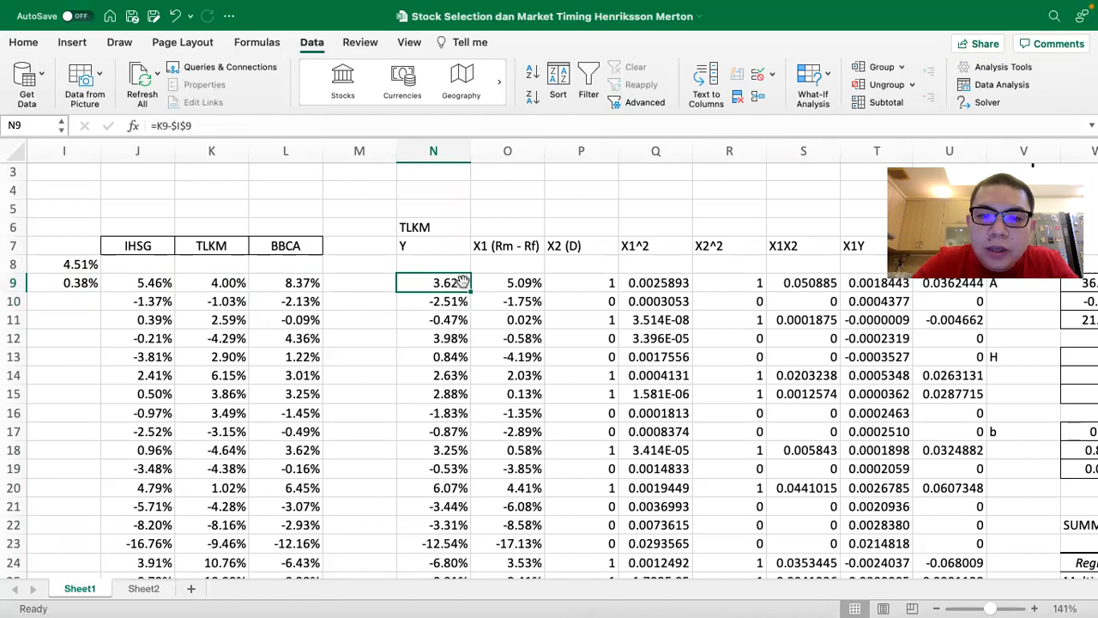
double_click(470, 290)
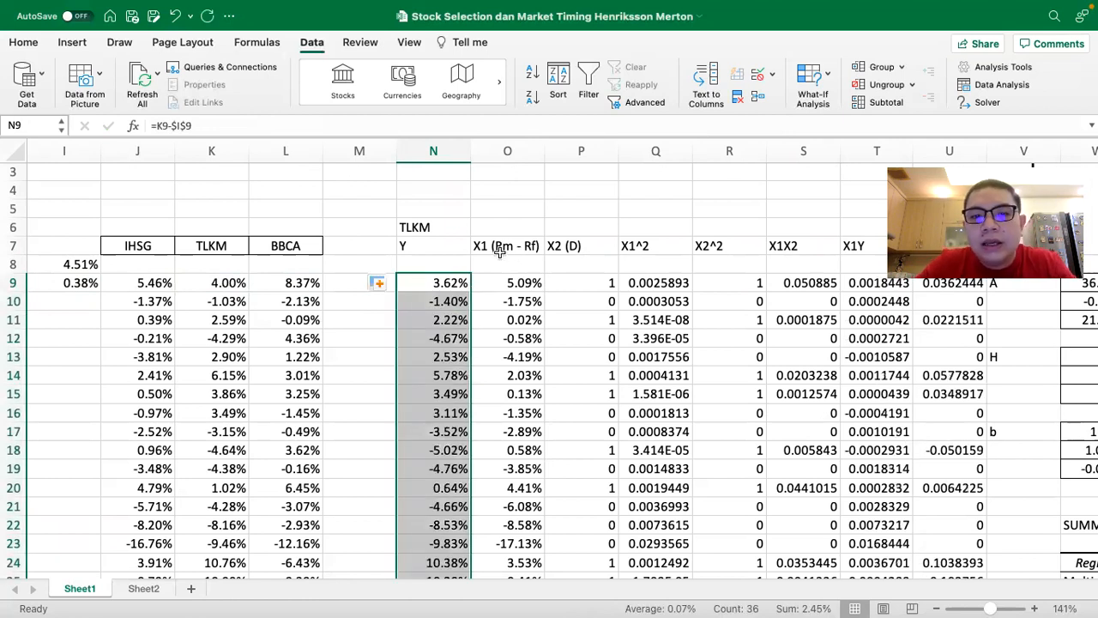
- Copy the recalculated b coefficients in W17:W19 to AB17:AB19, pasting them as values and number formatting
left_click_drag(509, 246, 608, 247)
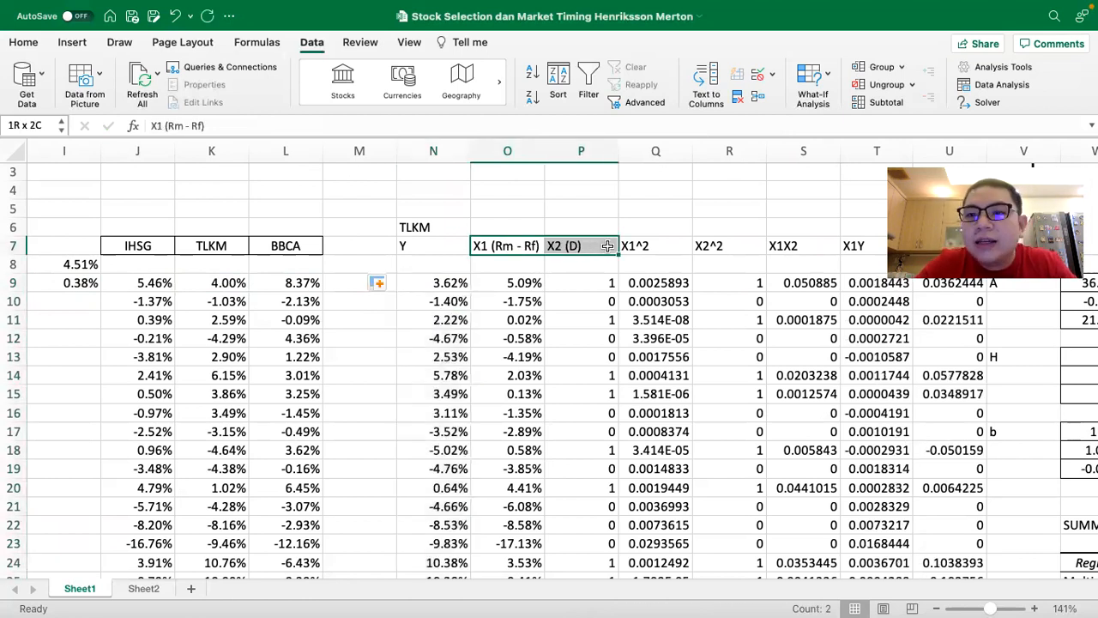
scroll(707, 296, "right", 6)
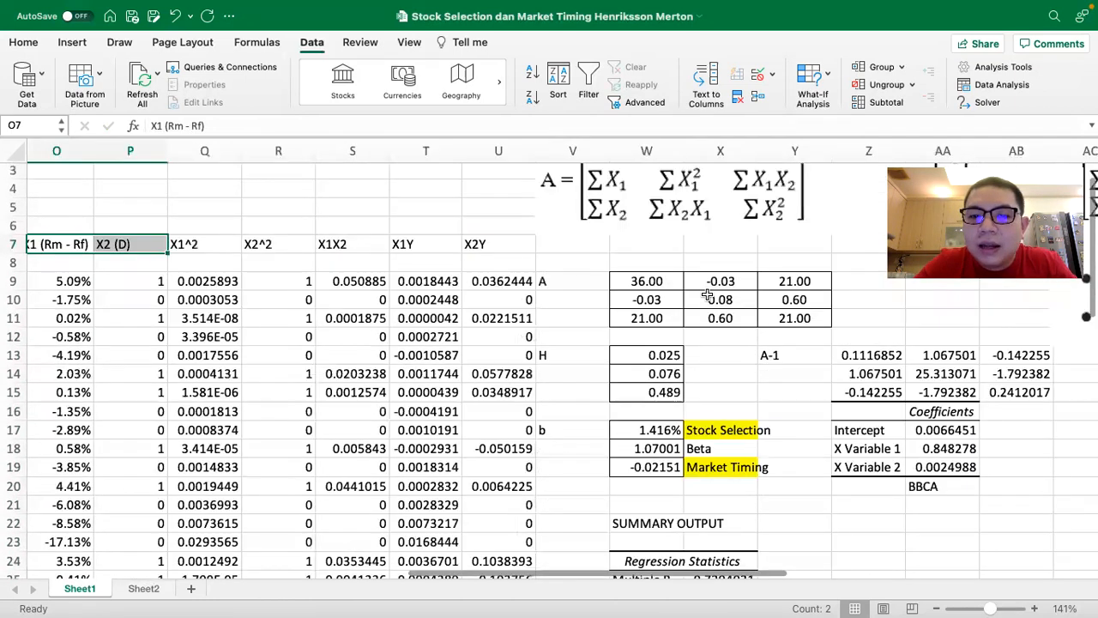
scroll(542, 429, "right", 2)
left_click_drag(542, 426, 536, 463)
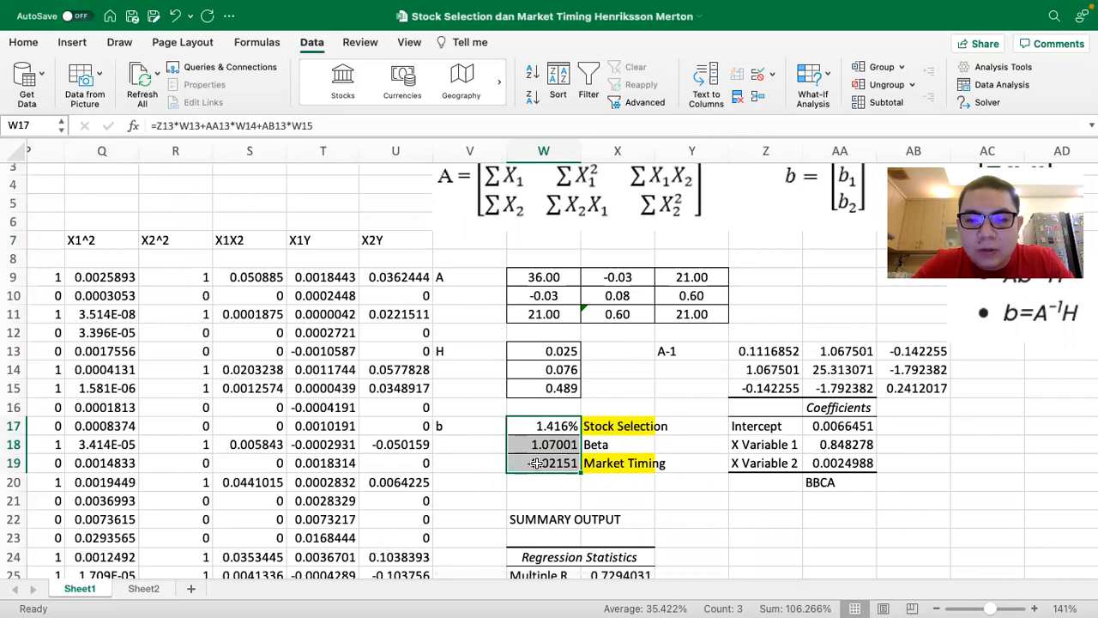
key("super+c")
left_click(921, 422)
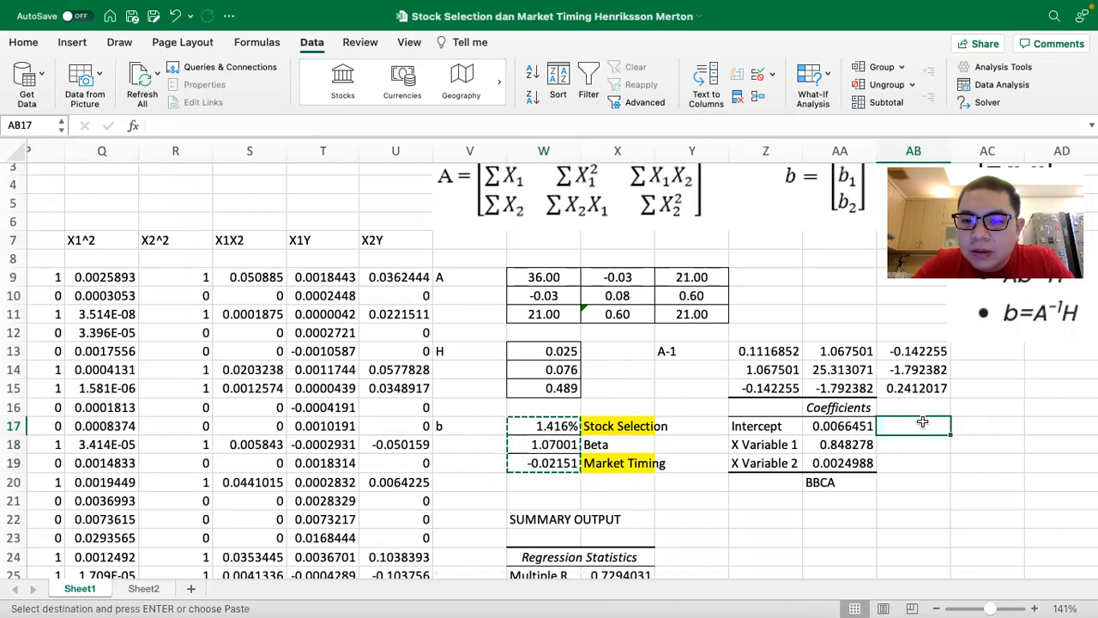
key("super+v")
left_click(965, 486)
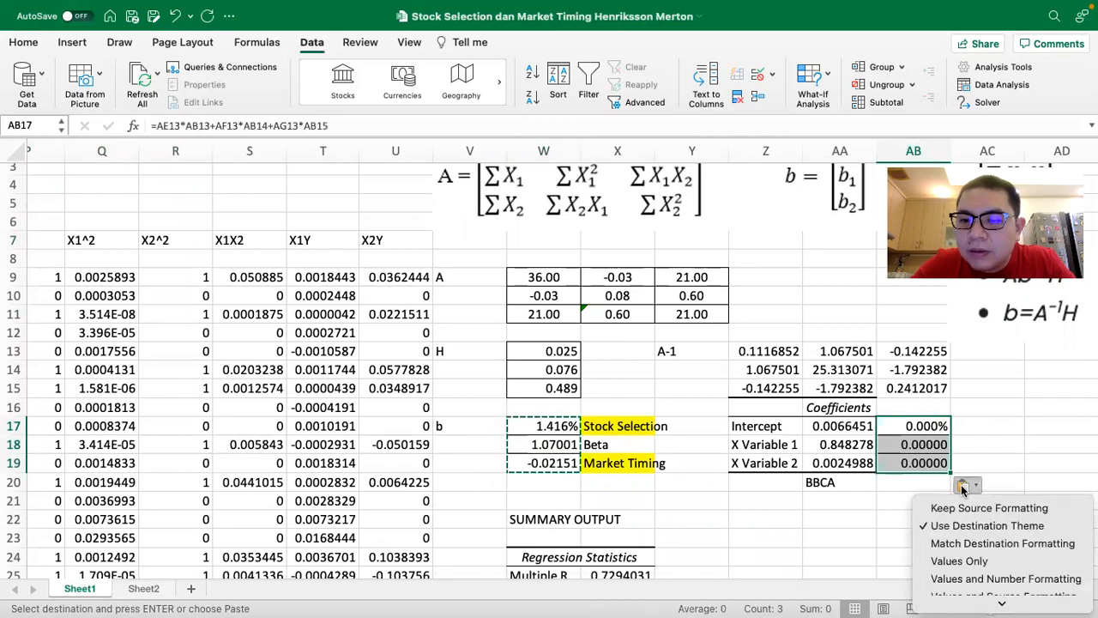
scroll(965, 561, "down", 2)
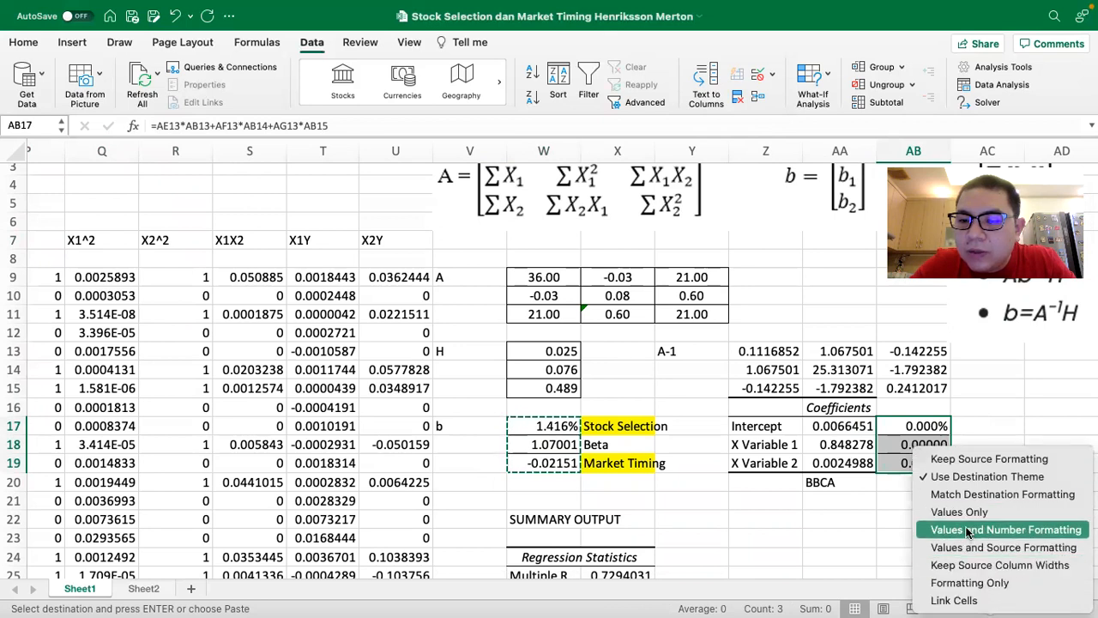
left_click(967, 530)
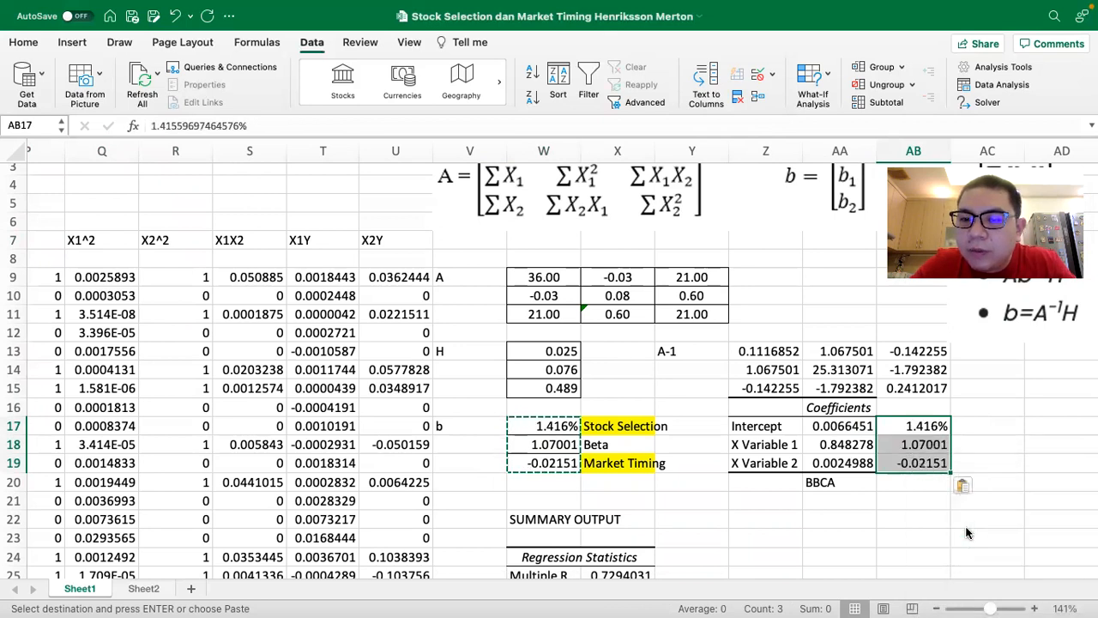
- Label the pasted coefficient values as TLKM in AB20
left_click(900, 480)
type("TLKM")
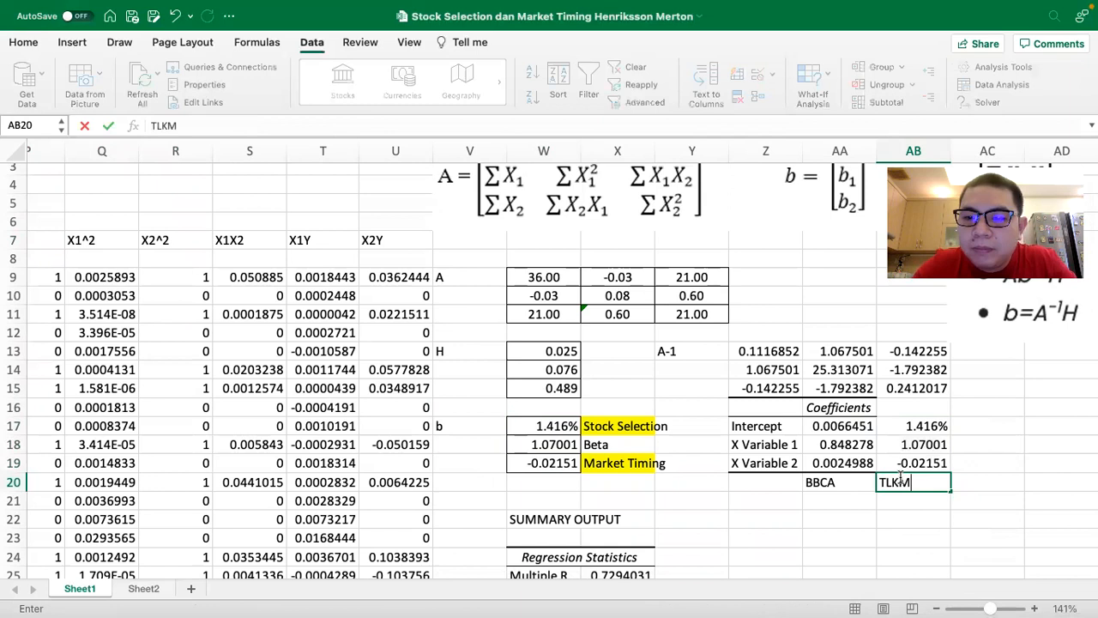
key("Return")
- Format BBCA's intercept in AA17 as a percentage with two decimal places
scroll(858, 451, "right", 2)
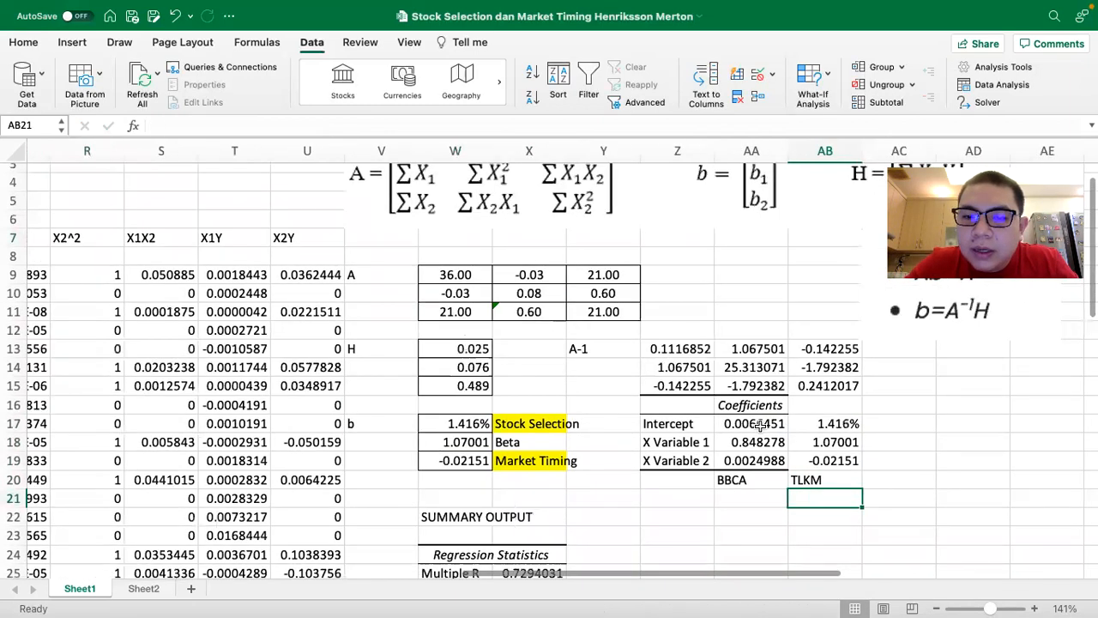
left_click(760, 425)
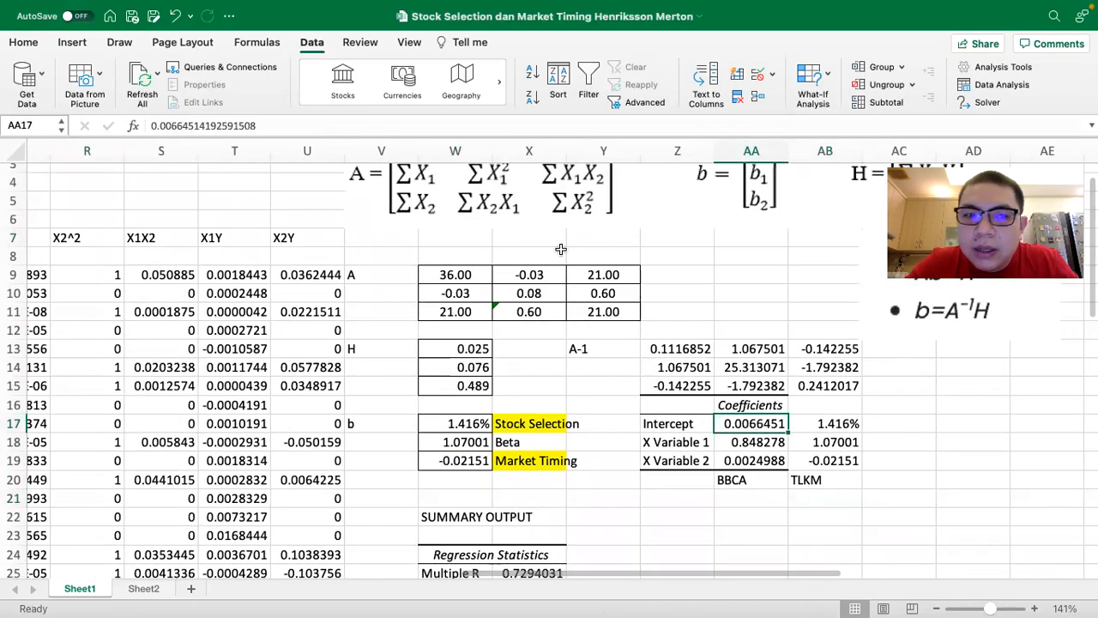
left_click(26, 44)
left_click(590, 100)
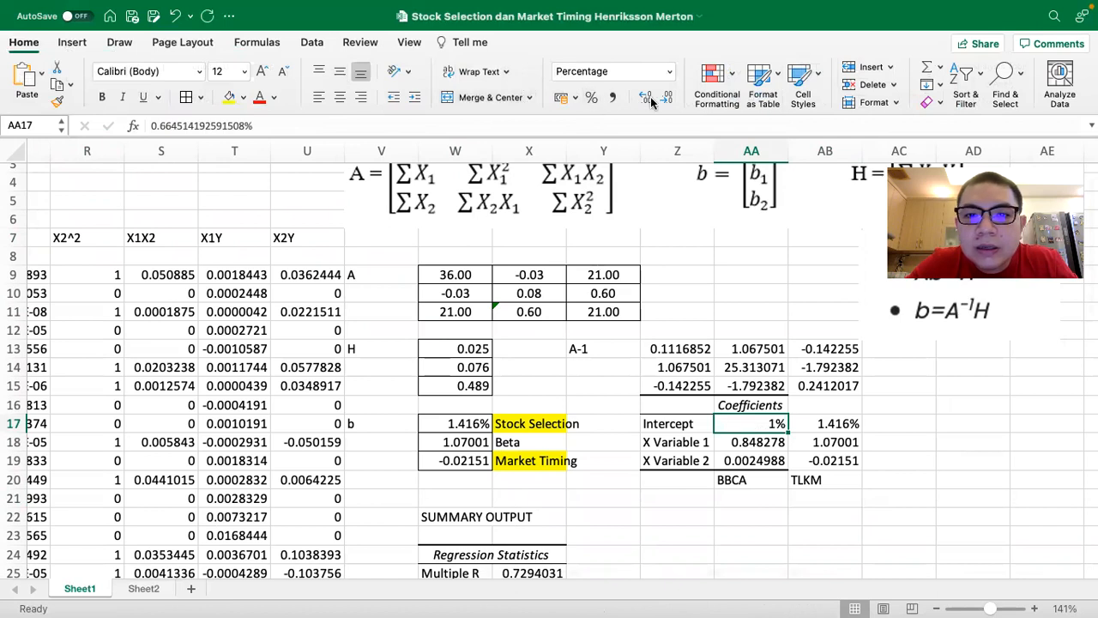
left_click(645, 96)
left_click(645, 97)
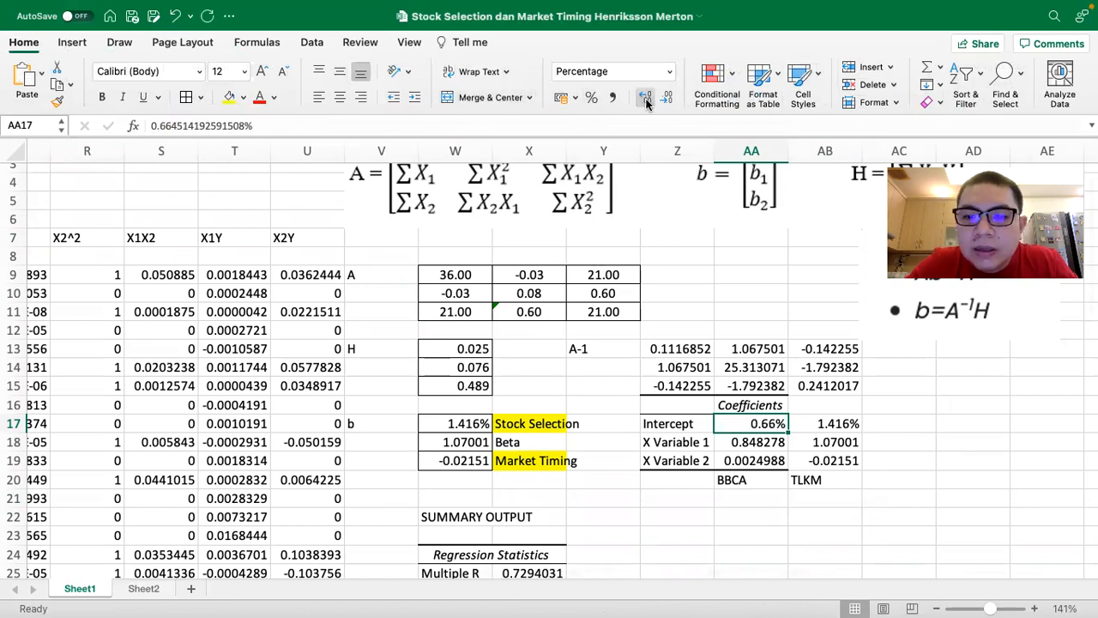
- Compare the stock selection, beta and market timing coefficients of BBCA and TLKM in AA17:AB19
left_click(537, 424)
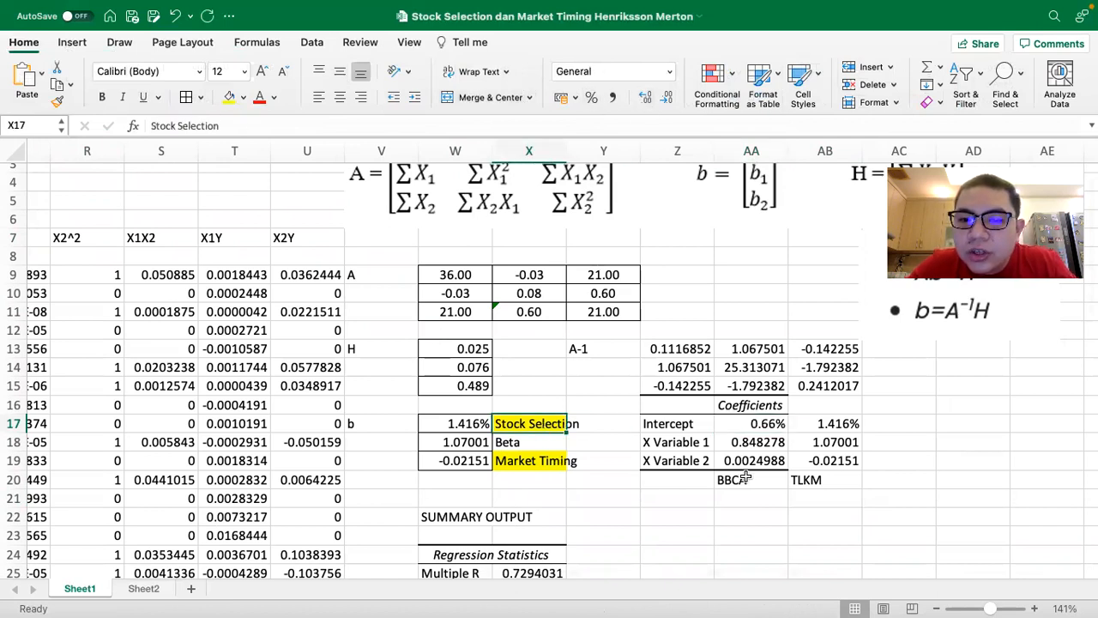
left_click(832, 423)
left_click(742, 441)
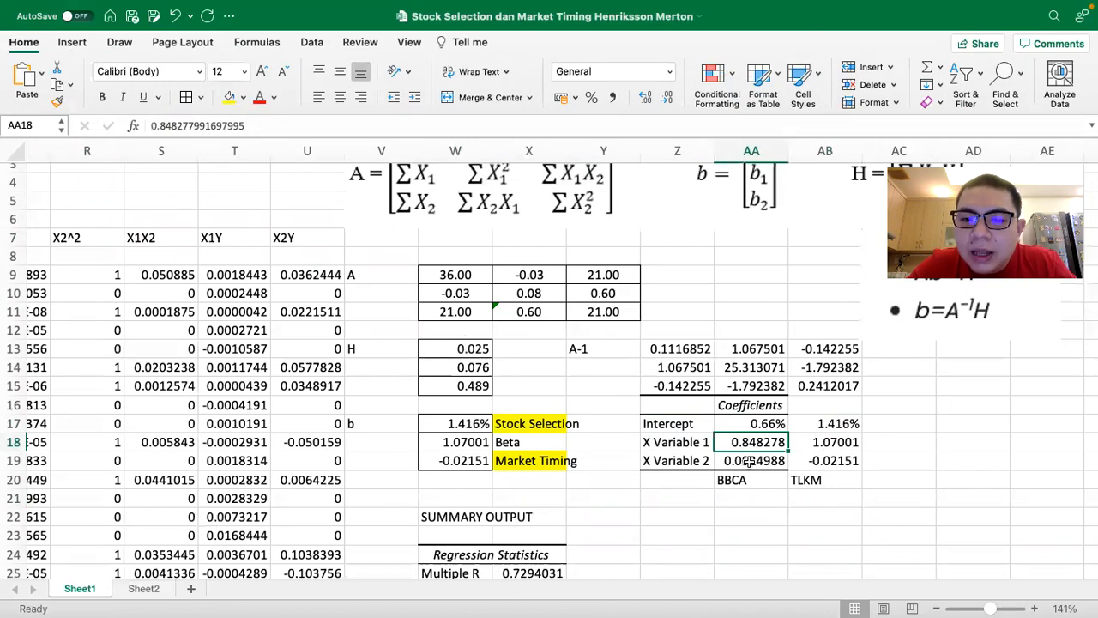
left_click(749, 461)
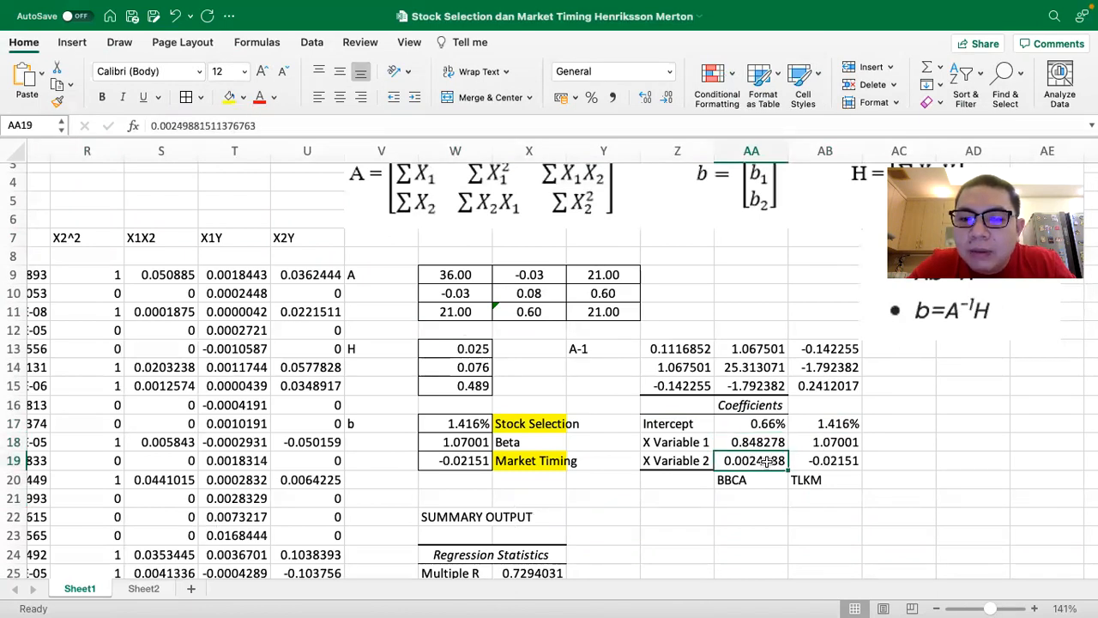
left_click(838, 464)
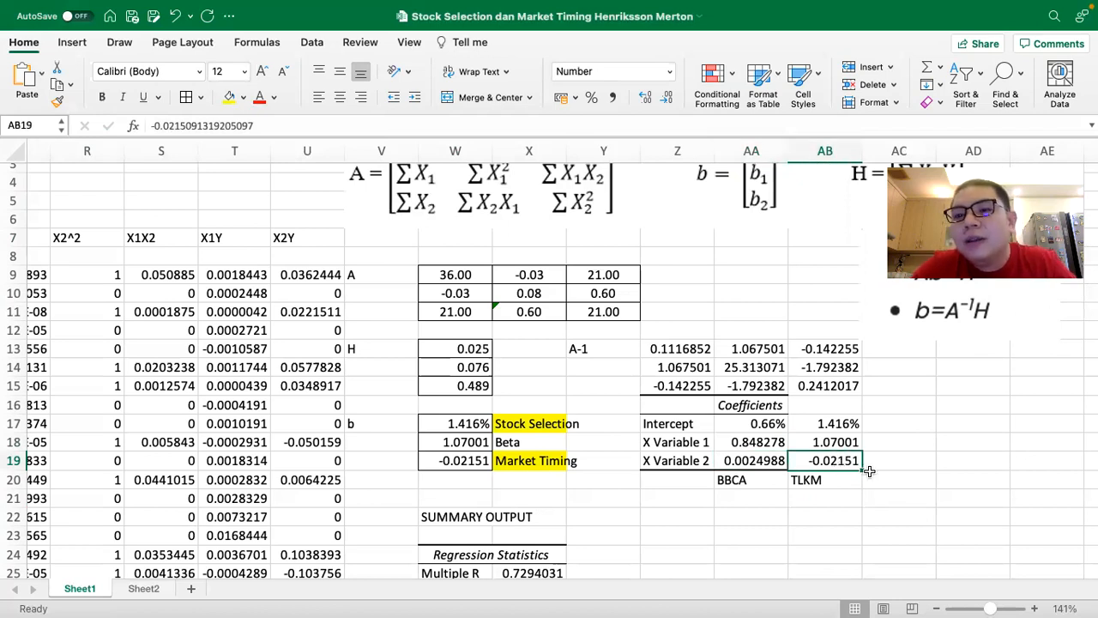
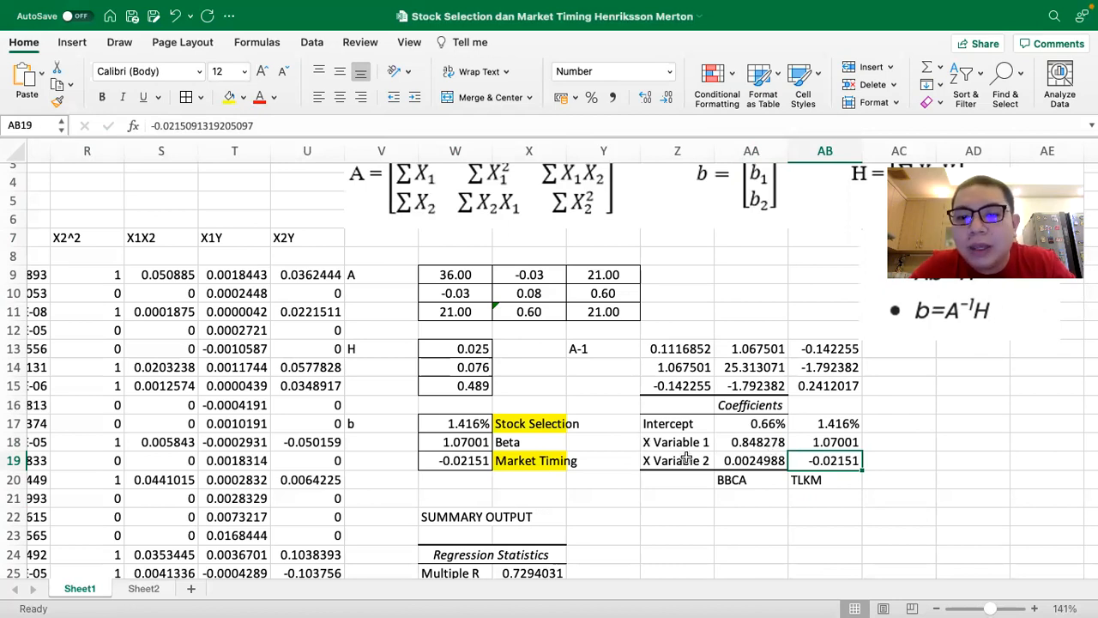
- Compare BBCA's market timing coefficient in AA19 with TLKM's stock selection coefficient in AB17
left_click(746, 459)
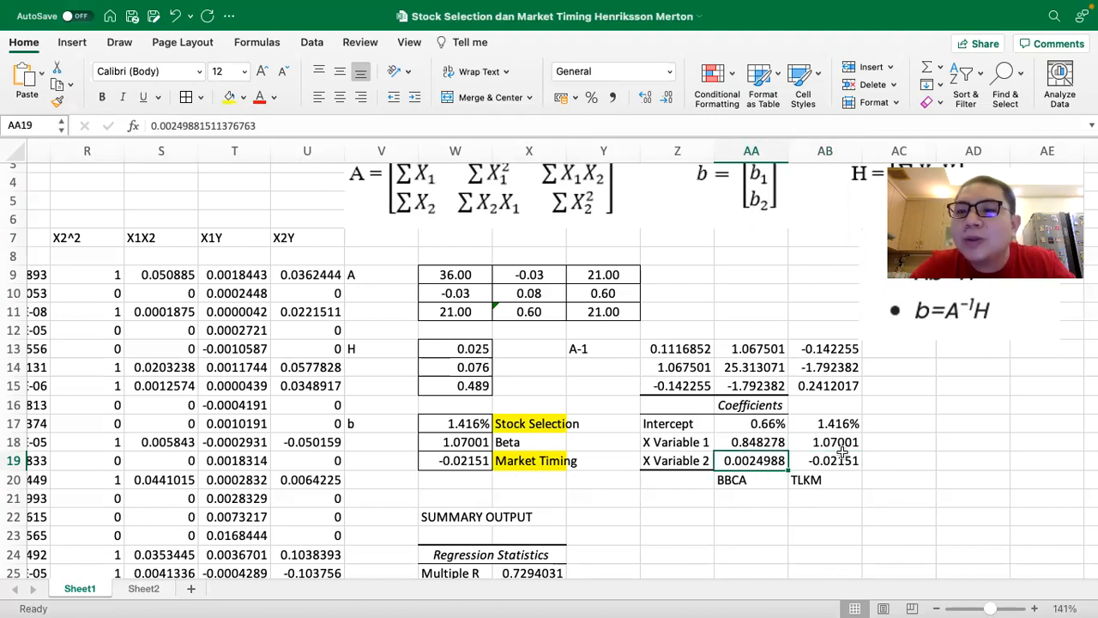
left_click(845, 423)
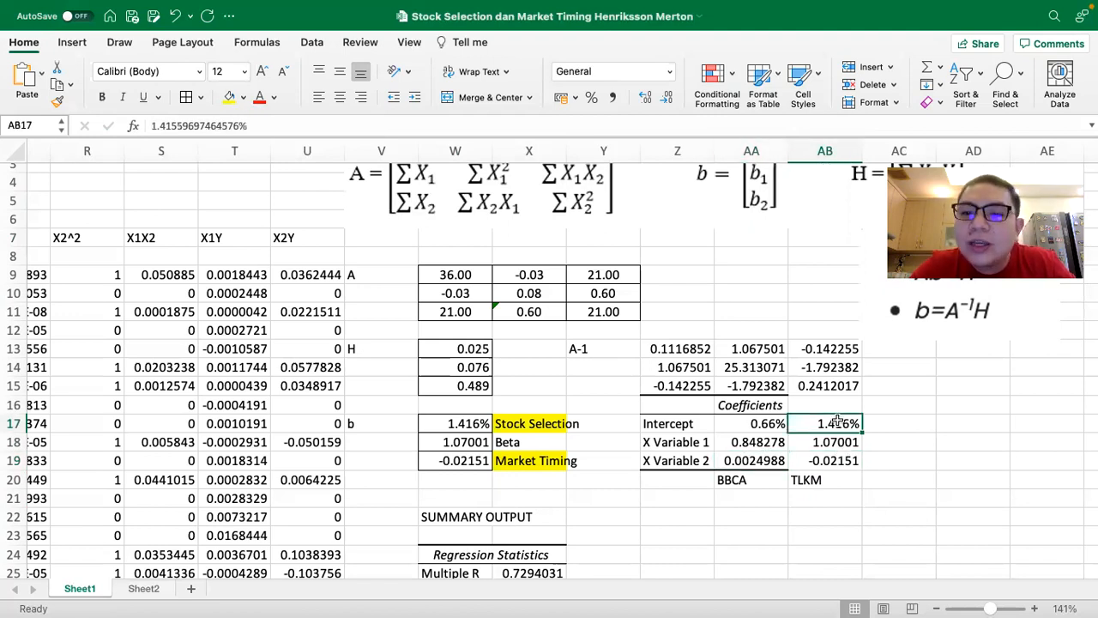
scroll(836, 487, "right", 2)
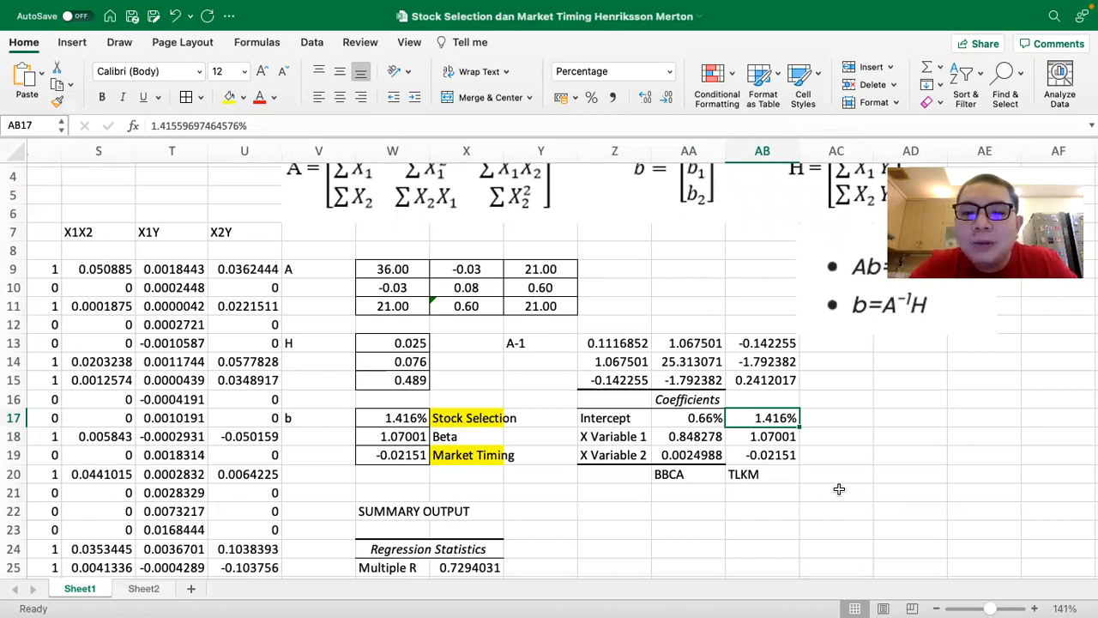
left_click(686, 491)
type("=")
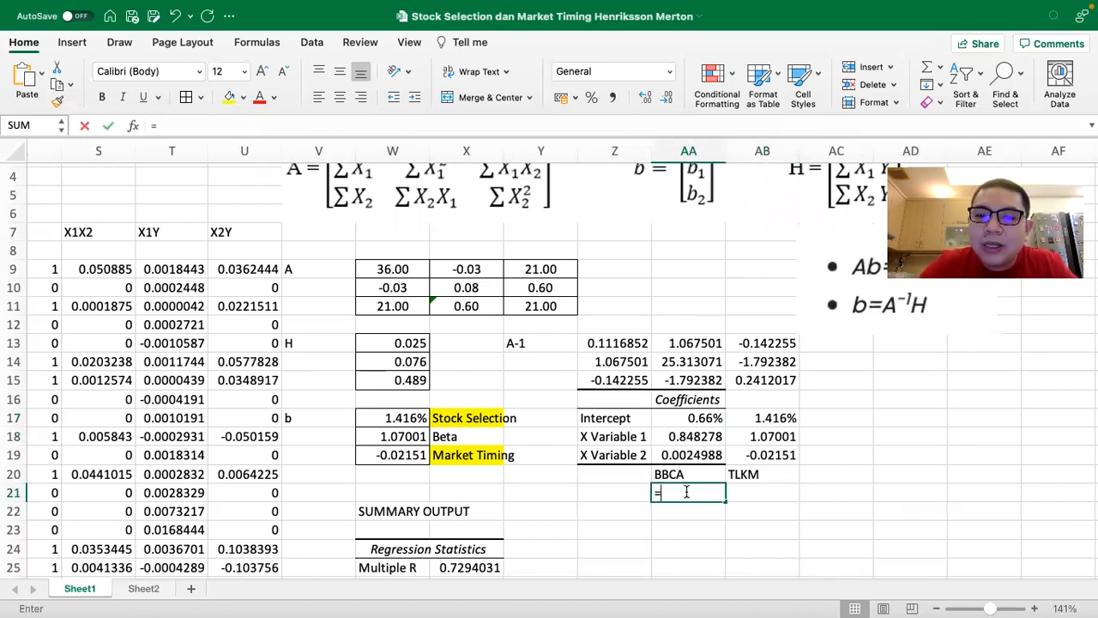
scroll(484, 456, "left", 15)
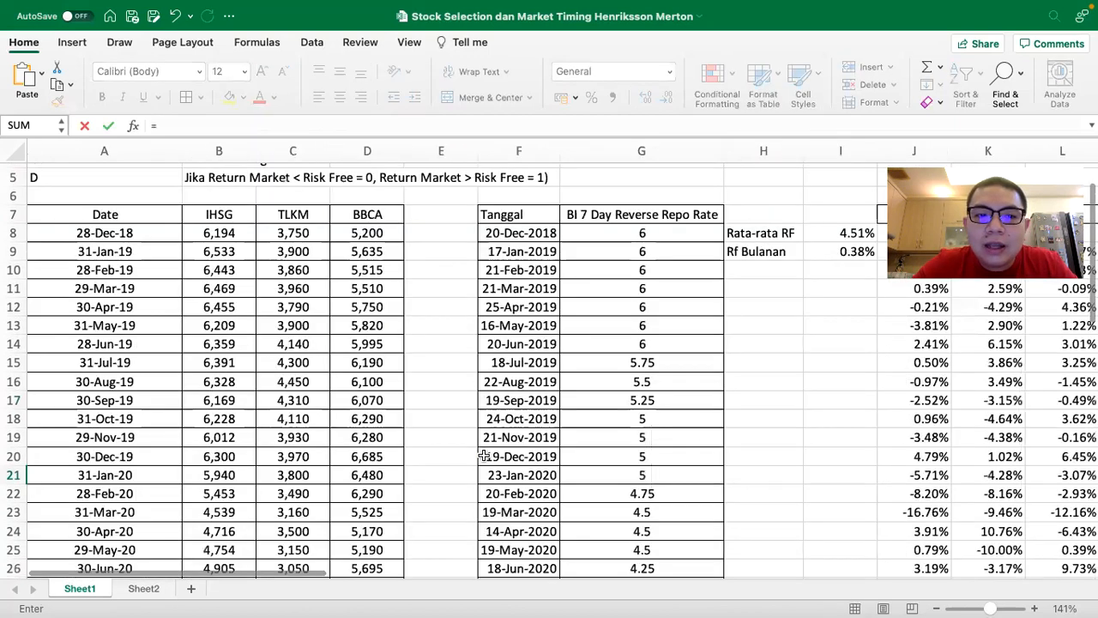
scroll(485, 455, "down", 10)
left_click(304, 429)
type("/")
scroll(317, 291, "up", 10)
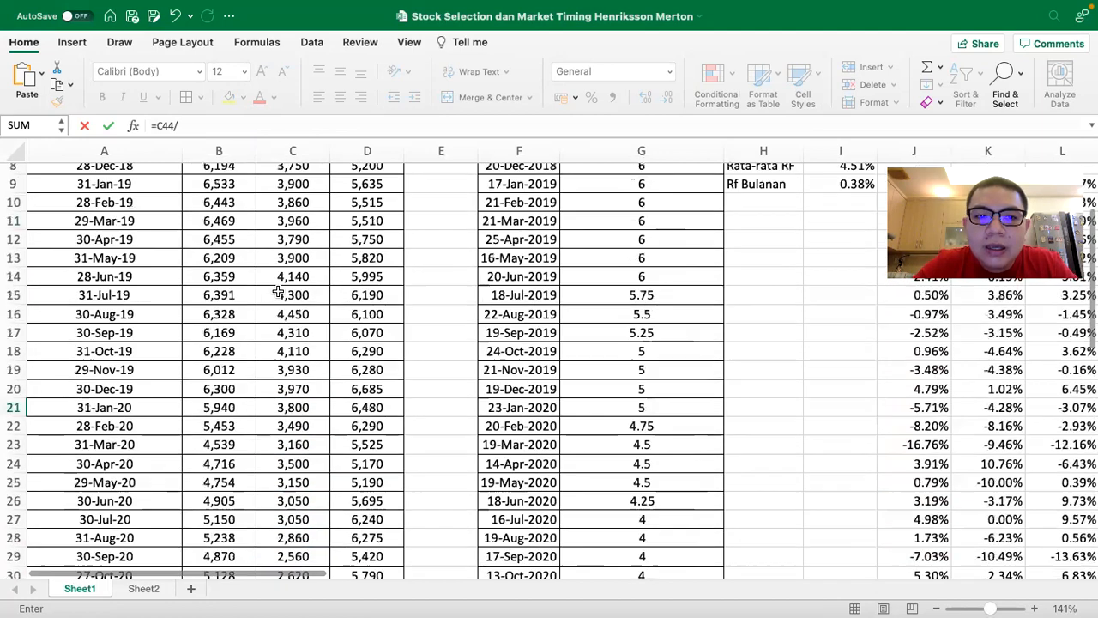
key("Escape")
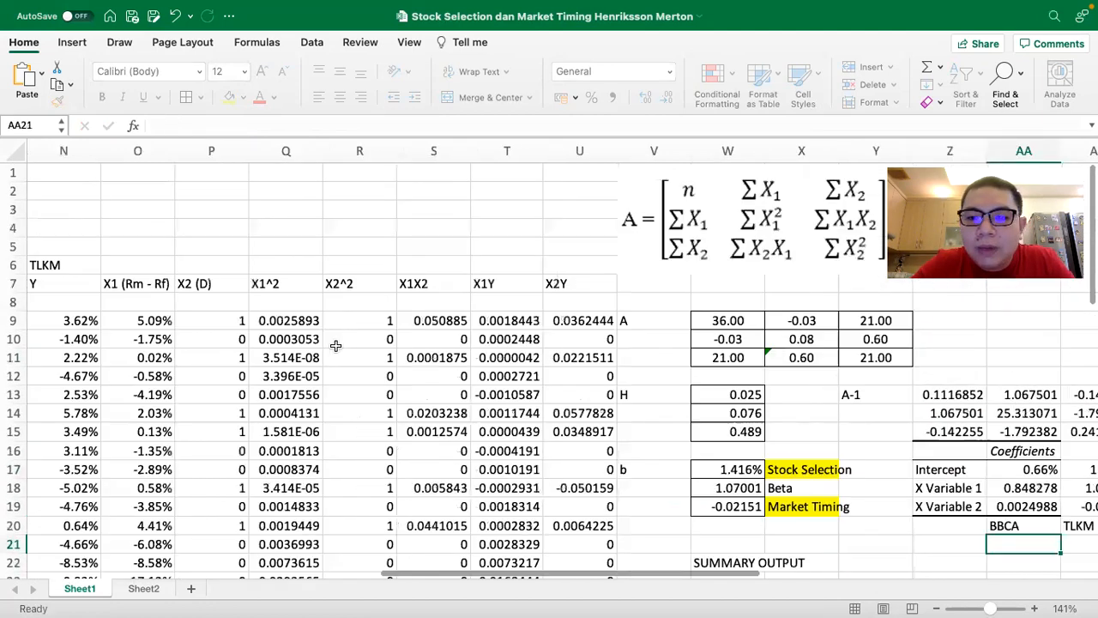
- Calculate BBCA's total price return over the whole period in AA21 with =D44/D8-1
type("=")
scroll(184, 362, "left", 15)
scroll(184, 363, "down", 3)
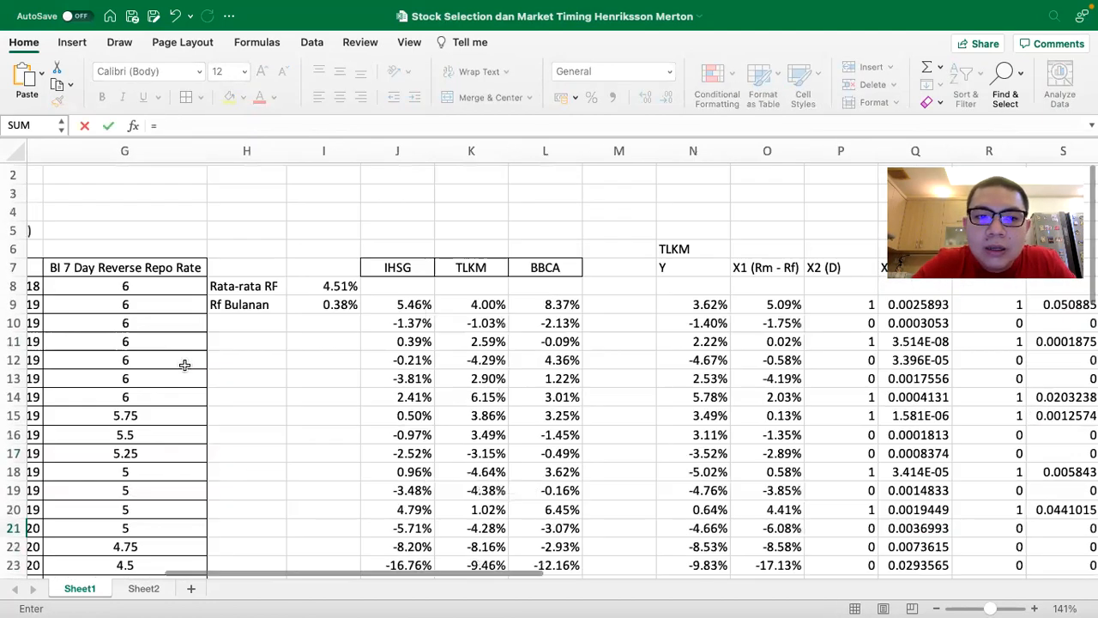
scroll(183, 366, "left", 2)
scroll(183, 365, "down", 7)
left_click(367, 471)
type("/")
scroll(358, 306, "up", 7)
scroll(358, 306, "up", 3)
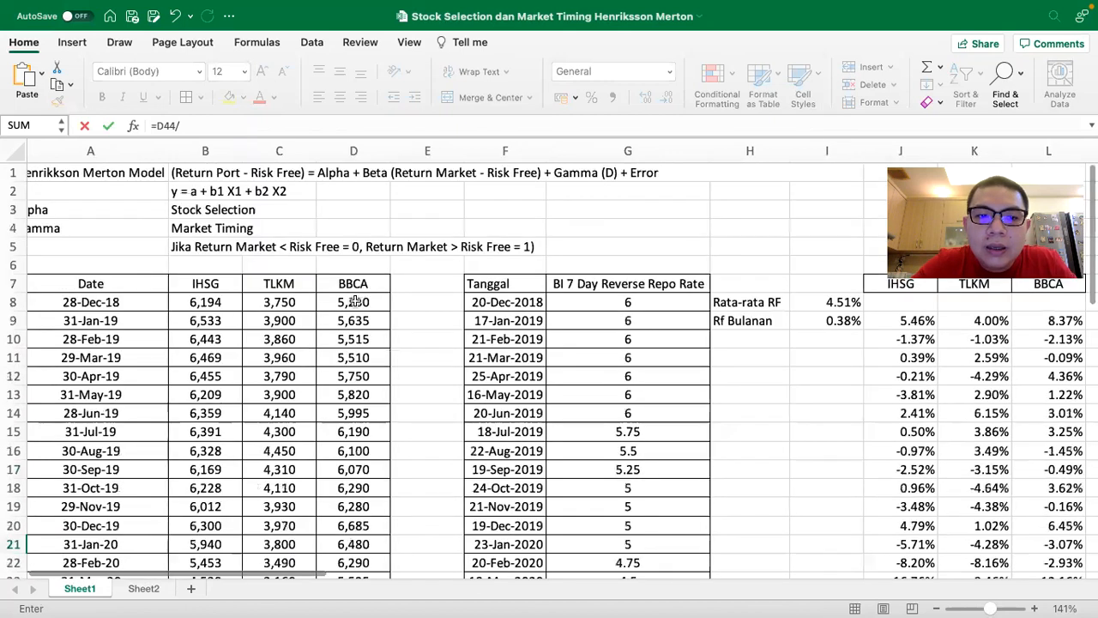
left_click(356, 302)
key("Return")
- Format BBCA's total return in AA21 as a percentage with two decimal places
scroll(774, 535, "right", 5)
left_click(774, 536)
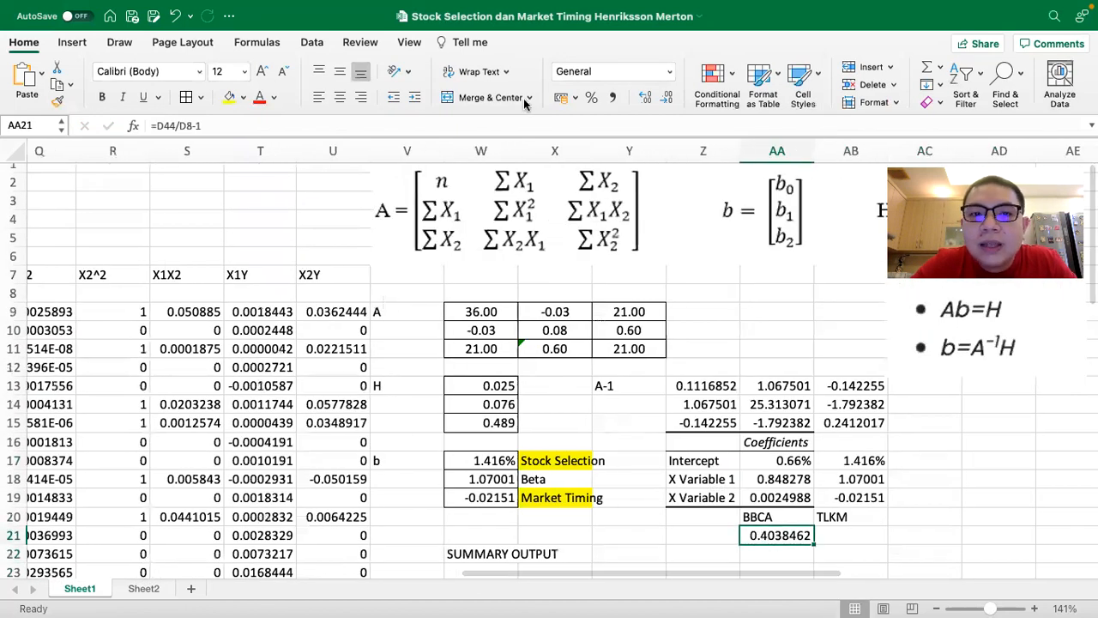
left_click(591, 97)
left_click(642, 99)
left_click(642, 99)
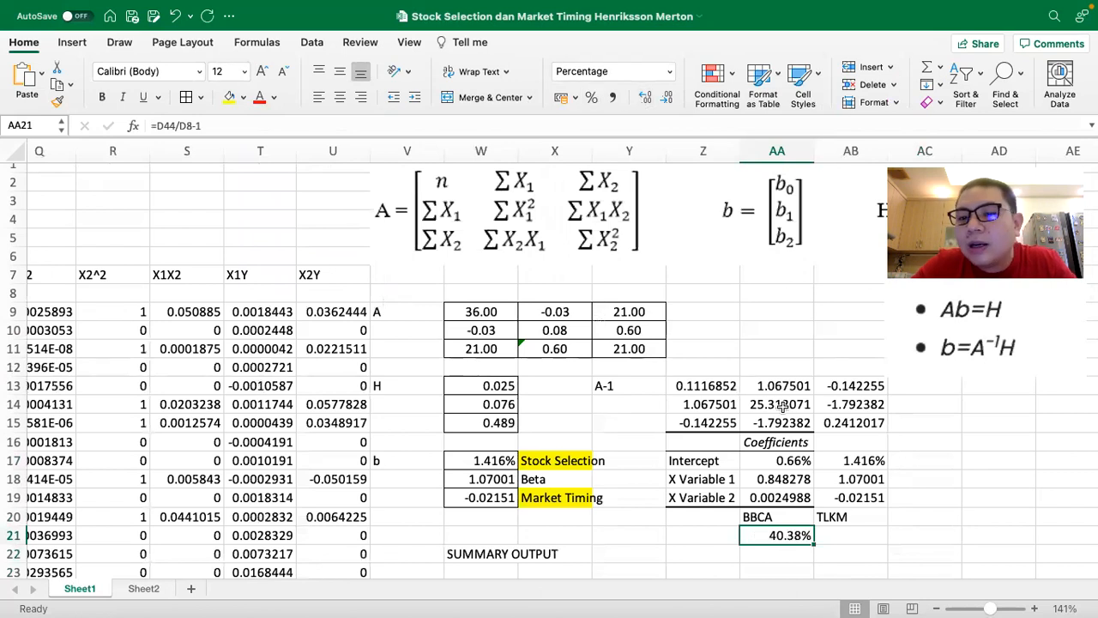
- Calculate TLKM's total price return over the whole period in AB21 with =C44/C8-1
left_click(854, 534)
type("=")
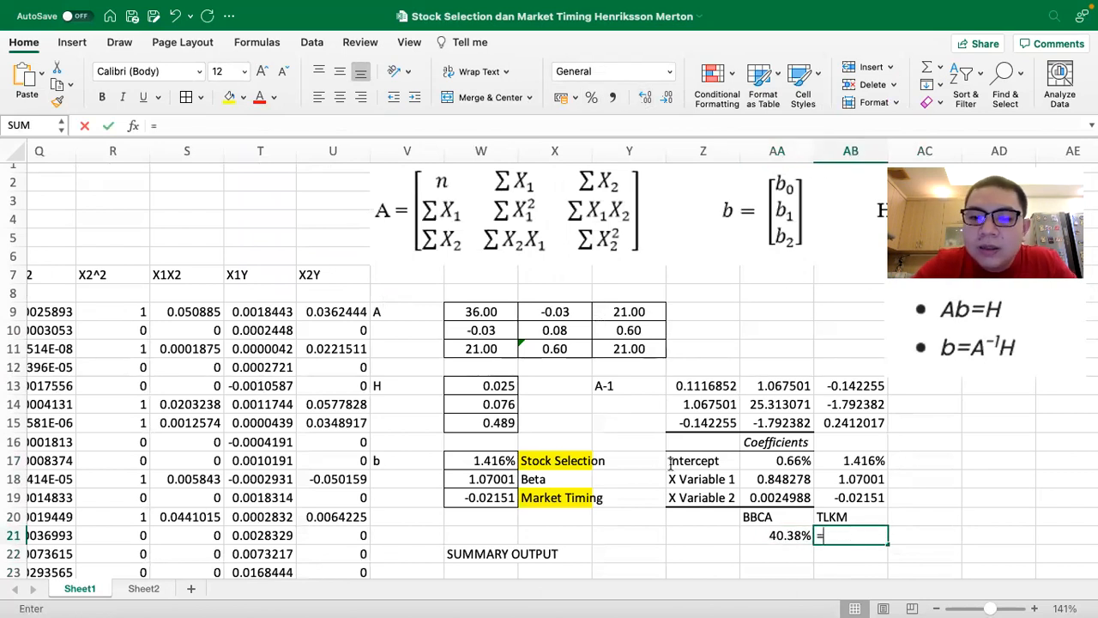
scroll(469, 409, "left", 15)
scroll(470, 408, "down", 10)
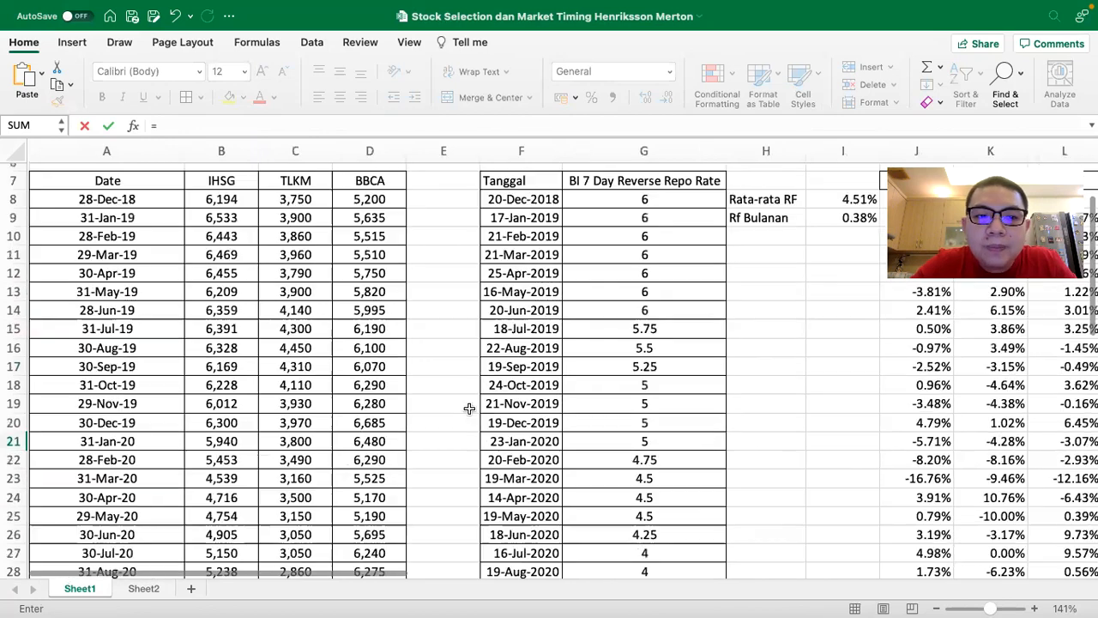
left_click(292, 423)
type("/")
scroll(293, 283, "up", 10)
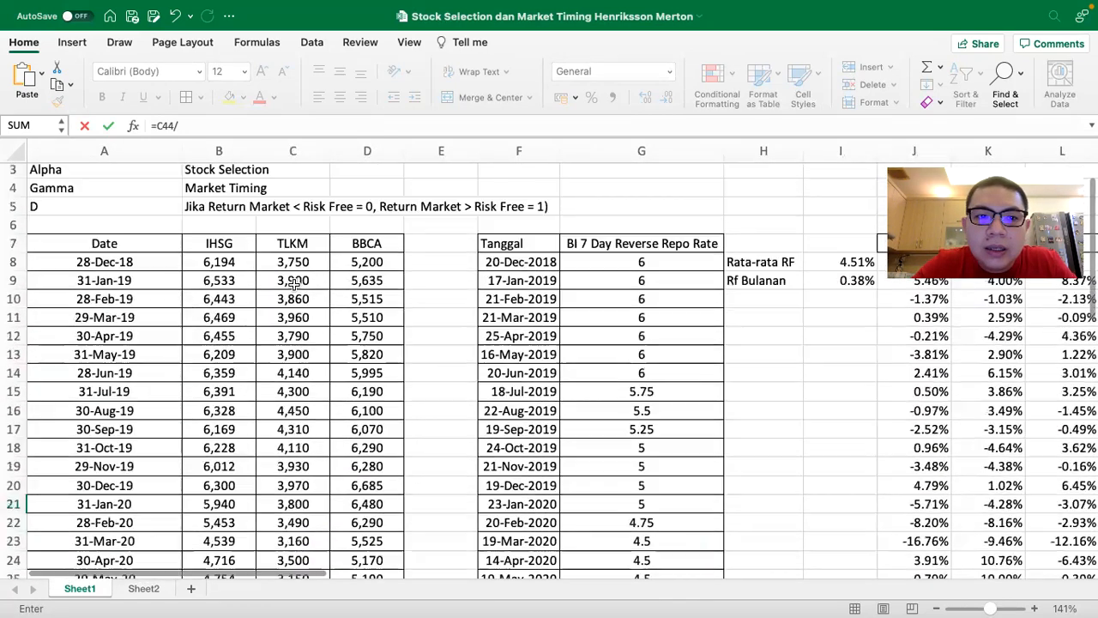
left_click(281, 275)
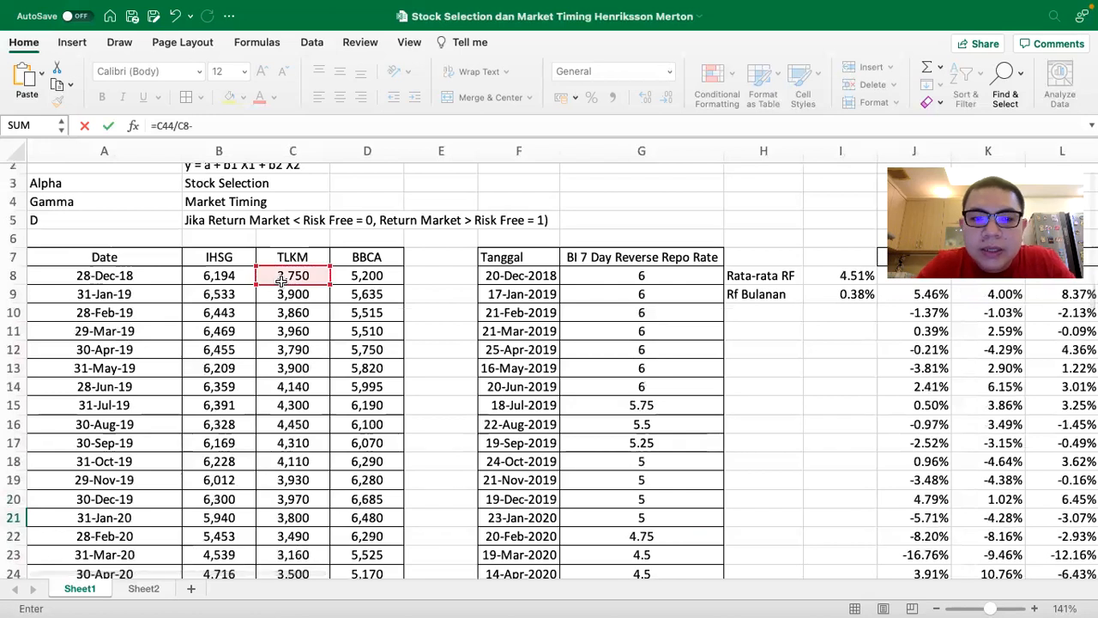
key("Return")
- Format TLKM's total return in AB21 as a percentage with two decimal places
scroll(712, 454, "right", 3)
key("Up")
left_click(590, 98)
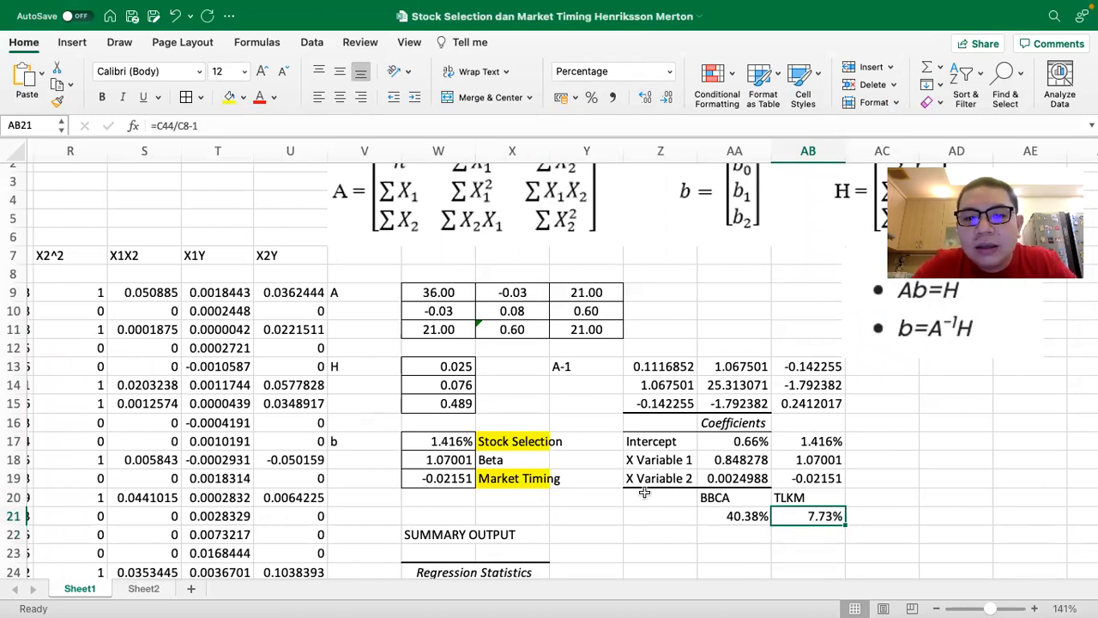
- Fill BBCA's market timing coefficient in AA19 and TLKM's stock selection coefficient in AB17 with yellow
scroll(652, 492, "left", 1)
left_click(581, 477)
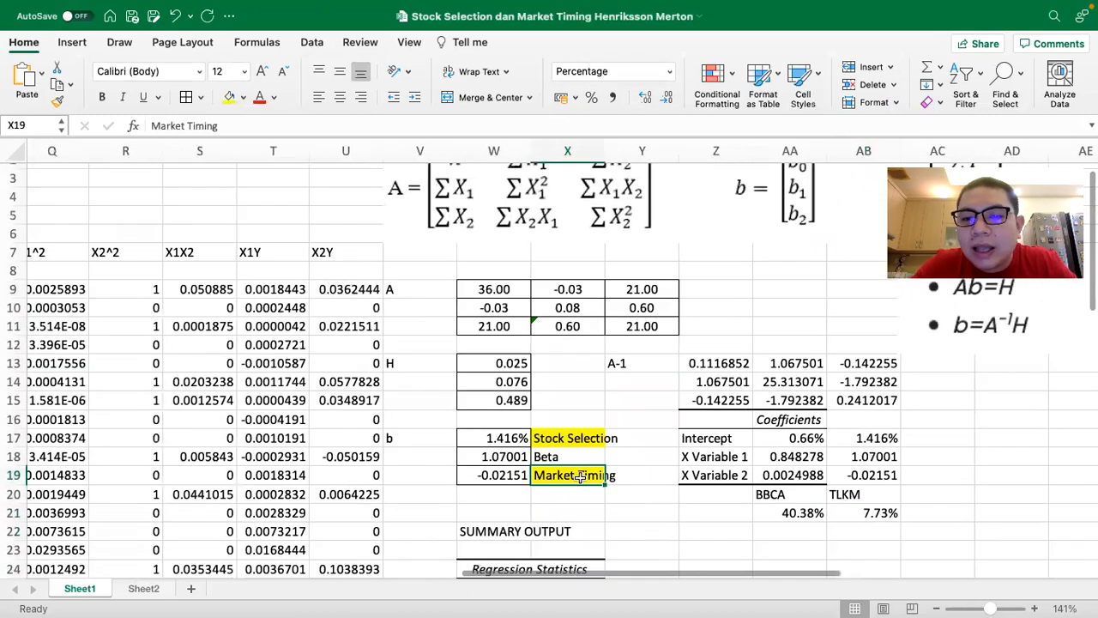
left_click(813, 474)
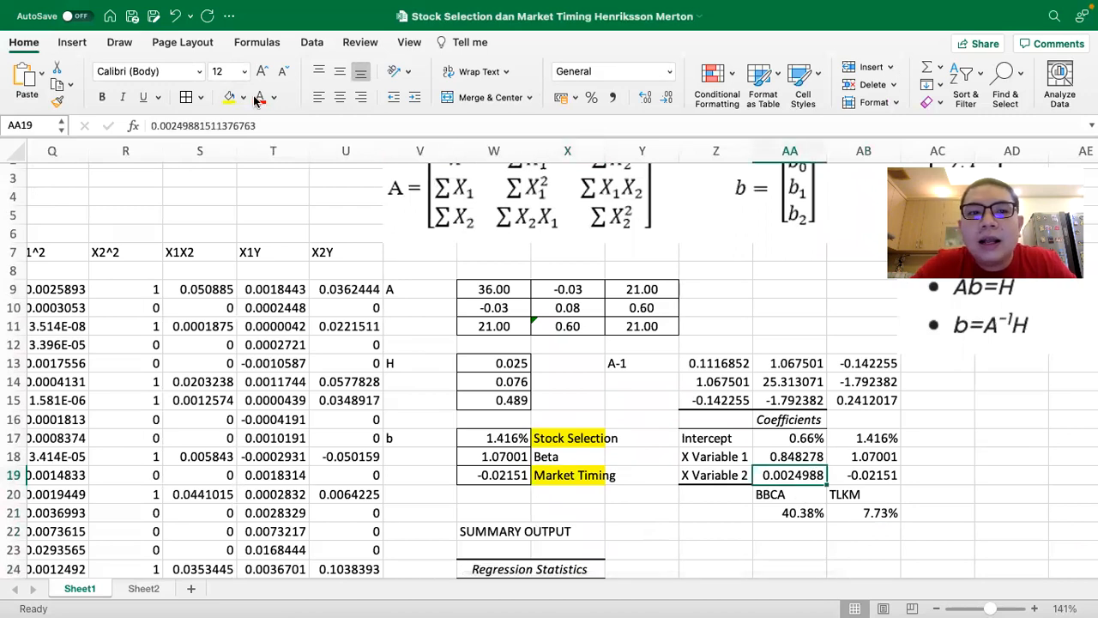
left_click(227, 97)
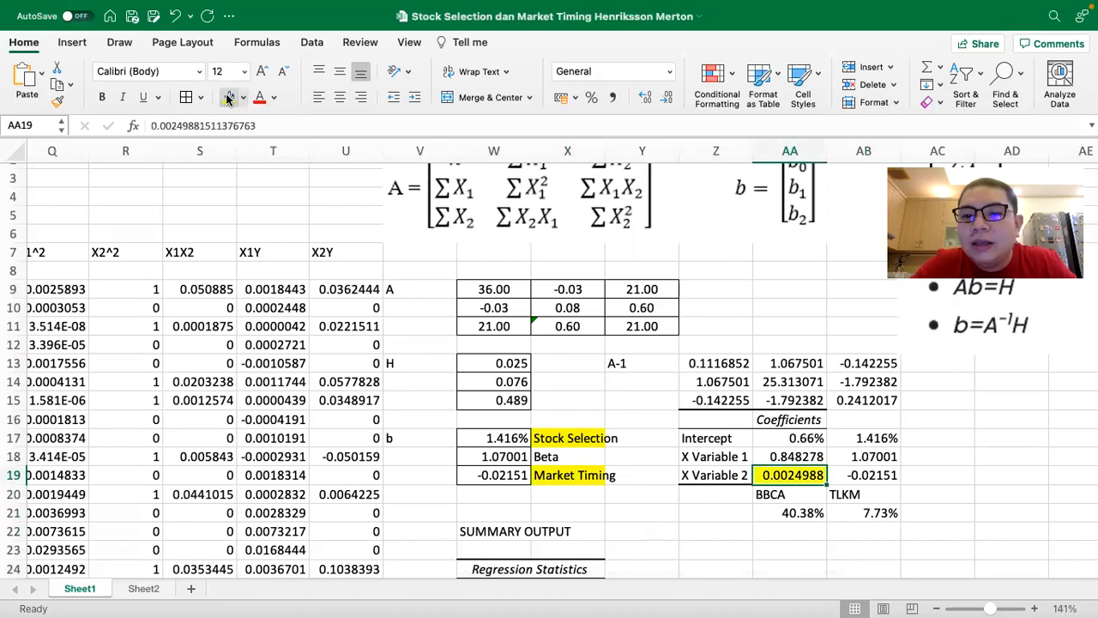
left_click(872, 437)
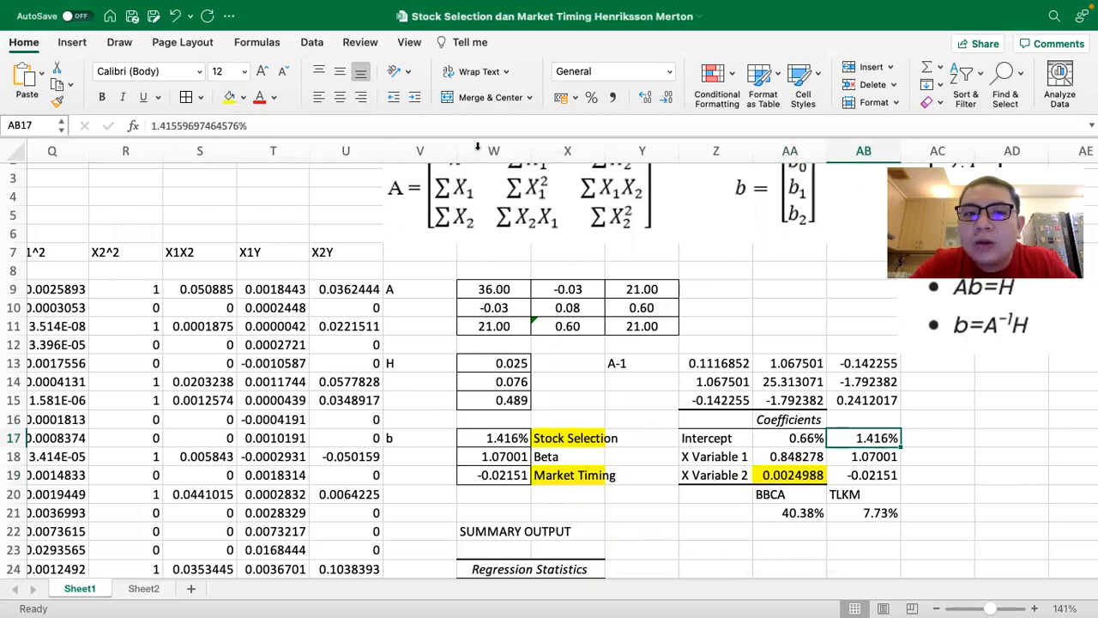
left_click(228, 97)
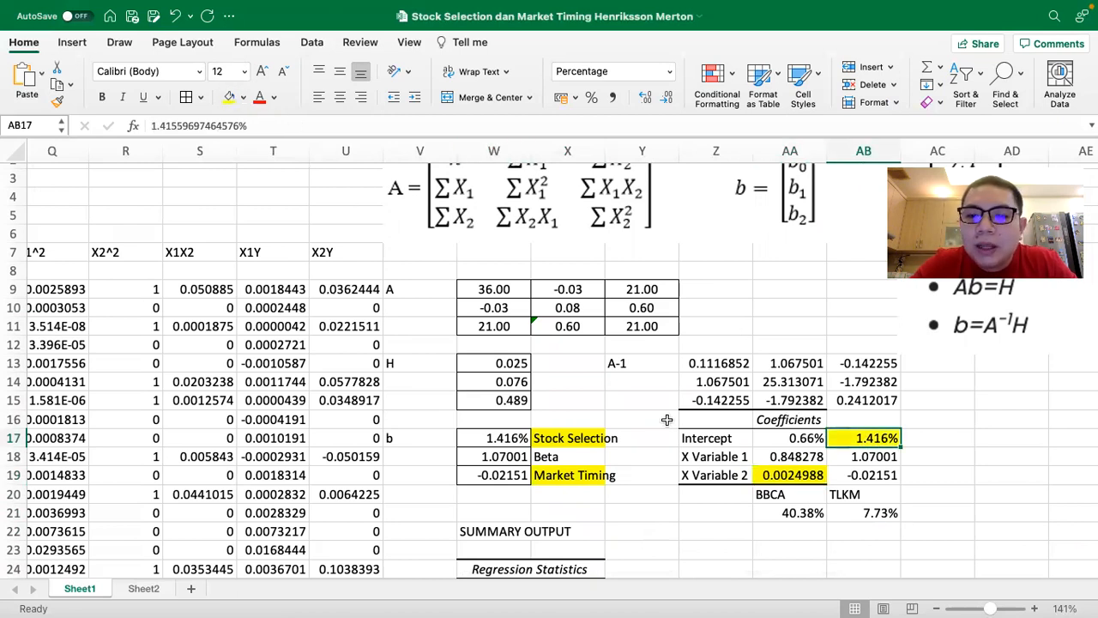
- Review the total returns in AA21:AB21 against the highlighted coefficients and the monthly return data of IHSG, TLKM and BBCA
left_click(788, 507)
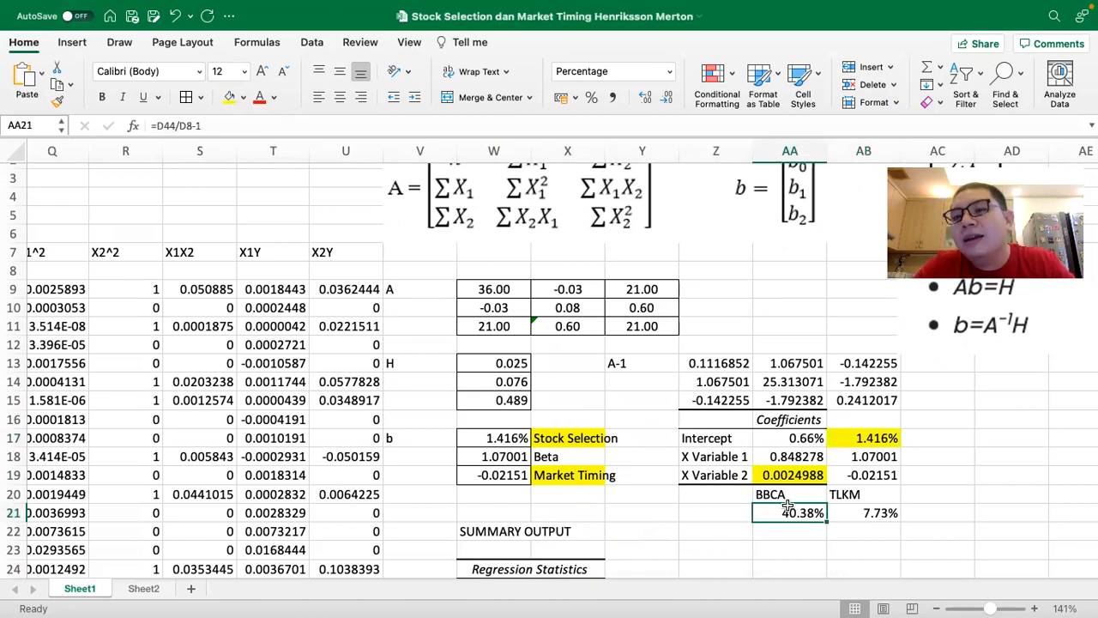
left_click(885, 437)
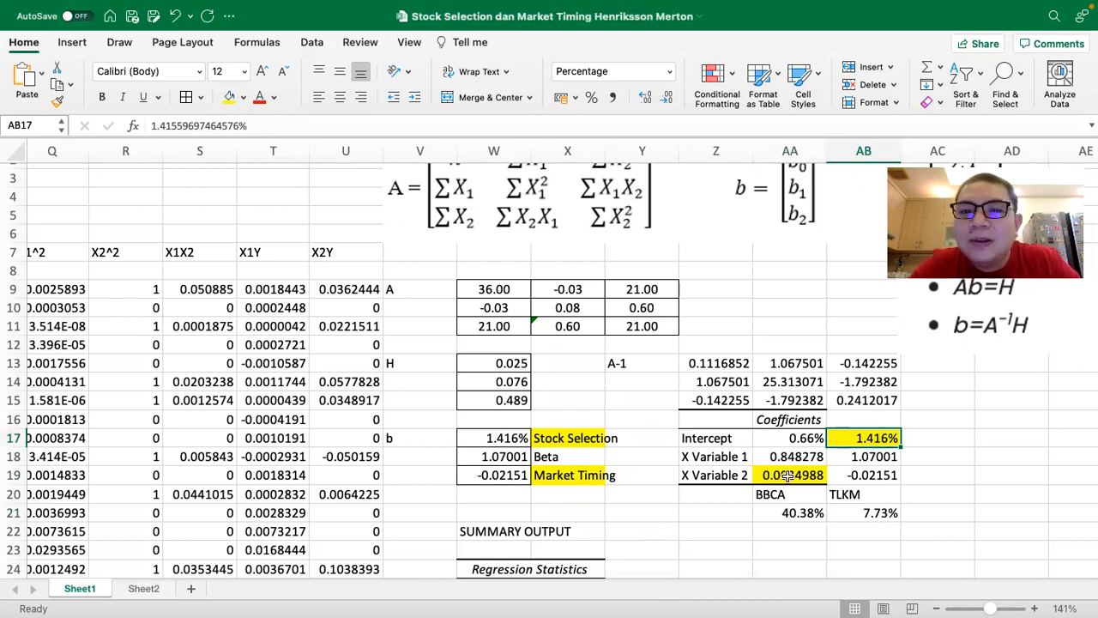
scroll(787, 475, "left", 1)
scroll(651, 442, "right", 1)
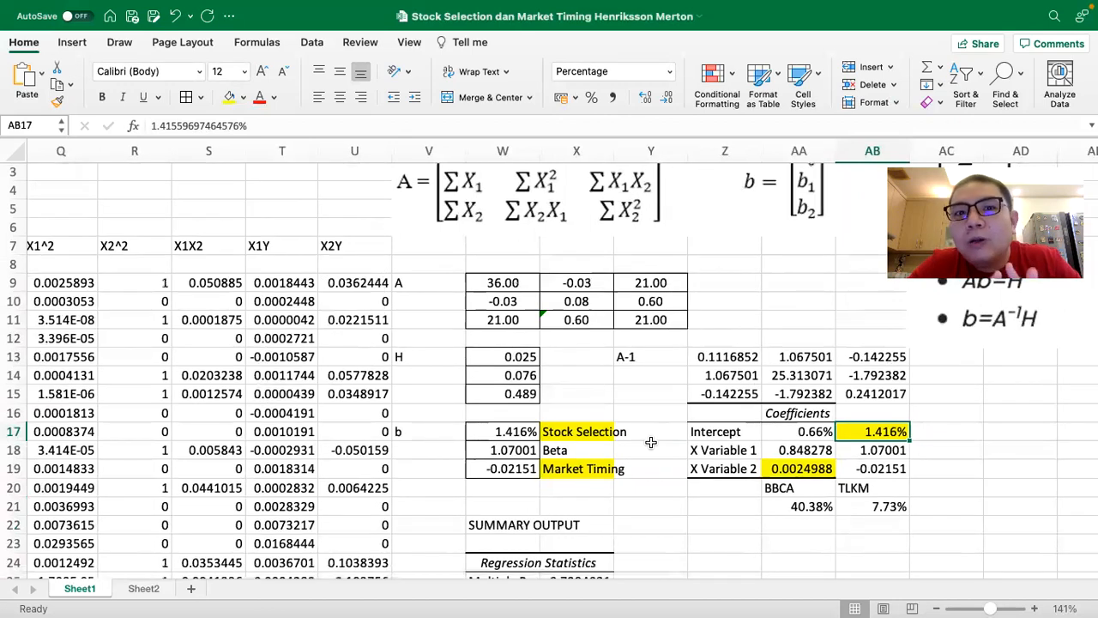
scroll(651, 442, "left", 10)
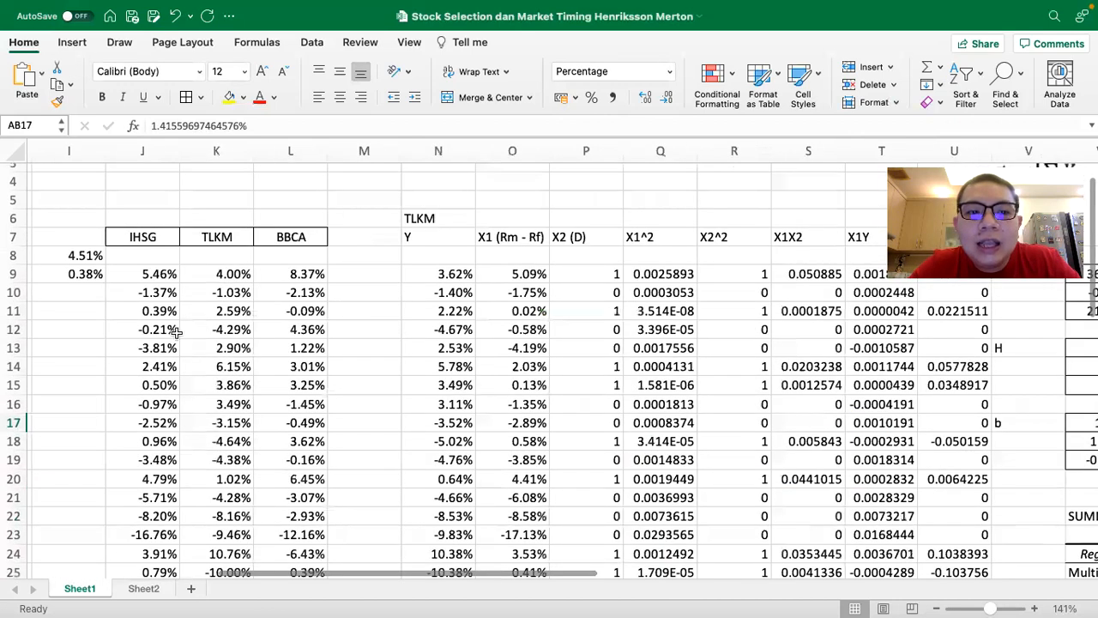
scroll(147, 309, "left", 2)
scroll(148, 309, "left", 5)
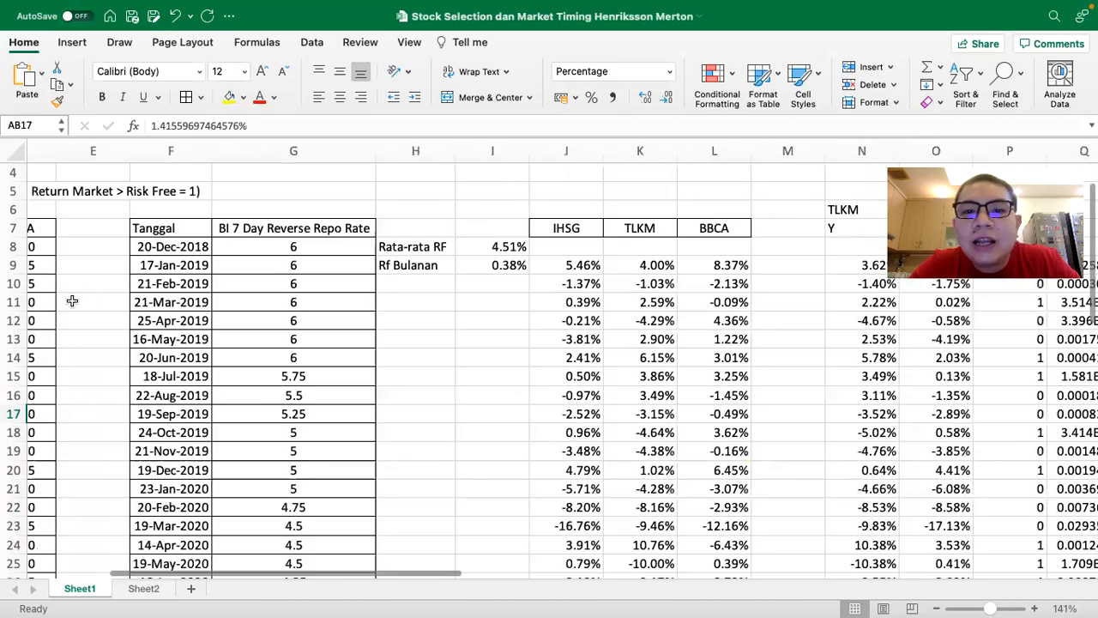
scroll(304, 313, "right", 3)
scroll(304, 313, "right", 10)
scroll(305, 313, "down", 1)
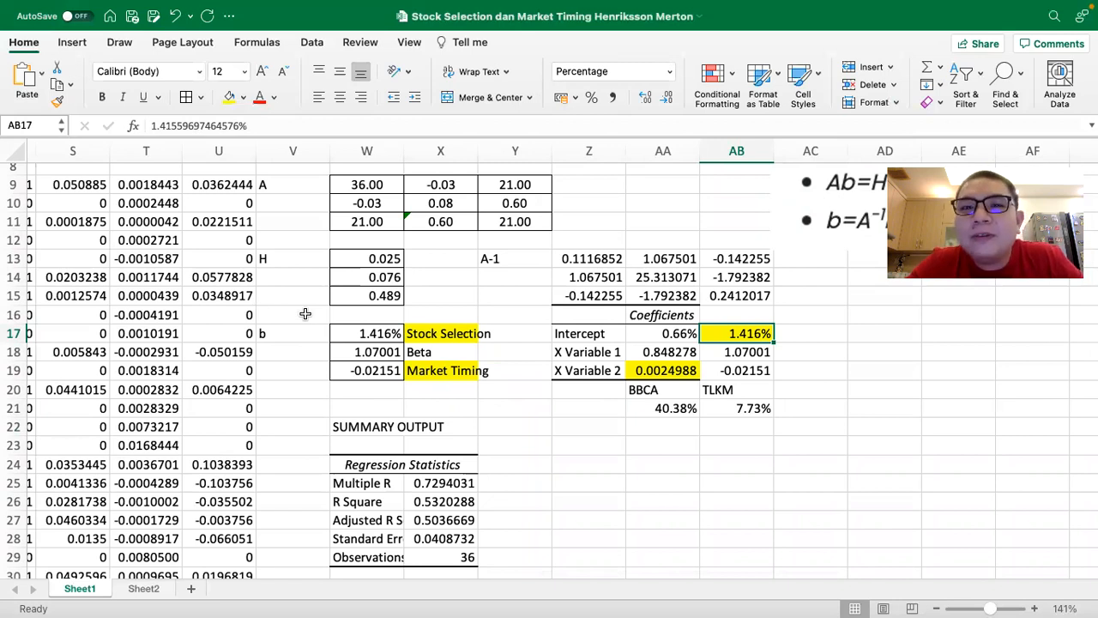
mouse_move(775, 23)
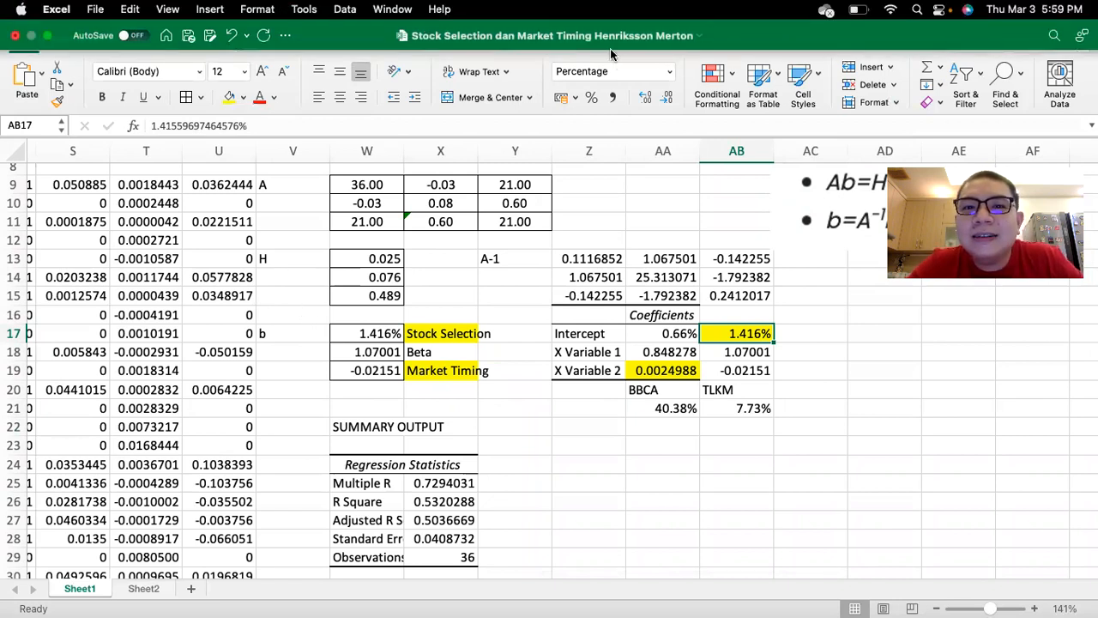